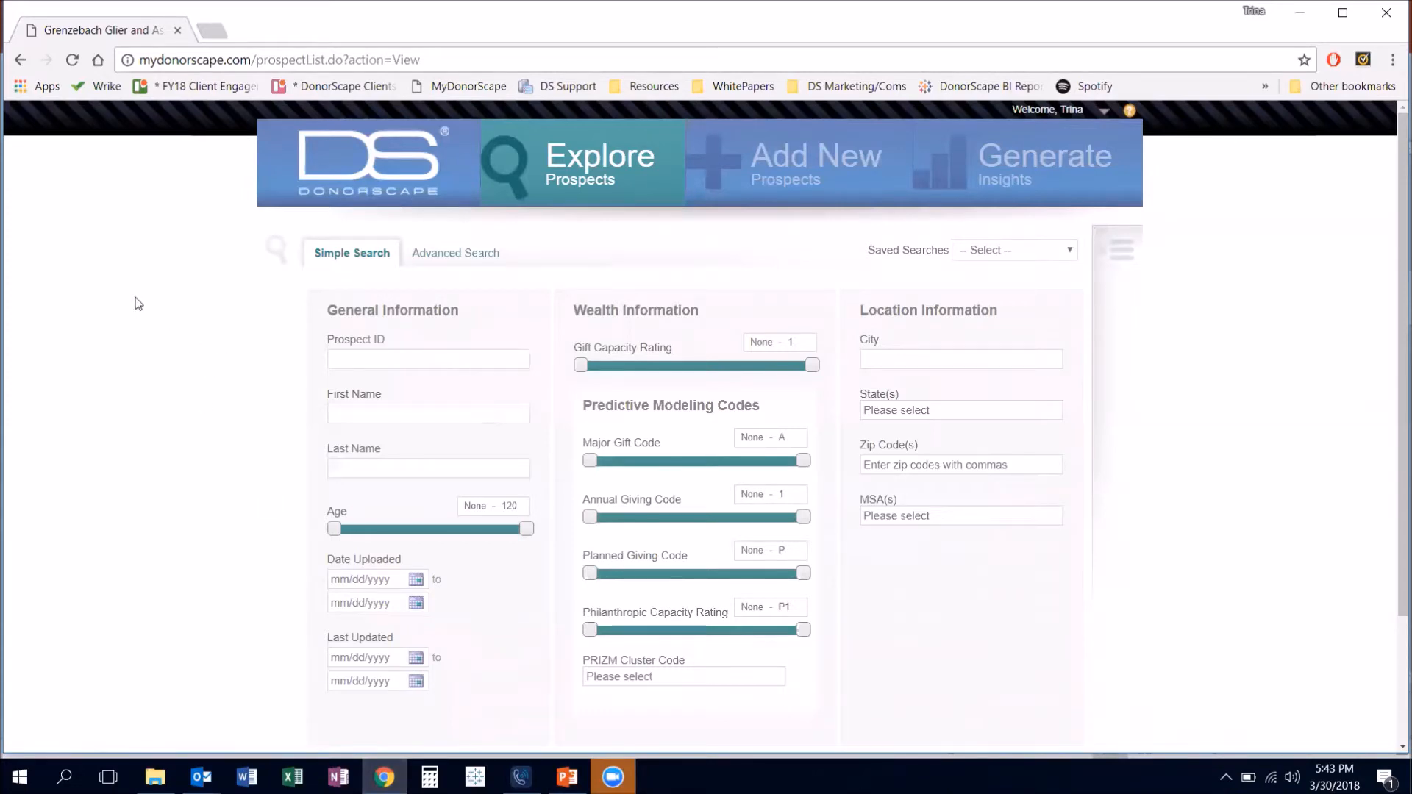
{"action": "scroll", "coordinate": [139, 304], "scroll_direction": "down", "scroll_amount": 1}
{"action": "scroll", "coordinate": [138, 303], "scroll_direction": "up", "scroll_amount": 1}
{"action": "left_click", "coordinate": [1103, 115]}
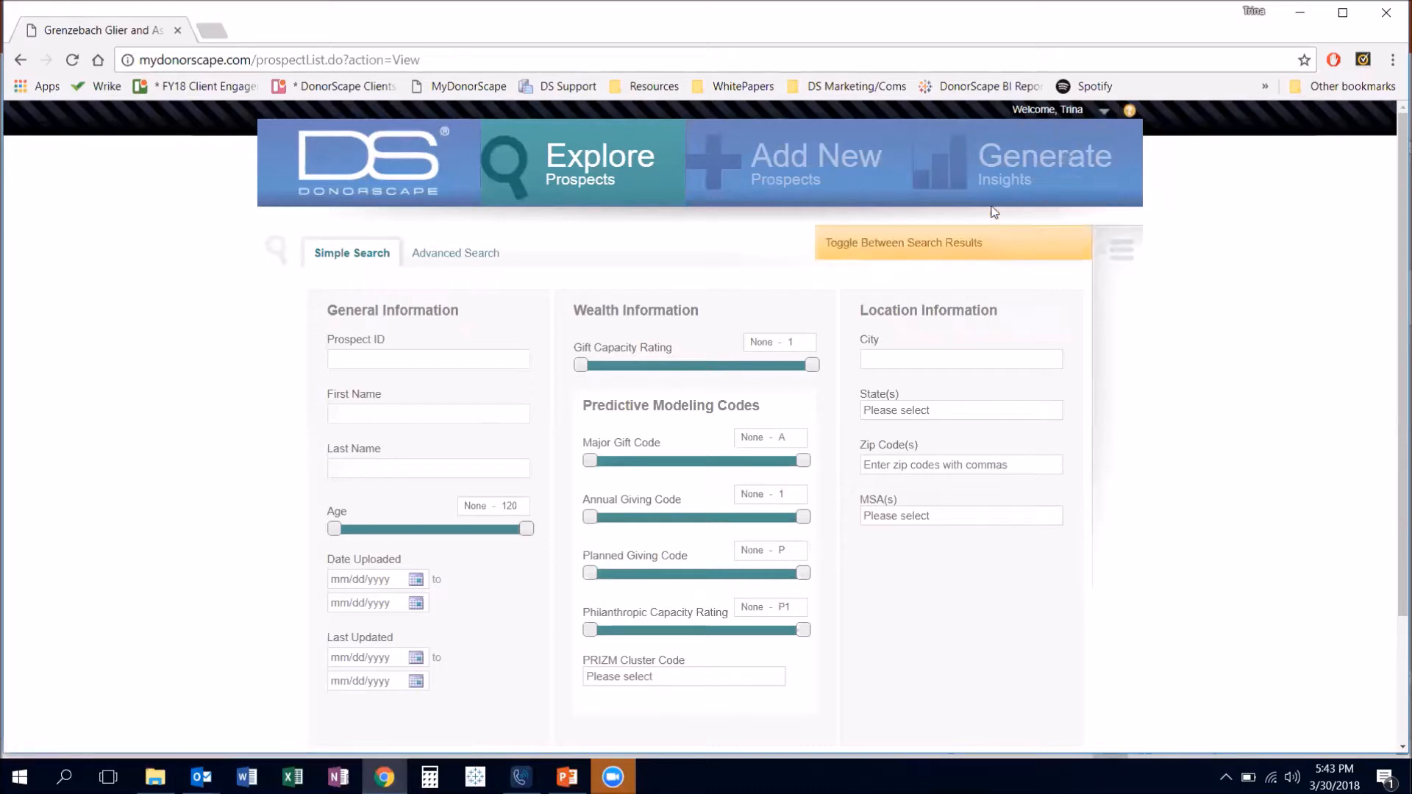
Open the Generate Insights page and look over the Export Data Based on Current Search options.
{"action": "left_click", "coordinate": [1007, 180]}
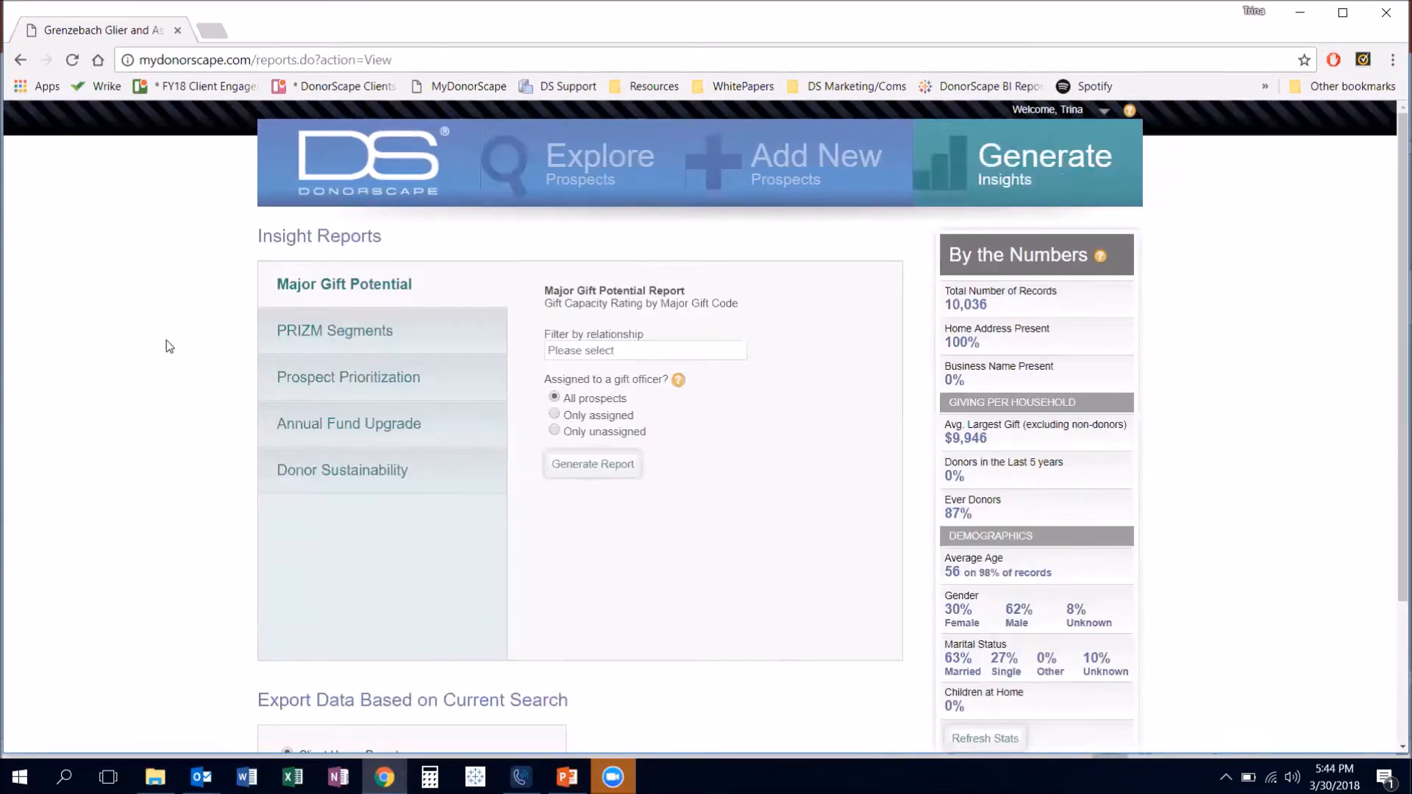
{"action": "scroll", "coordinate": [166, 342], "scroll_direction": "down", "scroll_amount": 3}
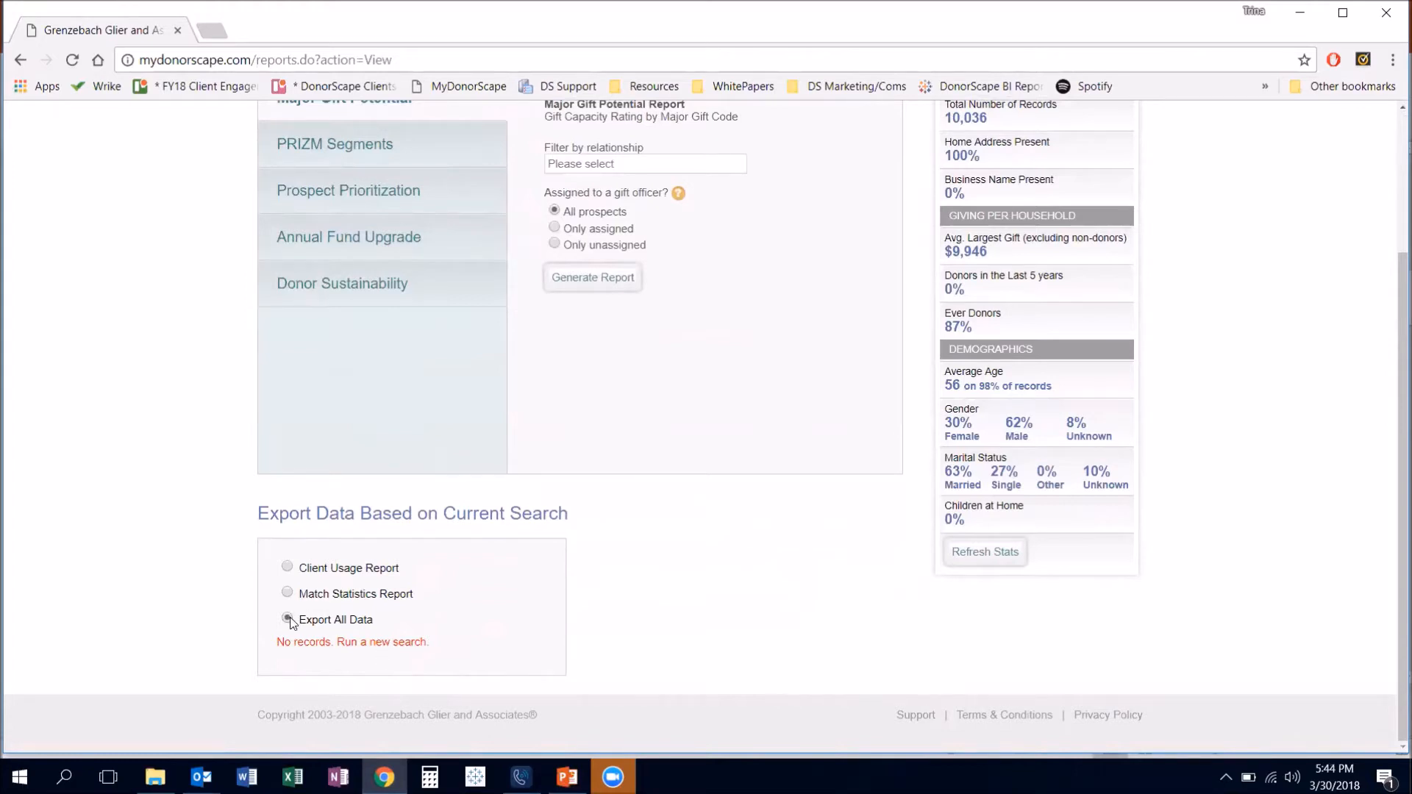
{"action": "scroll", "coordinate": [290, 622], "scroll_direction": "up", "scroll_amount": 3}
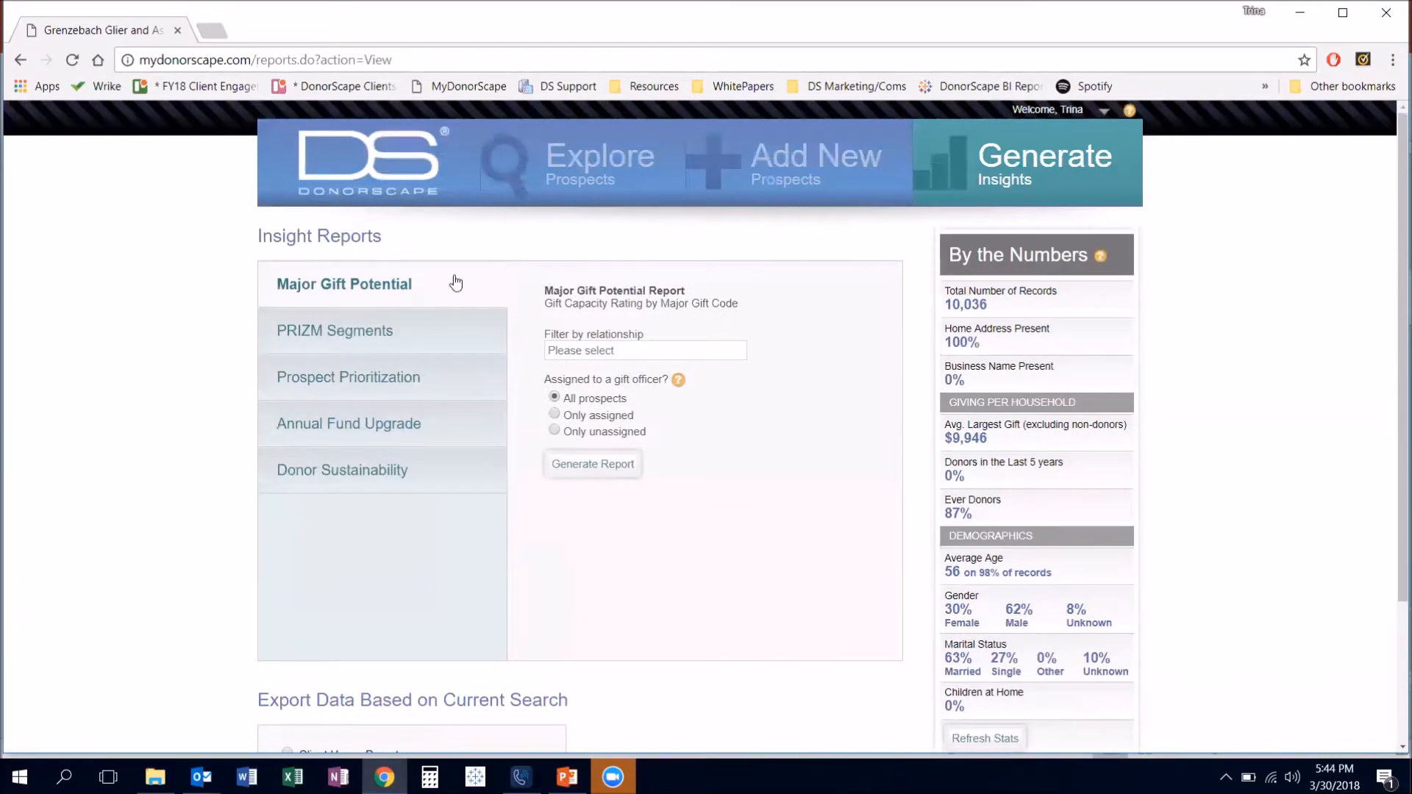
Run a simple search in Explore Prospects without any filters and look through the resulting prospect list.
{"action": "left_click", "coordinate": [532, 190]}
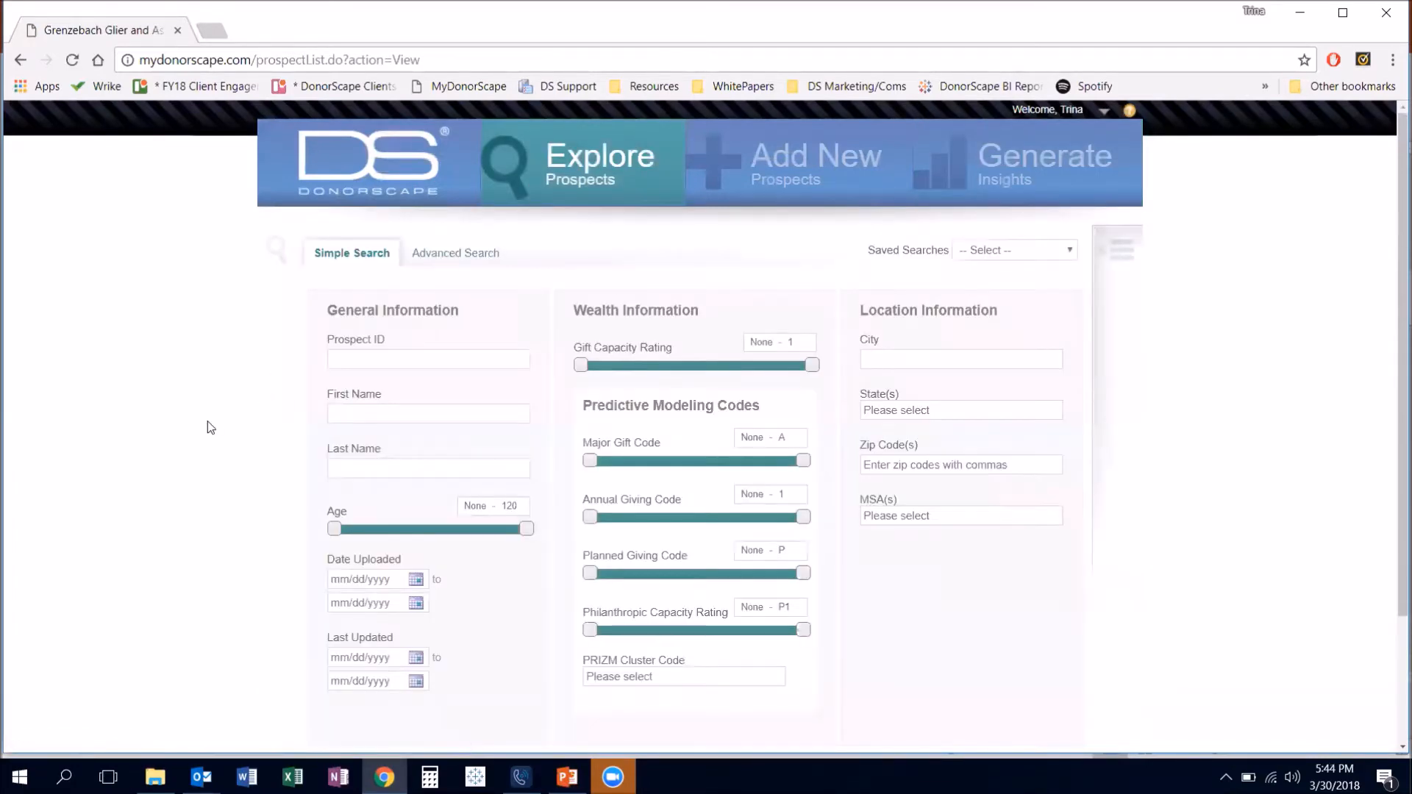
{"action": "scroll", "coordinate": [207, 427], "scroll_direction": "down", "scroll_amount": 3}
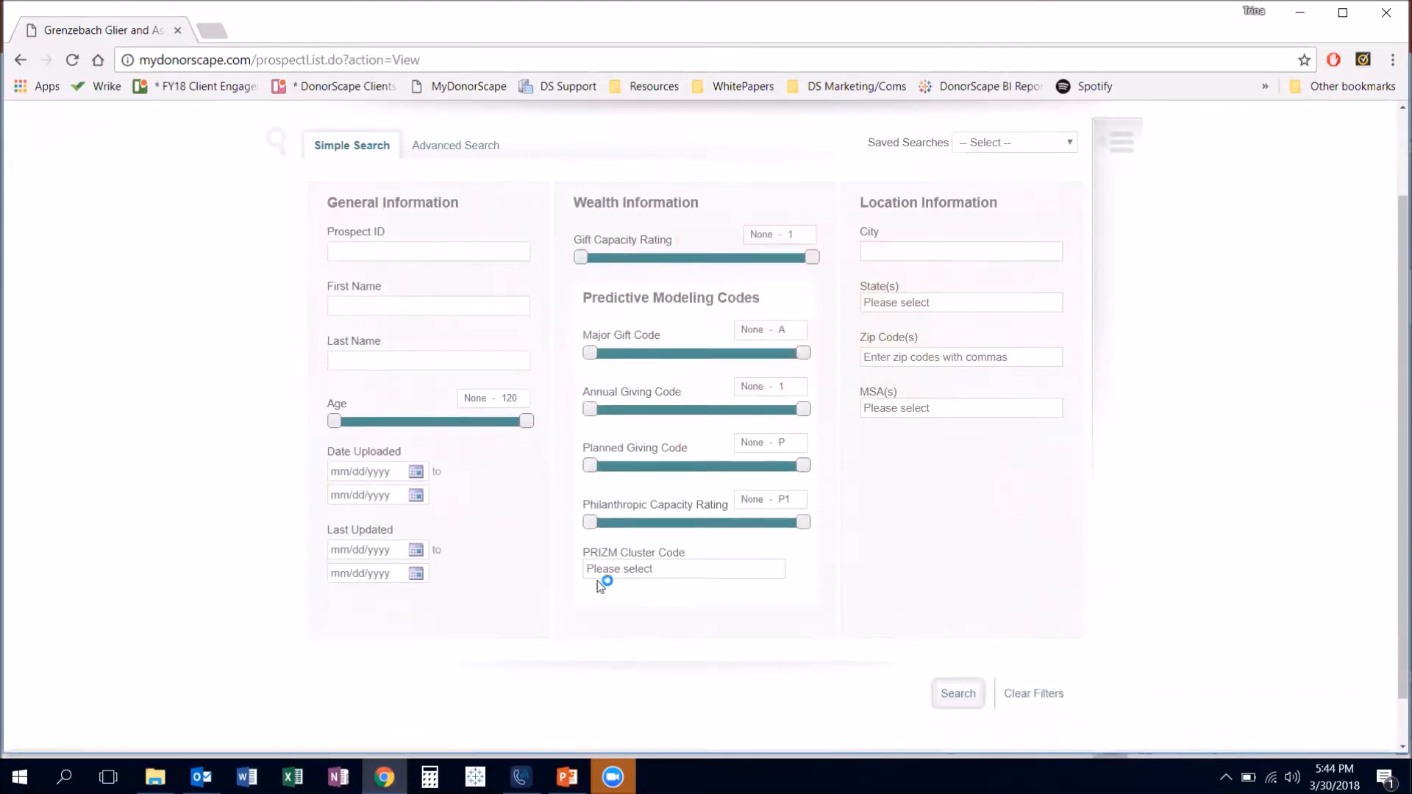
{"action": "left_click", "coordinate": [957, 697]}
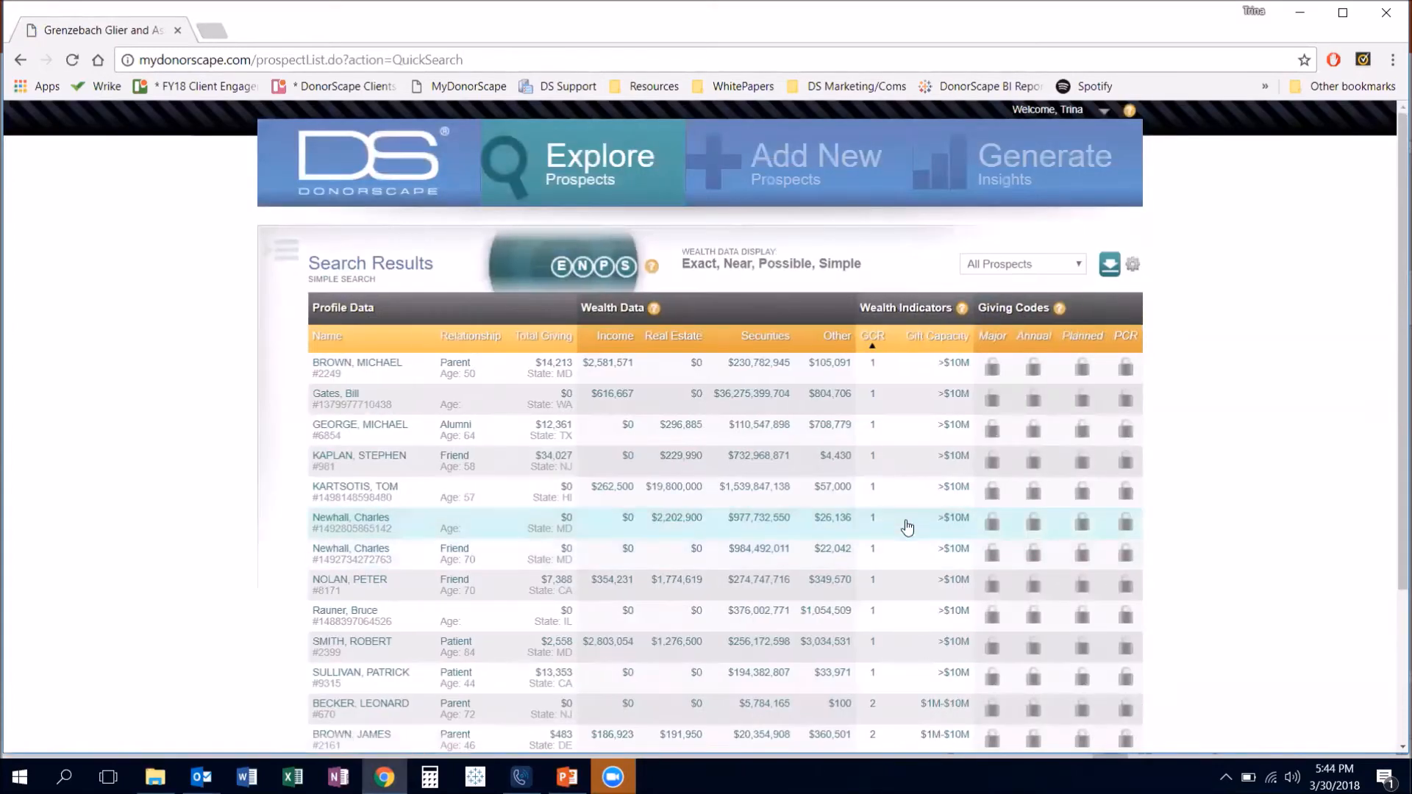
{"action": "scroll", "coordinate": [907, 527], "scroll_direction": "down", "scroll_amount": 3}
{"action": "scroll", "coordinate": [906, 527], "scroll_direction": "up", "scroll_amount": 3}
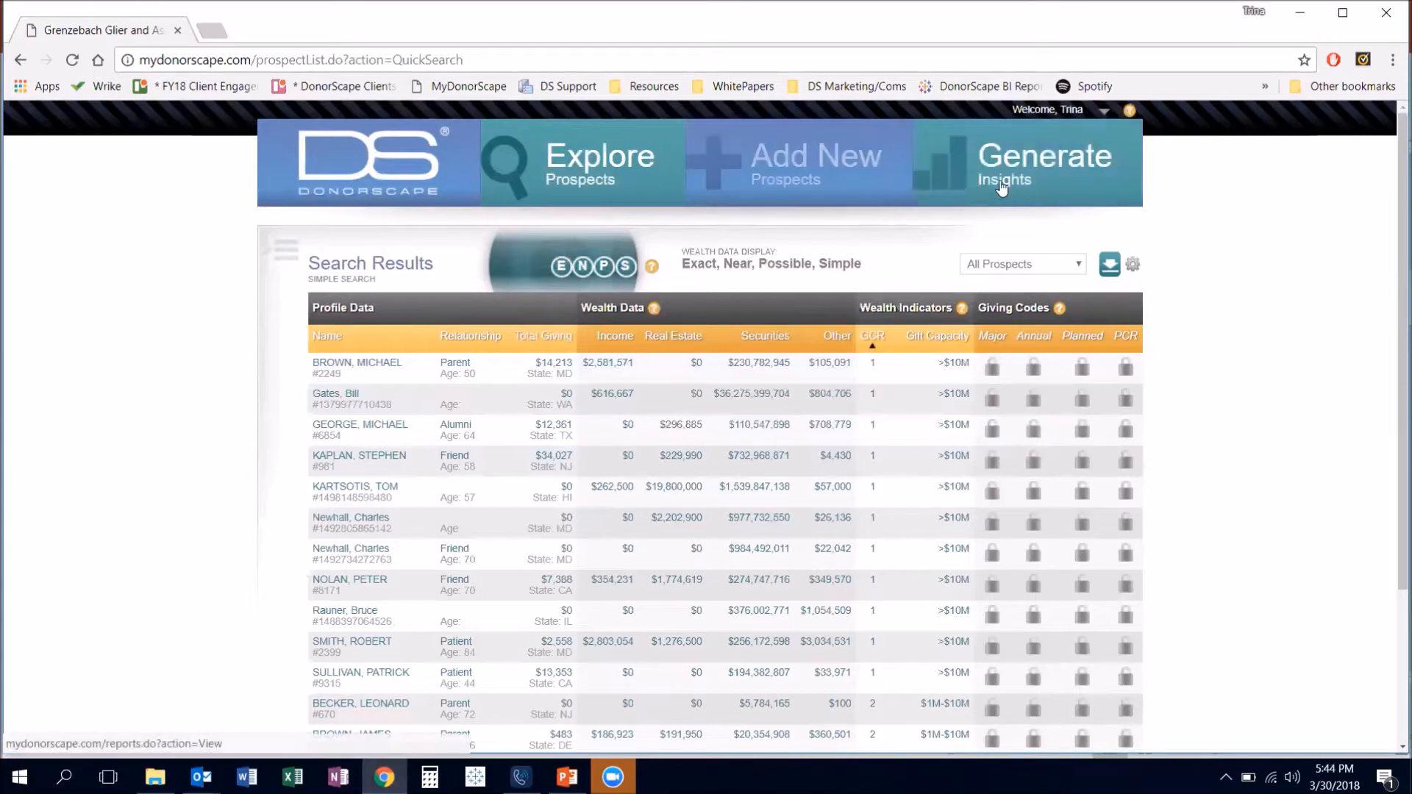
{"action": "scroll", "coordinate": [1140, 294], "scroll_direction": "down", "scroll_amount": 3}
{"action": "scroll", "coordinate": [1094, 238], "scroll_direction": "up", "scroll_amount": 3}
Return to Generate Insights and process the Export All Data report for the current search.
{"action": "left_click", "coordinate": [1052, 165]}
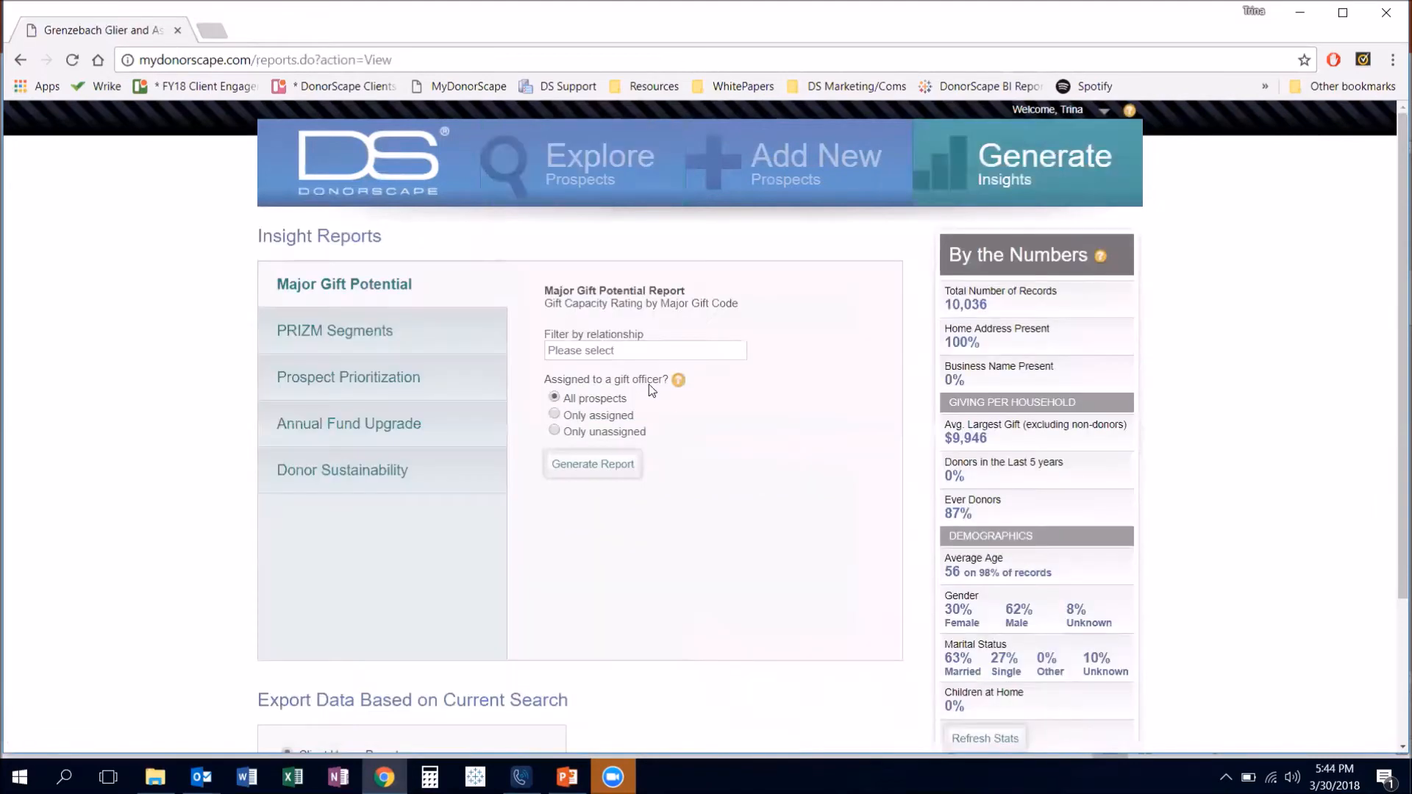
{"action": "scroll", "coordinate": [176, 517], "scroll_direction": "down", "scroll_amount": 3}
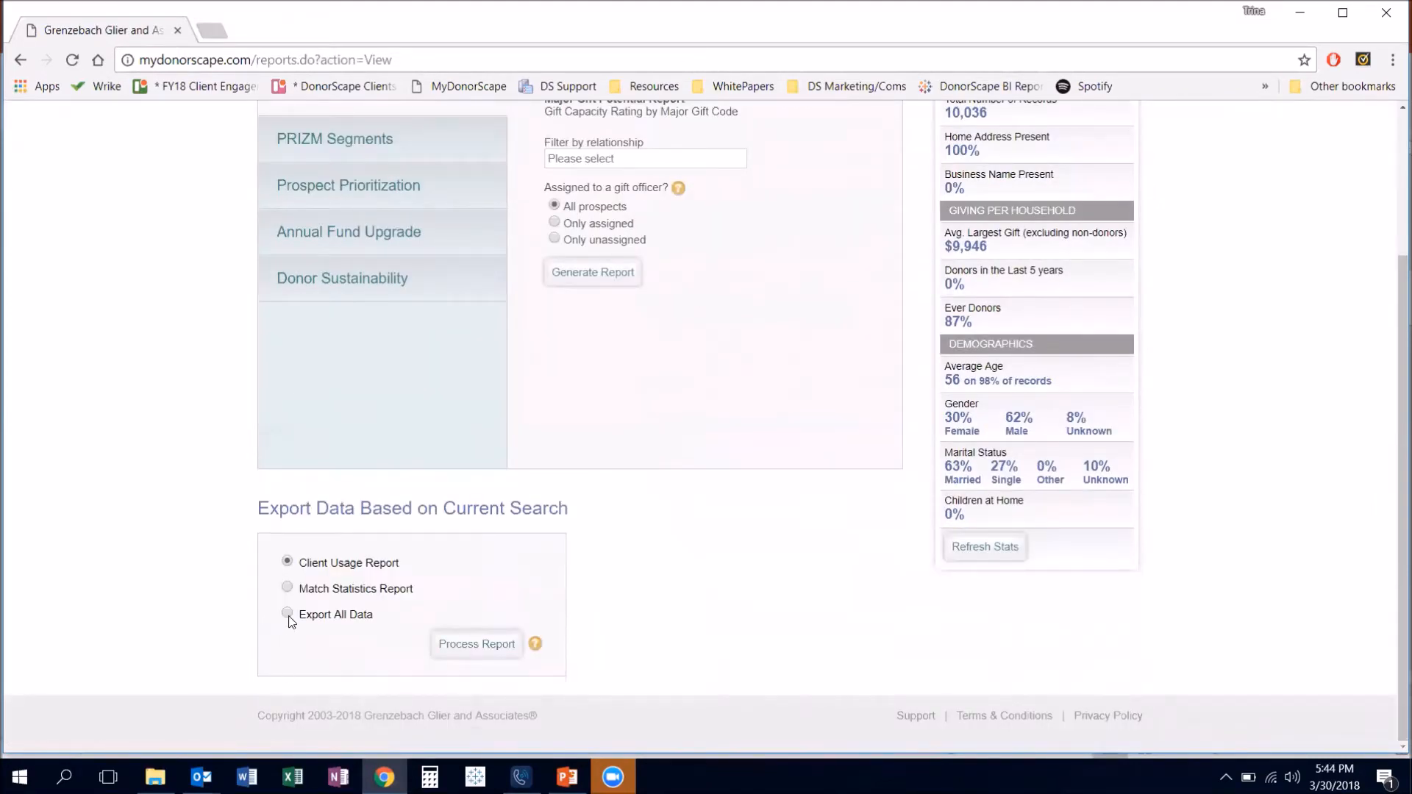
{"action": "left_click", "coordinate": [463, 655]}
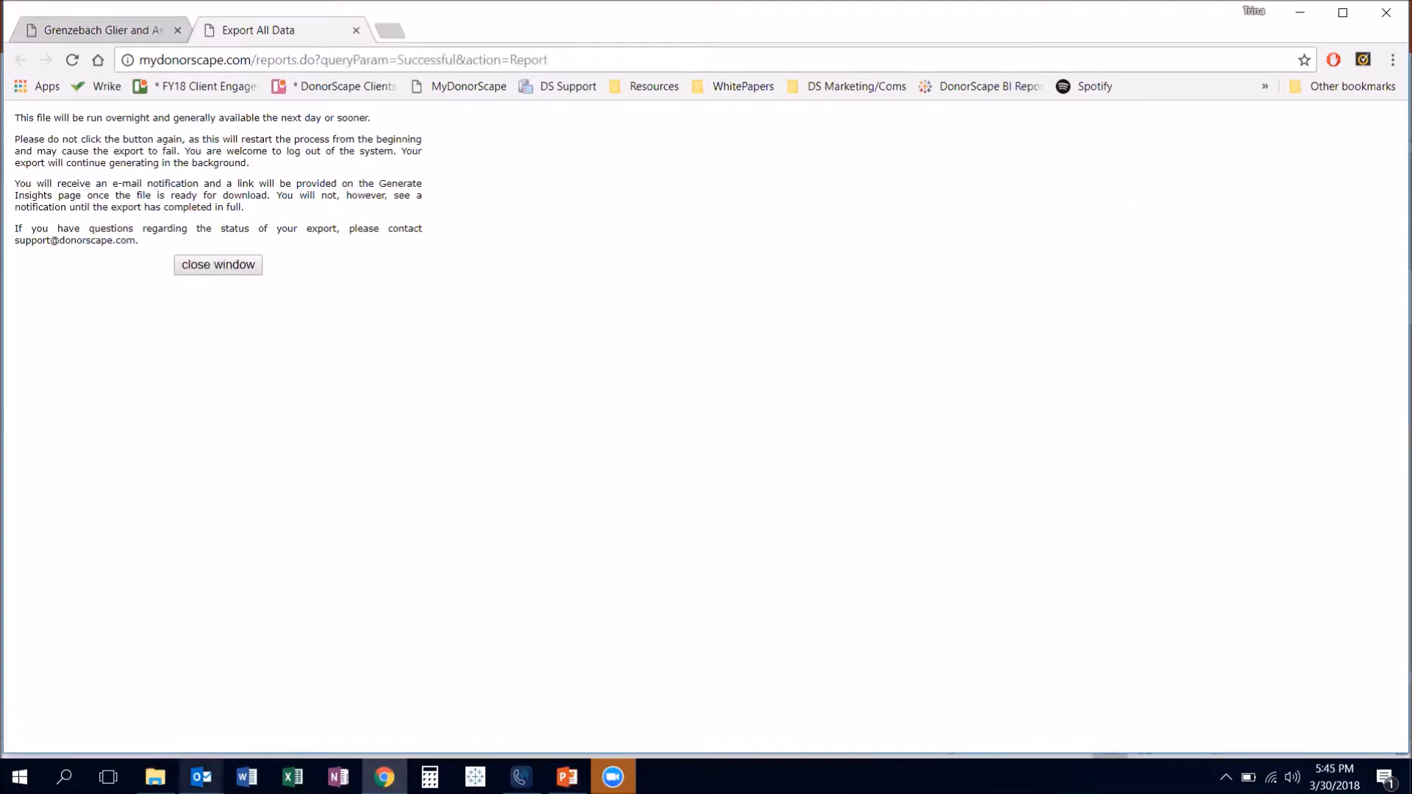
Switch to Outlook, open the DonorScape export completion email, follow its Download Prospect Data link and view the page's export section.
{"action": "mouse_move", "coordinate": [201, 778]}
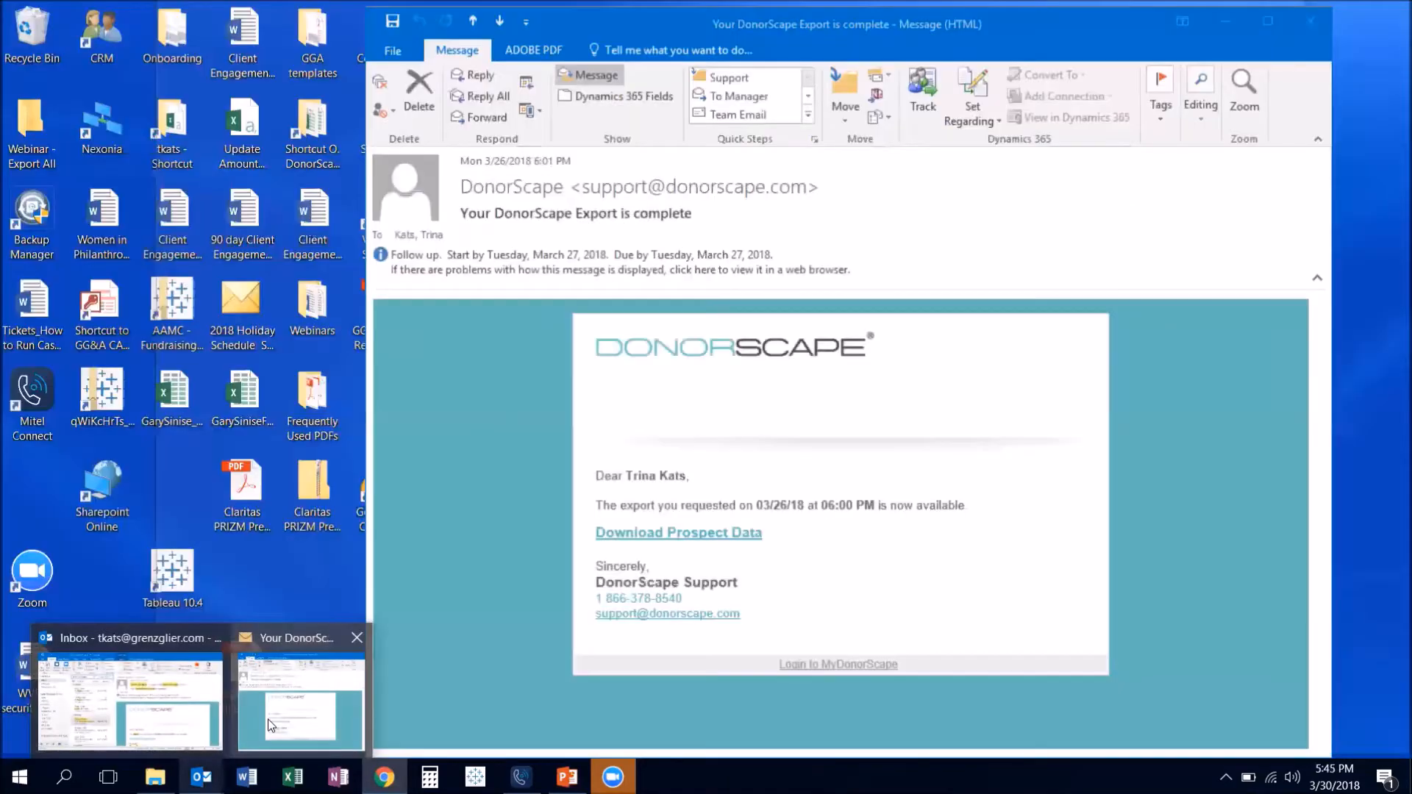
{"action": "left_click", "coordinate": [269, 724]}
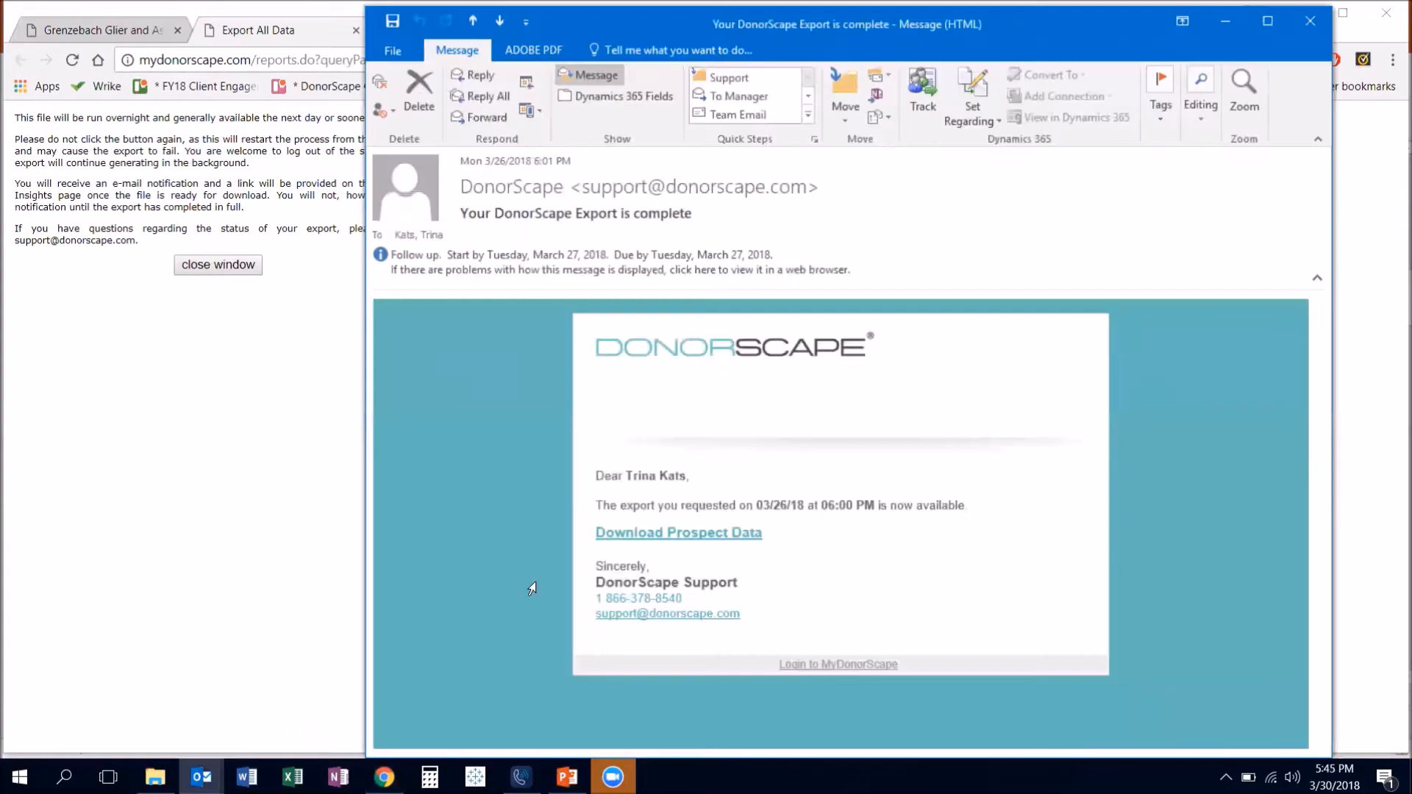
{"action": "left_click", "coordinate": [617, 538]}
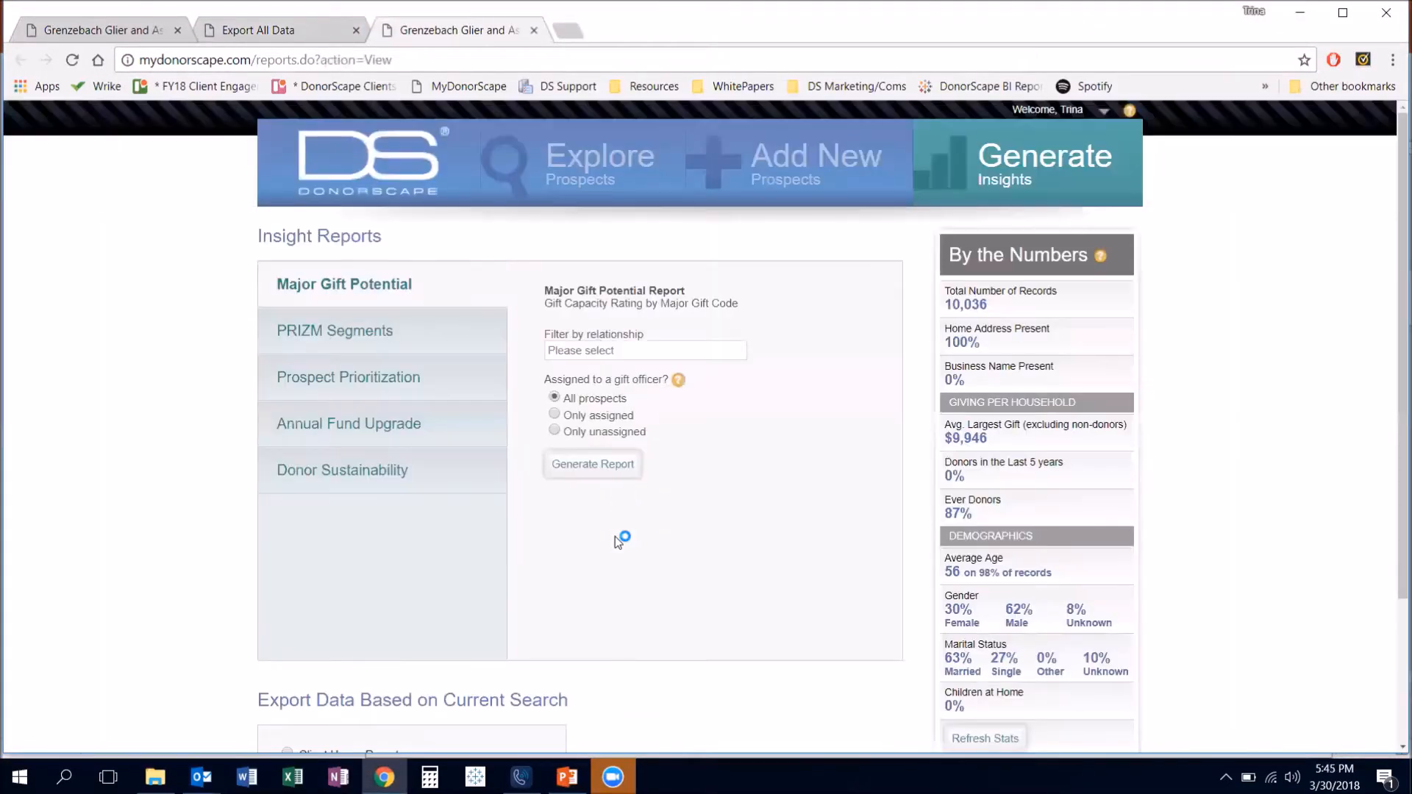
{"action": "scroll", "coordinate": [609, 542], "scroll_direction": "down", "scroll_amount": 3}
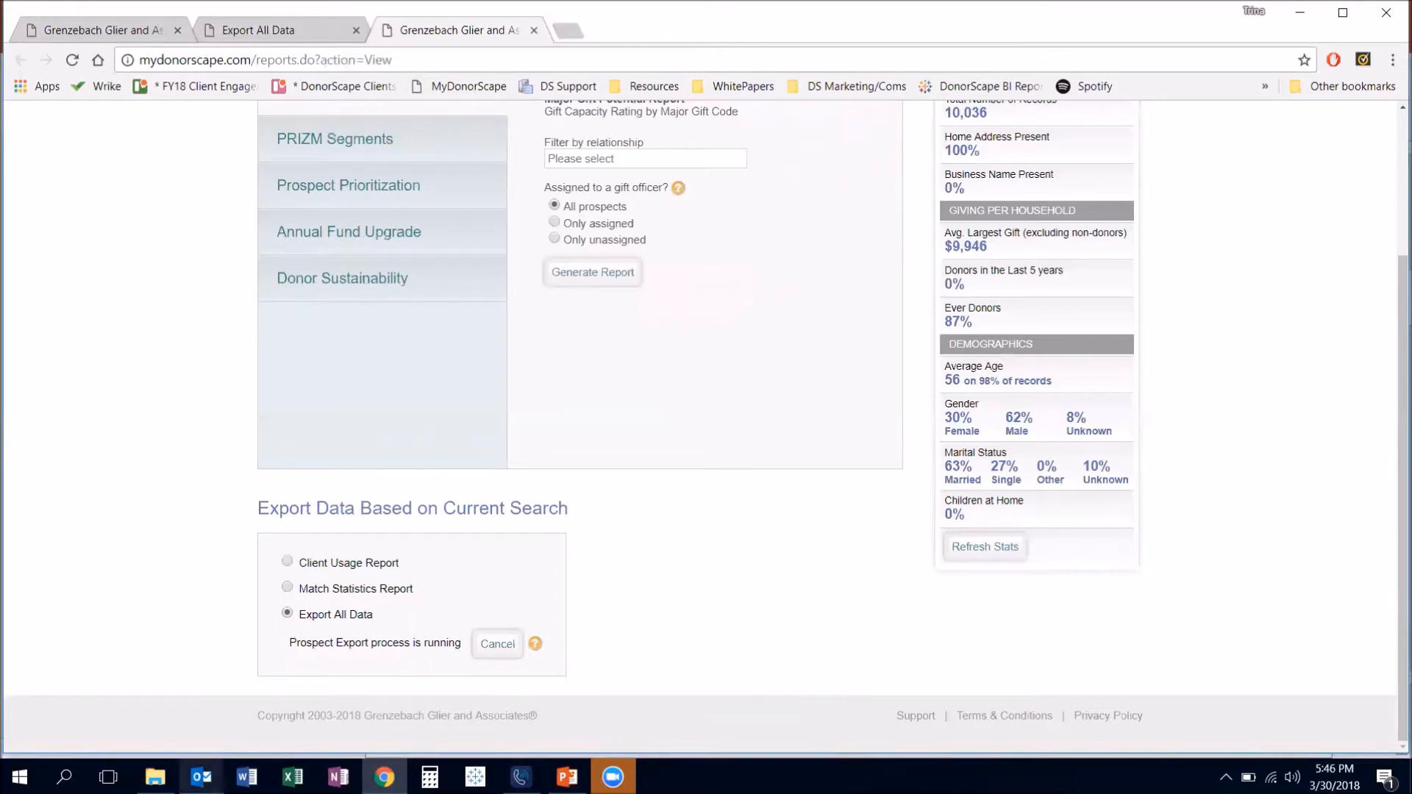
Switch to File Explorer and view the text files in the prospectData_4201_20225_export folder.
{"action": "right_click", "coordinate": [201, 778]}
{"action": "left_click", "coordinate": [202, 735]}
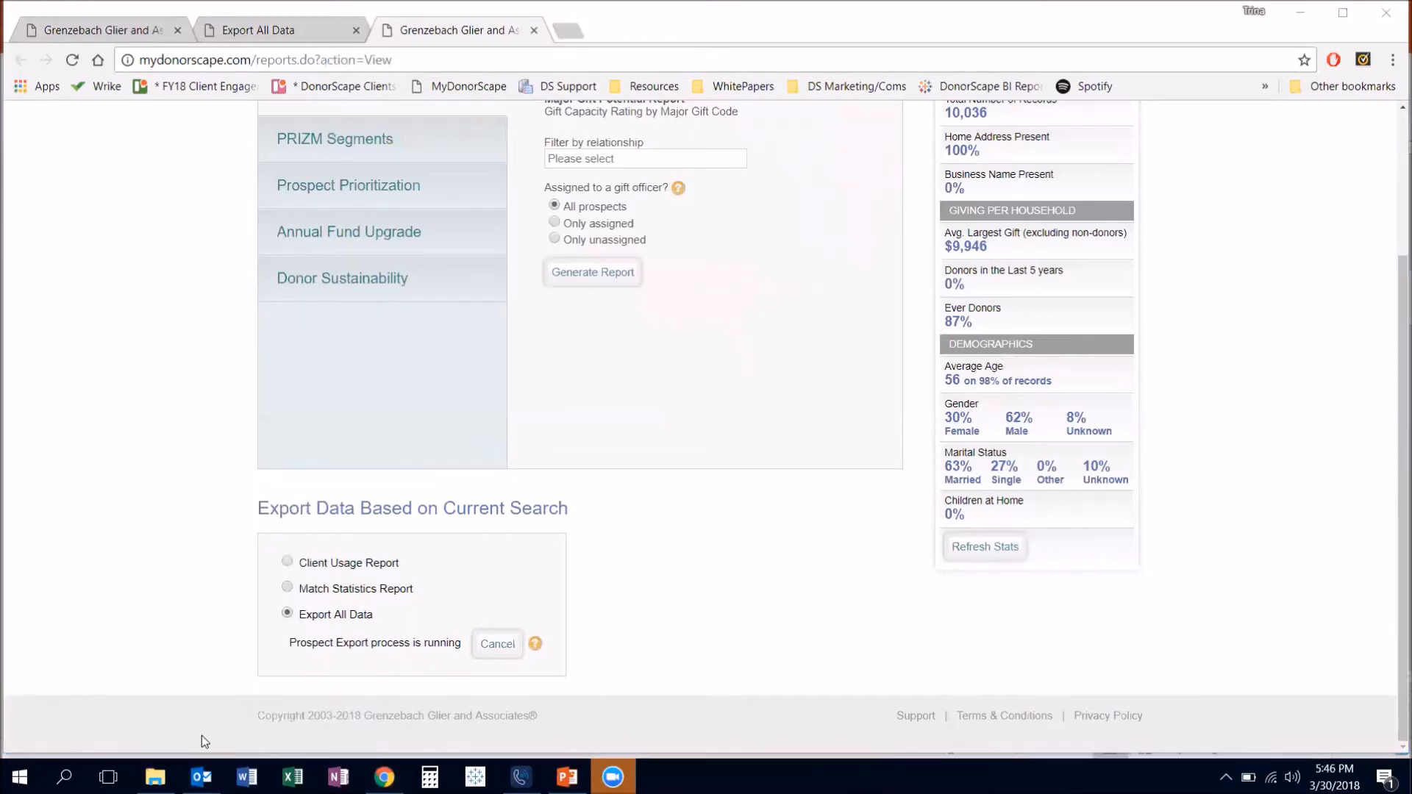
{"action": "mouse_move", "coordinate": [155, 778]}
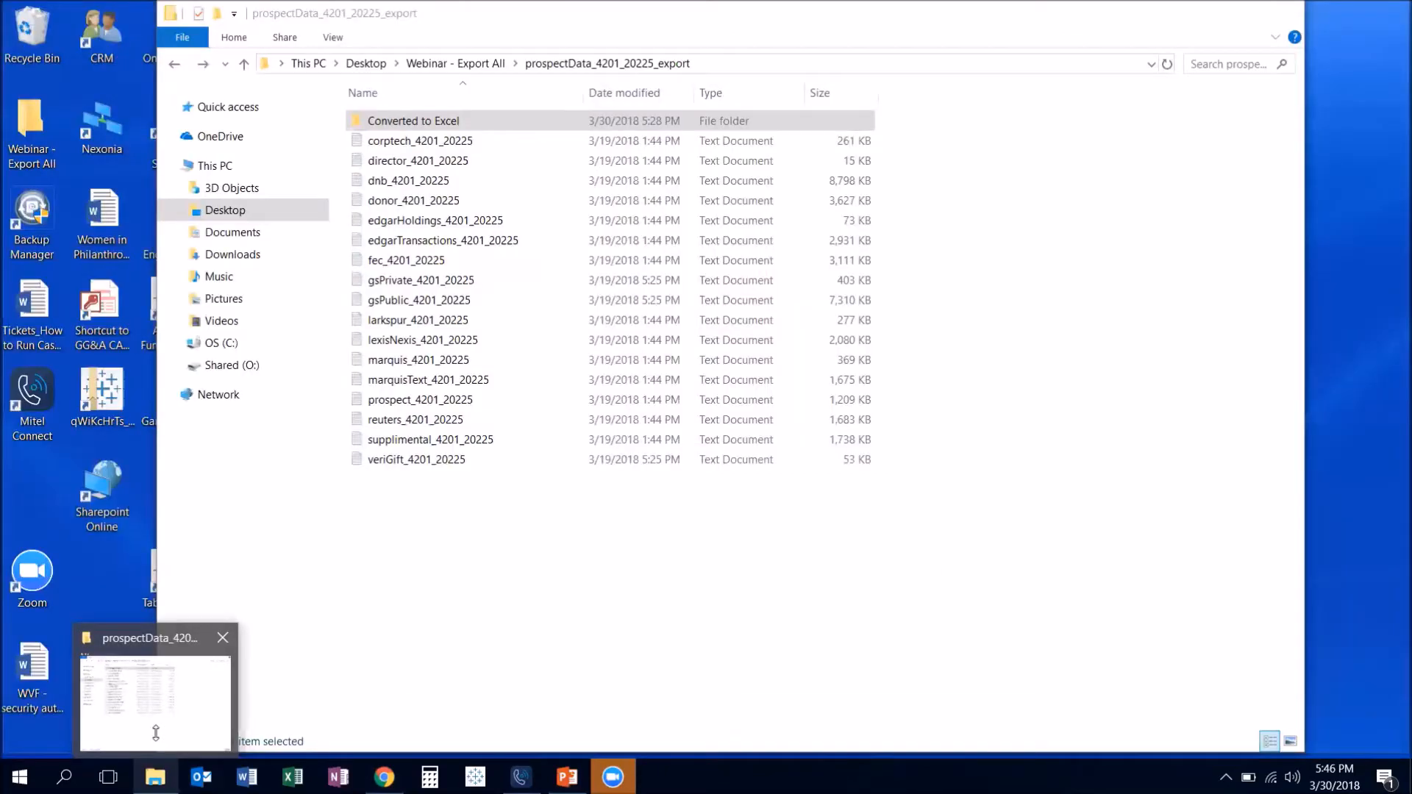
{"action": "left_click", "coordinate": [156, 734]}
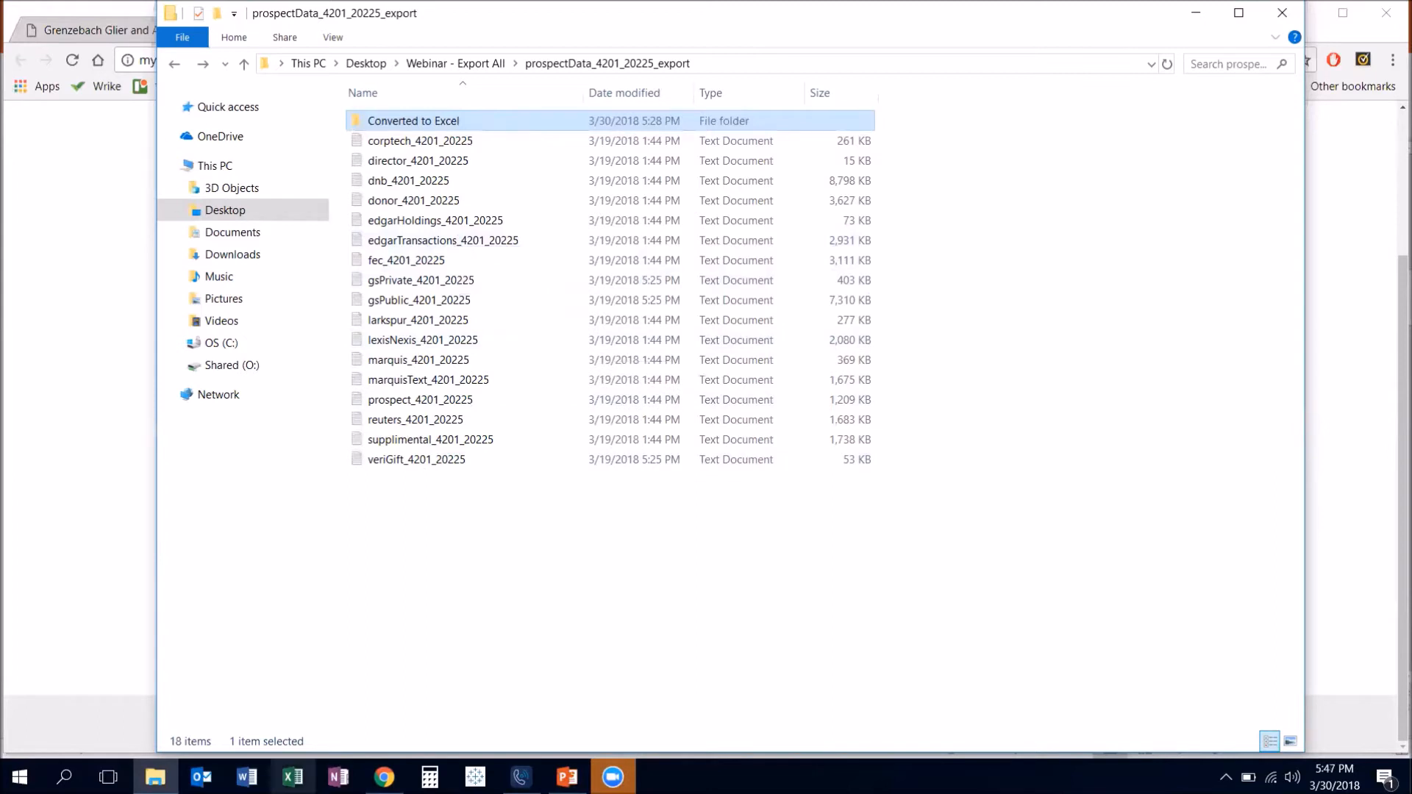
Switch to Excel, create a blank workbook and choose veriGift_4201_20225 from the Desktop's Webinar - Export All\prospectData_4201_20225_export folder for text import.
{"action": "left_click", "coordinate": [293, 778]}
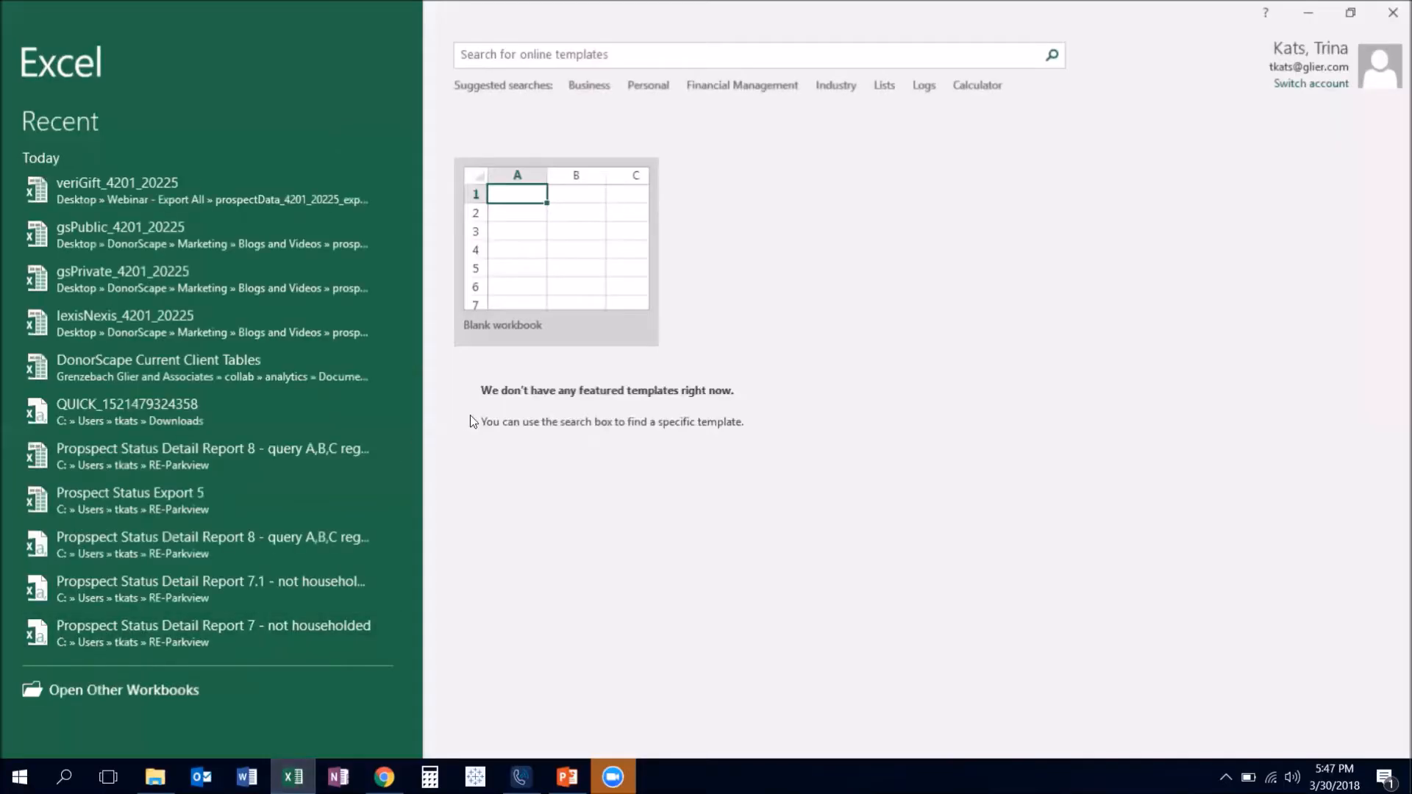
{"action": "left_click", "coordinate": [515, 271]}
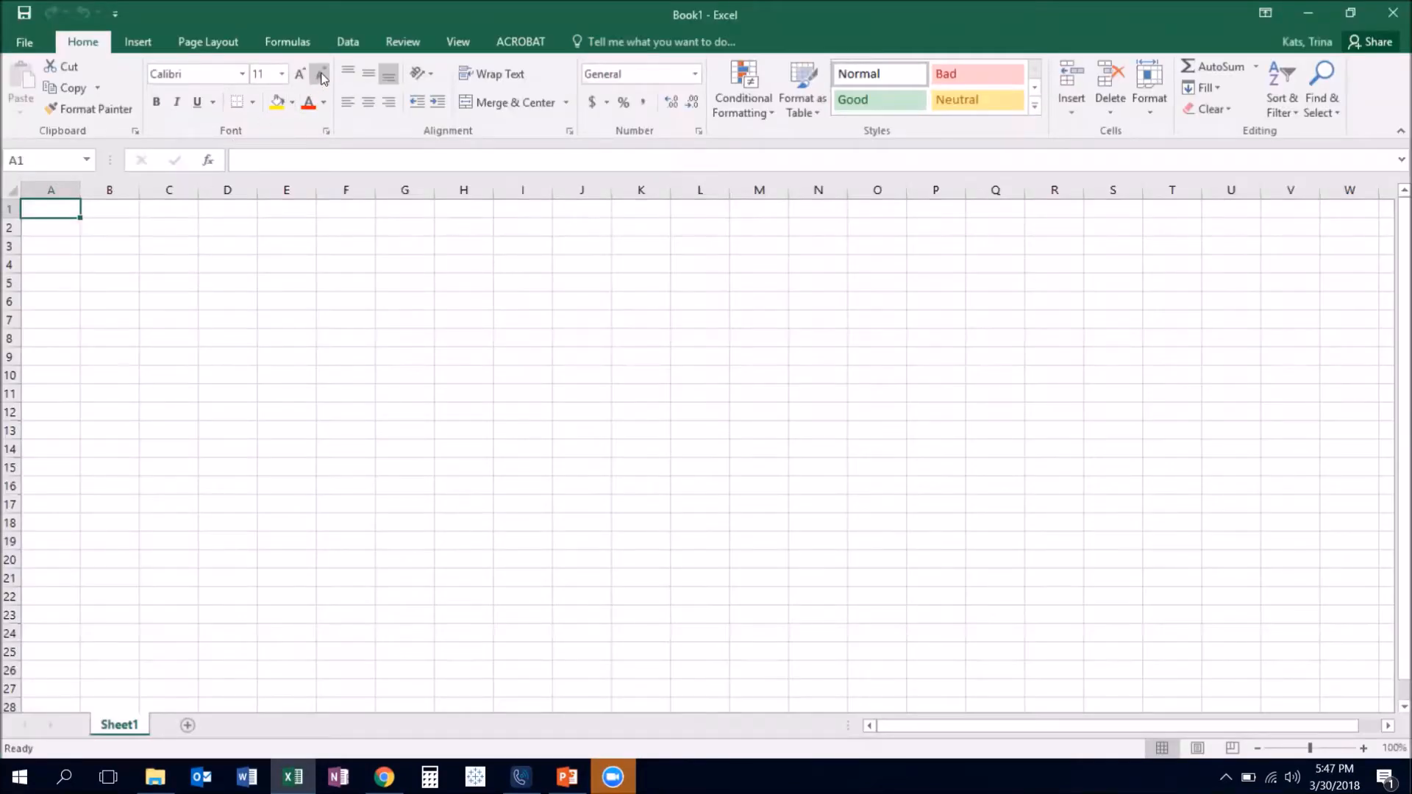
{"action": "left_click", "coordinate": [346, 42]}
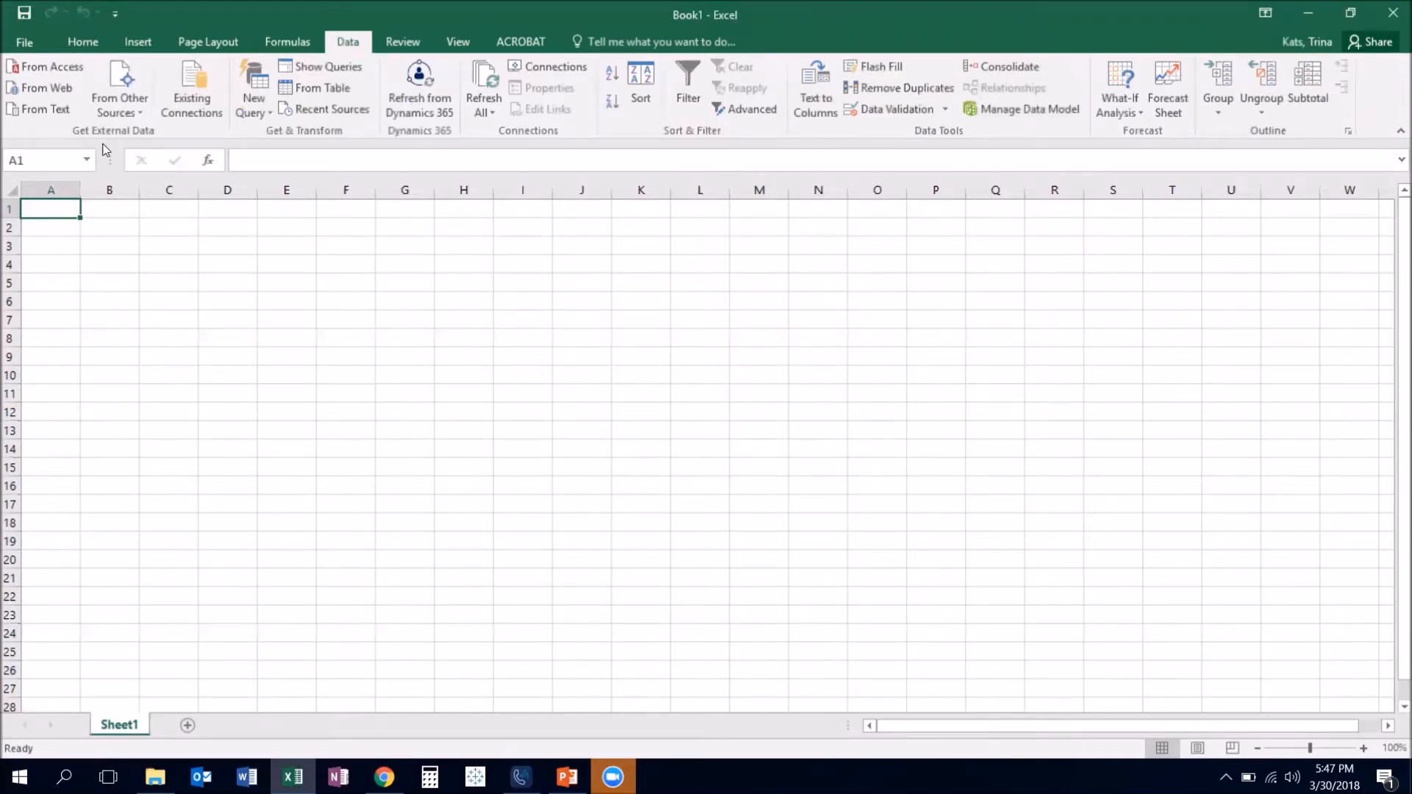
{"action": "left_click", "coordinate": [50, 112]}
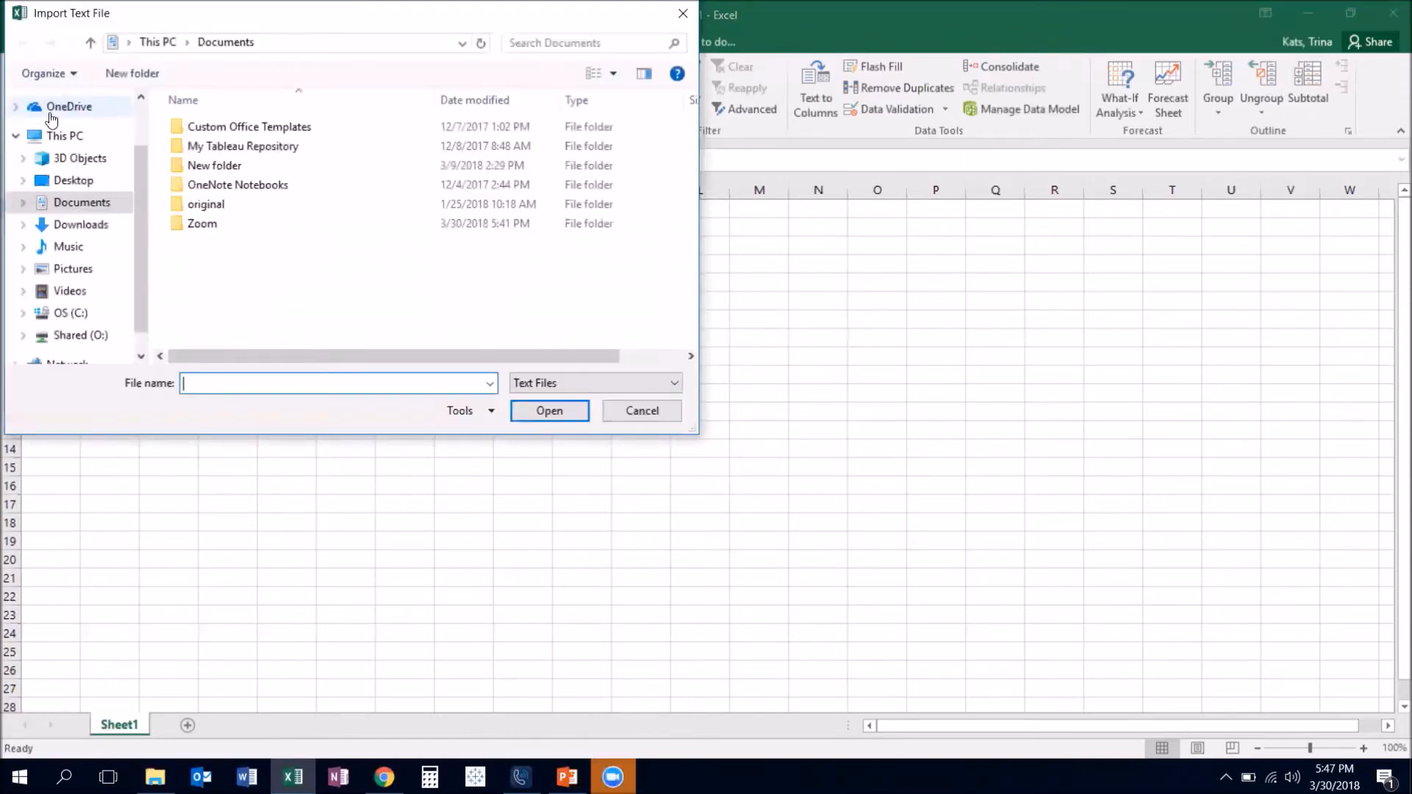
{"action": "left_click", "coordinate": [74, 180]}
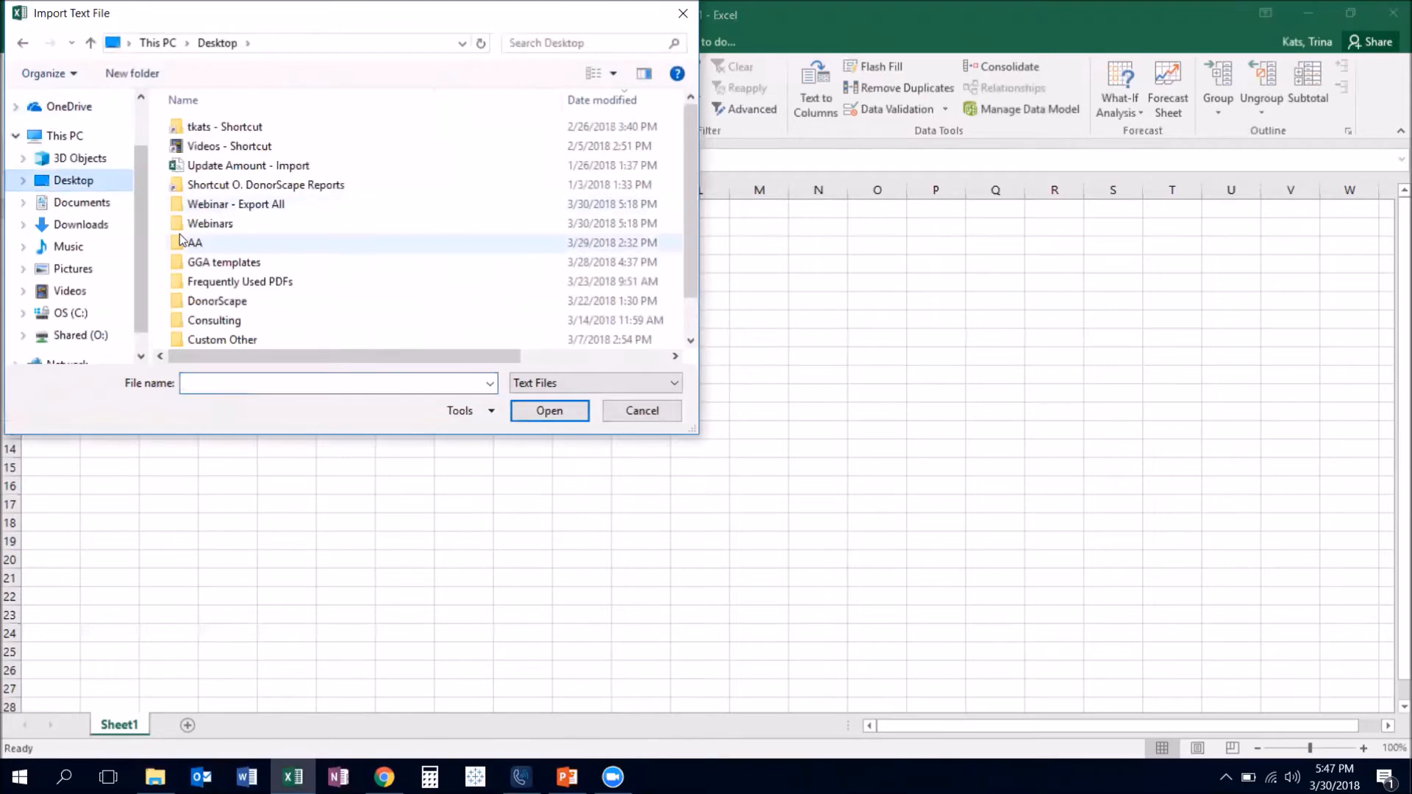
{"action": "double_click", "coordinate": [228, 204]}
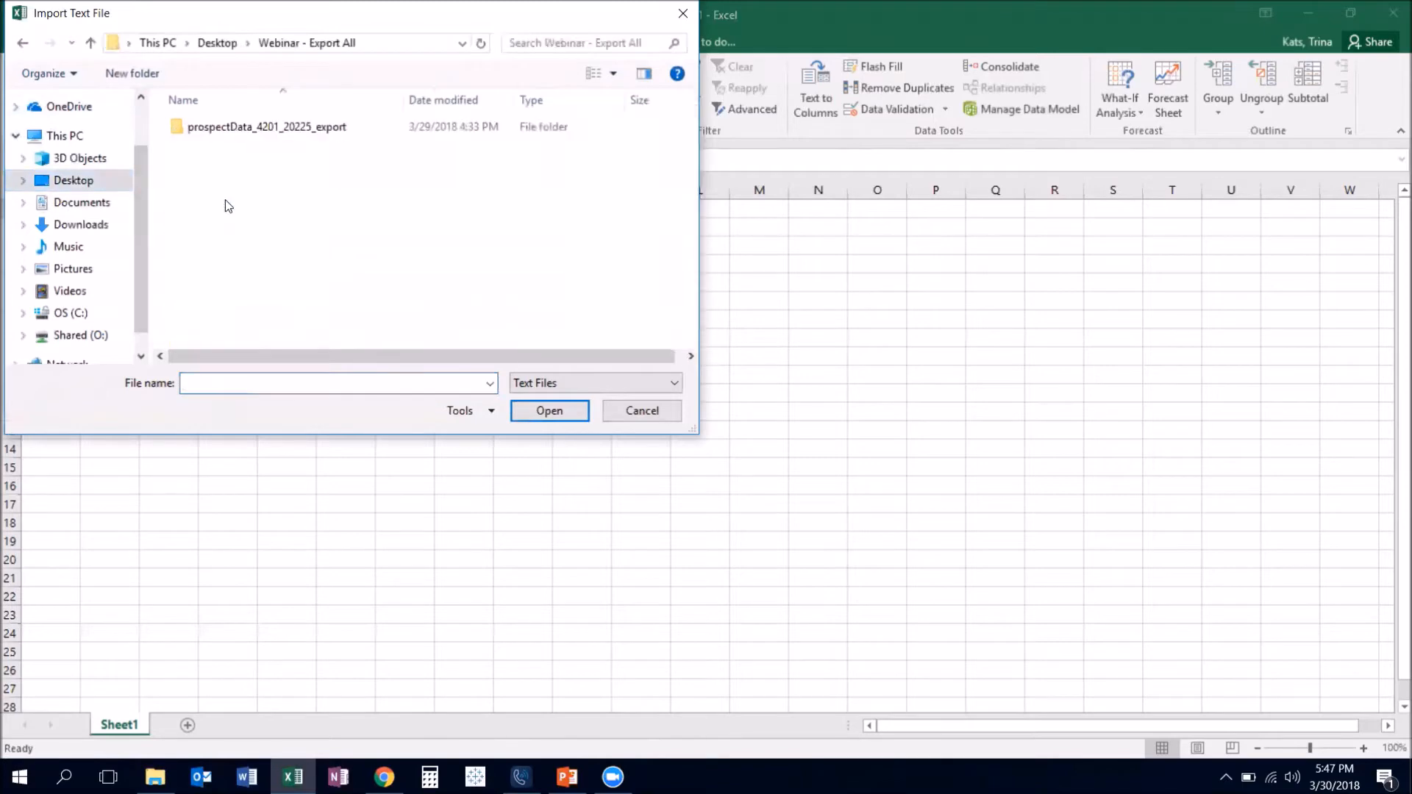
{"action": "double_click", "coordinate": [216, 130]}
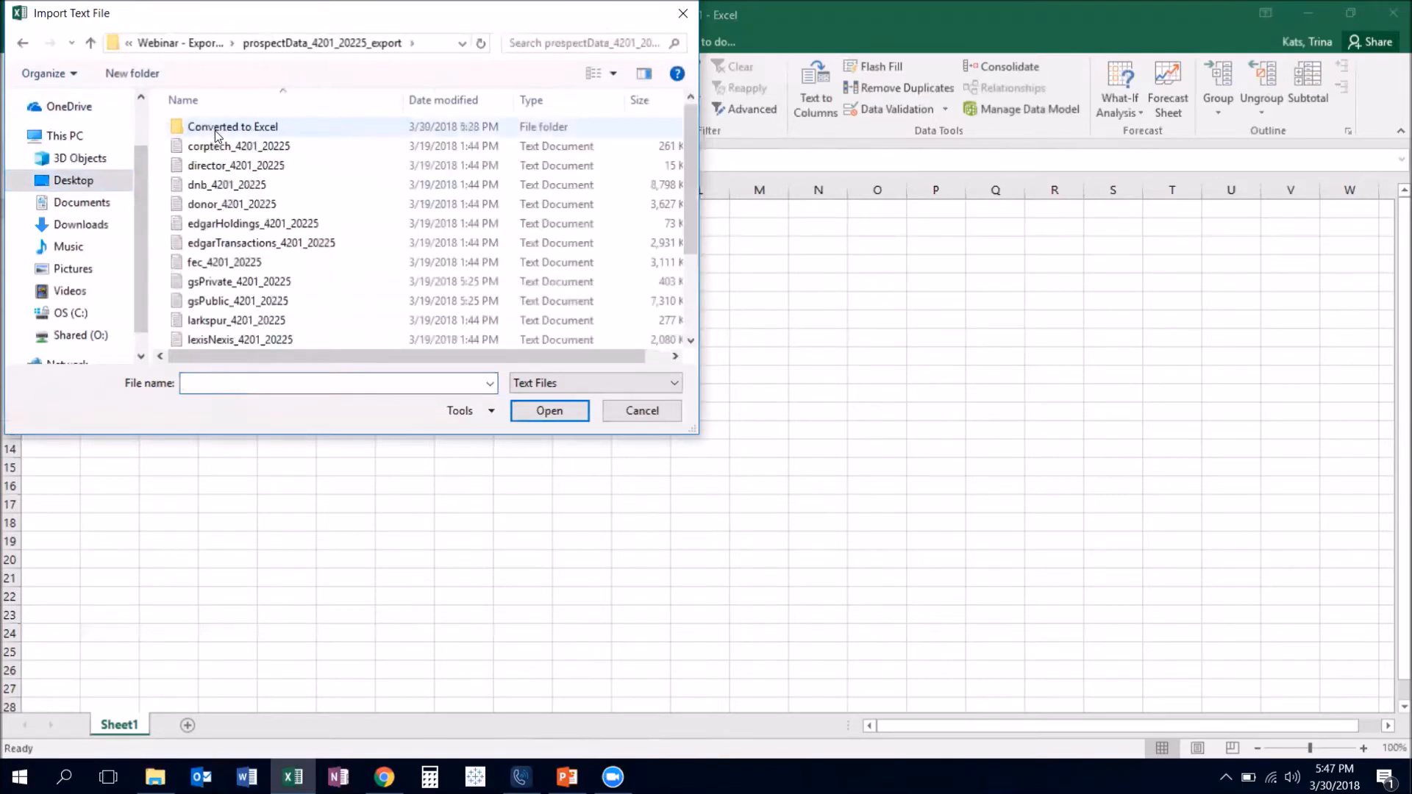
{"action": "scroll", "coordinate": [309, 211], "scroll_direction": "down", "scroll_amount": 2}
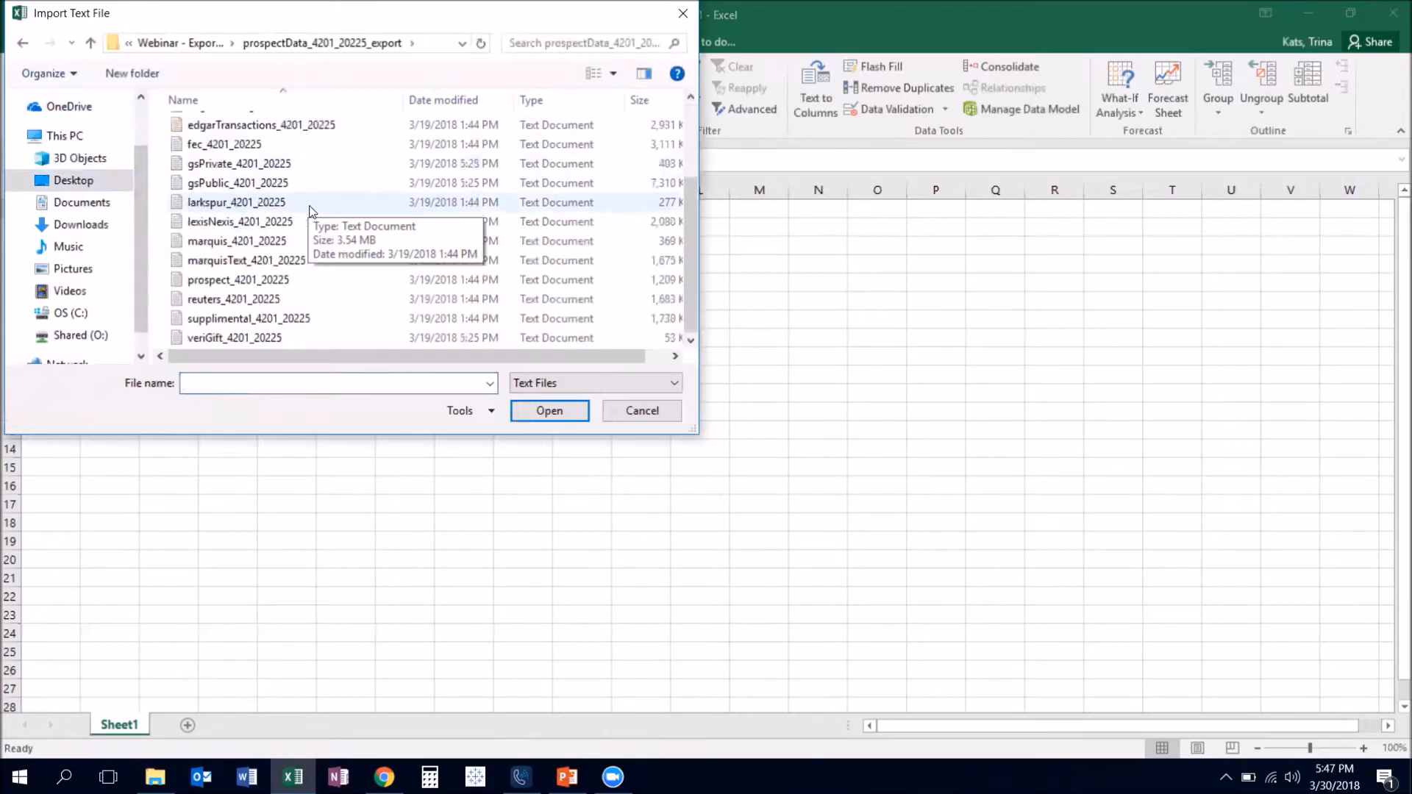
{"action": "left_click", "coordinate": [244, 338]}
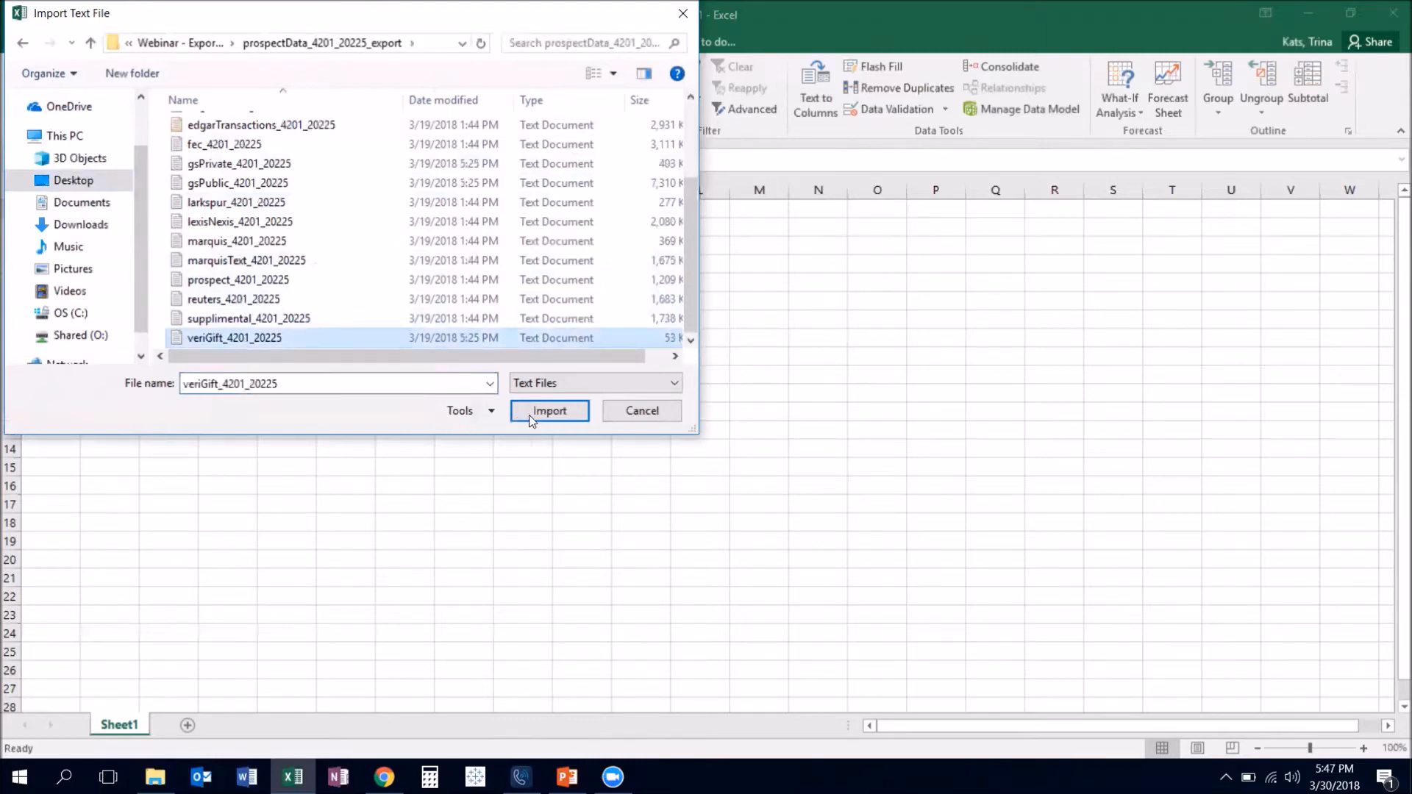
{"action": "left_click", "coordinate": [550, 411]}
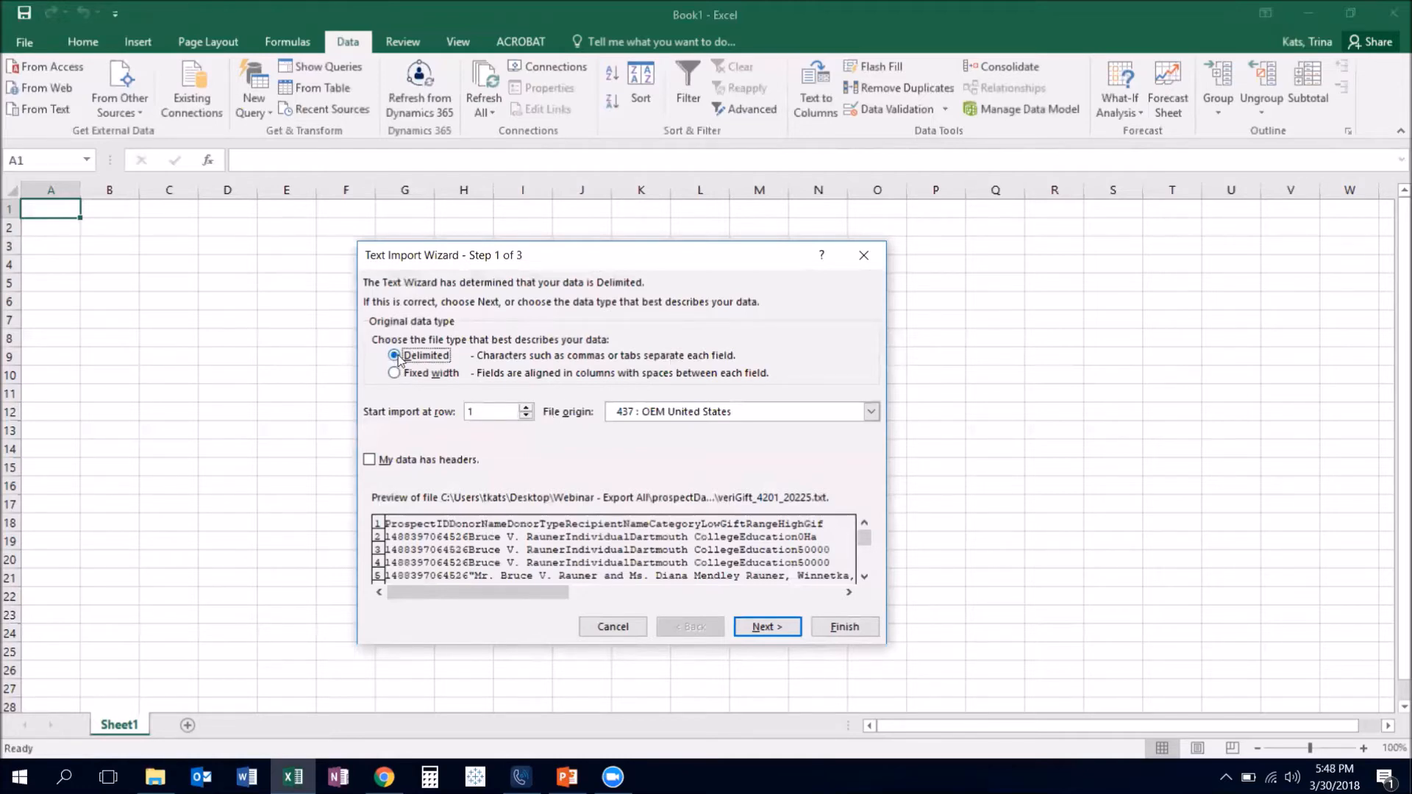
Import the text file as tab-delimited data with headers, General column format, into the existing worksheet at =$A$1.
{"action": "left_click", "coordinate": [369, 461]}
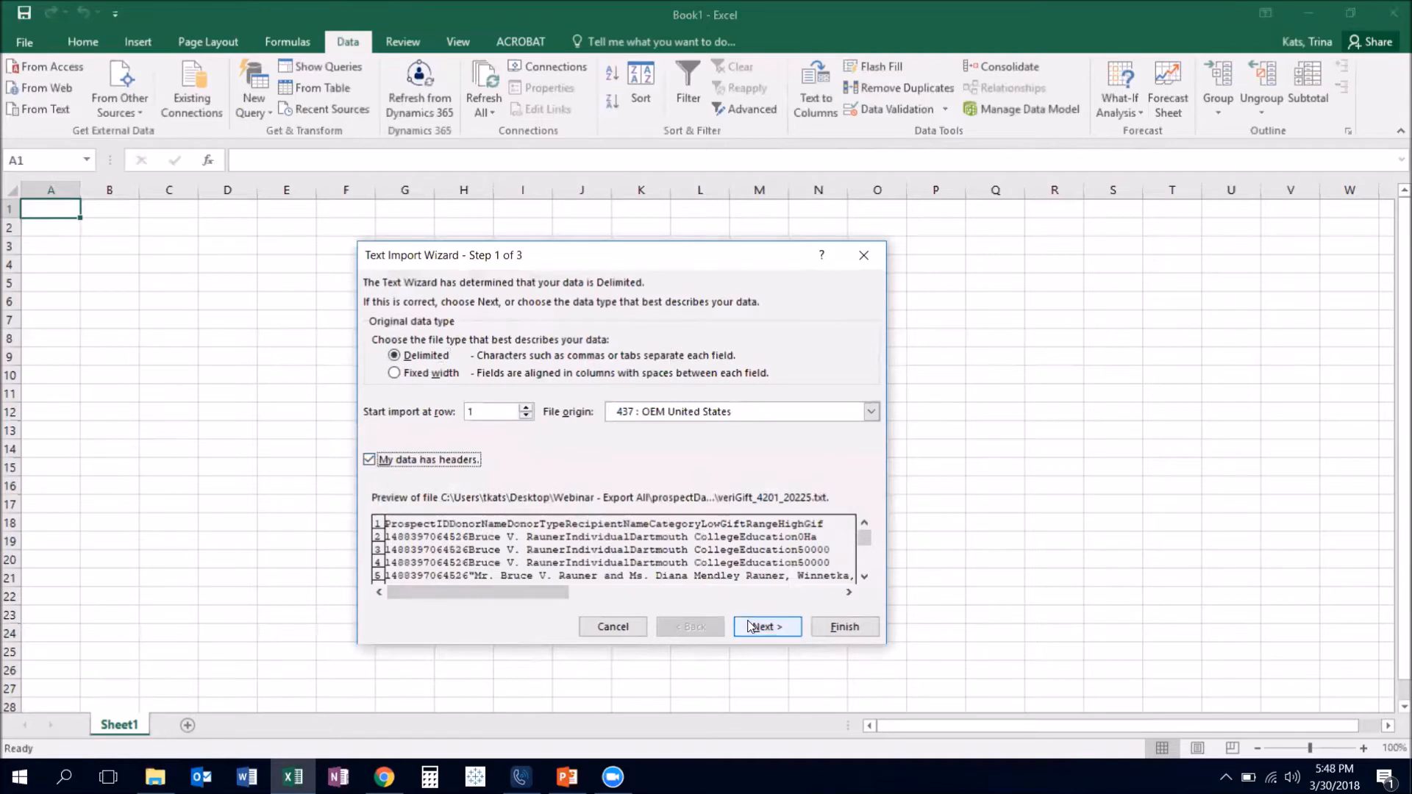
{"action": "left_click", "coordinate": [749, 625]}
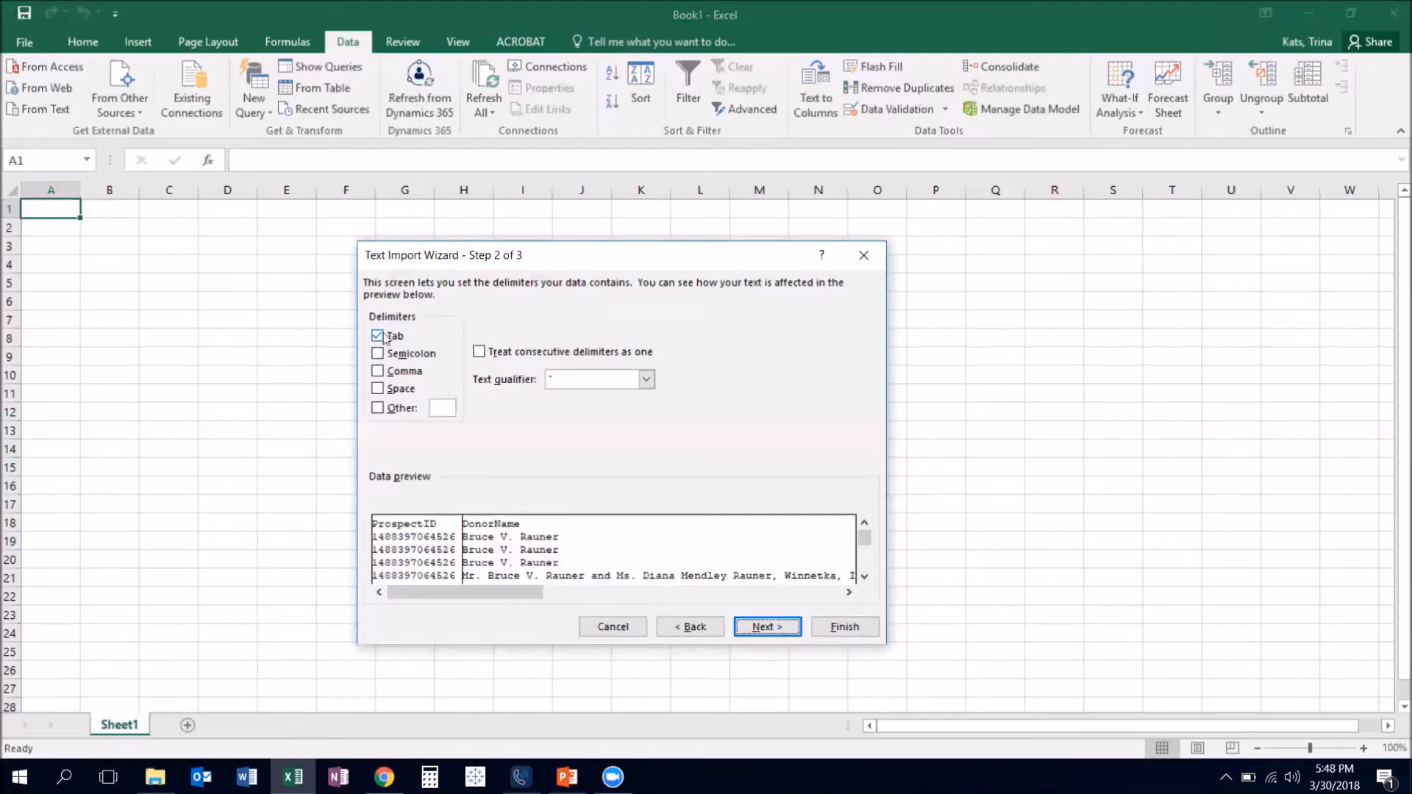
{"action": "left_click", "coordinate": [376, 413]}
{"action": "left_click", "coordinate": [752, 633]}
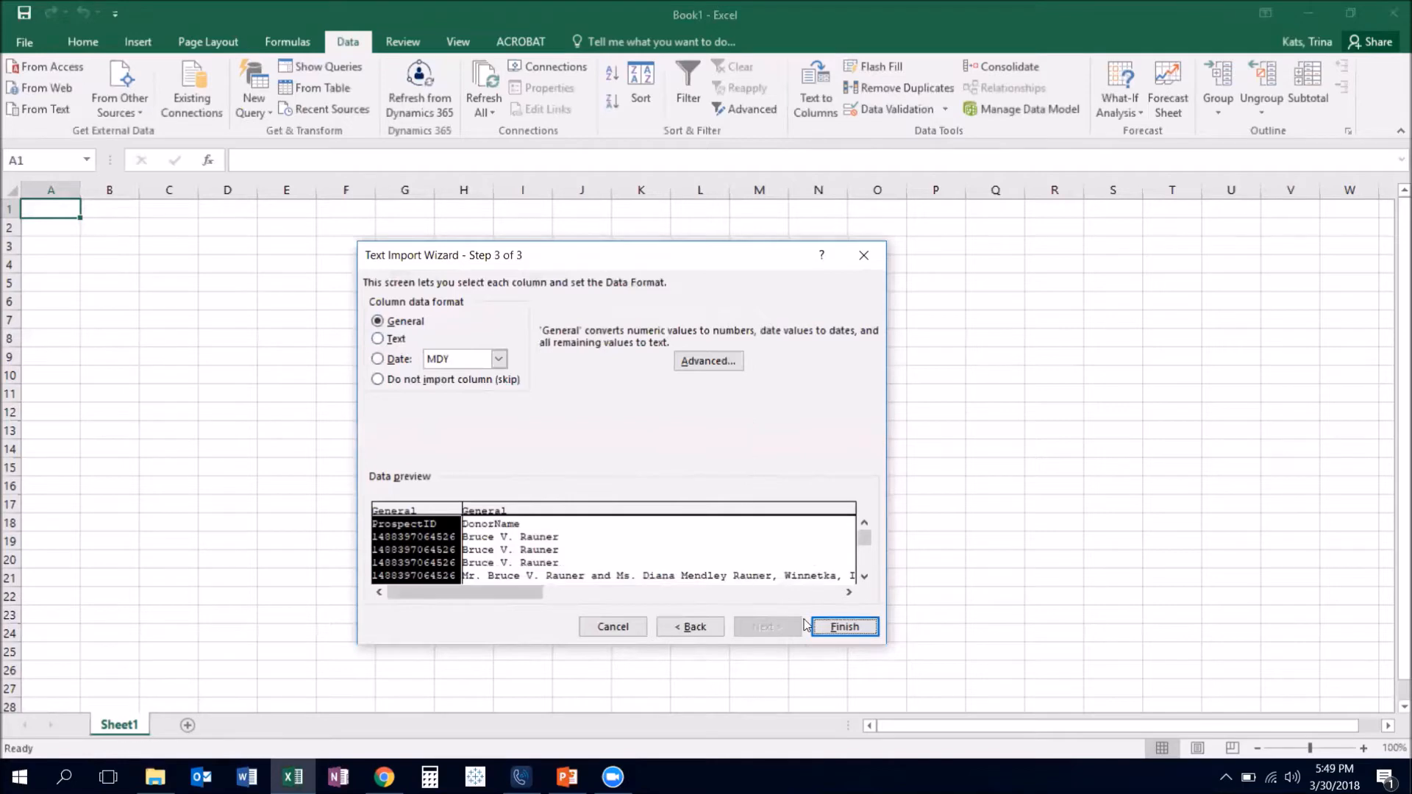
{"action": "left_click", "coordinate": [845, 628]}
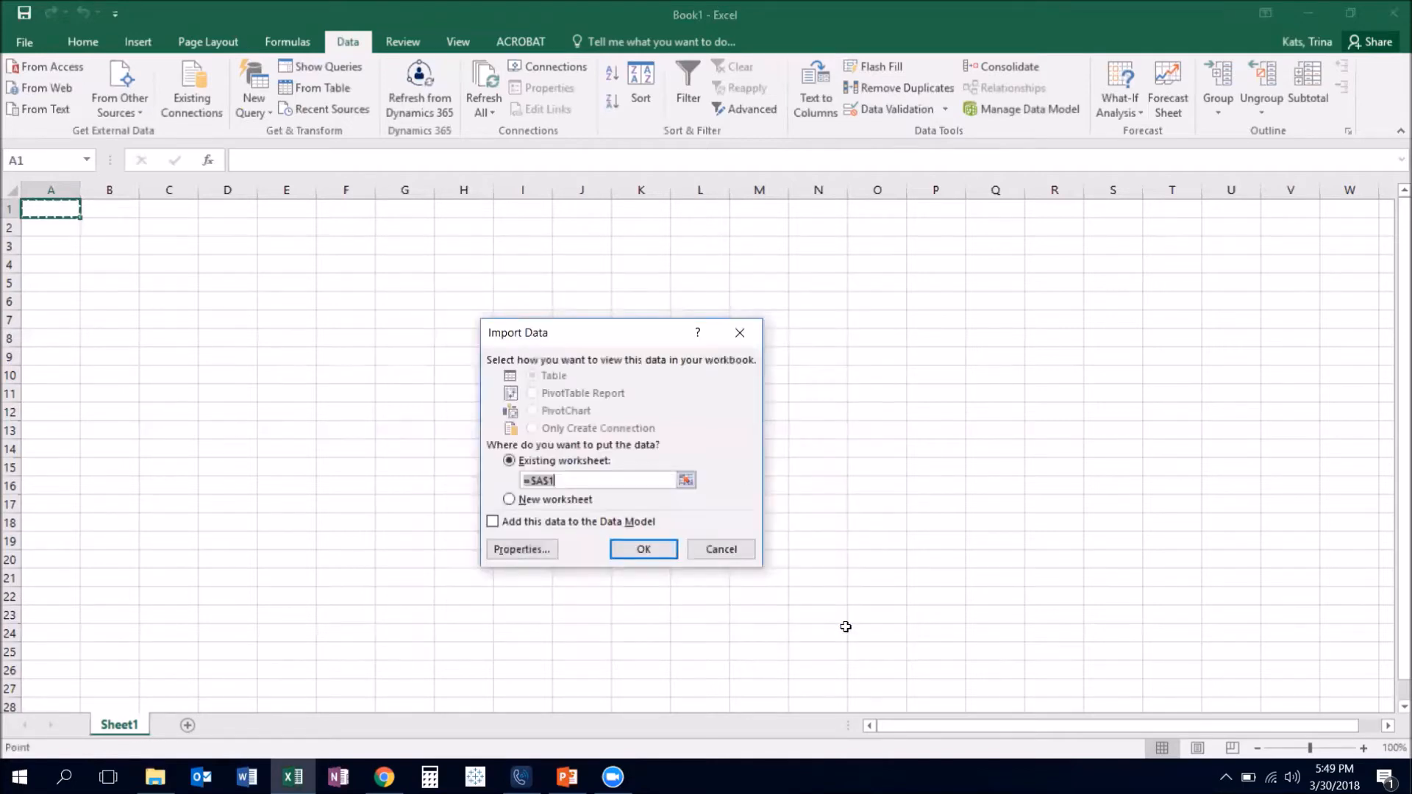
{"action": "left_click", "coordinate": [654, 550]}
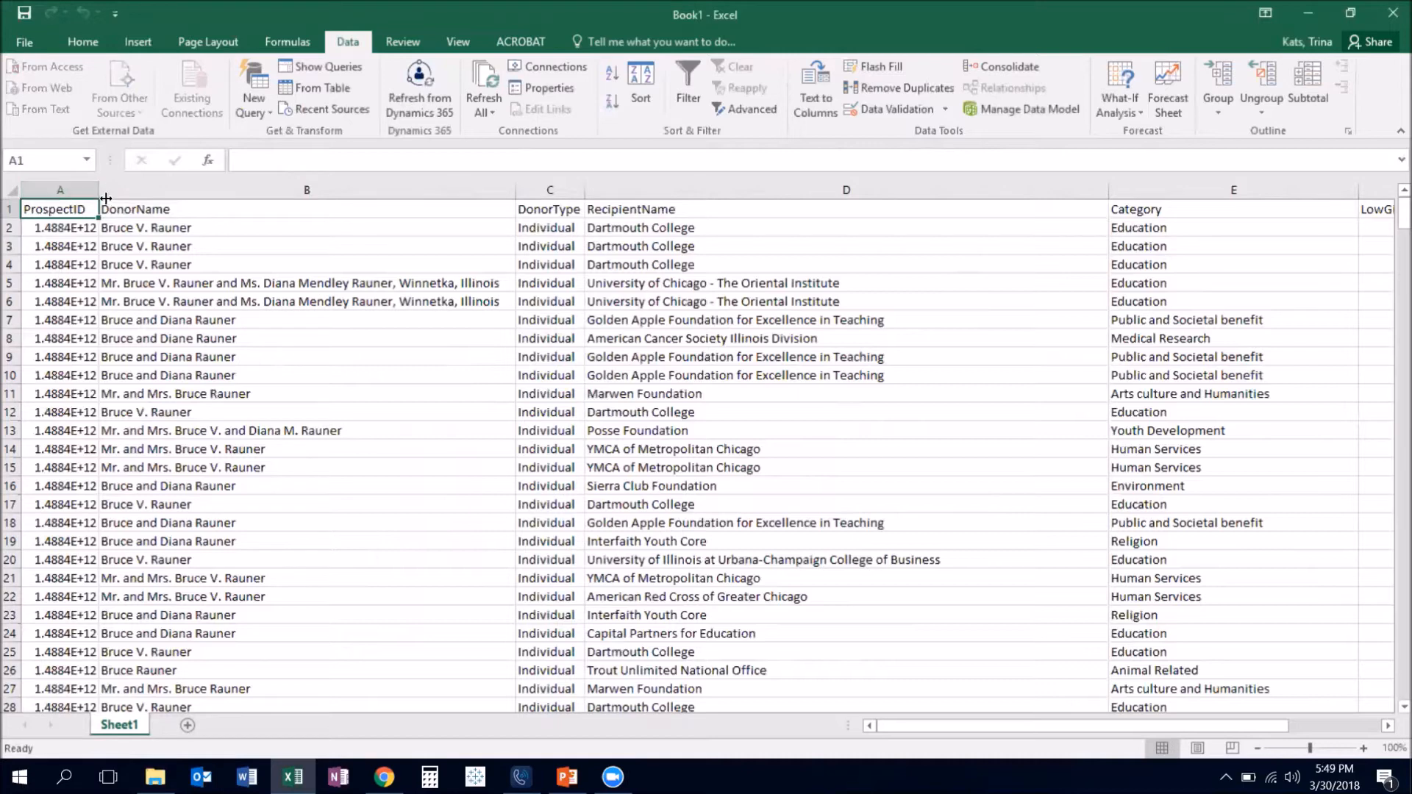
Widen the ProspectID column and format its values as Number with no decimal places.
{"action": "left_click_drag", "start_coordinate": [99, 192], "coordinate": [144, 191]}
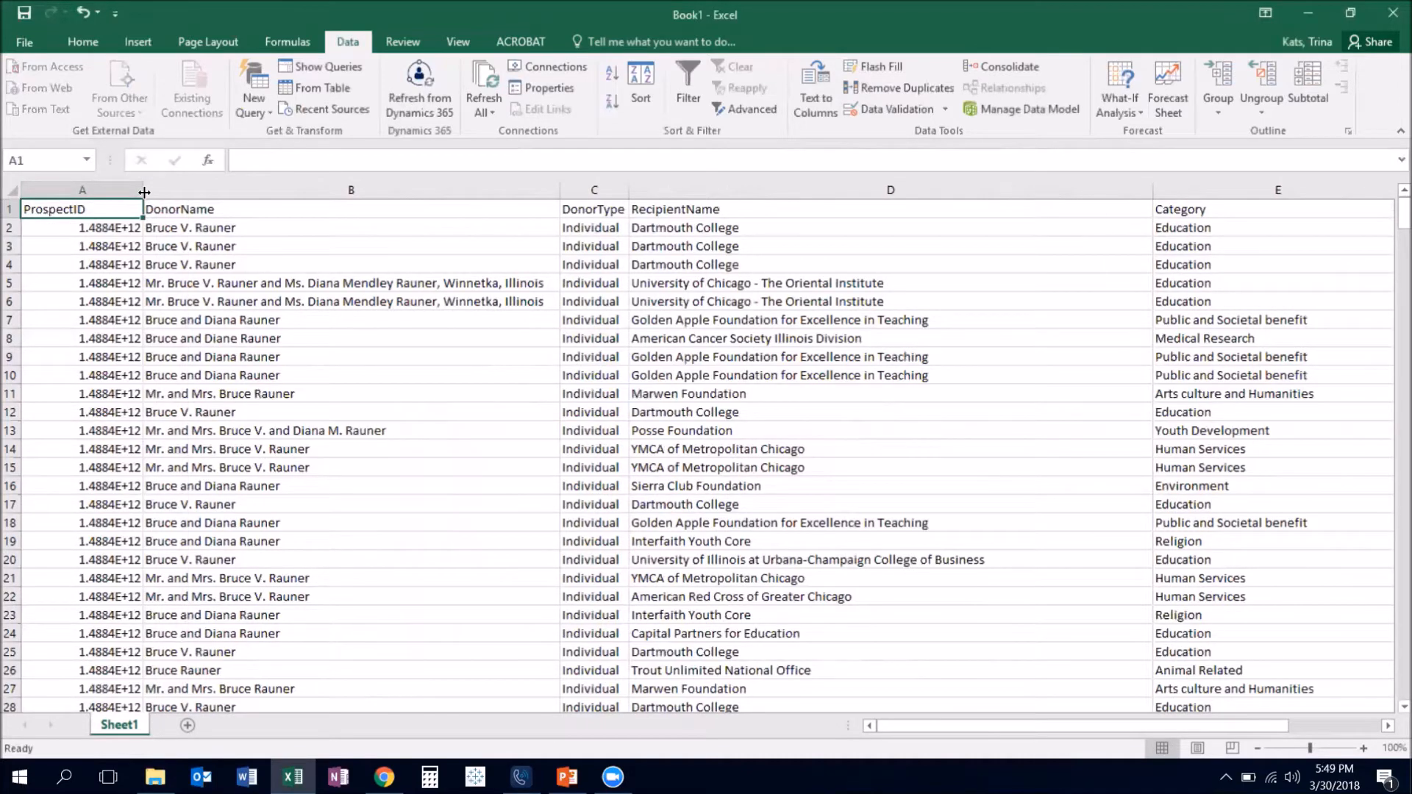
{"action": "left_click", "coordinate": [114, 189]}
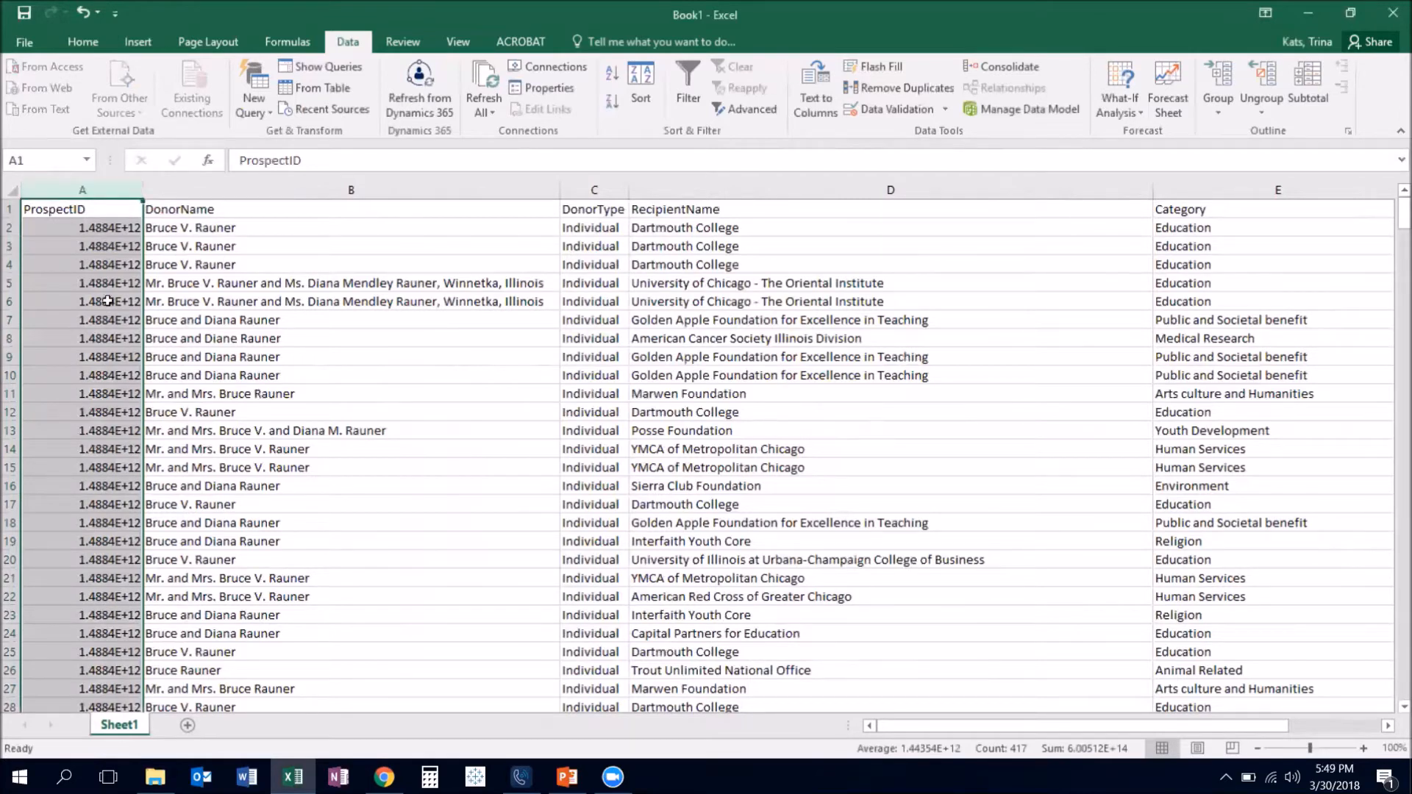
{"action": "left_click", "coordinate": [83, 42]}
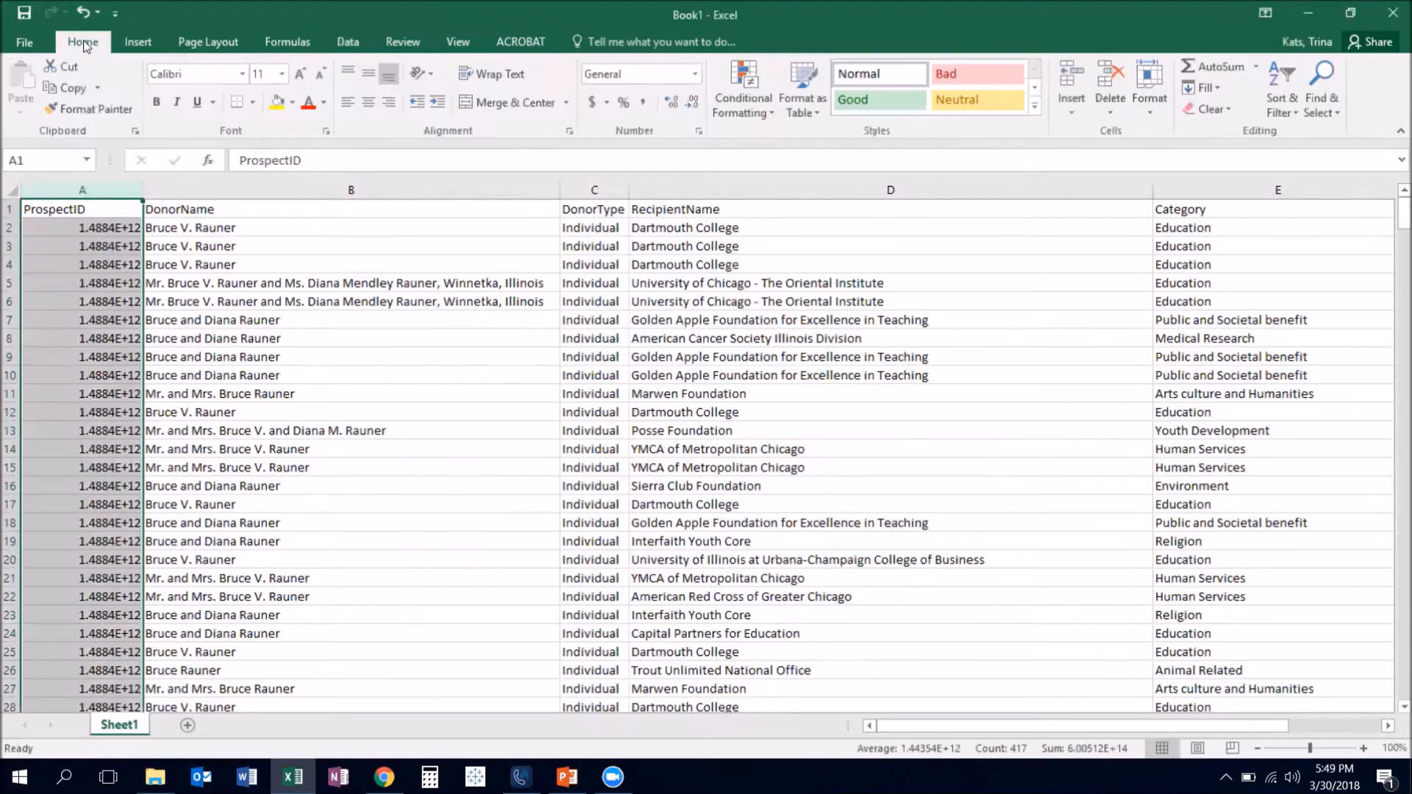
{"action": "left_click", "coordinate": [695, 74]}
{"action": "left_click", "coordinate": [666, 144]}
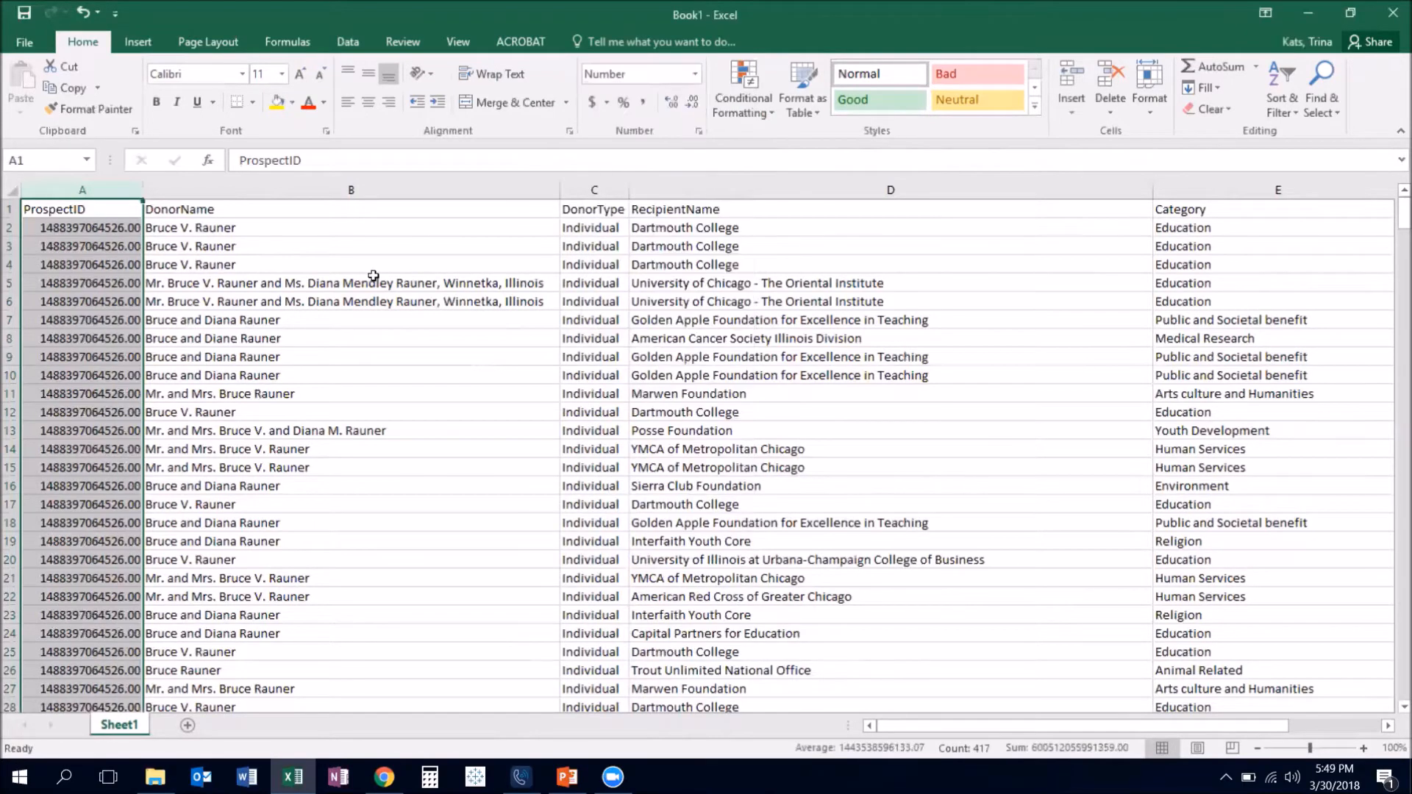
{"action": "left_click", "coordinate": [695, 103]}
{"action": "left_click", "coordinate": [696, 103]}
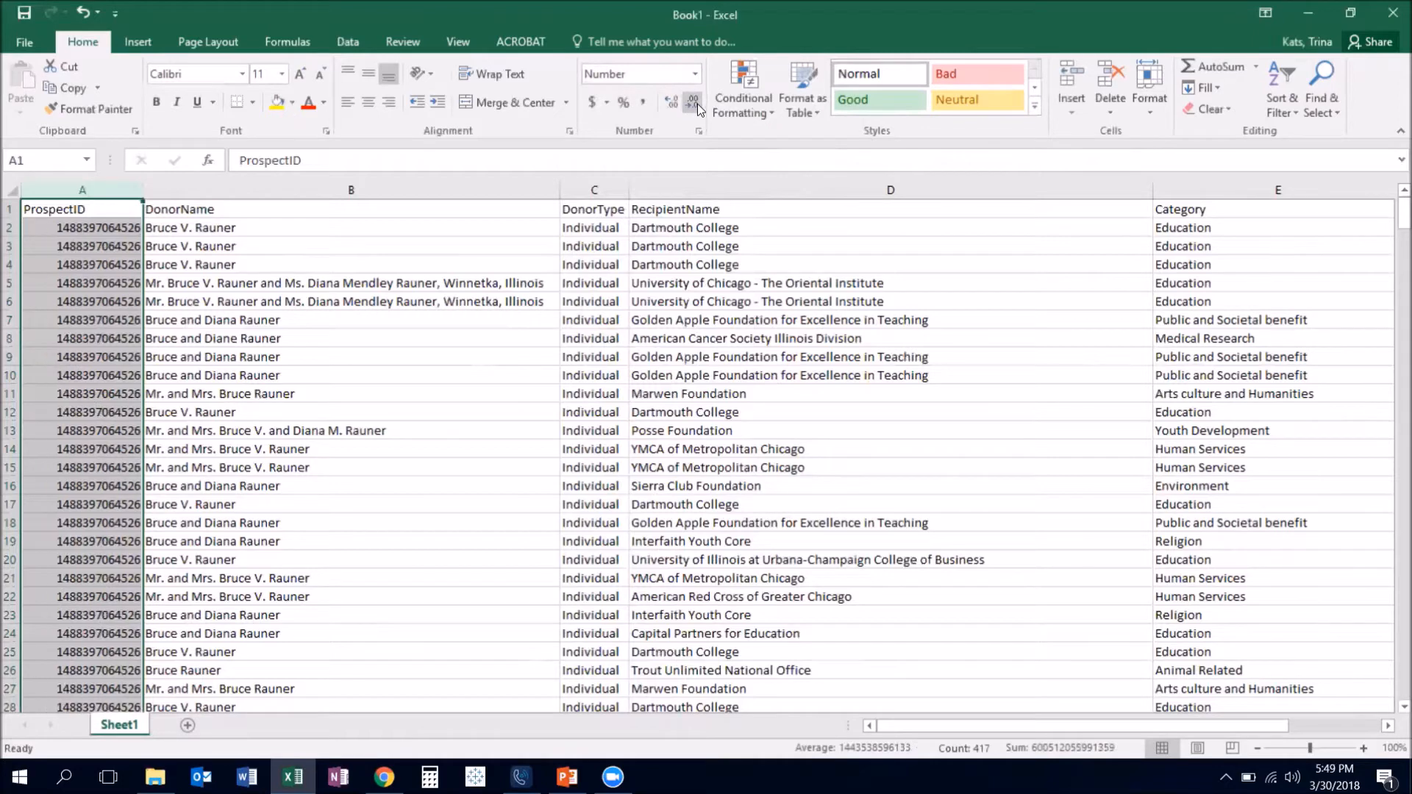
{"action": "left_click", "coordinate": [532, 324]}
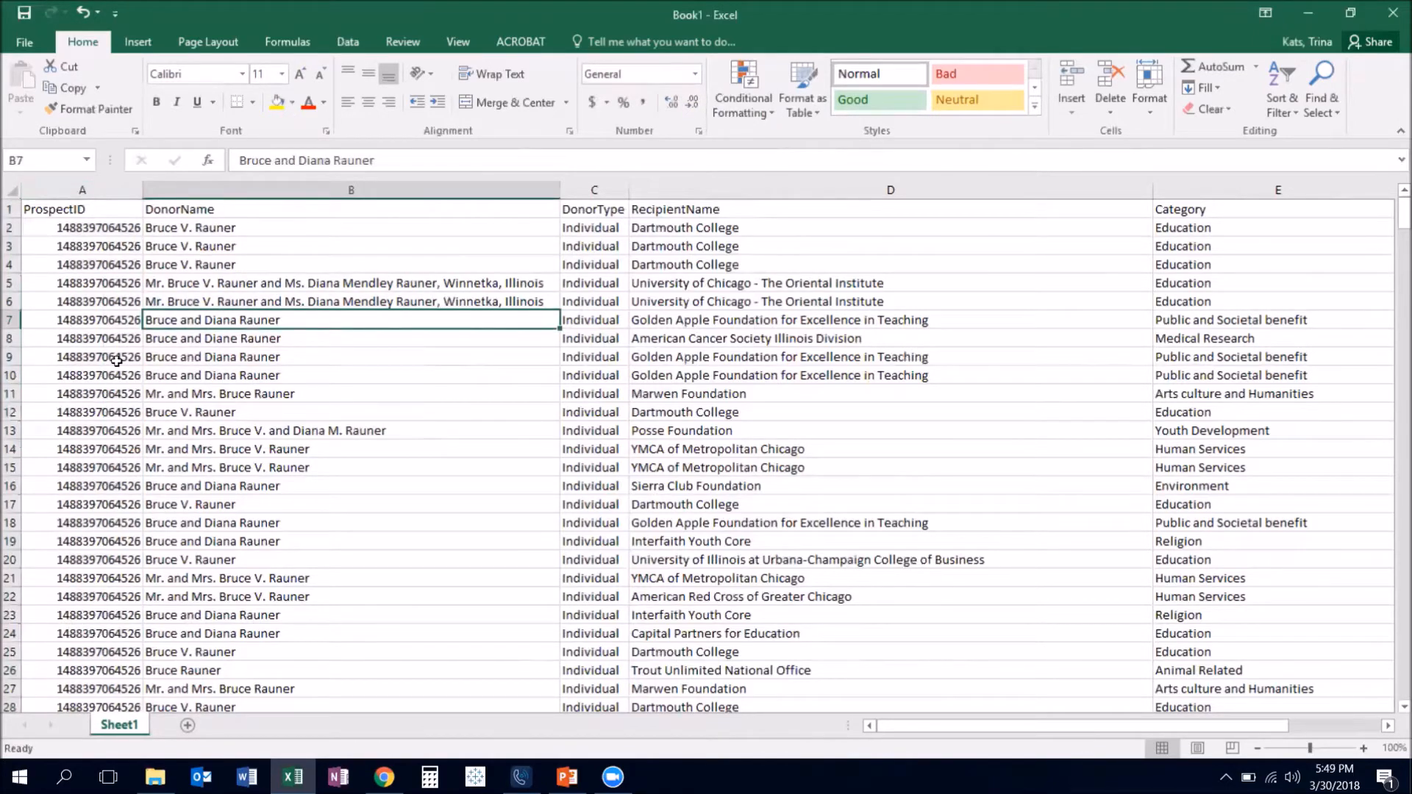
Look through the imported gift records and the remaining columns as far as MatchCode.
{"action": "scroll", "coordinate": [117, 360], "scroll_direction": "down", "scroll_amount": 20}
{"action": "scroll", "coordinate": [117, 363], "scroll_direction": "up", "scroll_amount": 15}
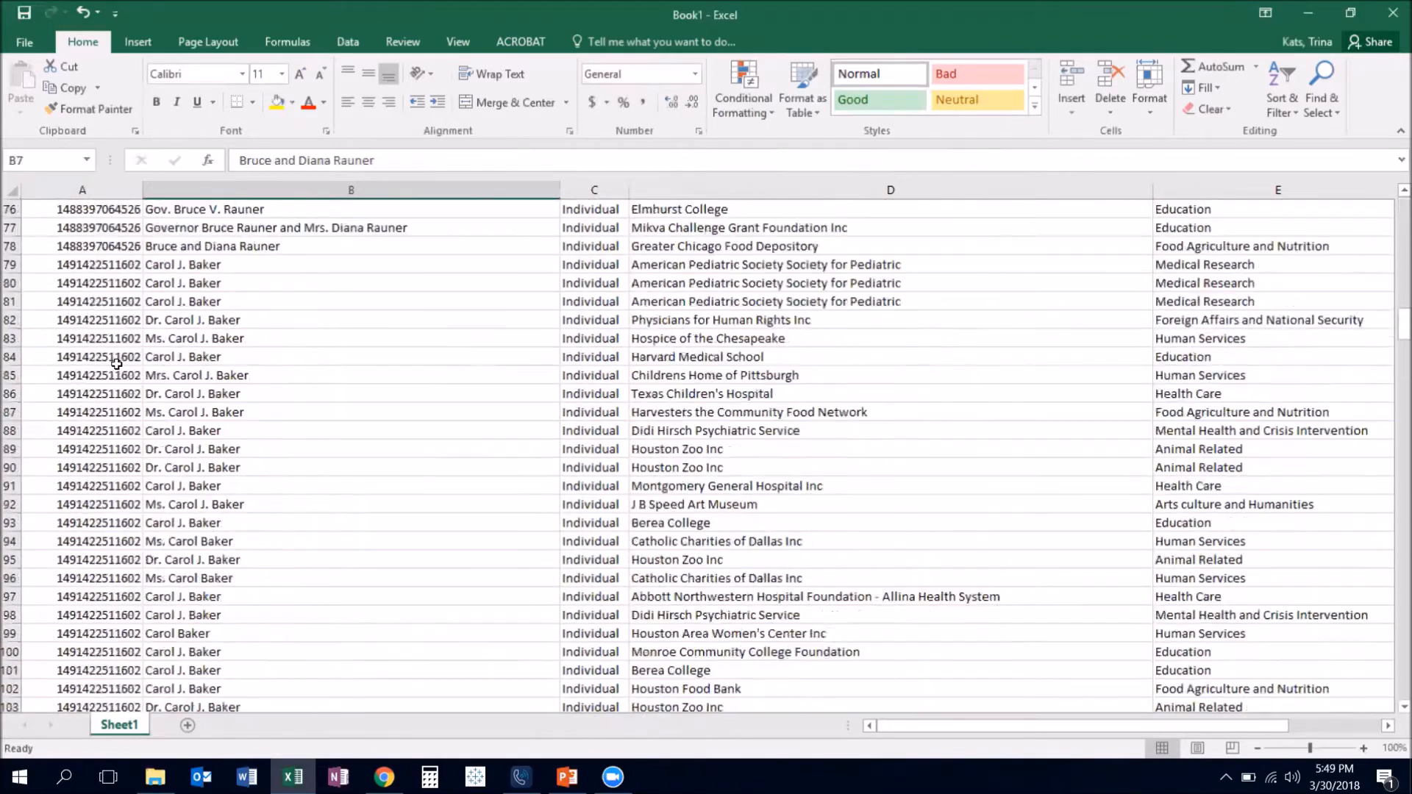
{"action": "scroll", "coordinate": [117, 363], "scroll_direction": "up", "scroll_amount": 20}
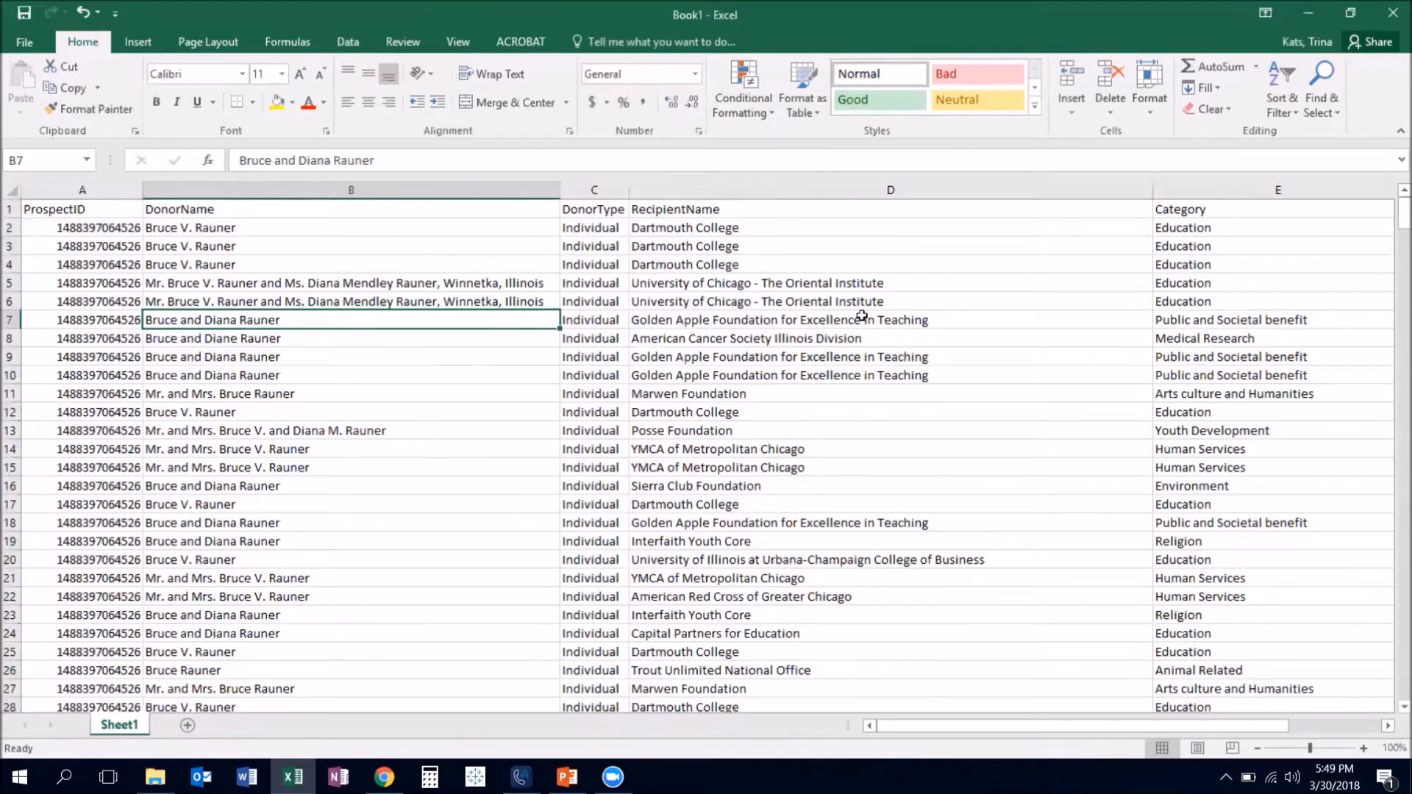
{"action": "scroll", "coordinate": [862, 316], "scroll_direction": "right", "scroll_amount": 3}
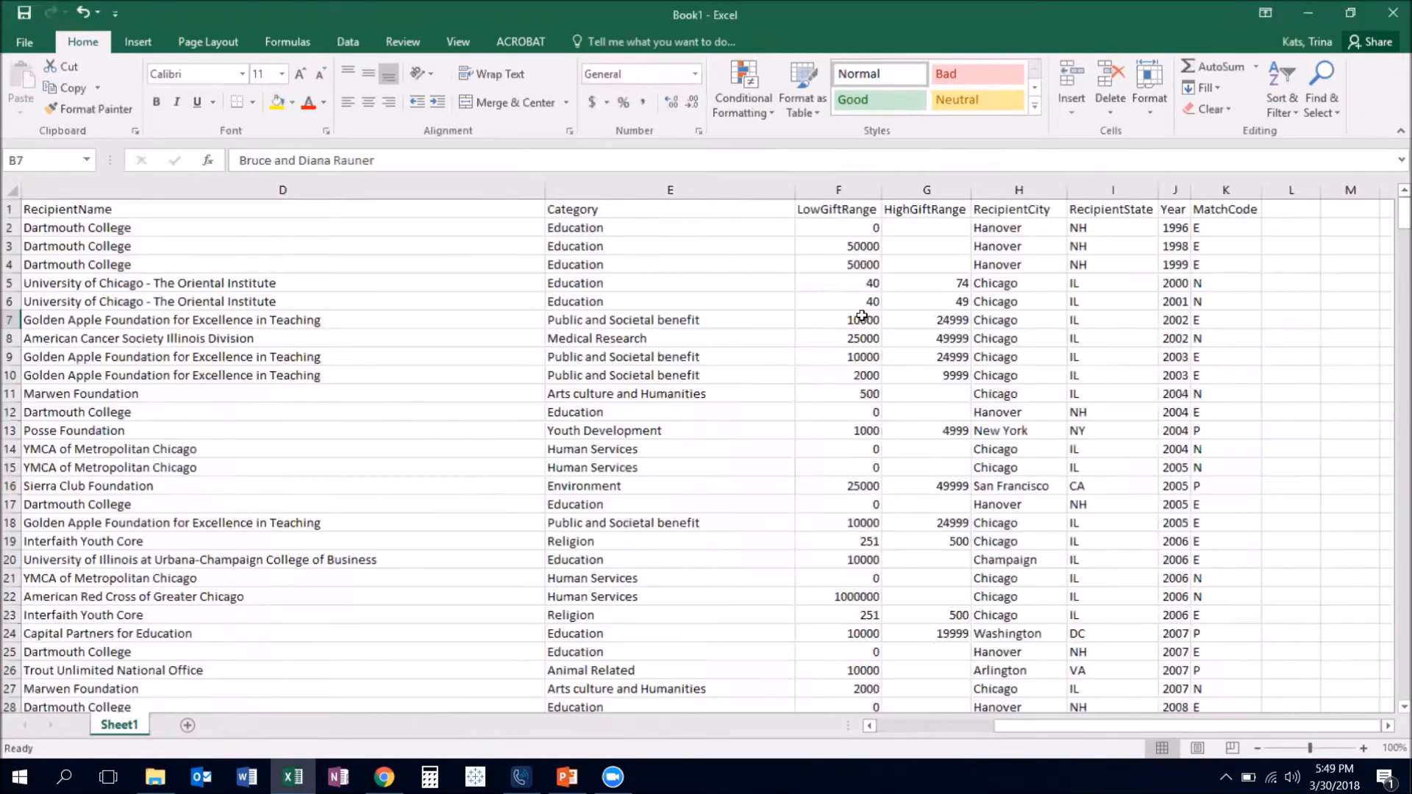
{"action": "scroll", "coordinate": [861, 316], "scroll_direction": "left", "scroll_amount": 3}
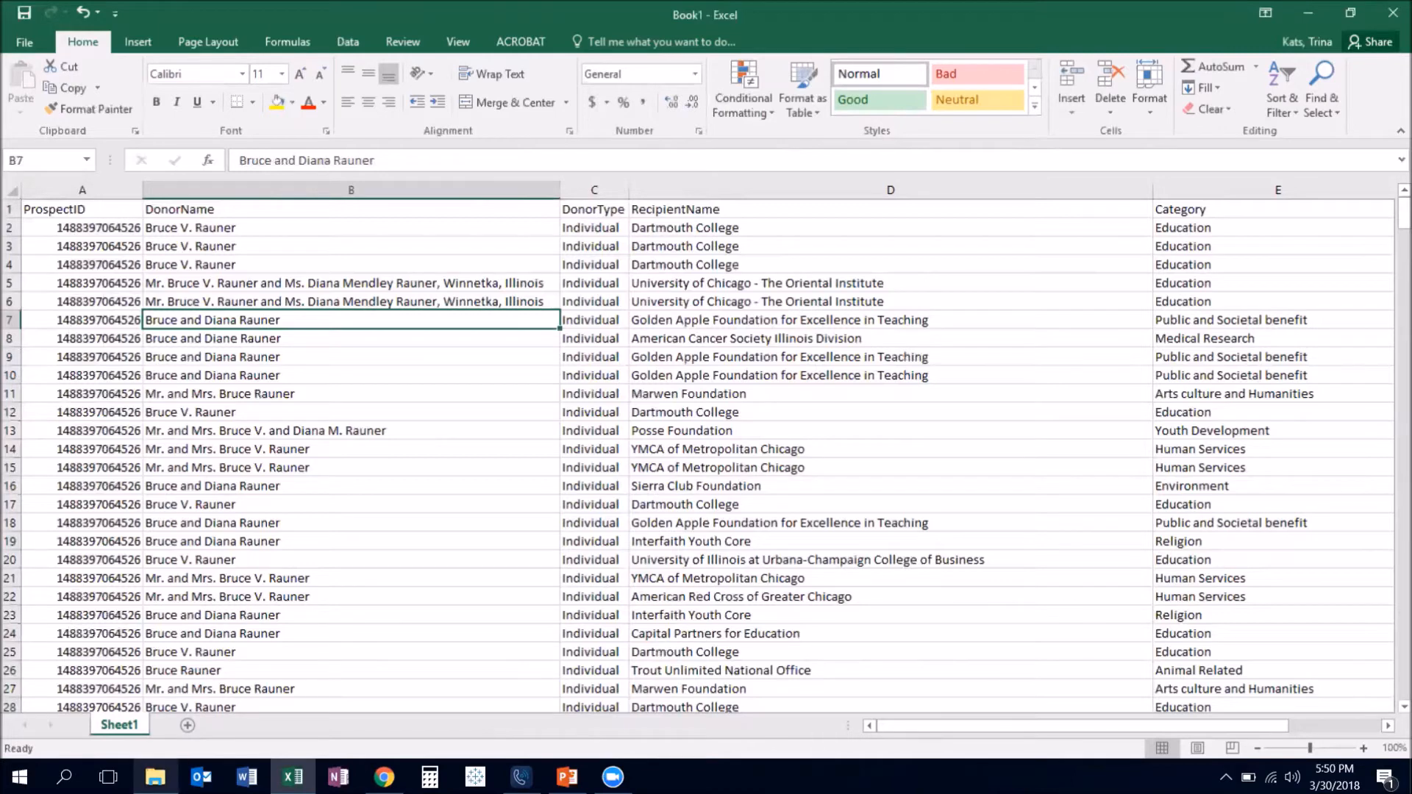
Switch to File Explorer, view the workbooks in the Converted to Excel folder, and return to the Excel workbook.
{"action": "left_click", "coordinate": [155, 777]}
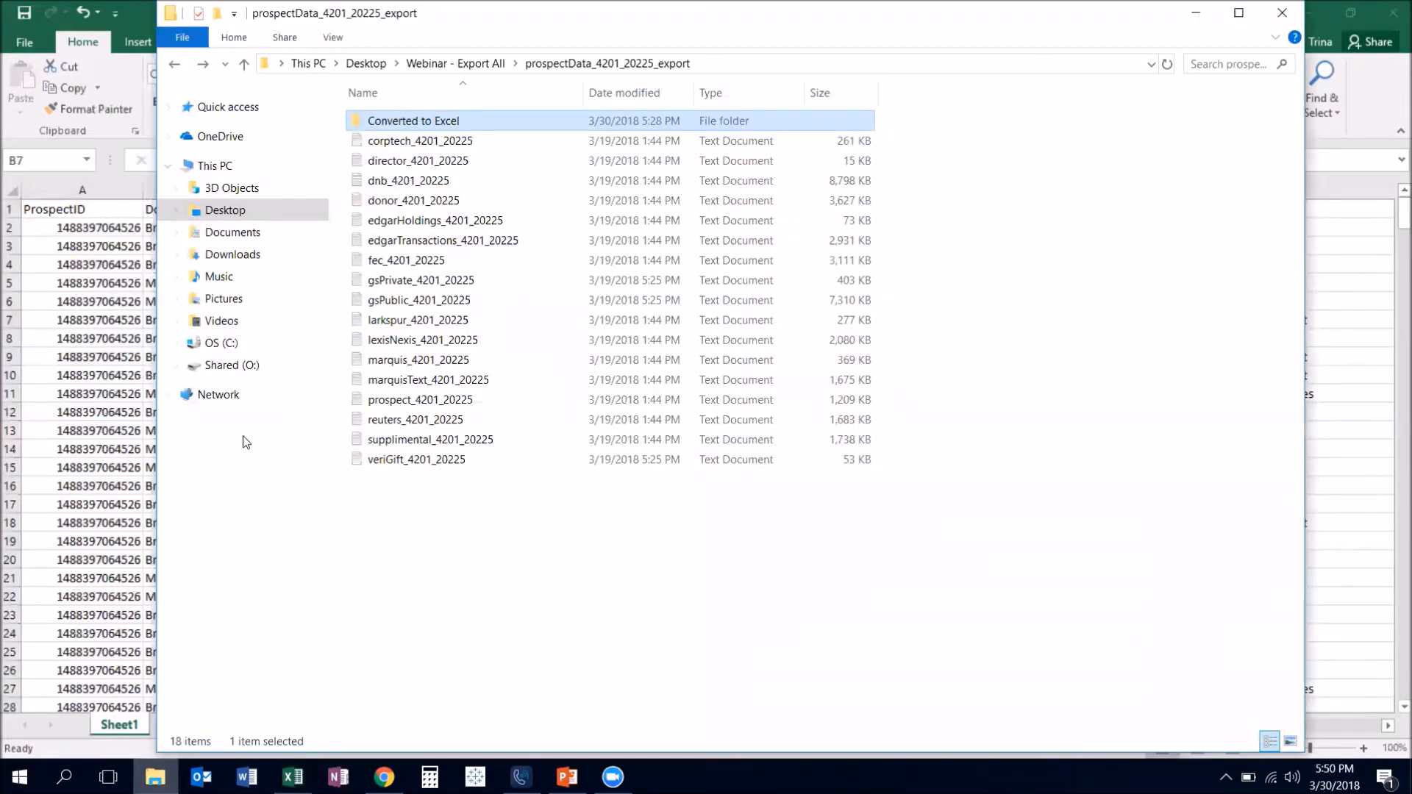
{"action": "double_click", "coordinate": [438, 125]}
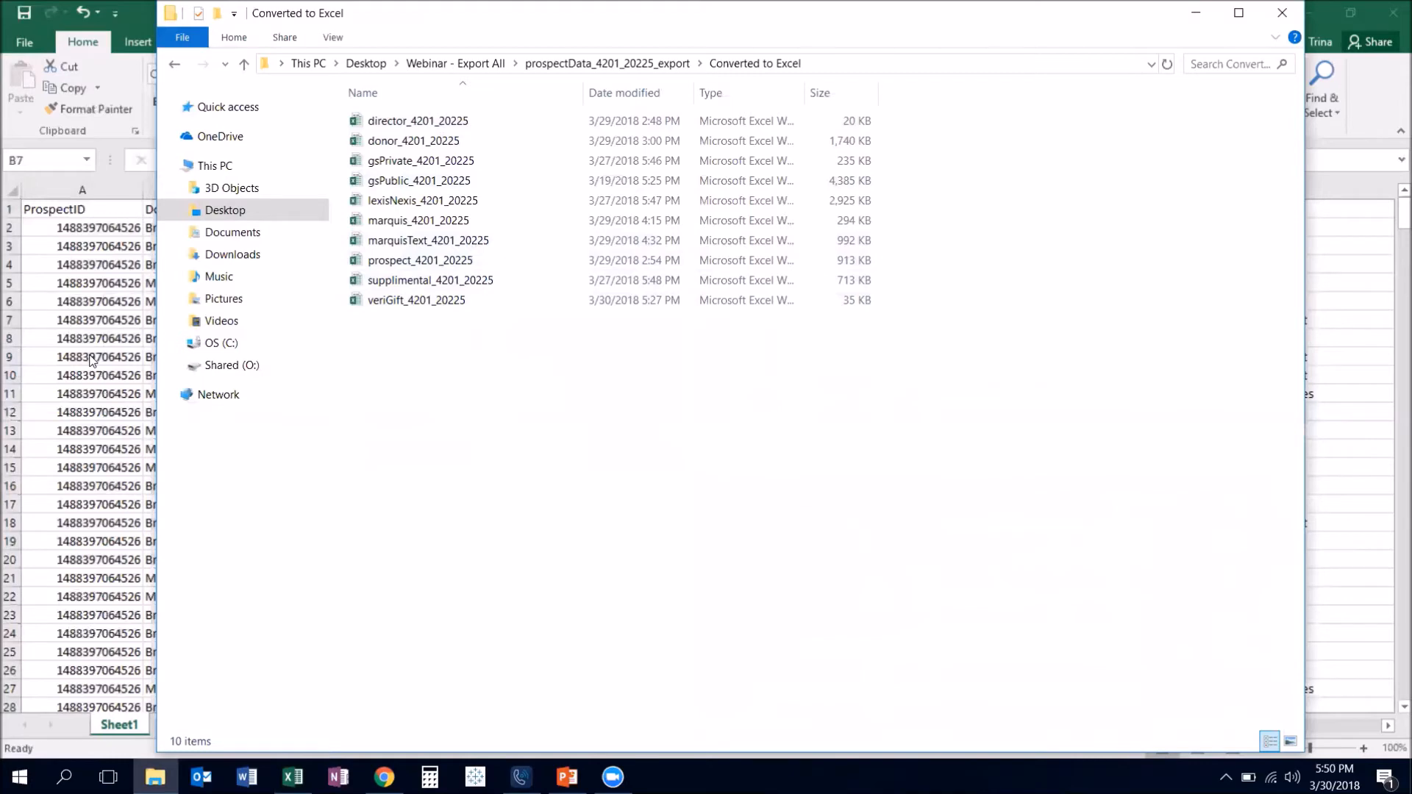
{"action": "key", "text": "alt+Tab"}
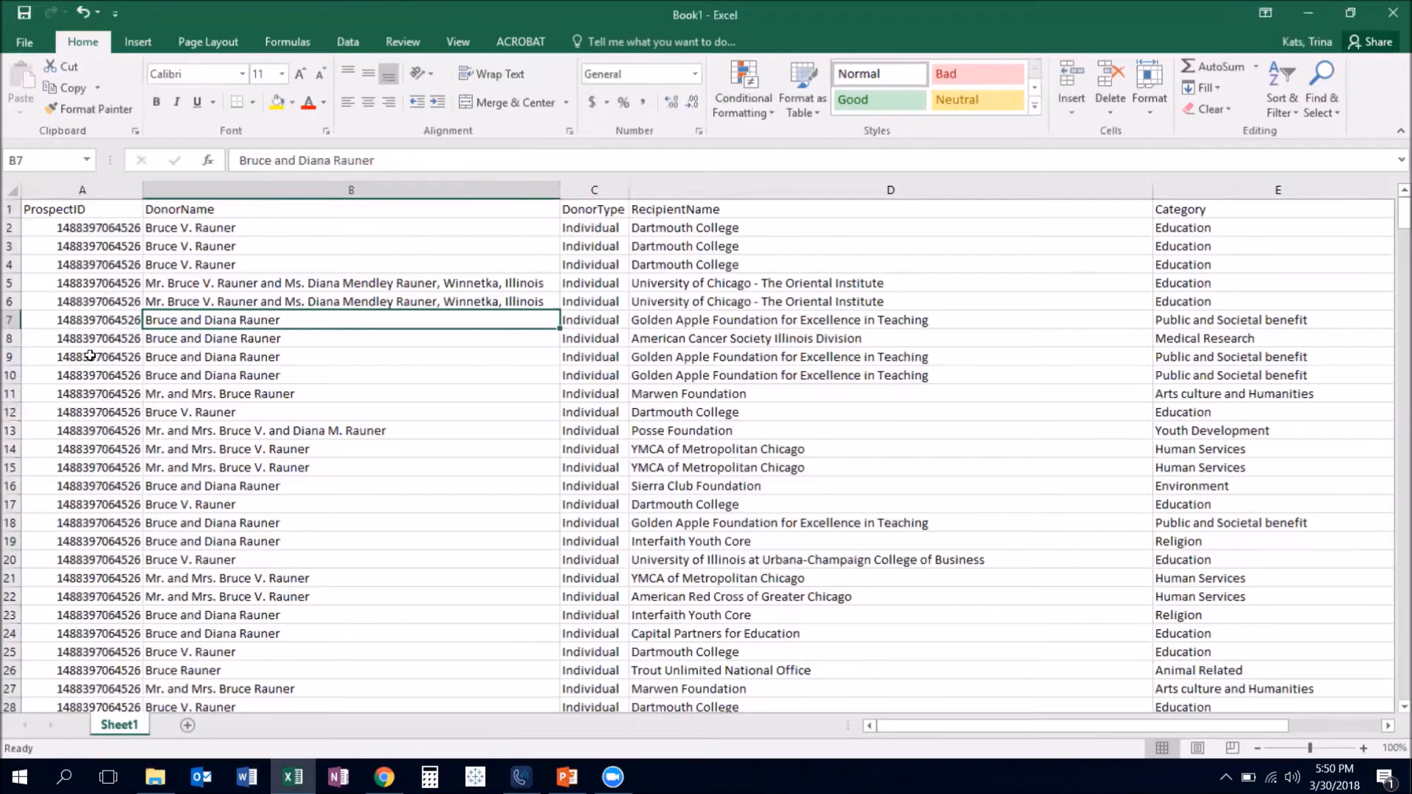
Turn on filtering for the header row and narrow the RecipientName and Category columns to fit their contents more closely.
{"action": "left_click", "coordinate": [1278, 113]}
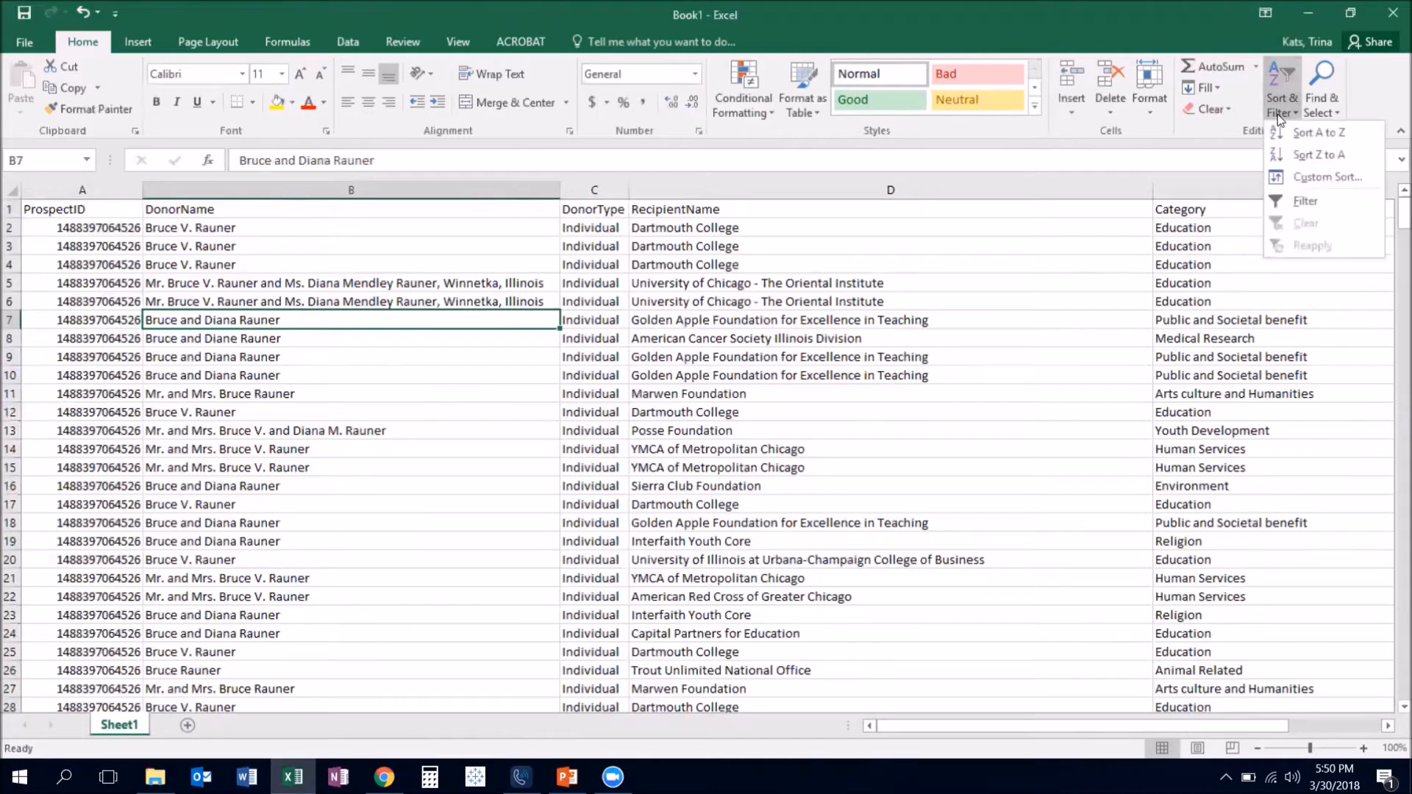
{"action": "left_click", "coordinate": [1276, 204]}
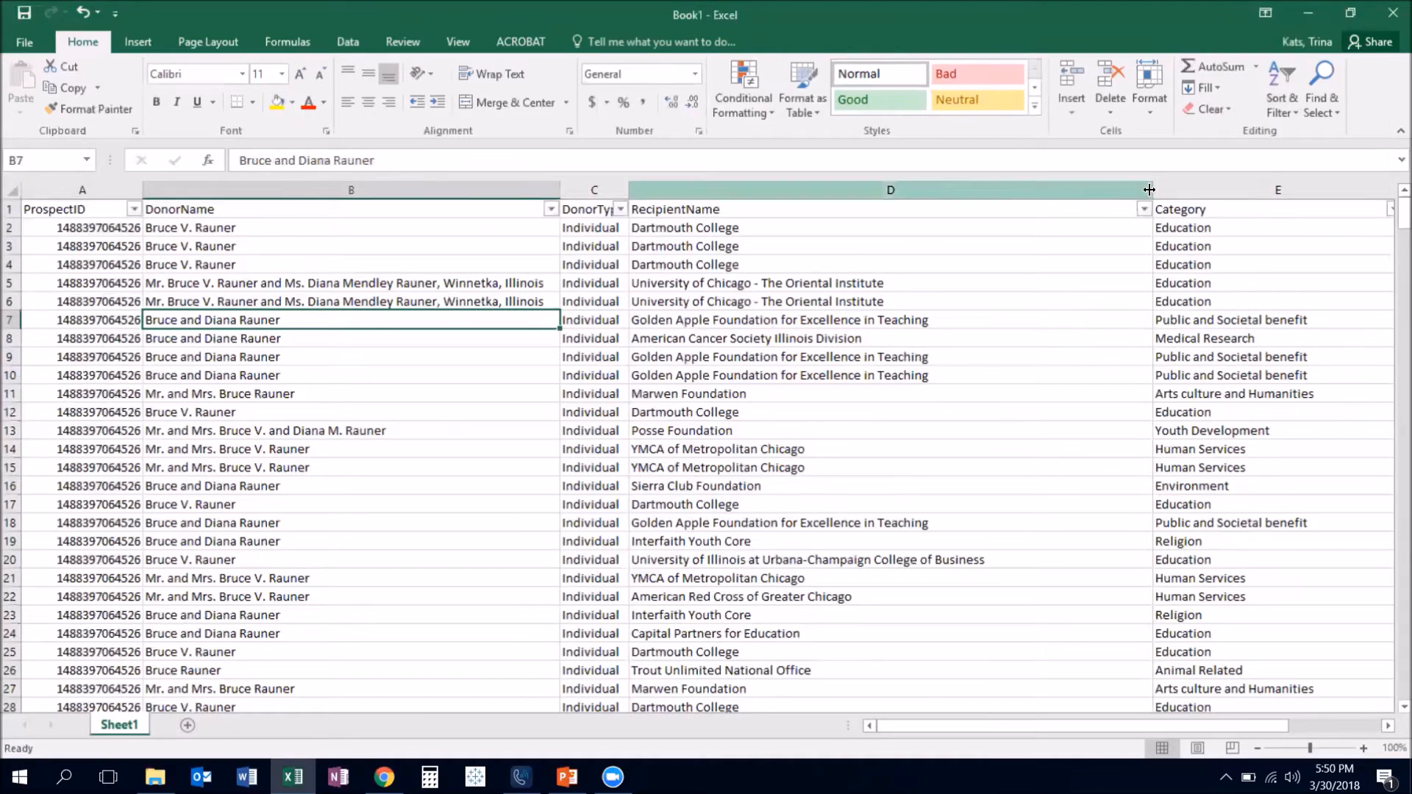
{"action": "left_click_drag", "start_coordinate": [1152, 193], "coordinate": [984, 194]}
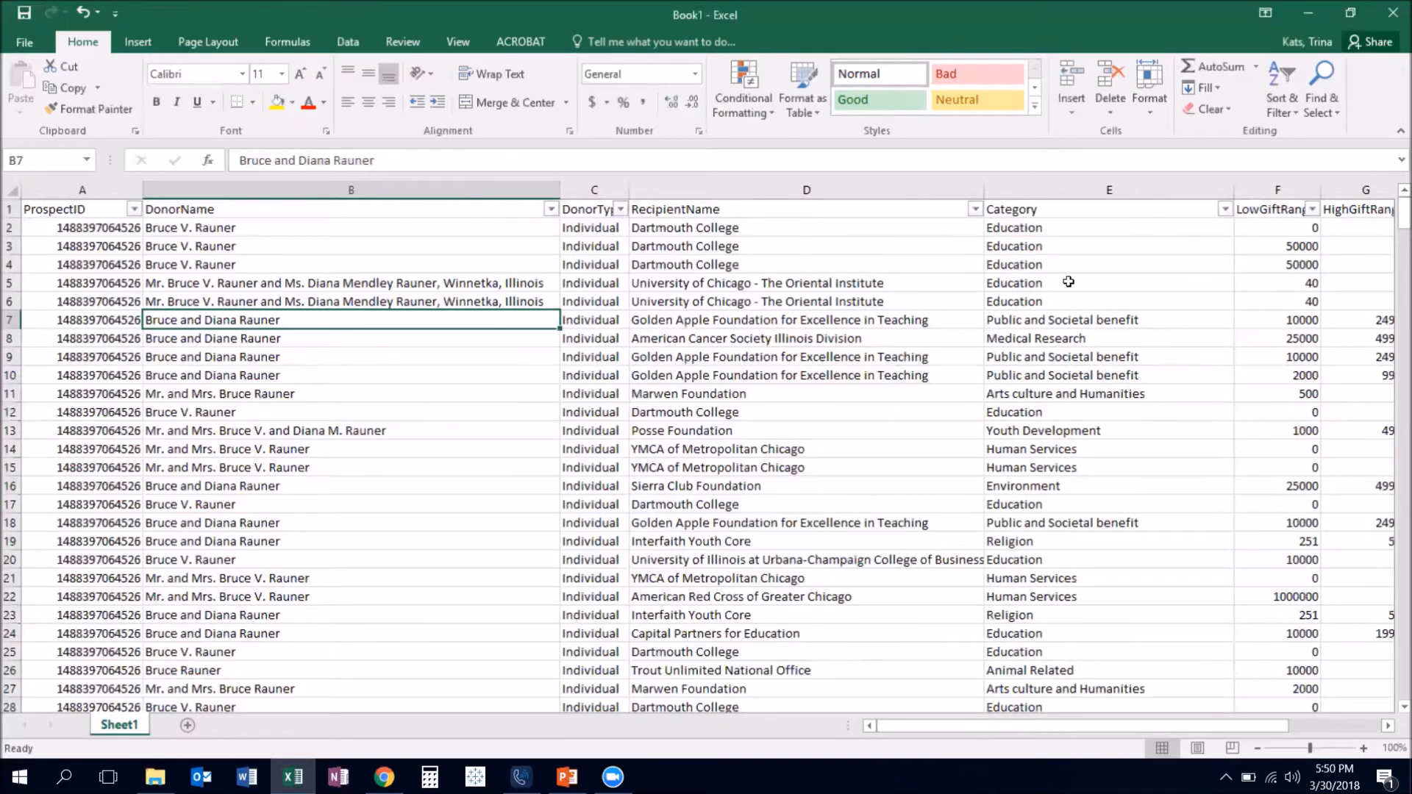
{"action": "scroll", "coordinate": [1068, 281], "scroll_direction": "down", "scroll_amount": 20}
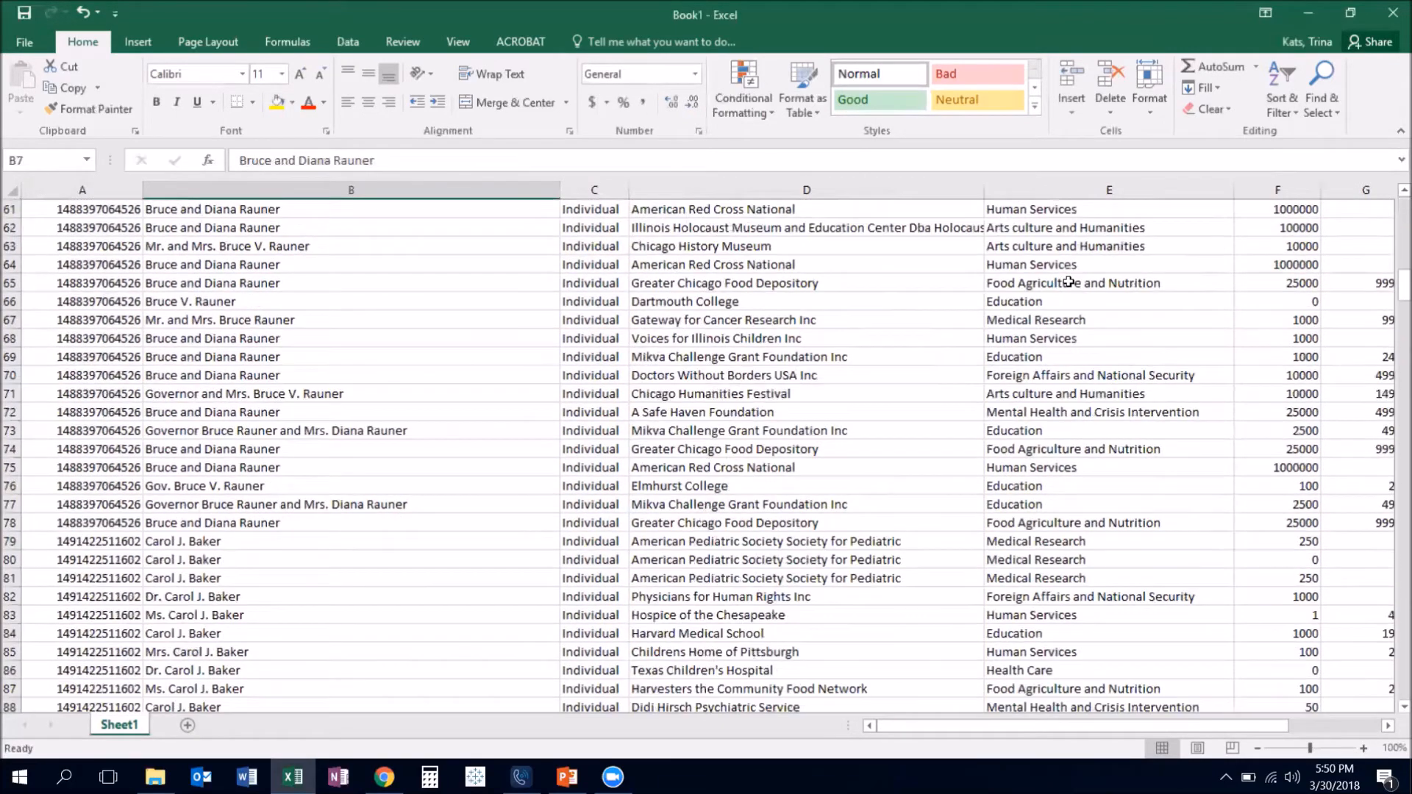
{"action": "scroll", "coordinate": [1069, 281], "scroll_direction": "down", "scroll_amount": 15}
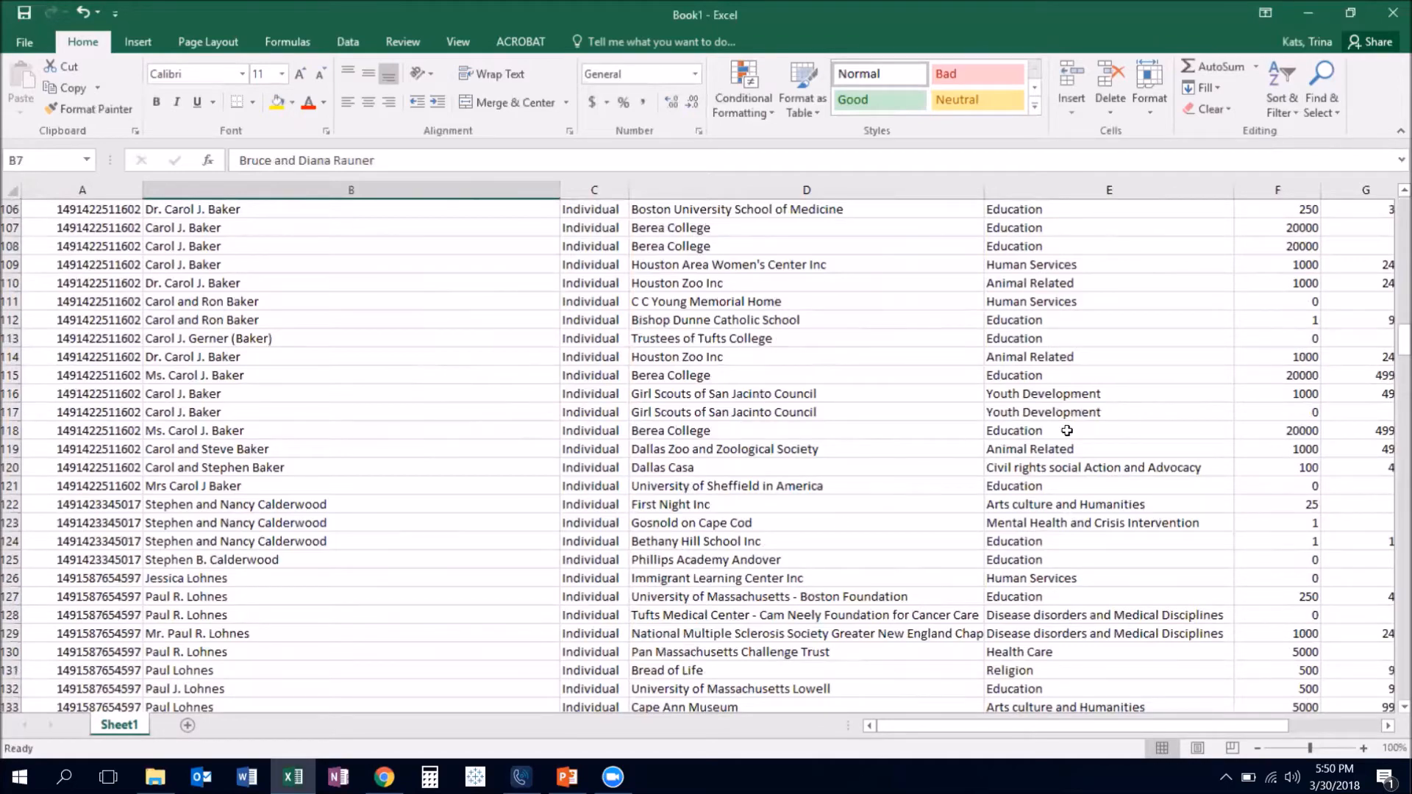
{"action": "scroll", "coordinate": [1066, 431], "scroll_direction": "up", "scroll_amount": 20}
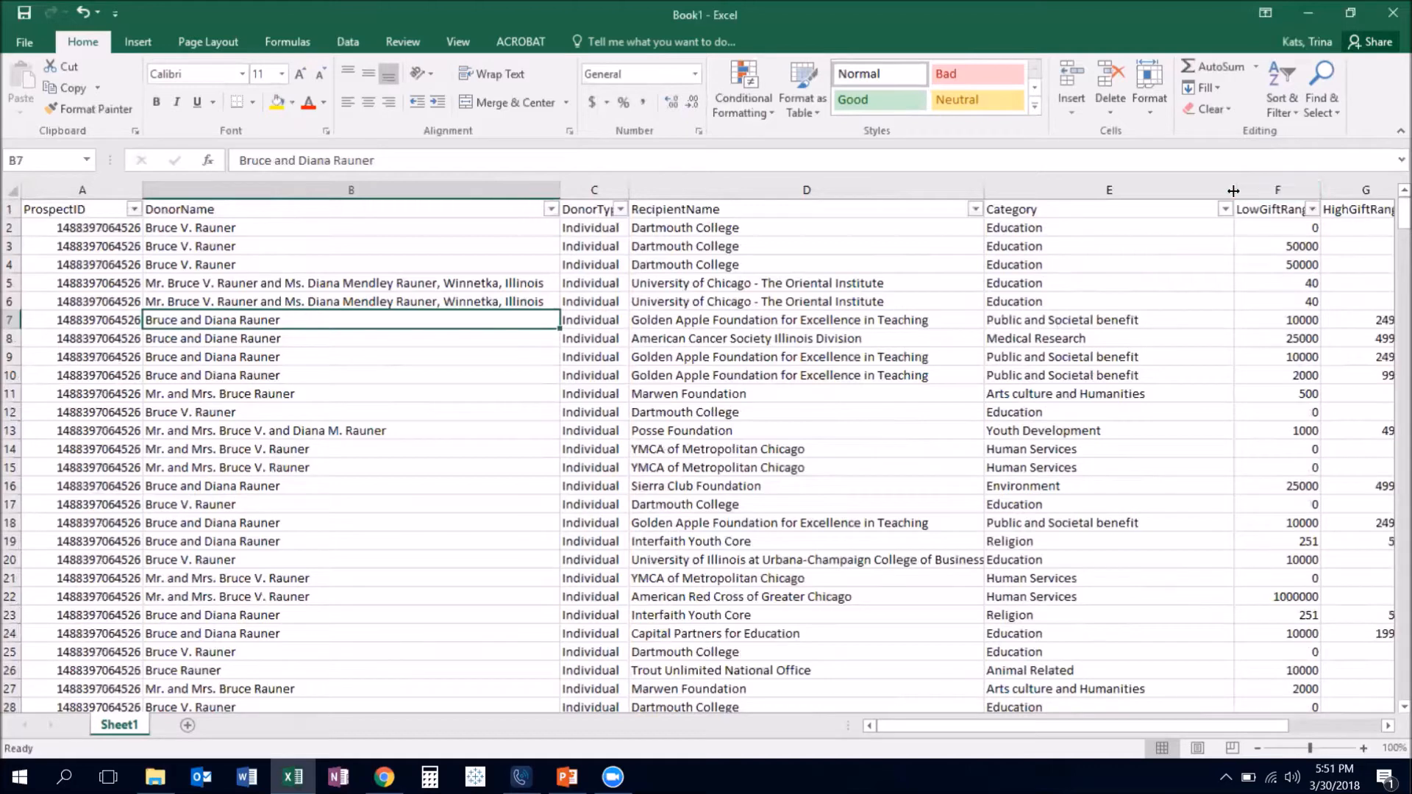
{"action": "left_click_drag", "start_coordinate": [1234, 192], "coordinate": [1144, 203]}
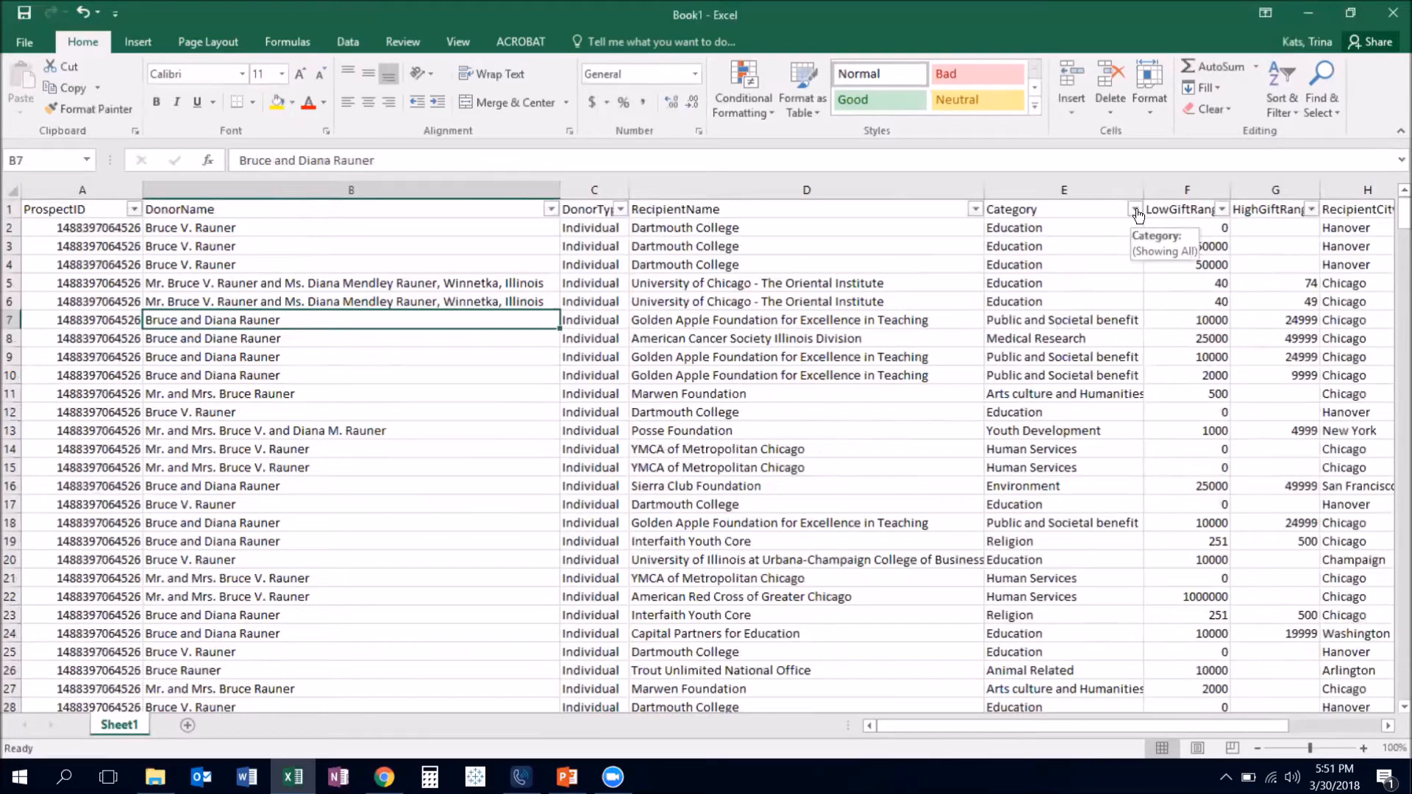
Filter the Category column to show only Education, Human Services and Youth Development.
{"action": "left_click", "coordinate": [1134, 209]}
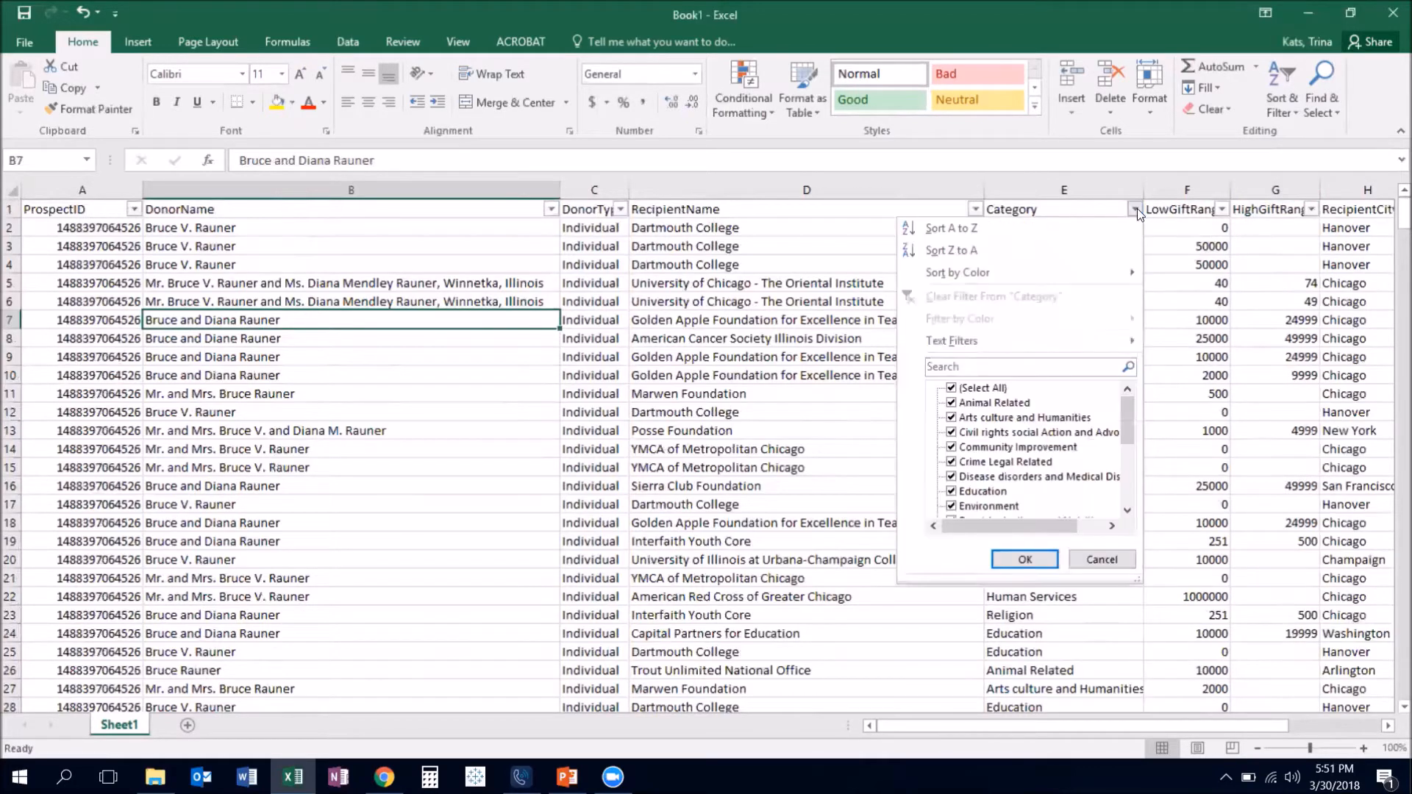
{"action": "left_click", "coordinate": [953, 392]}
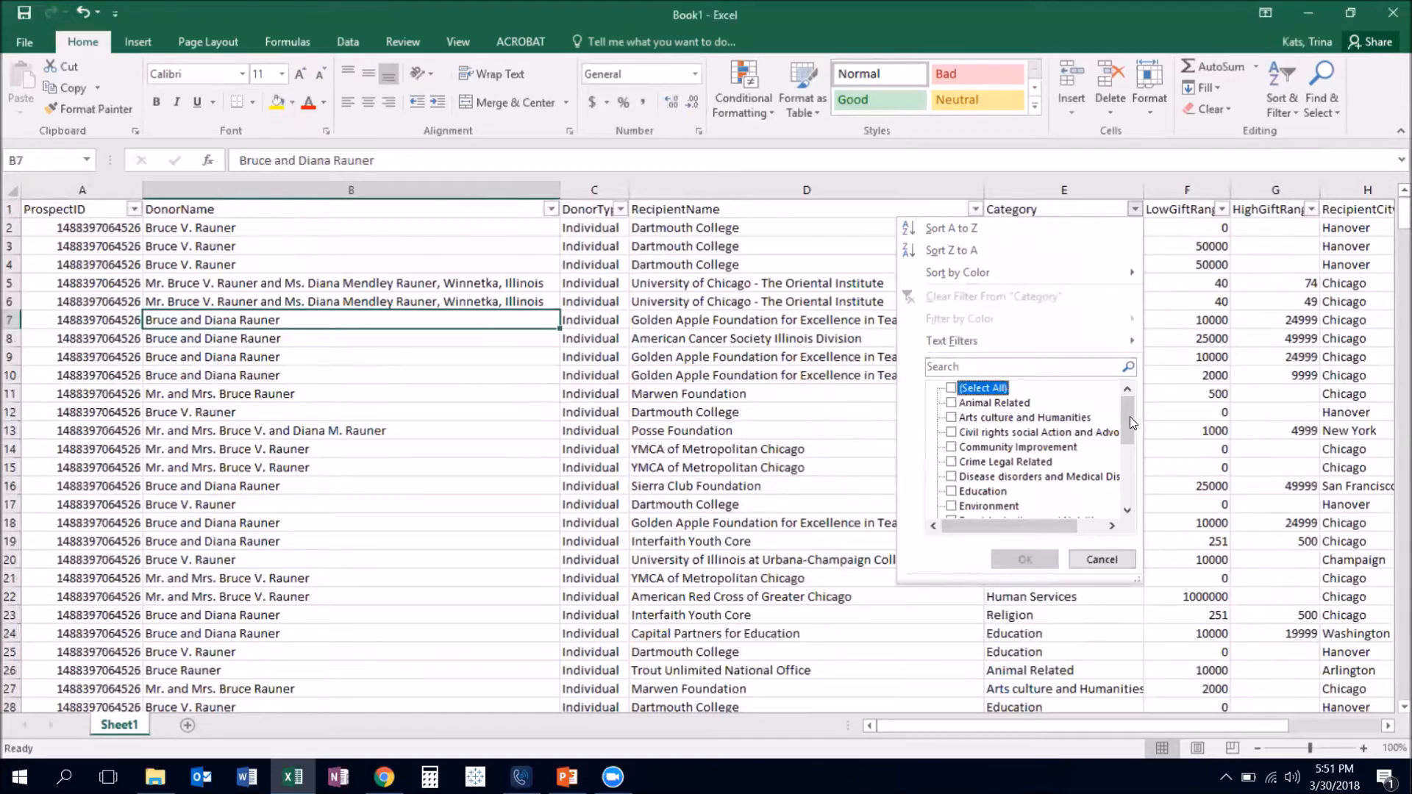
{"action": "mouse_move", "coordinate": [1129, 416]}
{"action": "left_mouse_down"}
{"action": "mouse_move", "coordinate": [1128, 441]}
{"action": "mouse_move", "coordinate": [1123, 409]}
{"action": "left_mouse_up"}
{"action": "left_click", "coordinate": [951, 491]}
{"action": "left_click_drag", "start_coordinate": [1126, 413], "coordinate": [1134, 459]}
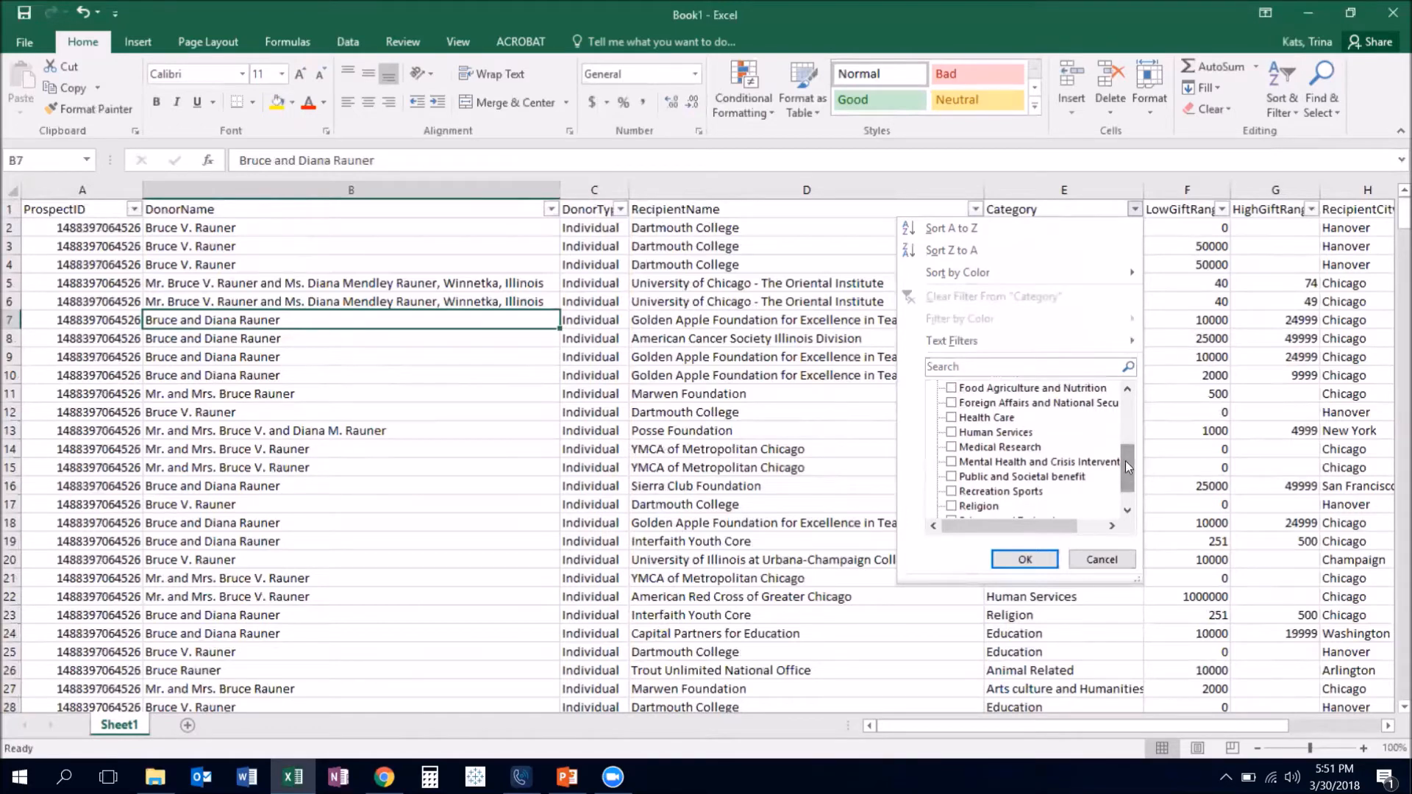
{"action": "left_click", "coordinate": [952, 433]}
{"action": "left_click_drag", "start_coordinate": [1124, 467], "coordinate": [1124, 484]}
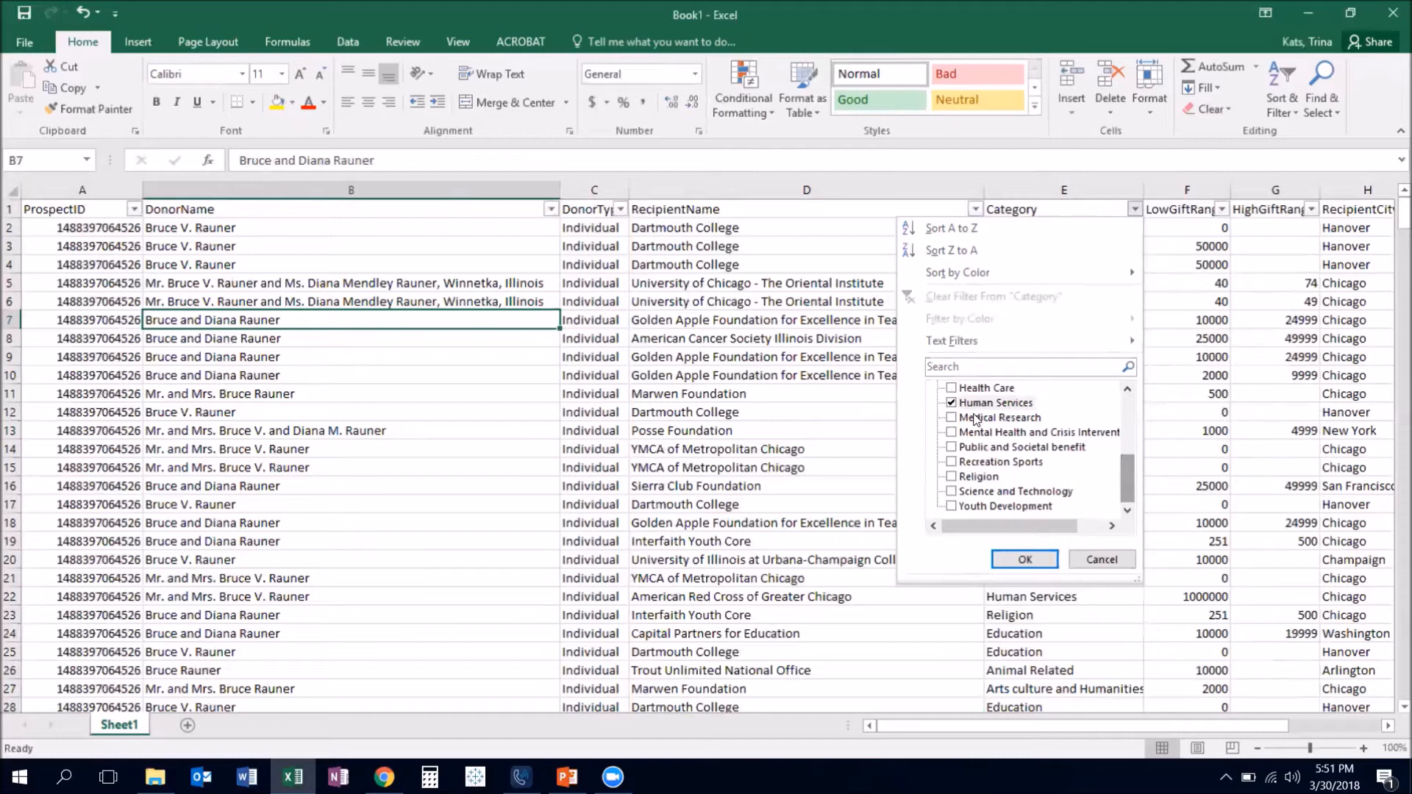
{"action": "left_click", "coordinate": [951, 507]}
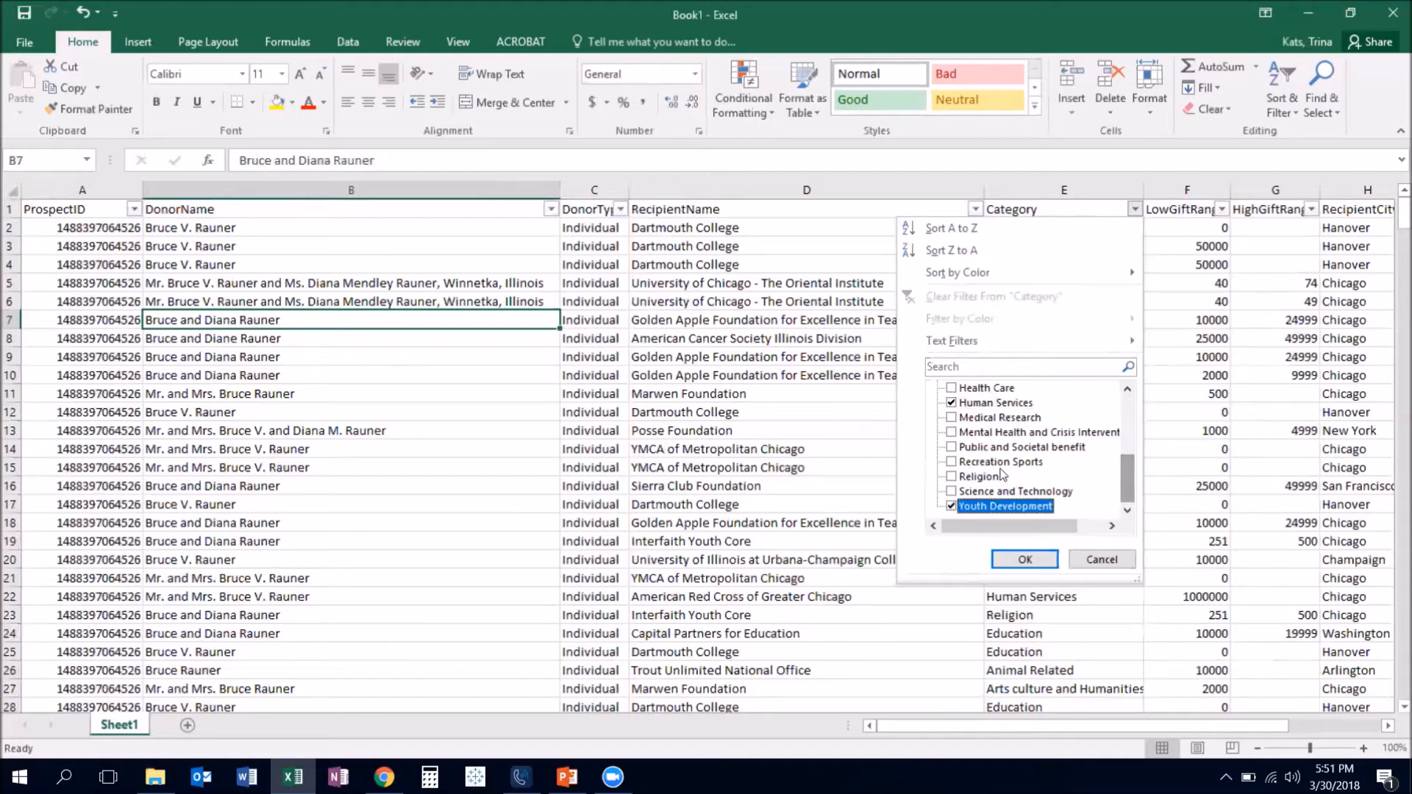
{"action": "left_click", "coordinate": [1024, 561]}
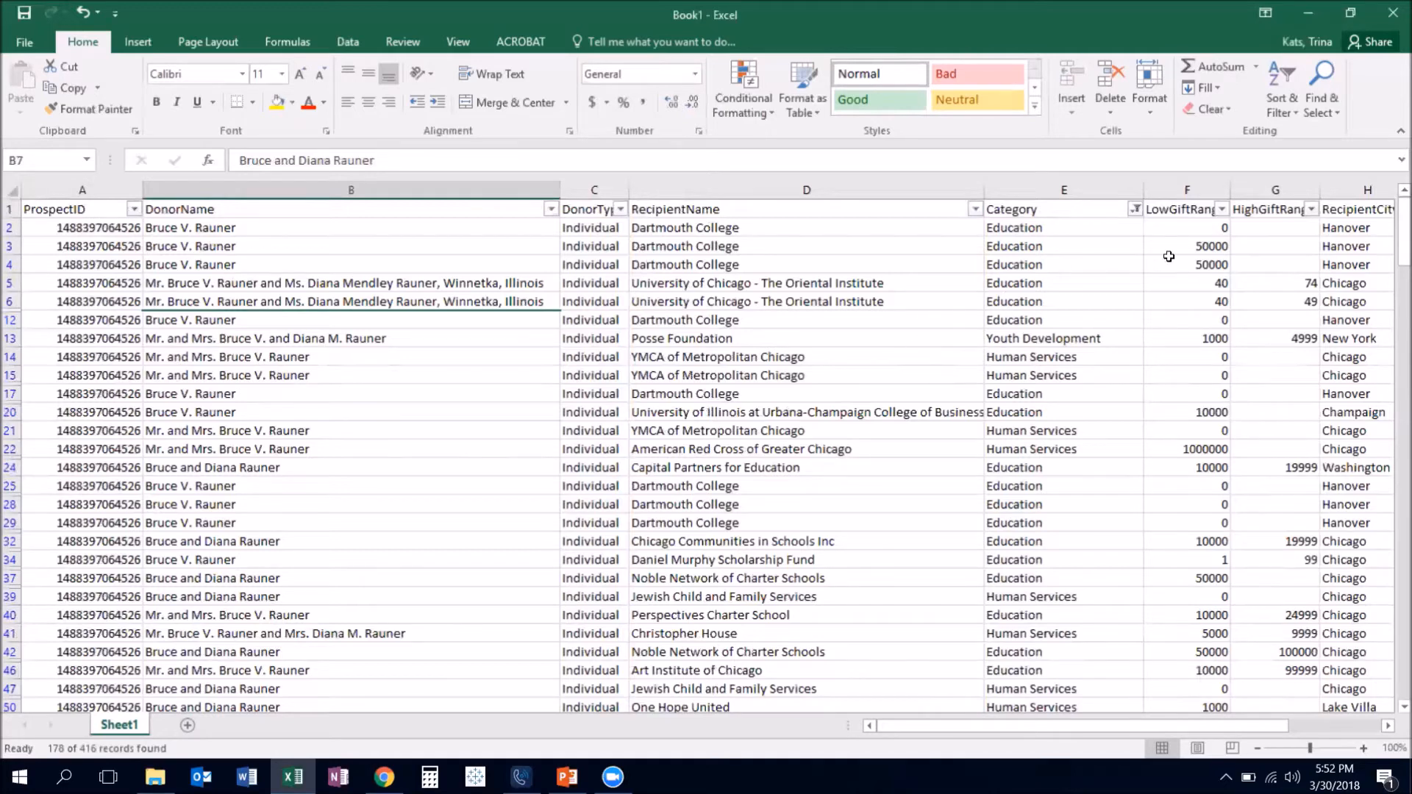
Filter the LowGiftRange column to 5000, 10000, 20000, 50000 and 1000000, and review the matching gift records.
{"action": "left_click", "coordinate": [1168, 208]}
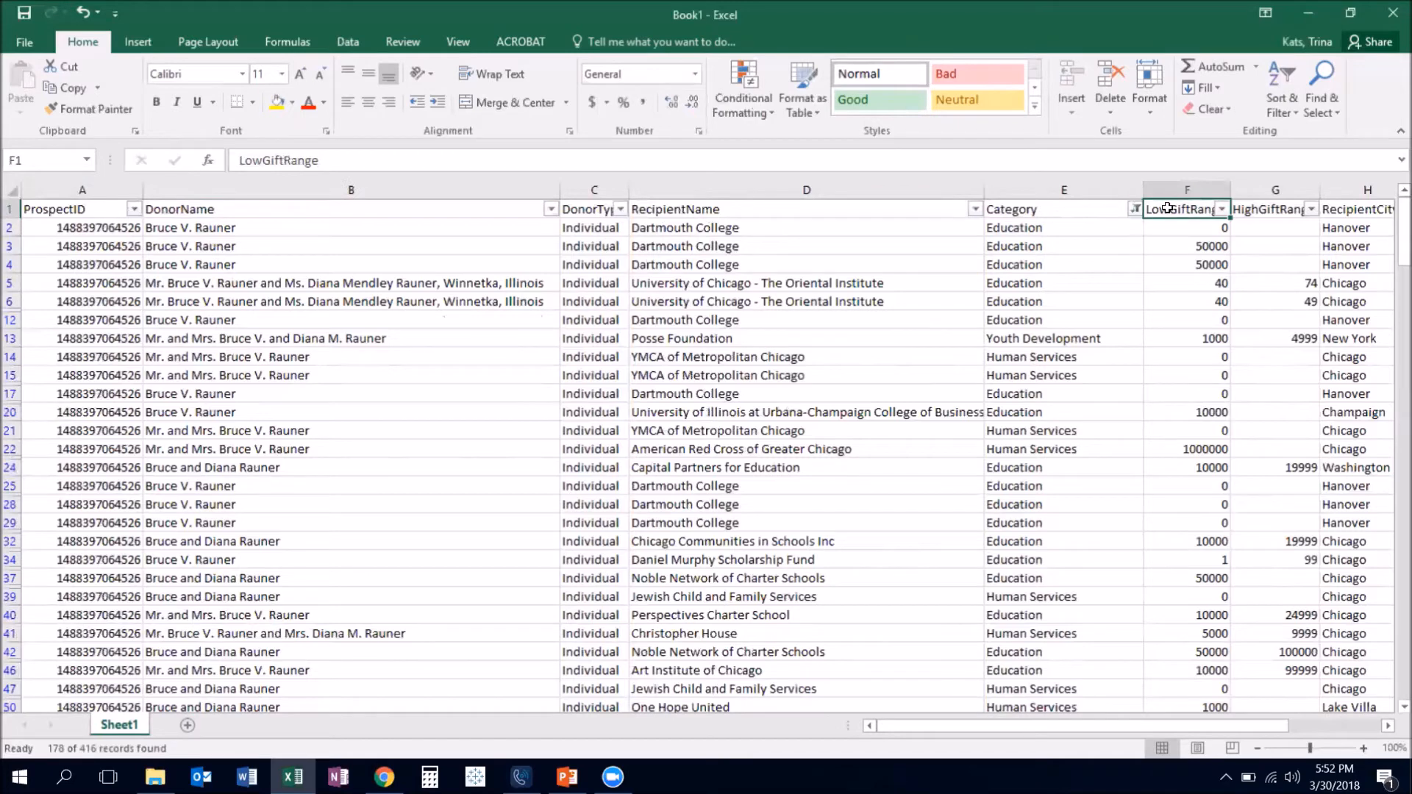
{"action": "left_click", "coordinate": [1222, 210]}
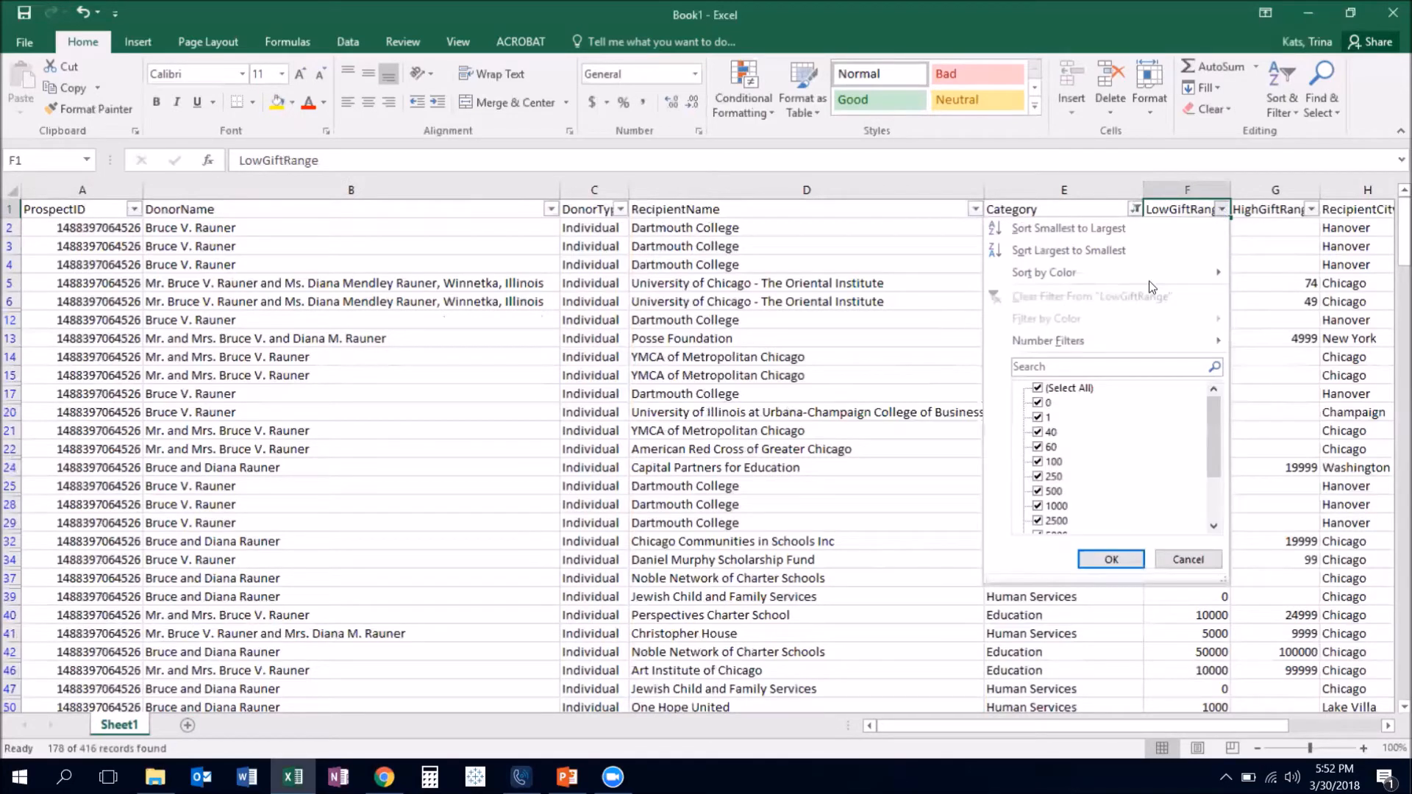
{"action": "left_click", "coordinate": [1038, 388]}
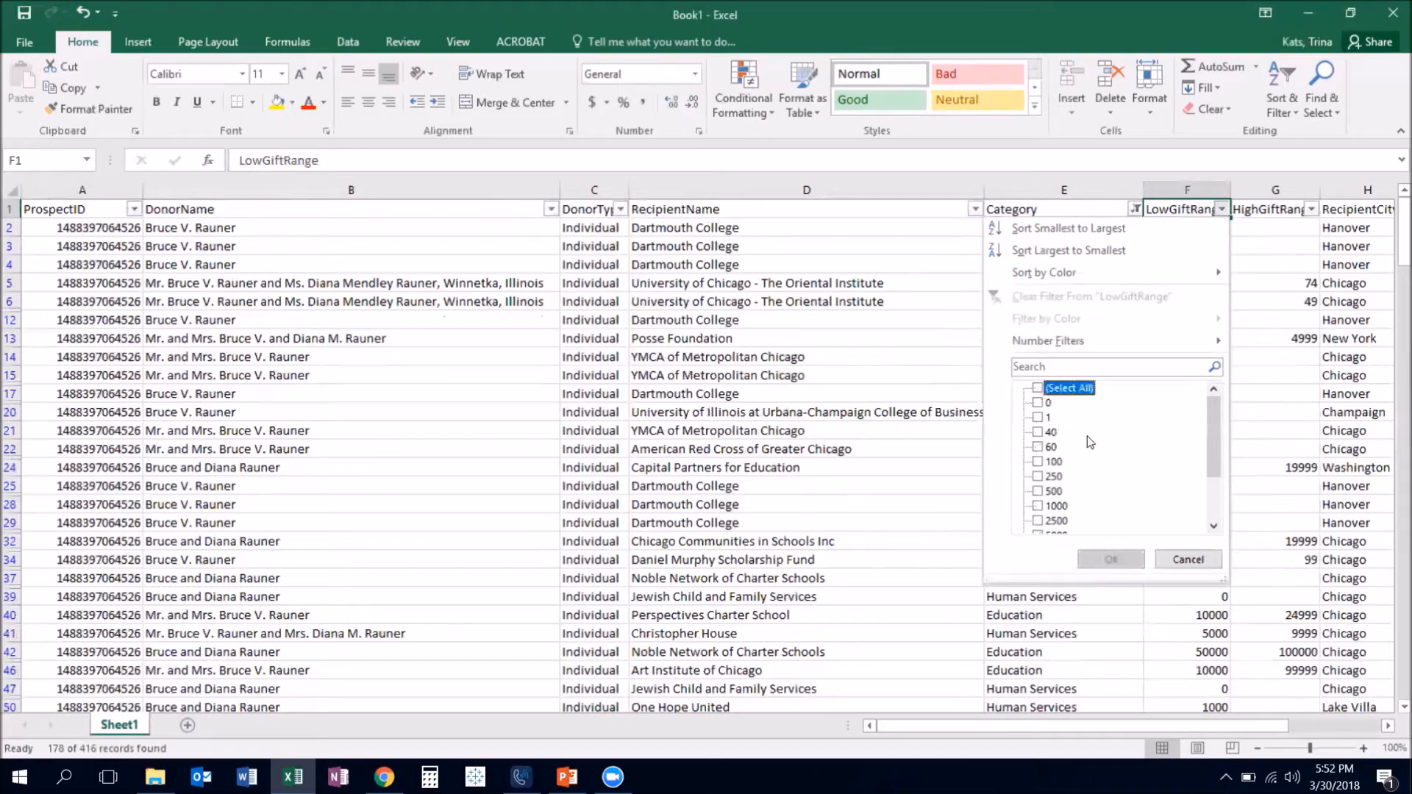
{"action": "scroll", "coordinate": [1087, 435], "scroll_direction": "down", "scroll_amount": 2}
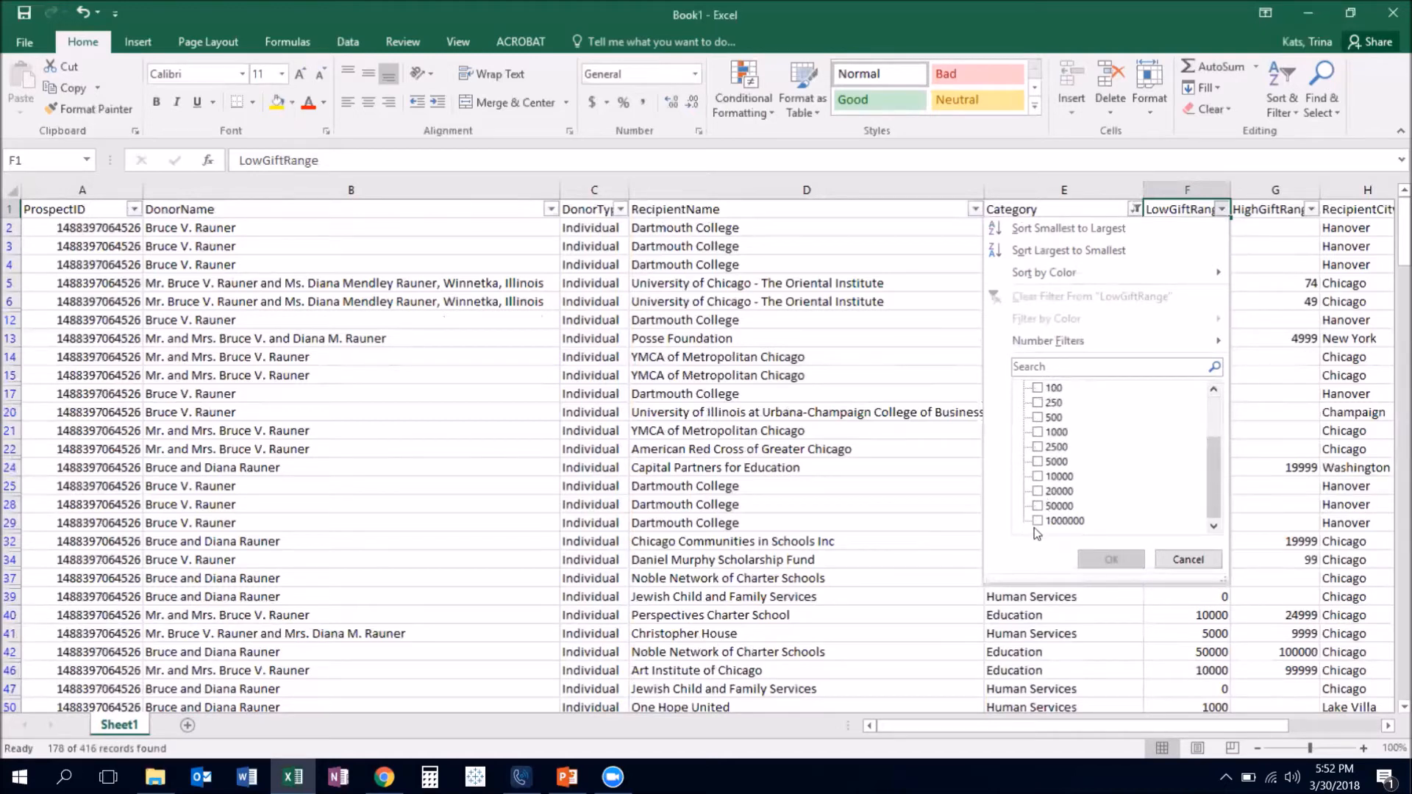
{"action": "left_click", "coordinate": [1038, 520]}
{"action": "left_click", "coordinate": [1037, 506]}
{"action": "left_click", "coordinate": [1038, 491]}
{"action": "left_click", "coordinate": [1037, 477]}
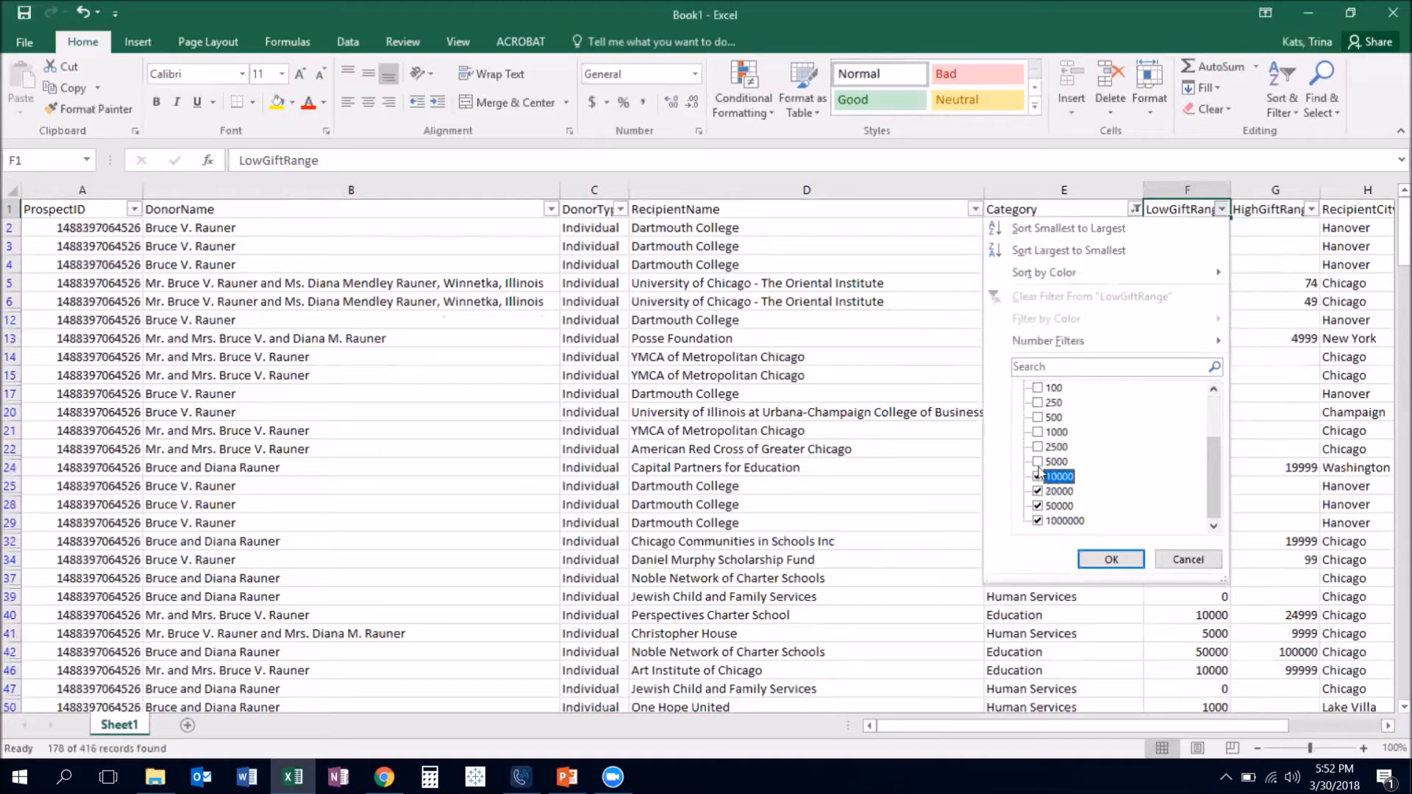
{"action": "left_click", "coordinate": [1038, 462]}
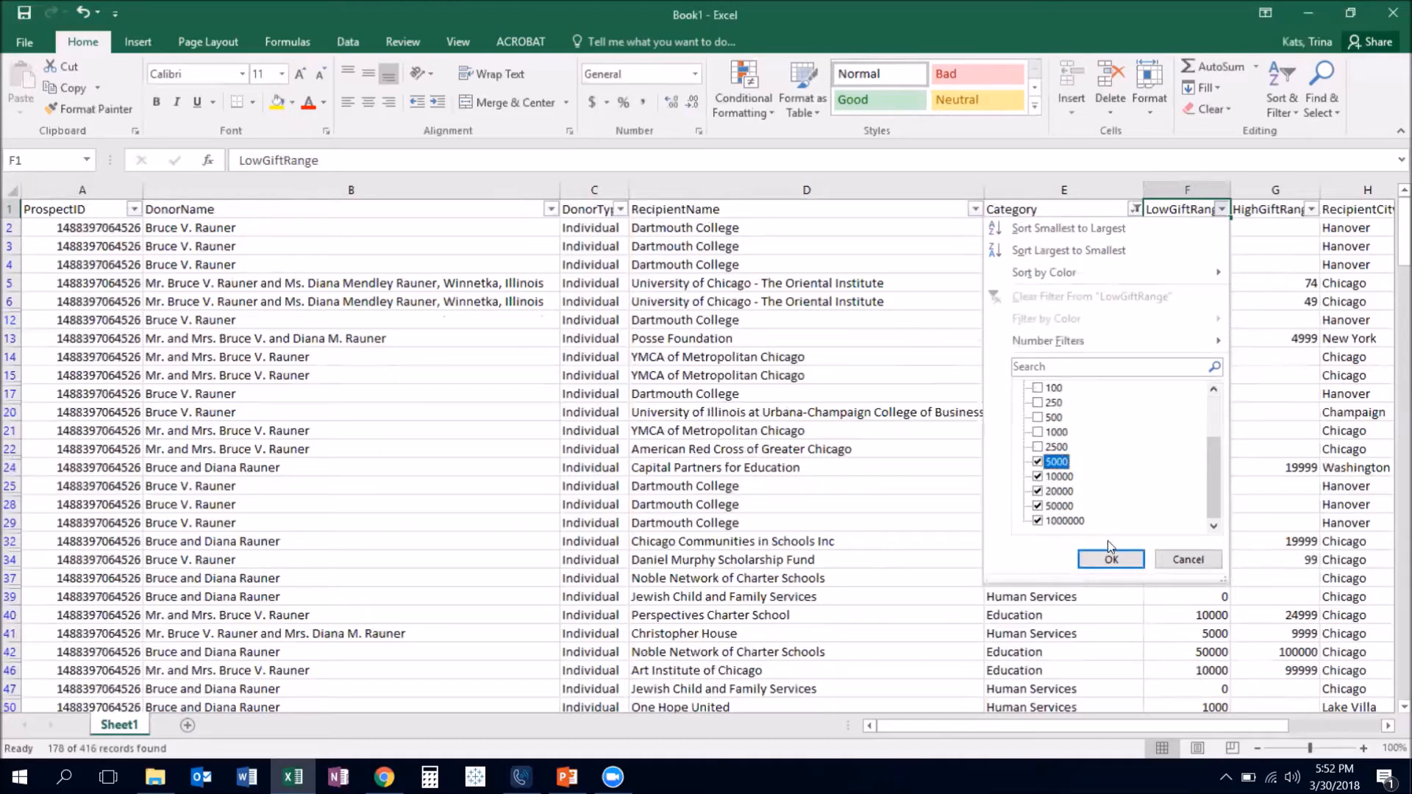
{"action": "left_click", "coordinate": [1100, 562]}
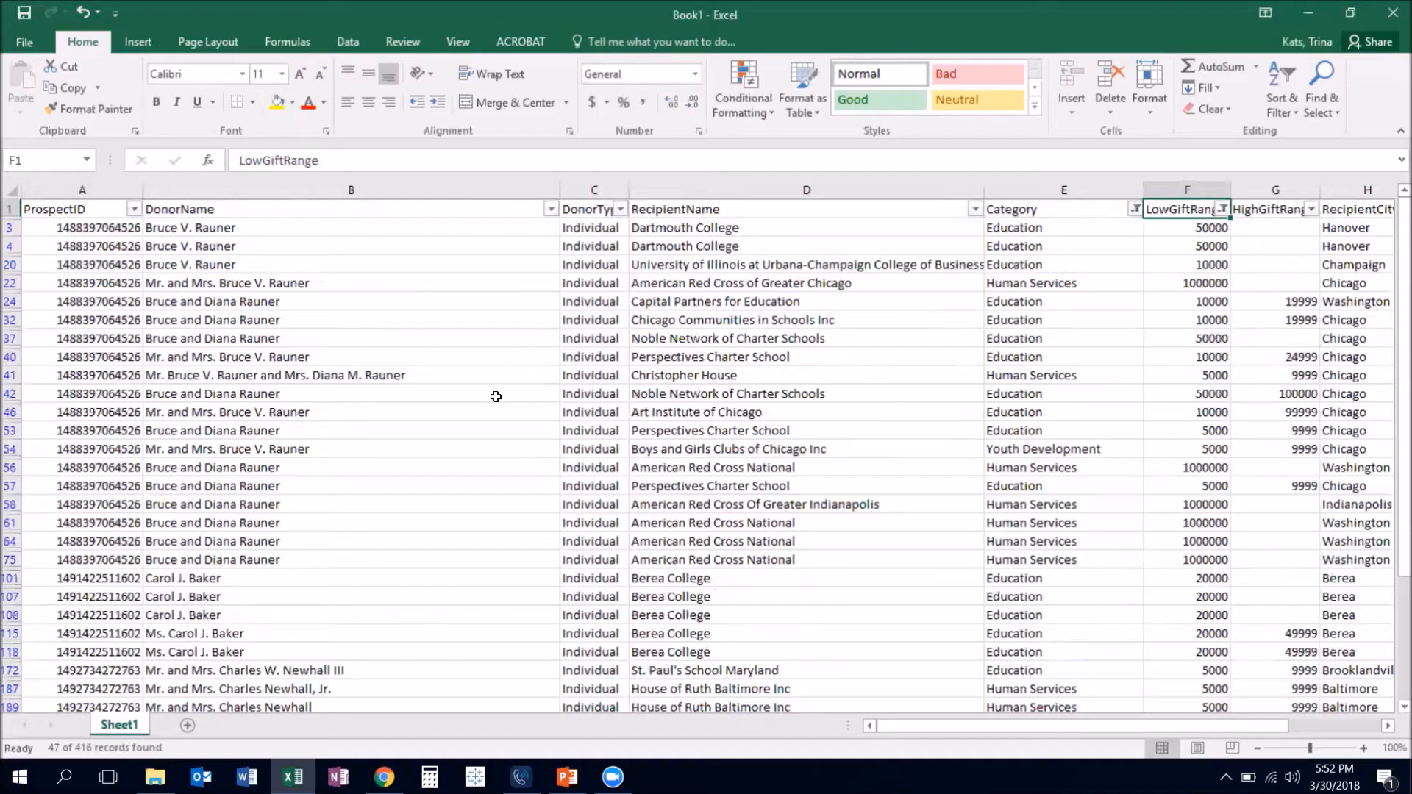
{"action": "scroll", "coordinate": [496, 396], "scroll_direction": "down", "scroll_amount": 9}
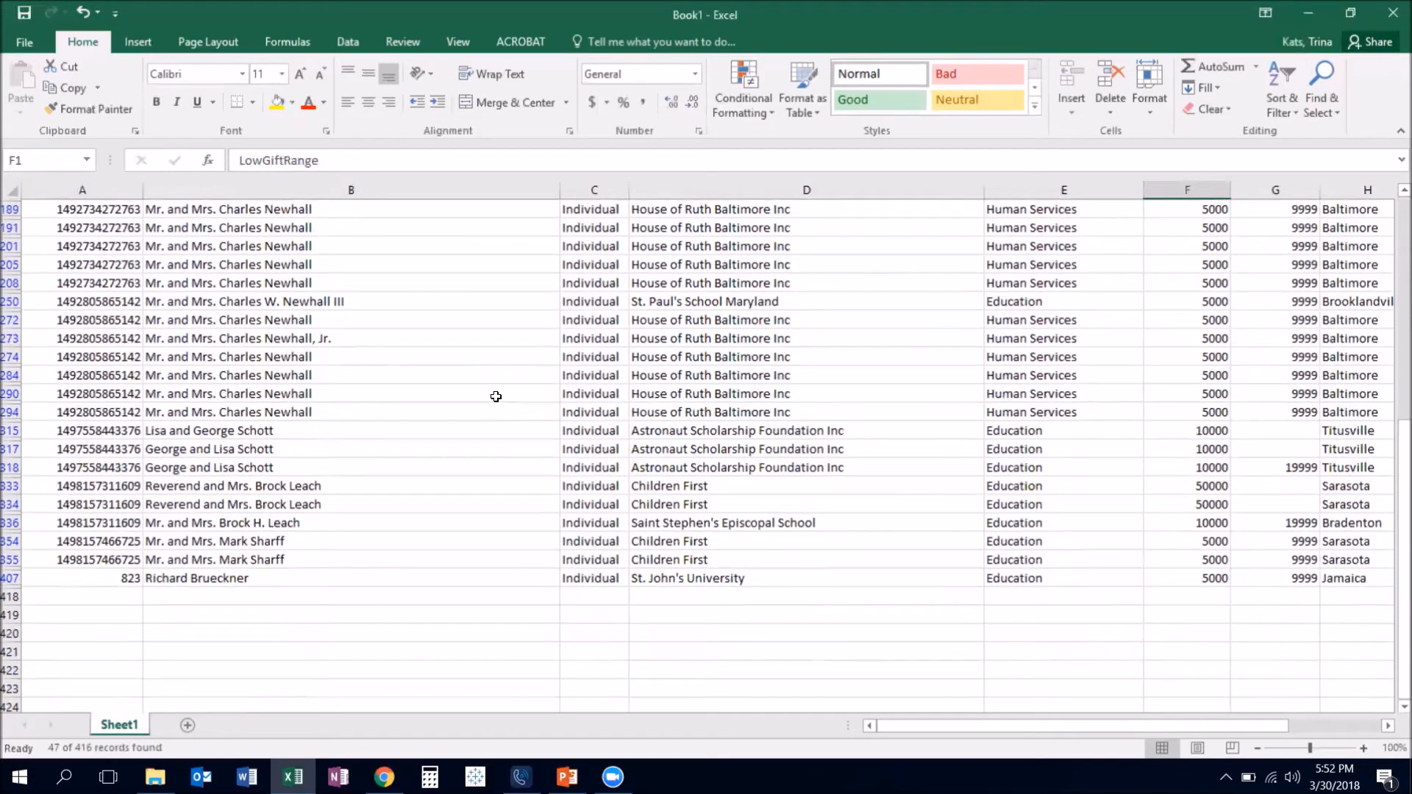
{"action": "scroll", "coordinate": [496, 396], "scroll_direction": "up", "scroll_amount": 7}
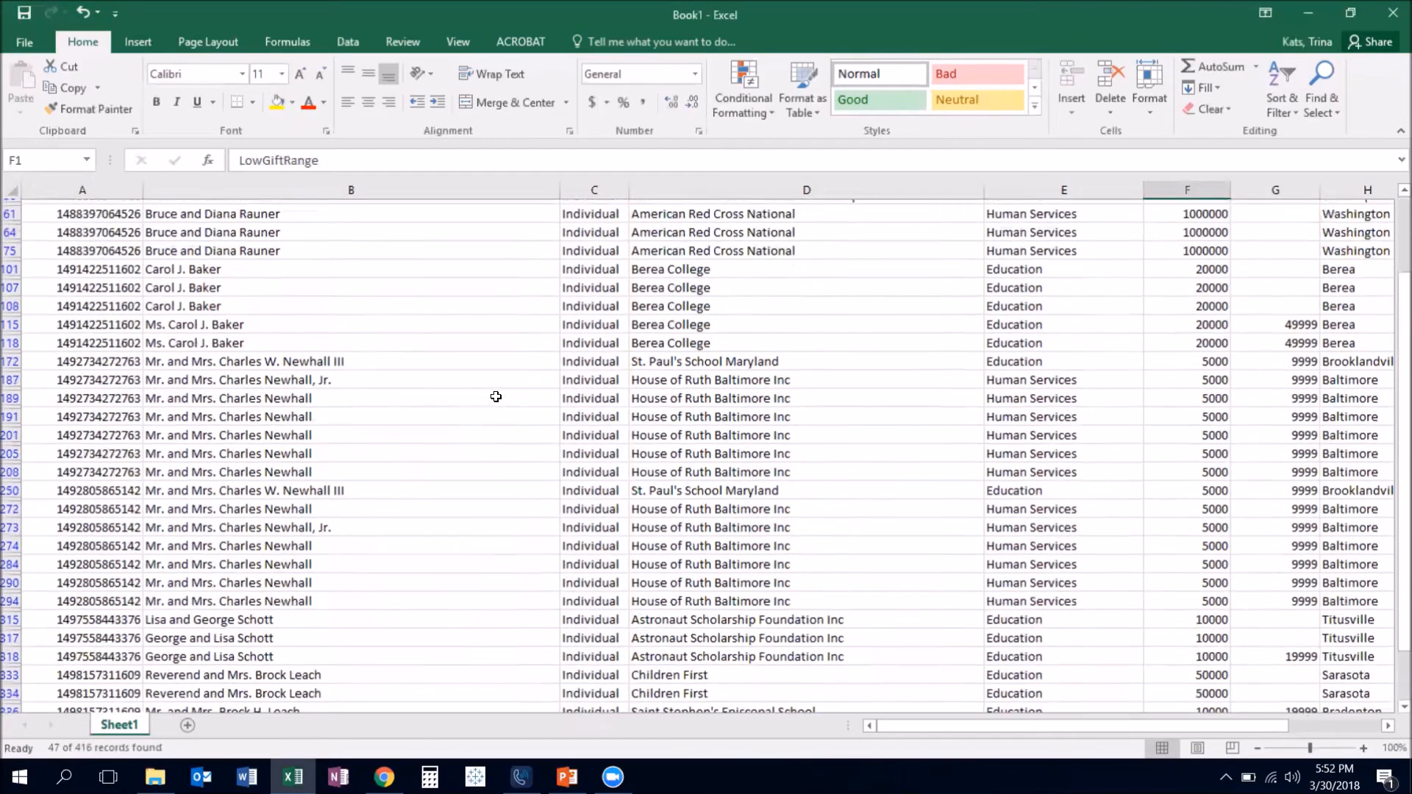
Close the Book1 workbook without saving, and open lexisNexis_4201_20225 from the Converted to Excel folder with its content enabled.
{"action": "scroll", "coordinate": [496, 397], "scroll_direction": "up", "scroll_amount": 3}
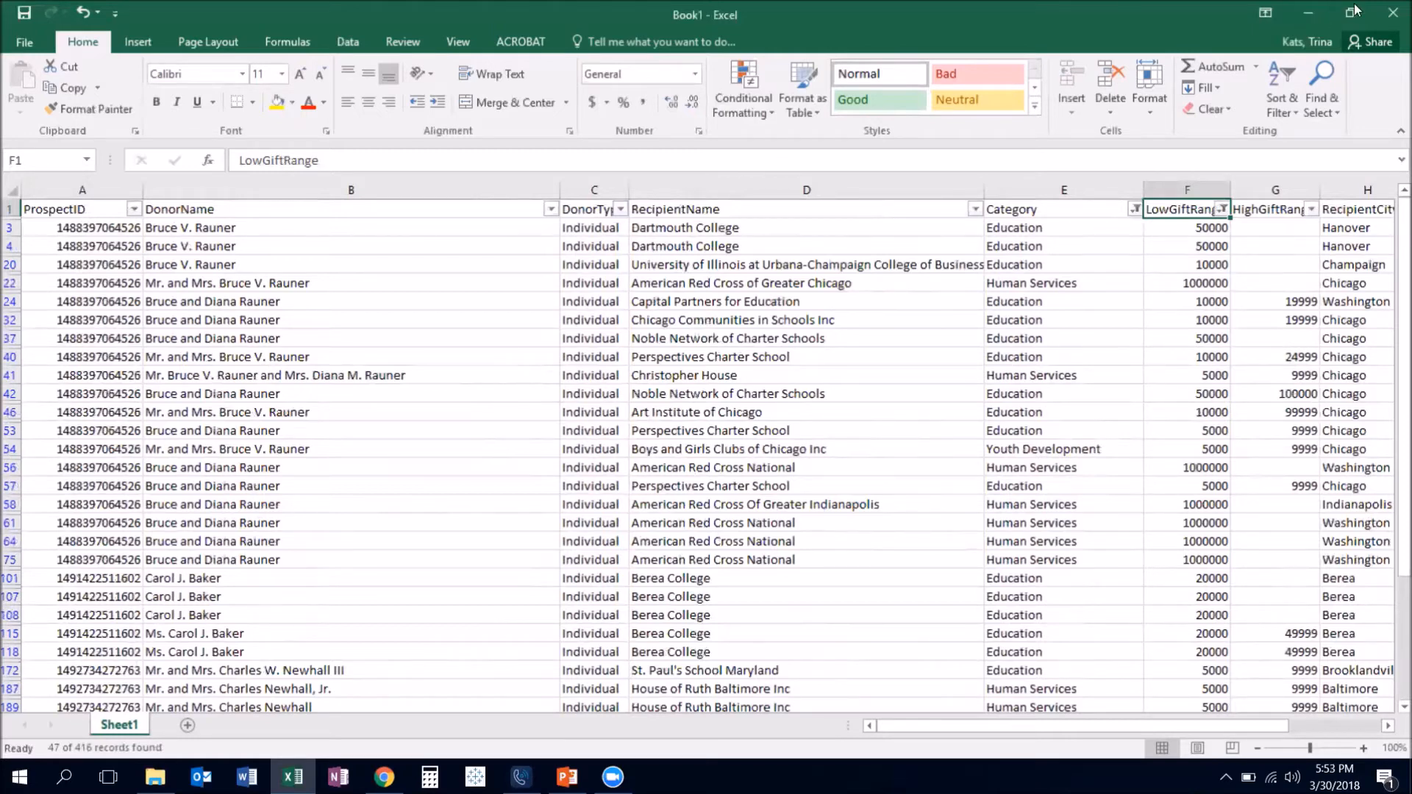
{"action": "left_click", "coordinate": [1393, 11]}
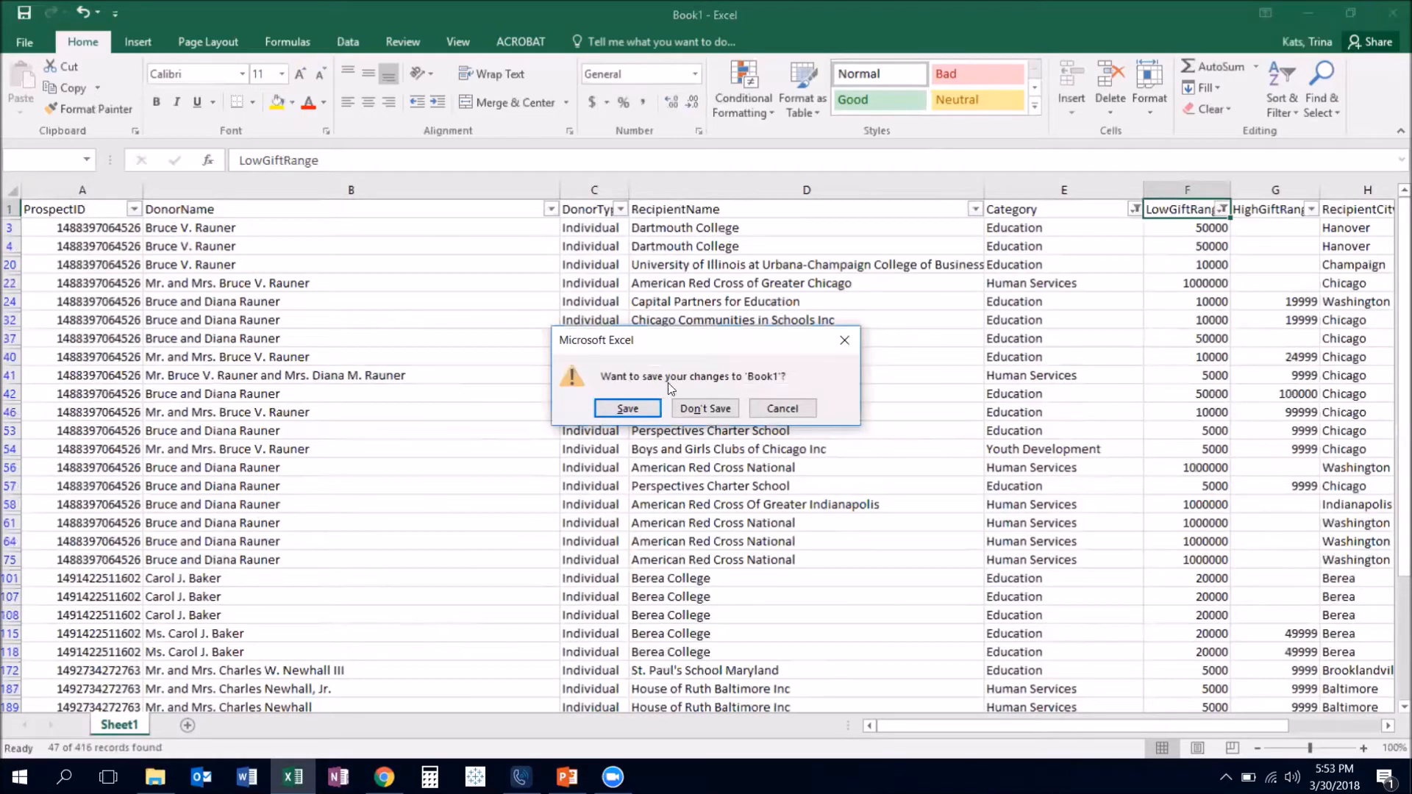
{"action": "left_click", "coordinate": [728, 409]}
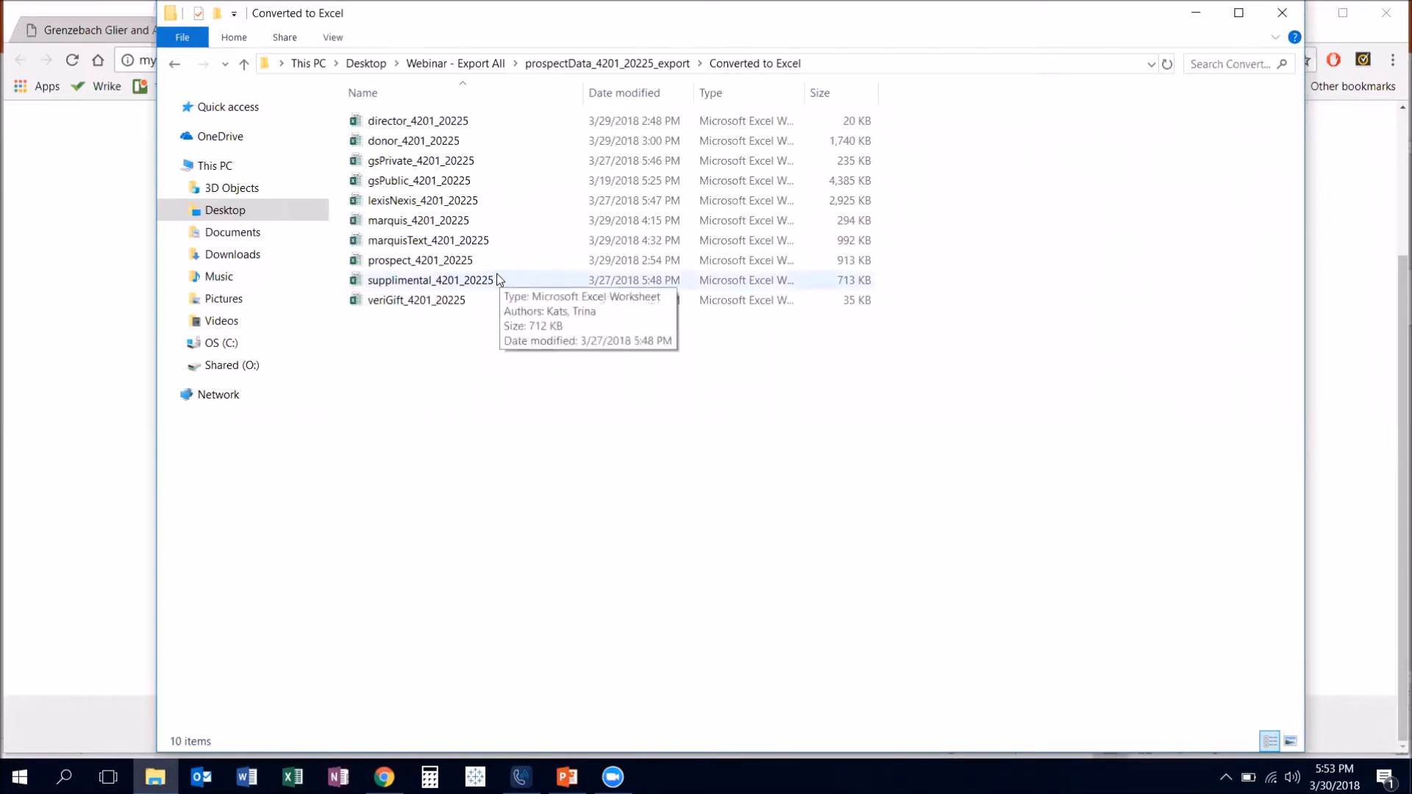
{"action": "double_click", "coordinate": [487, 211]}
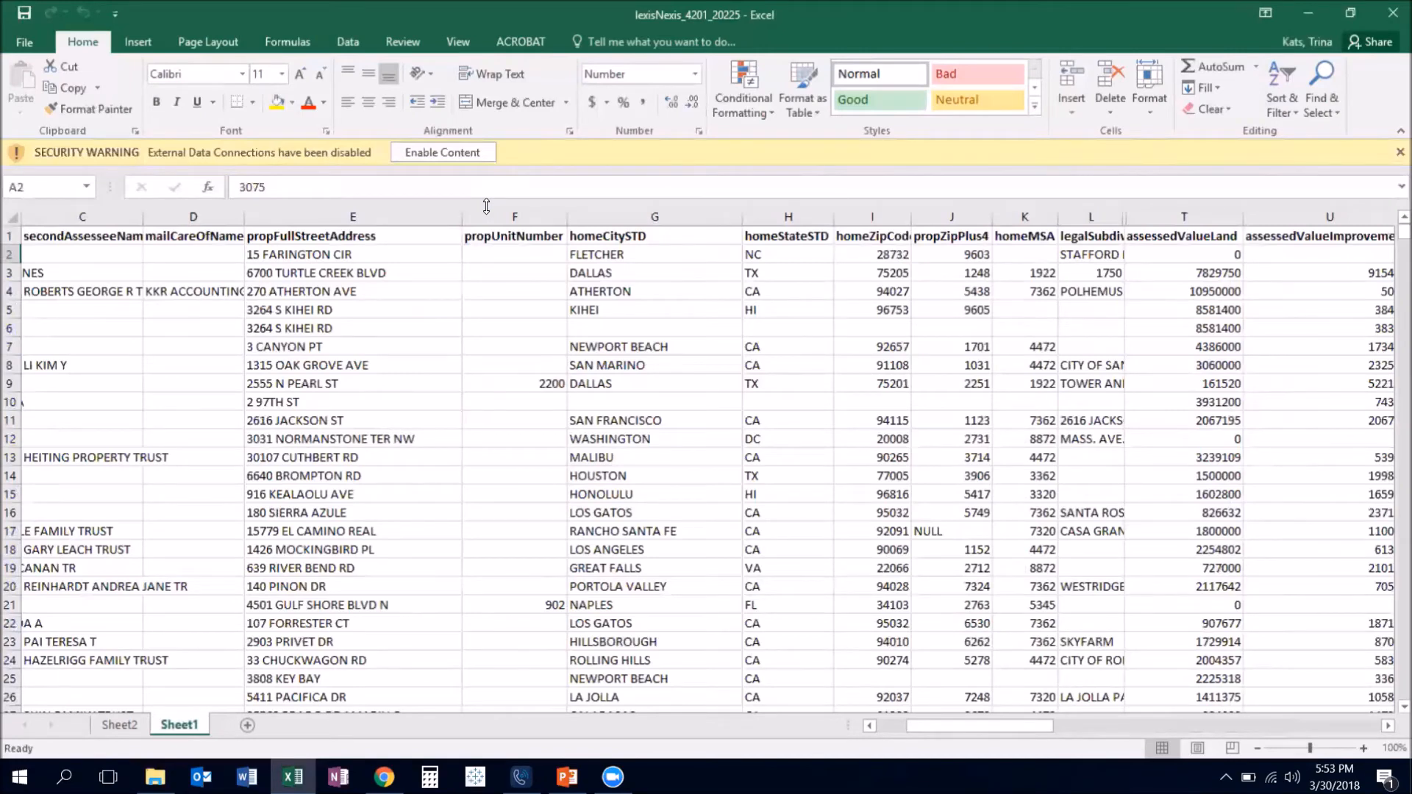
{"action": "left_click", "coordinate": [426, 152]}
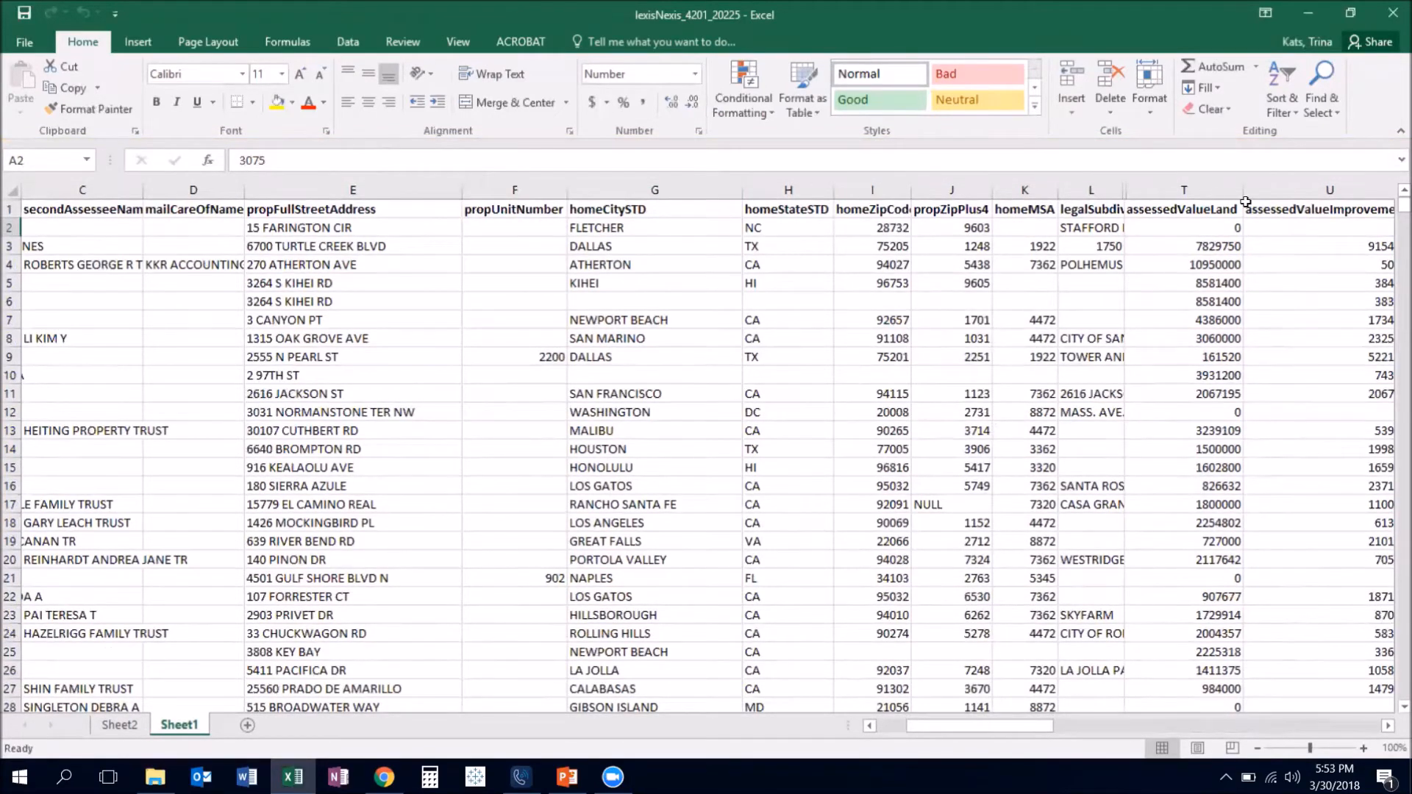
Format the totalAssessedValue column as Currency with no decimal places.
{"action": "scroll", "coordinate": [1095, 255], "scroll_direction": "right", "scroll_amount": 5}
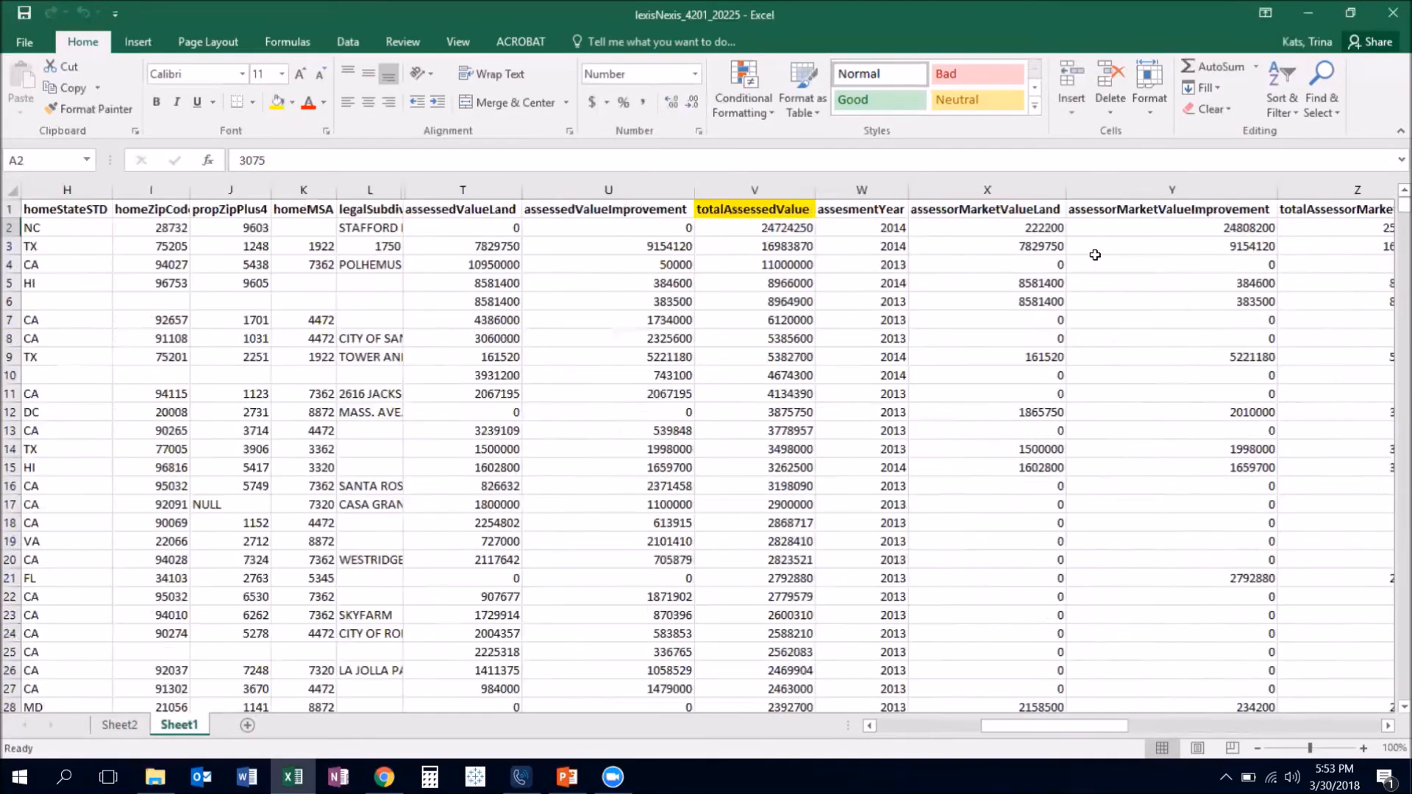
{"action": "left_click", "coordinate": [752, 209]}
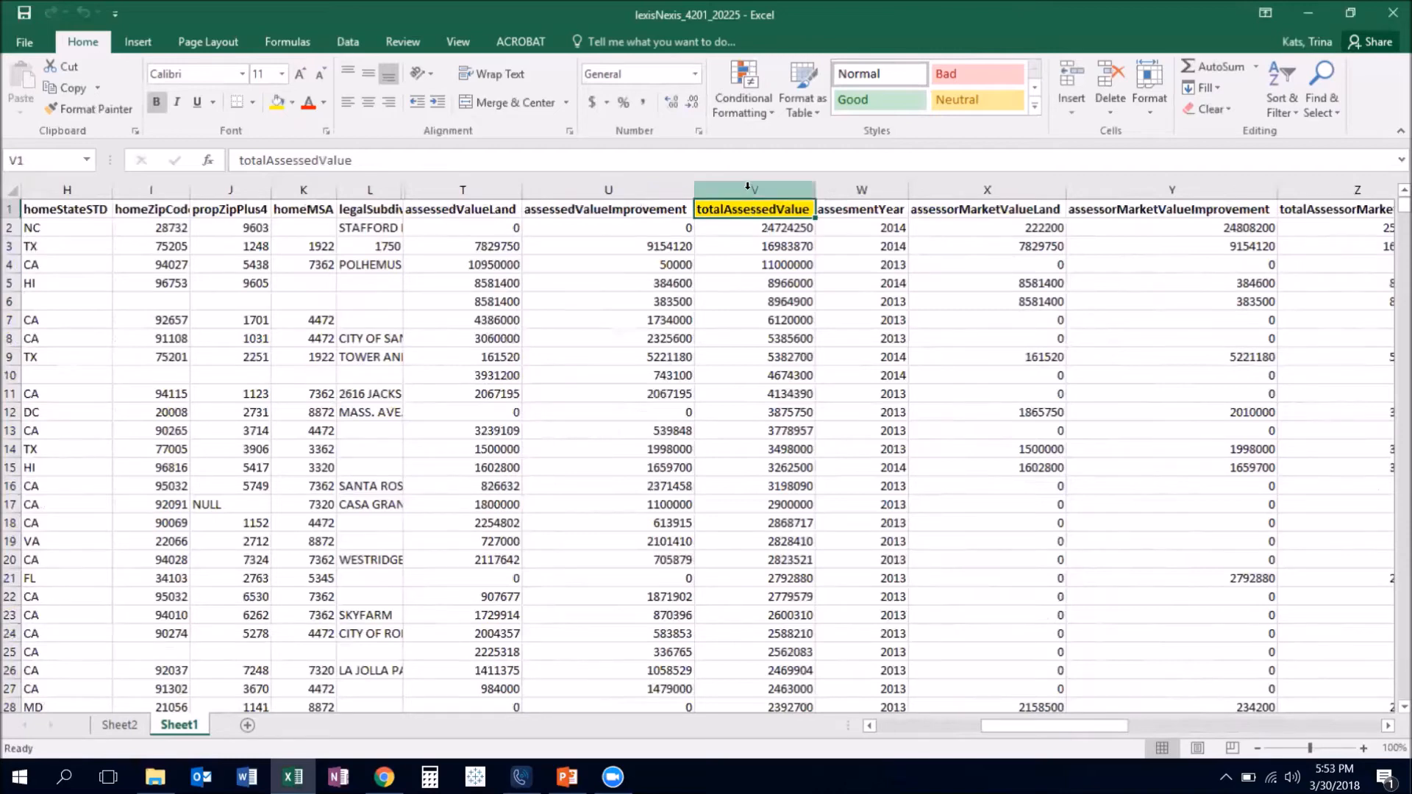
{"action": "key", "text": "ctrl+shift+Down"}
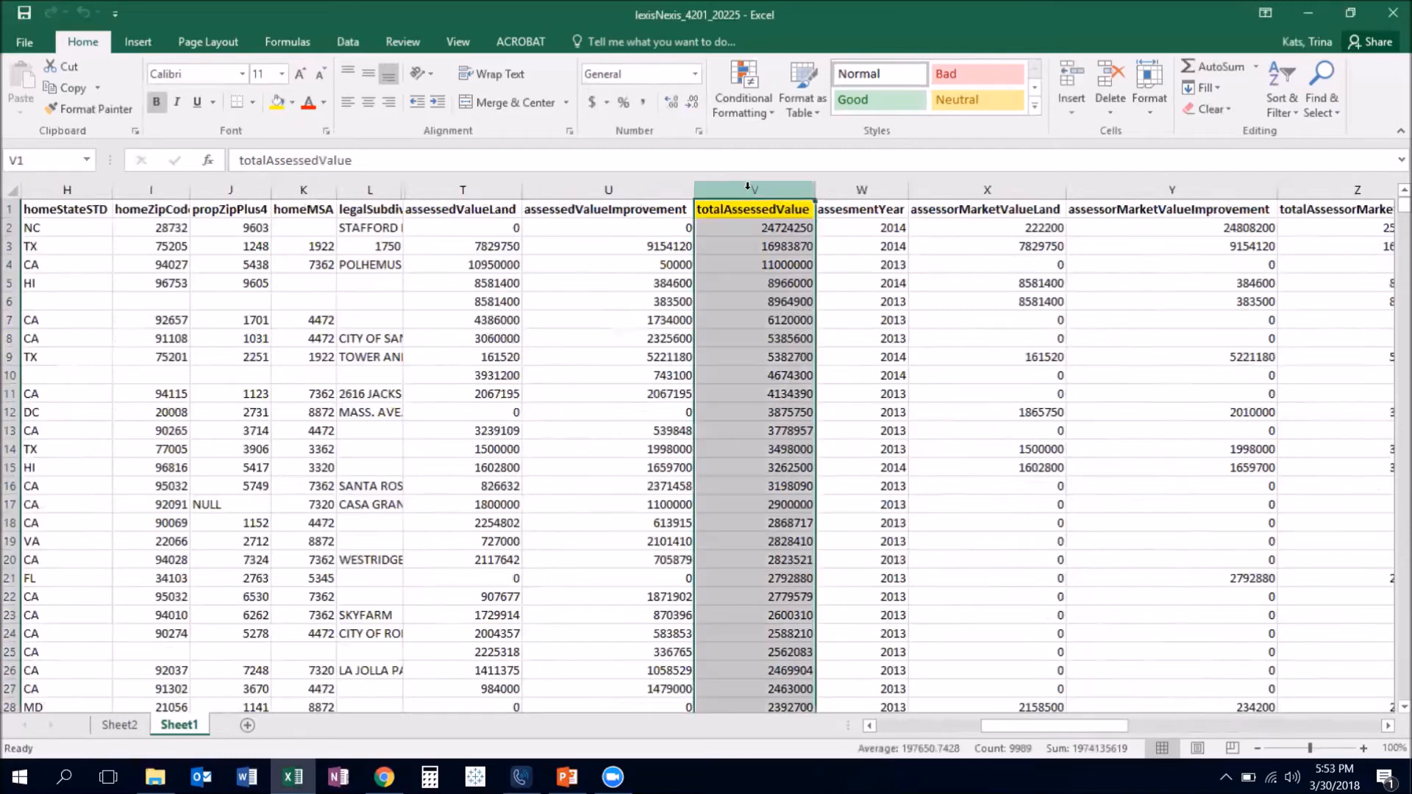
{"action": "left_click", "coordinate": [695, 75]}
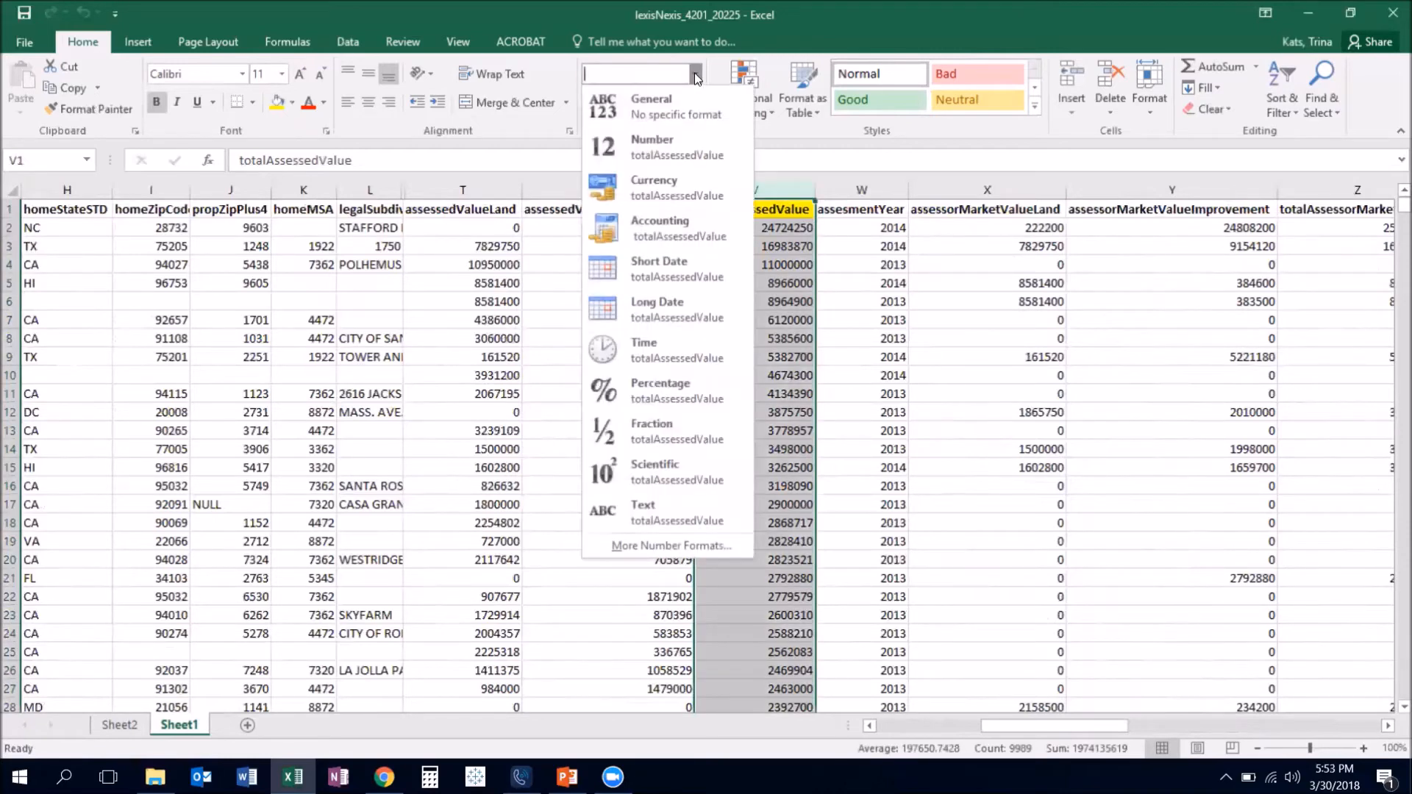
{"action": "left_click", "coordinate": [677, 188]}
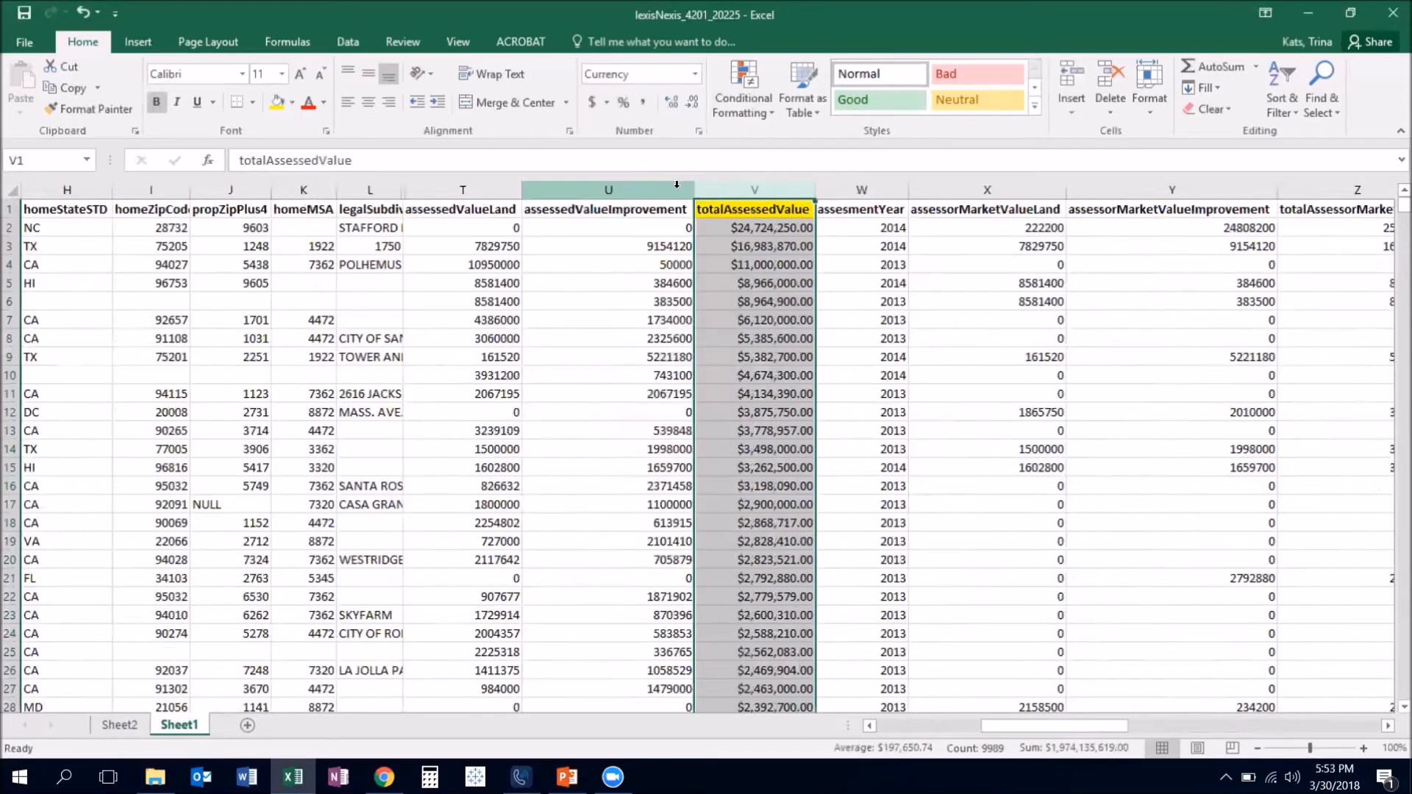
{"action": "left_click", "coordinate": [698, 107]}
{"action": "left_click", "coordinate": [697, 107]}
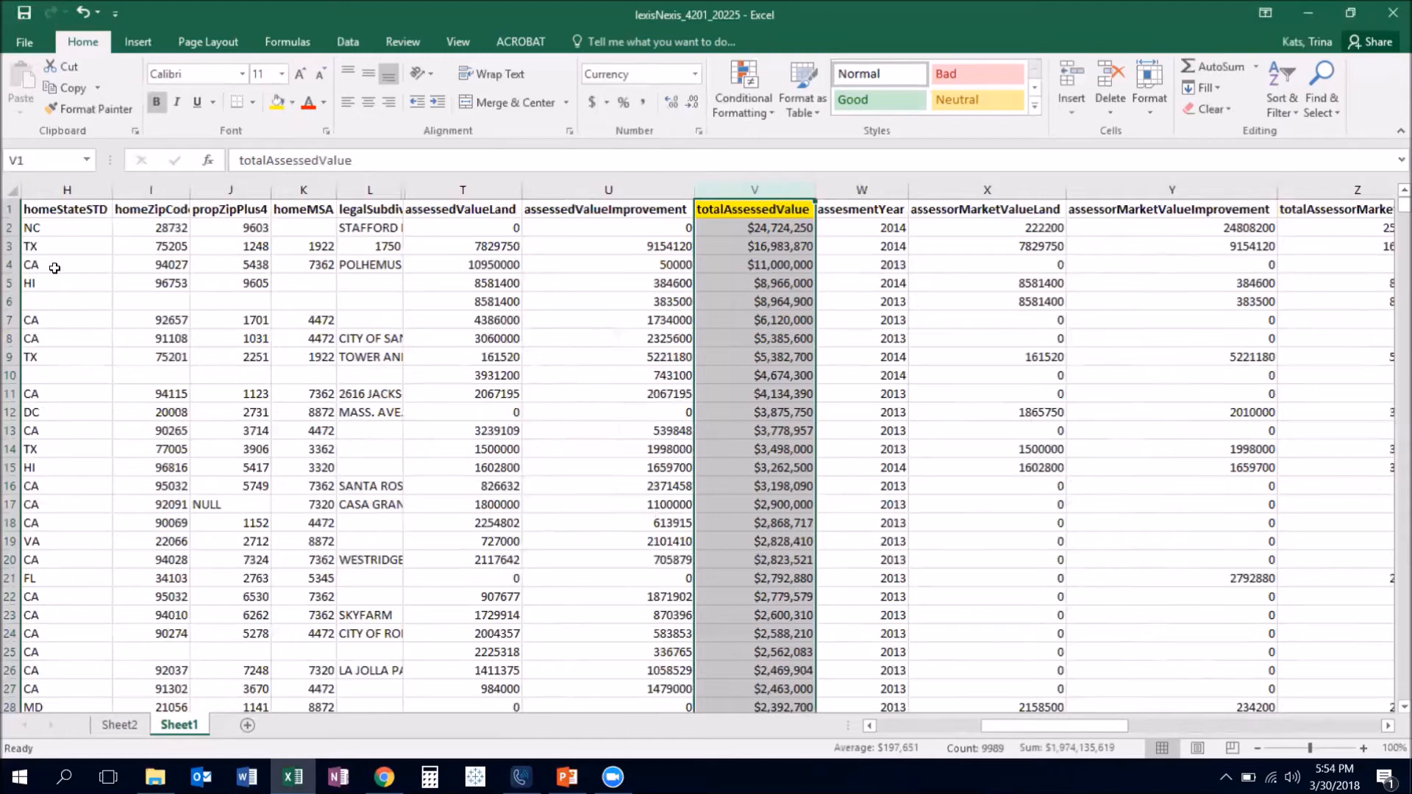
Start a custom sort of the whole sheet and add a mailingStateSTD level, A to Z, below the totalAssessedValue level.
{"action": "left_click", "coordinate": [7, 192]}
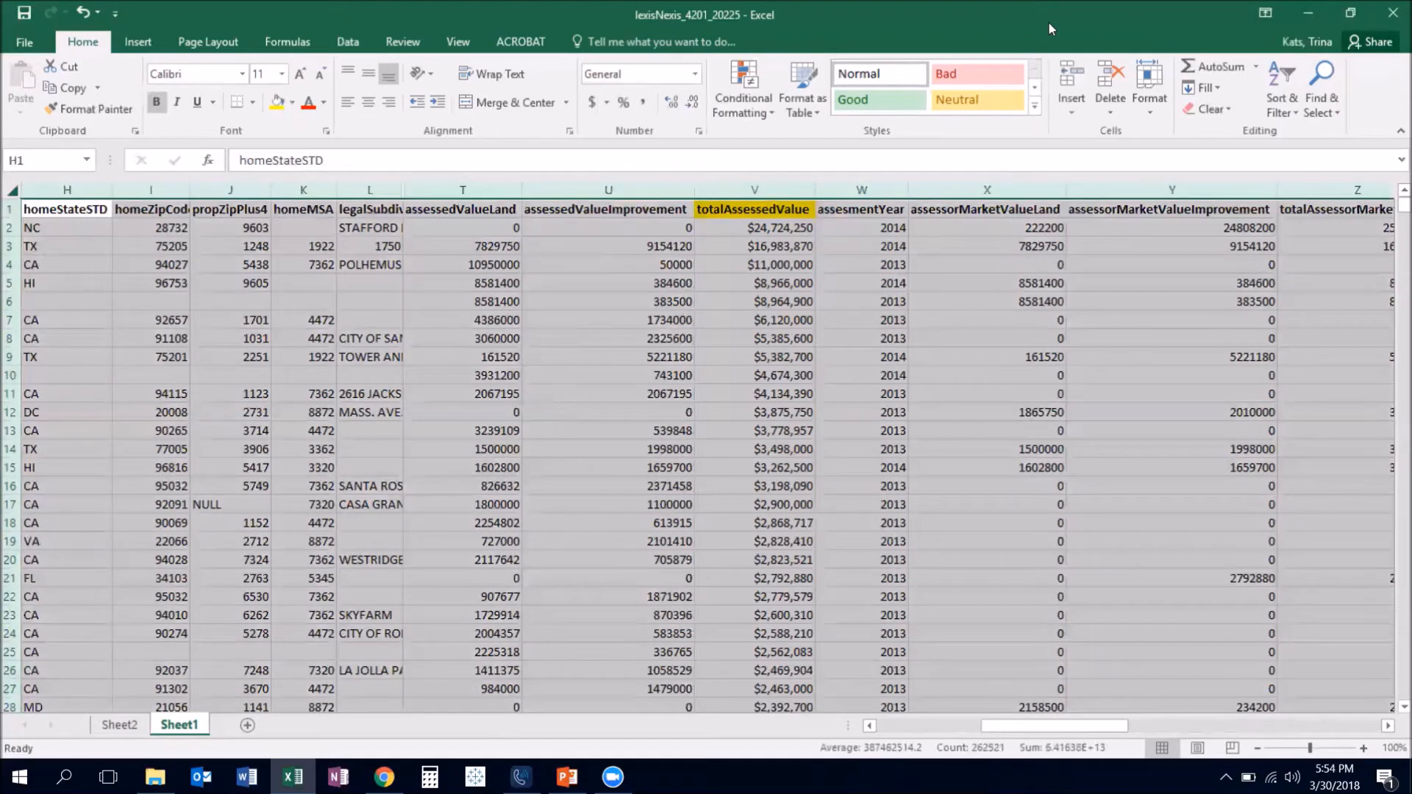
{"action": "left_click", "coordinate": [1277, 91]}
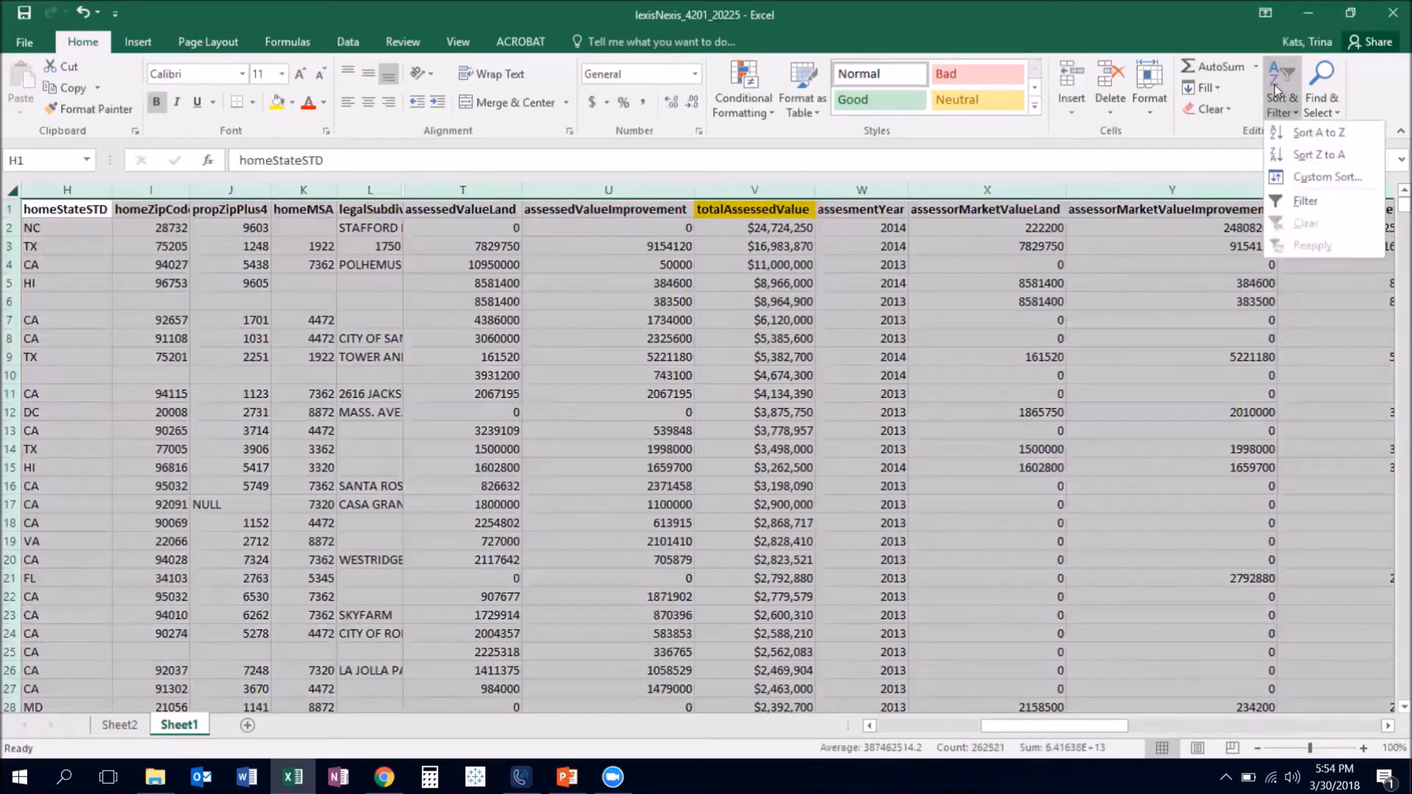
{"action": "left_click", "coordinate": [1289, 178]}
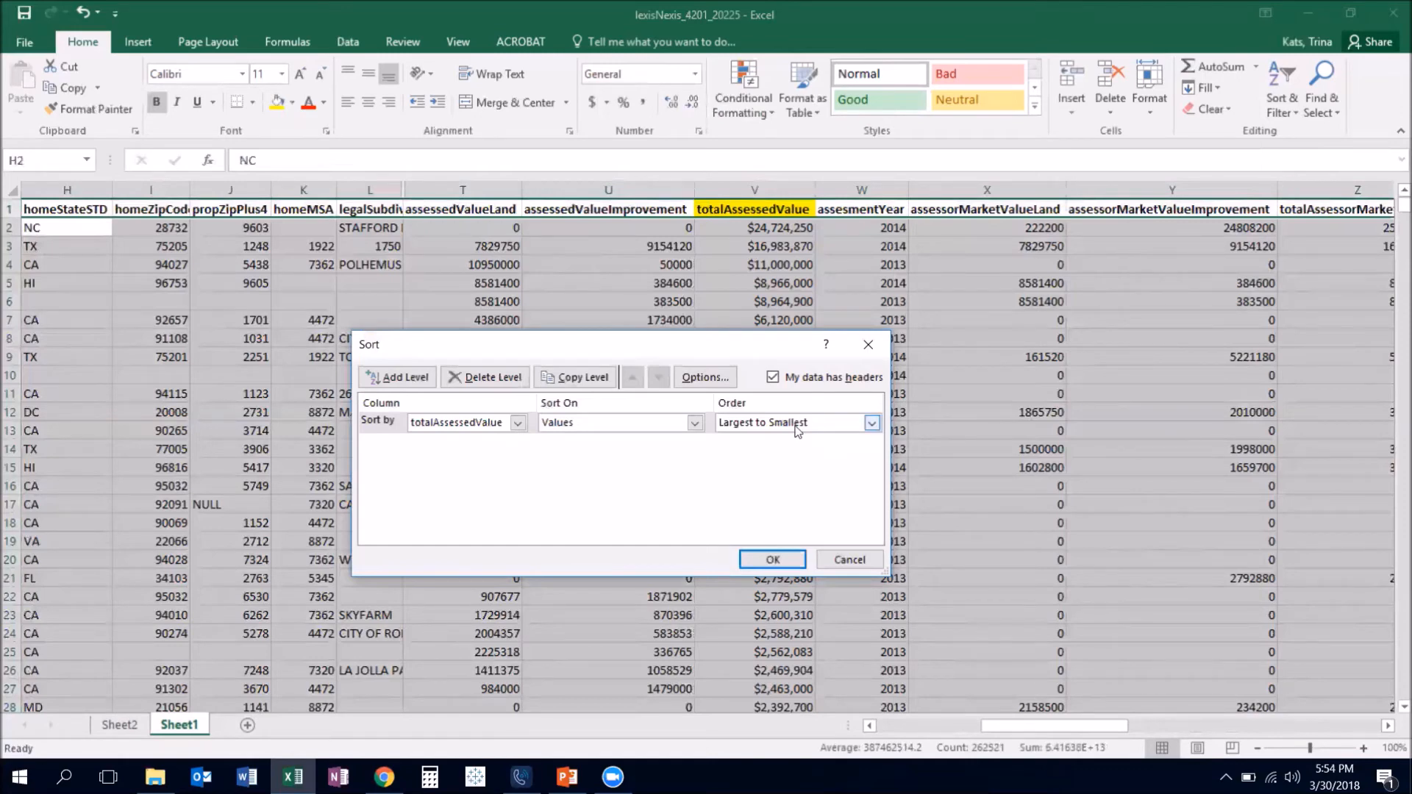
{"action": "left_click", "coordinate": [403, 379]}
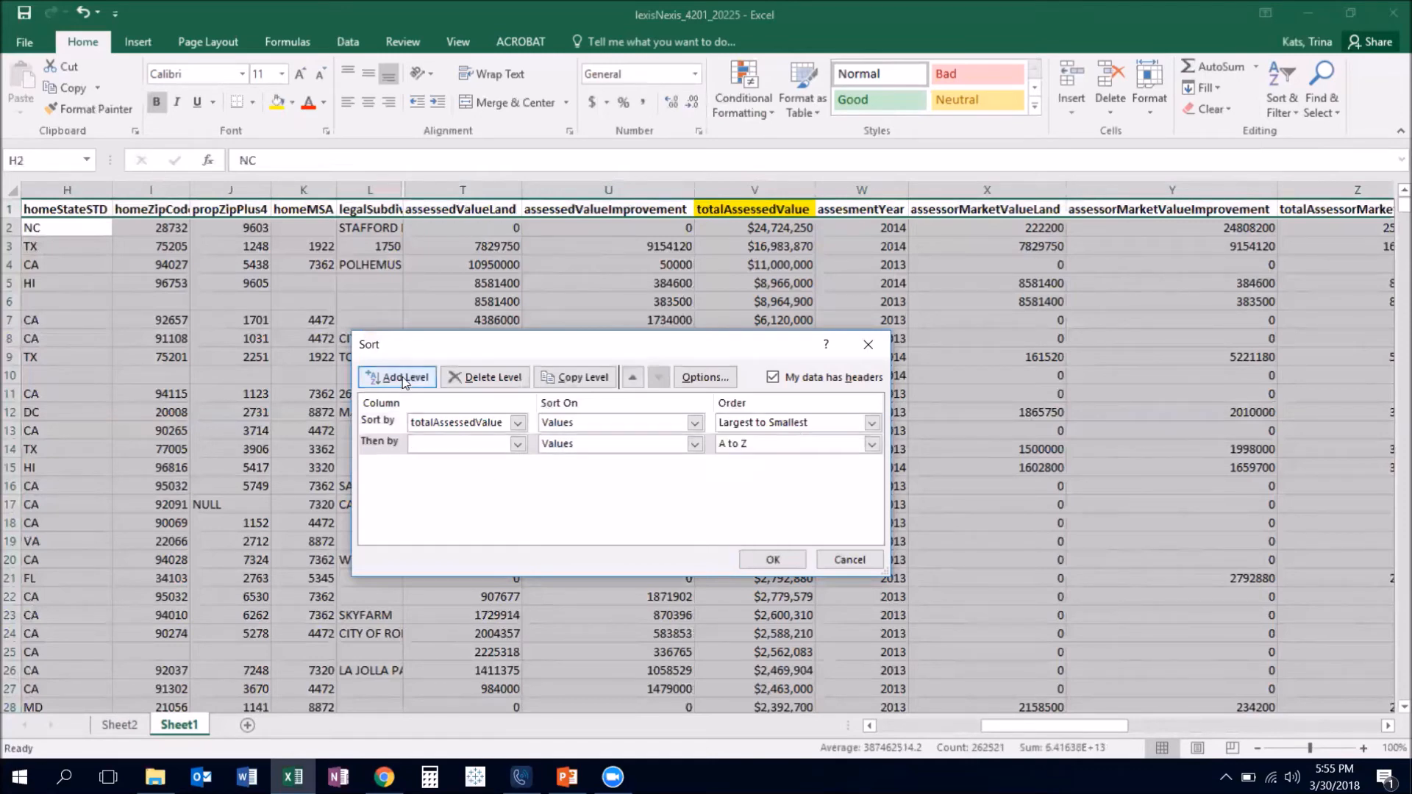
{"action": "left_click", "coordinate": [431, 443]}
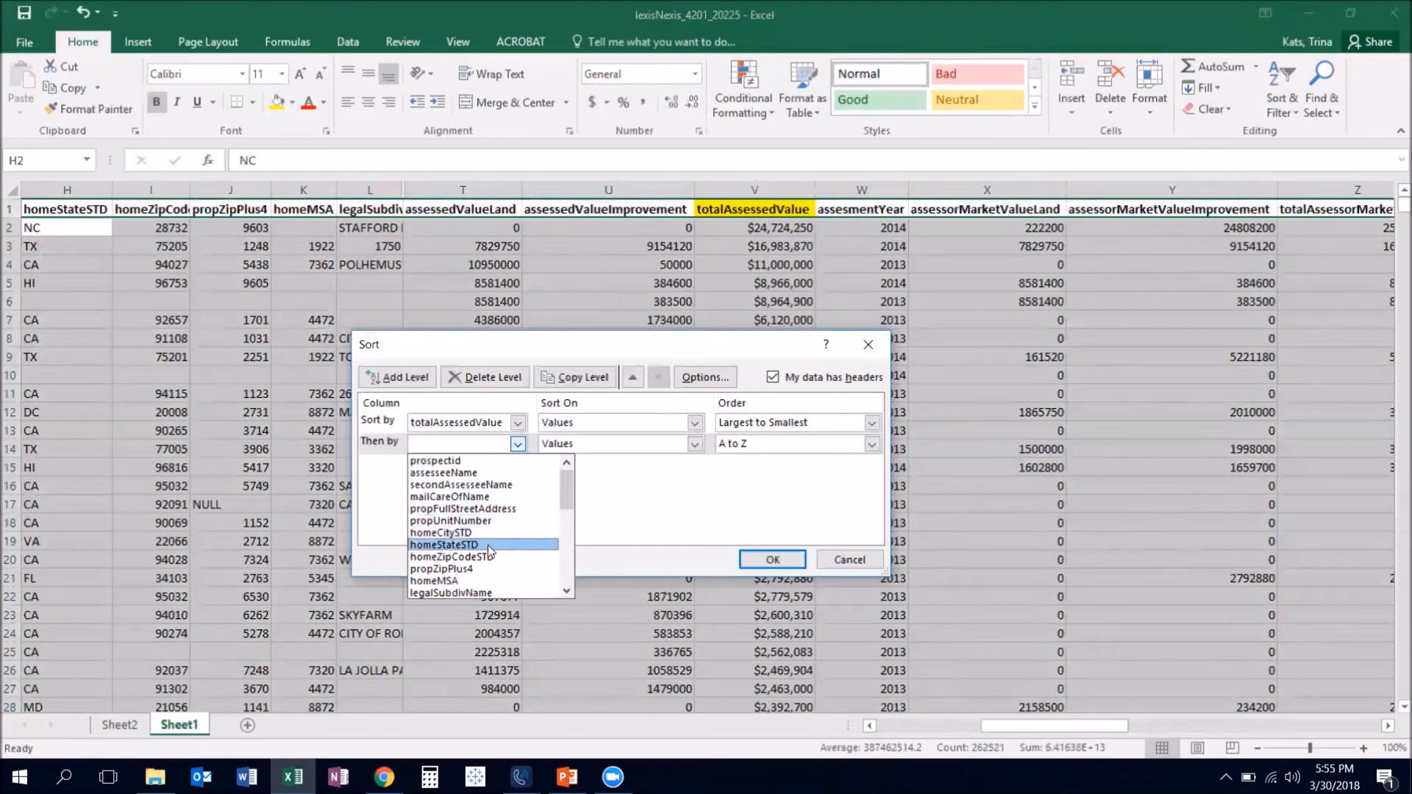
{"action": "scroll", "coordinate": [487, 545], "scroll_direction": "down", "scroll_amount": 8}
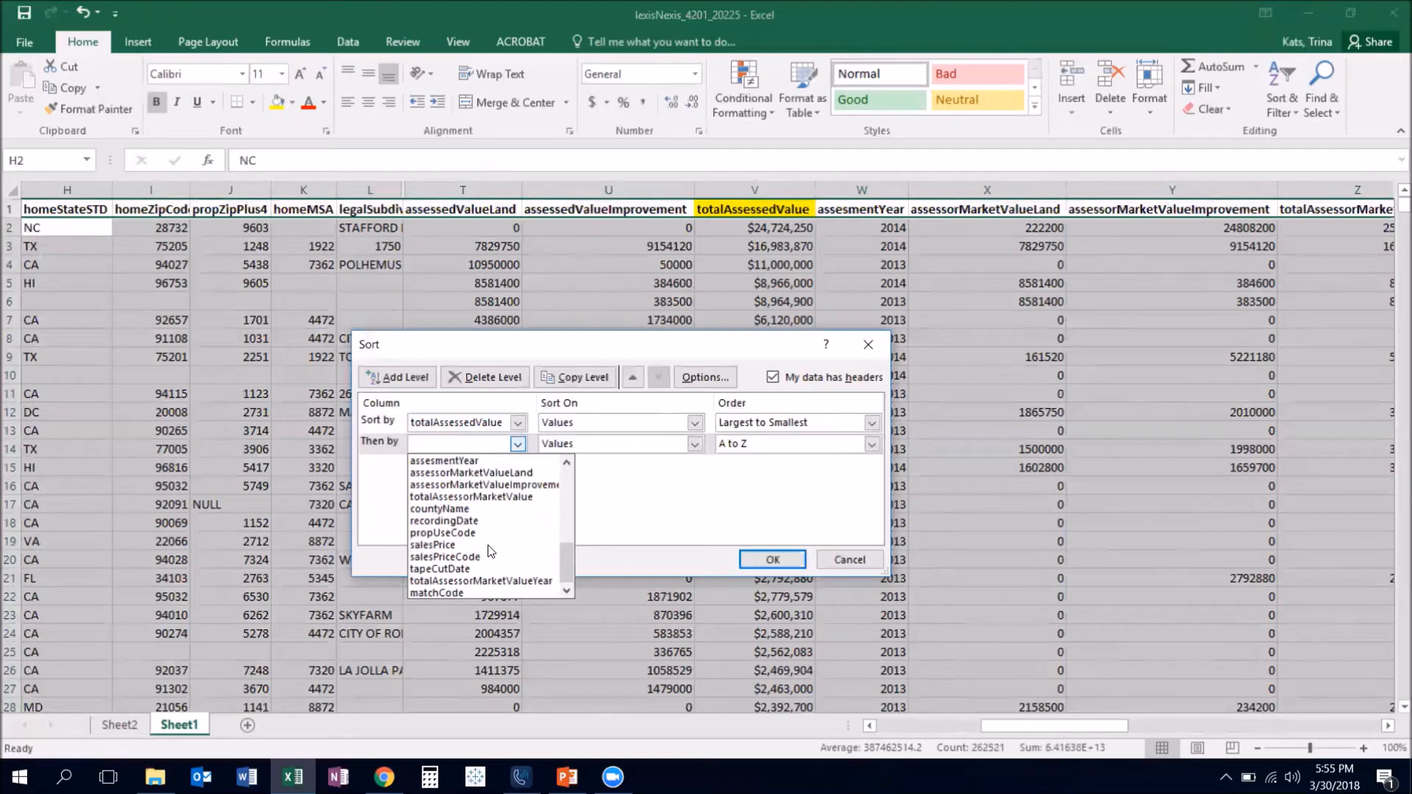
{"action": "left_click_drag", "start_coordinate": [569, 548], "coordinate": [569, 531]}
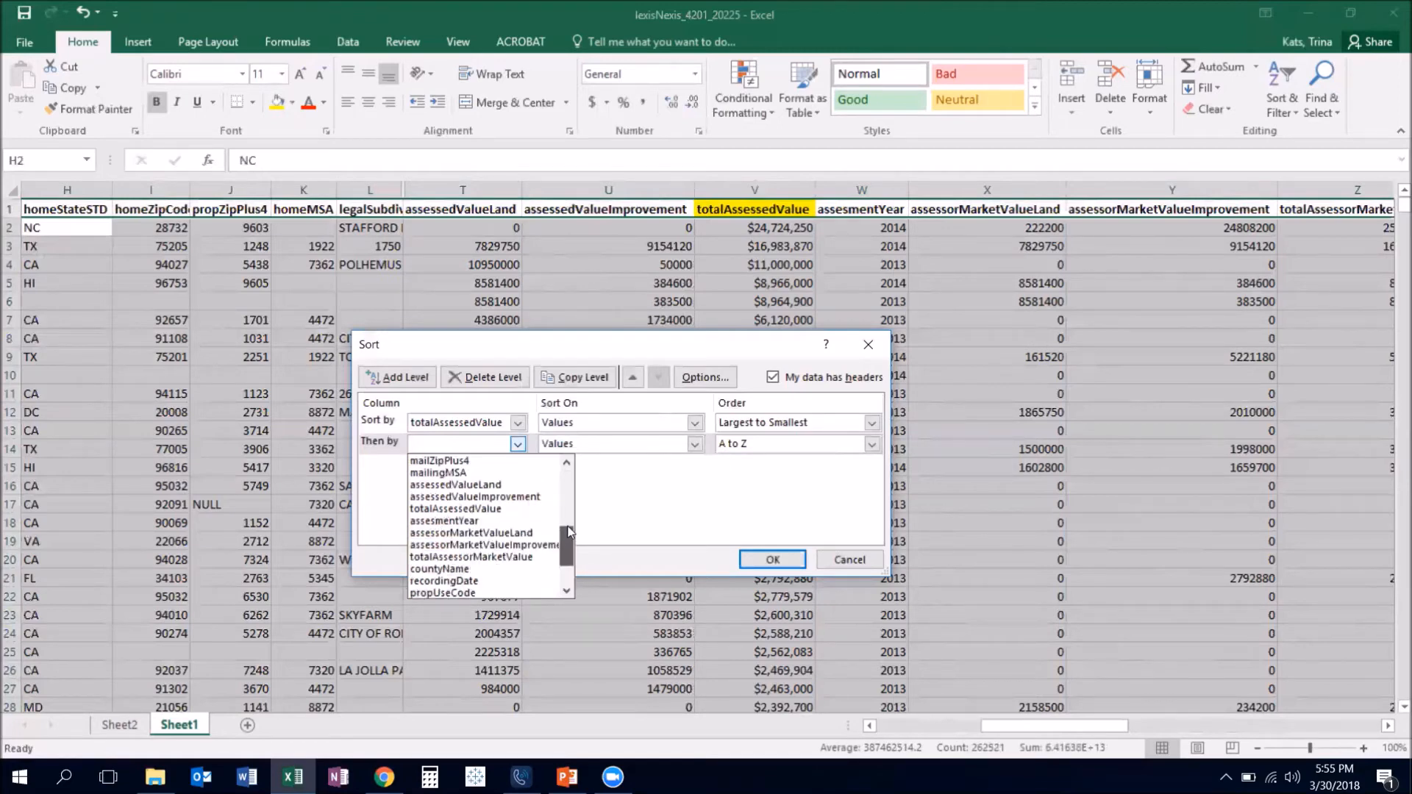
{"action": "left_click_drag", "start_coordinate": [569, 540], "coordinate": [571, 523]}
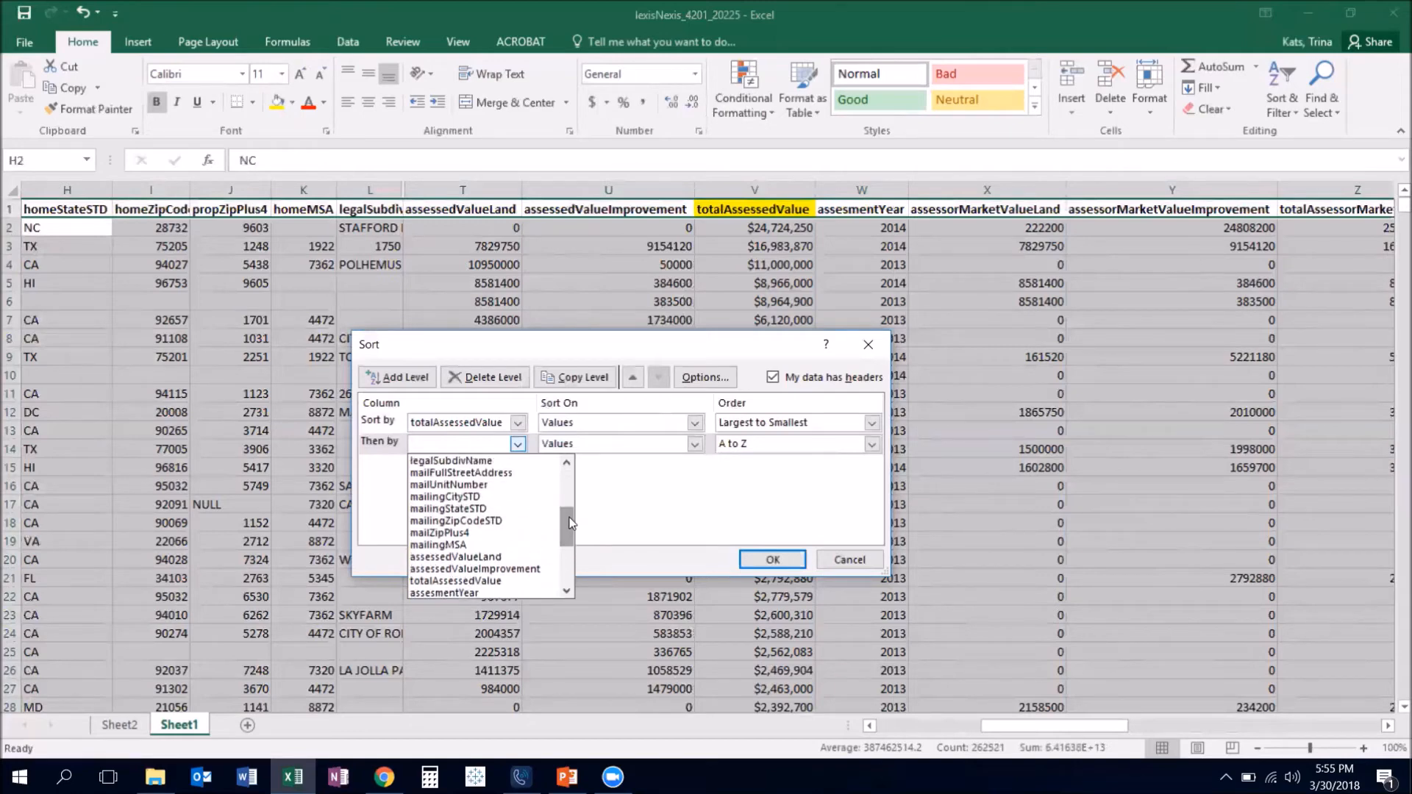
{"action": "left_click", "coordinate": [534, 510]}
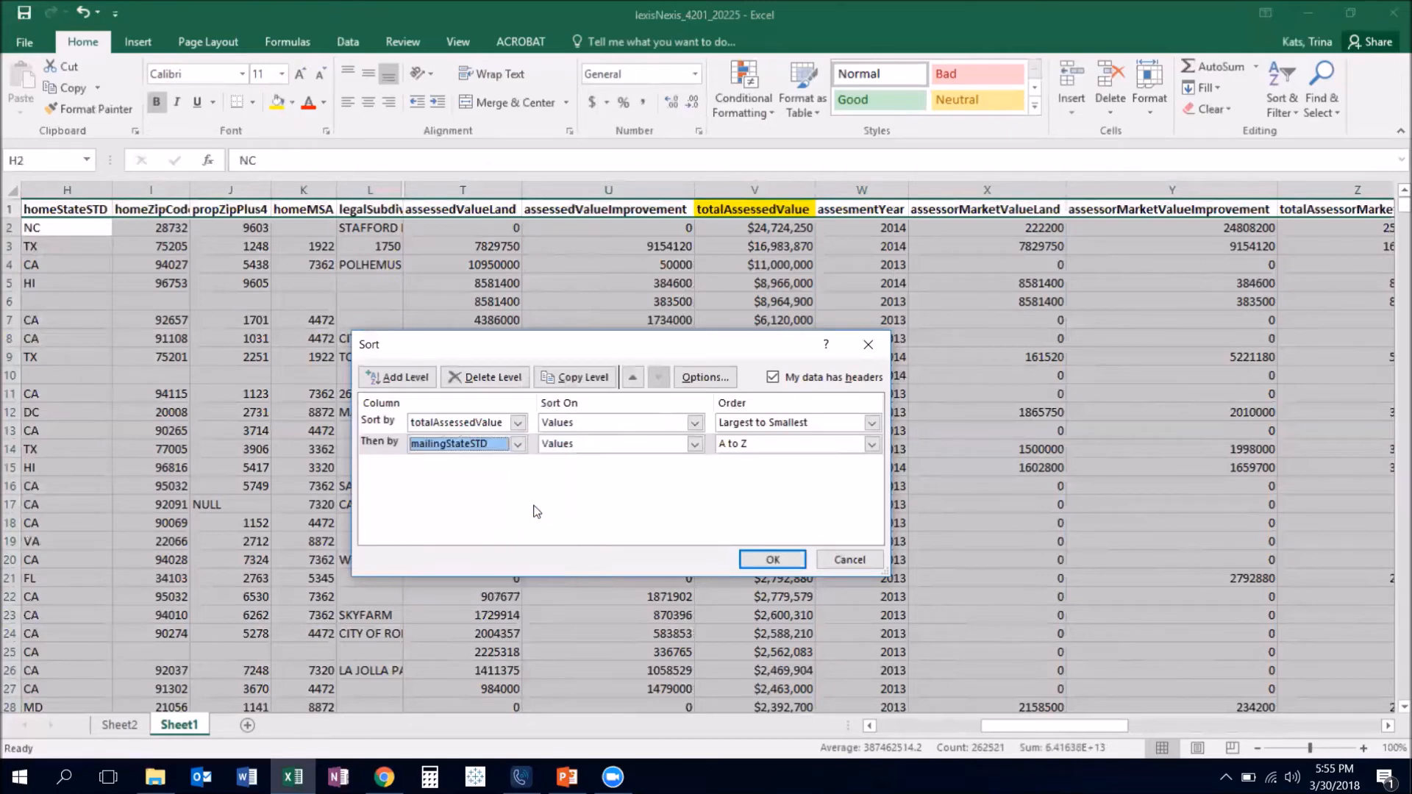
Add a third sort level on countyName, ordered A to Z.
{"action": "left_click", "coordinate": [401, 376]}
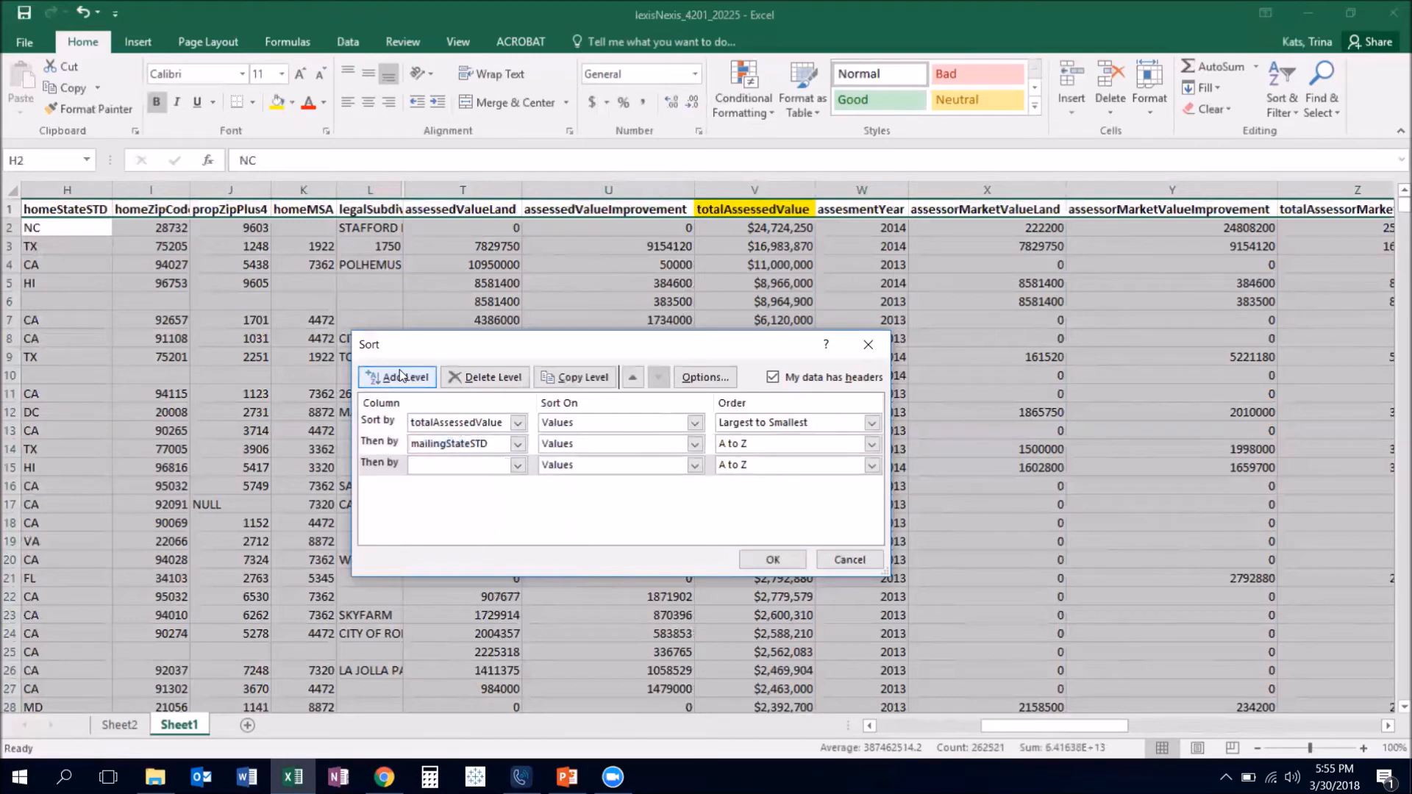
{"action": "left_click", "coordinate": [486, 466]}
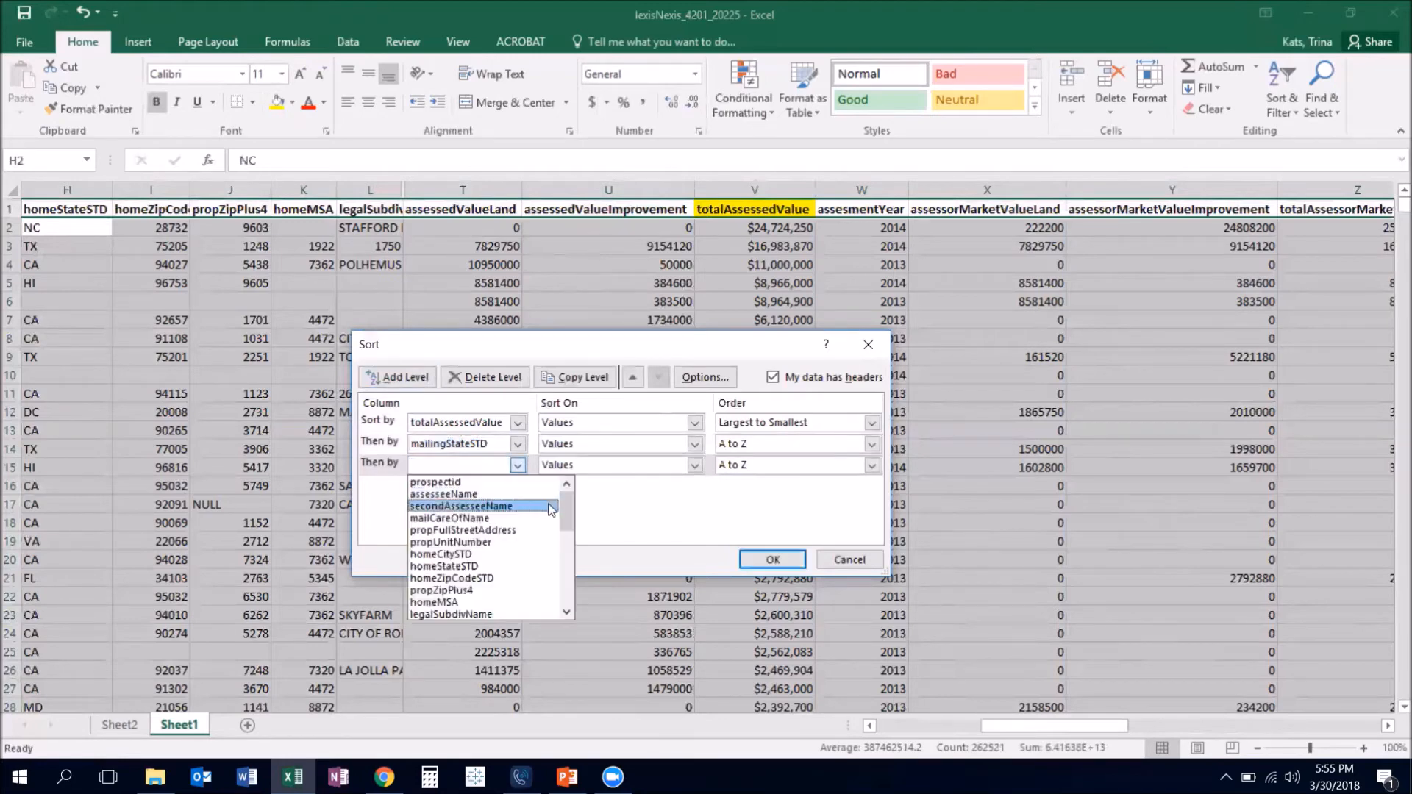
{"action": "left_click_drag", "start_coordinate": [571, 515], "coordinate": [571, 520]}
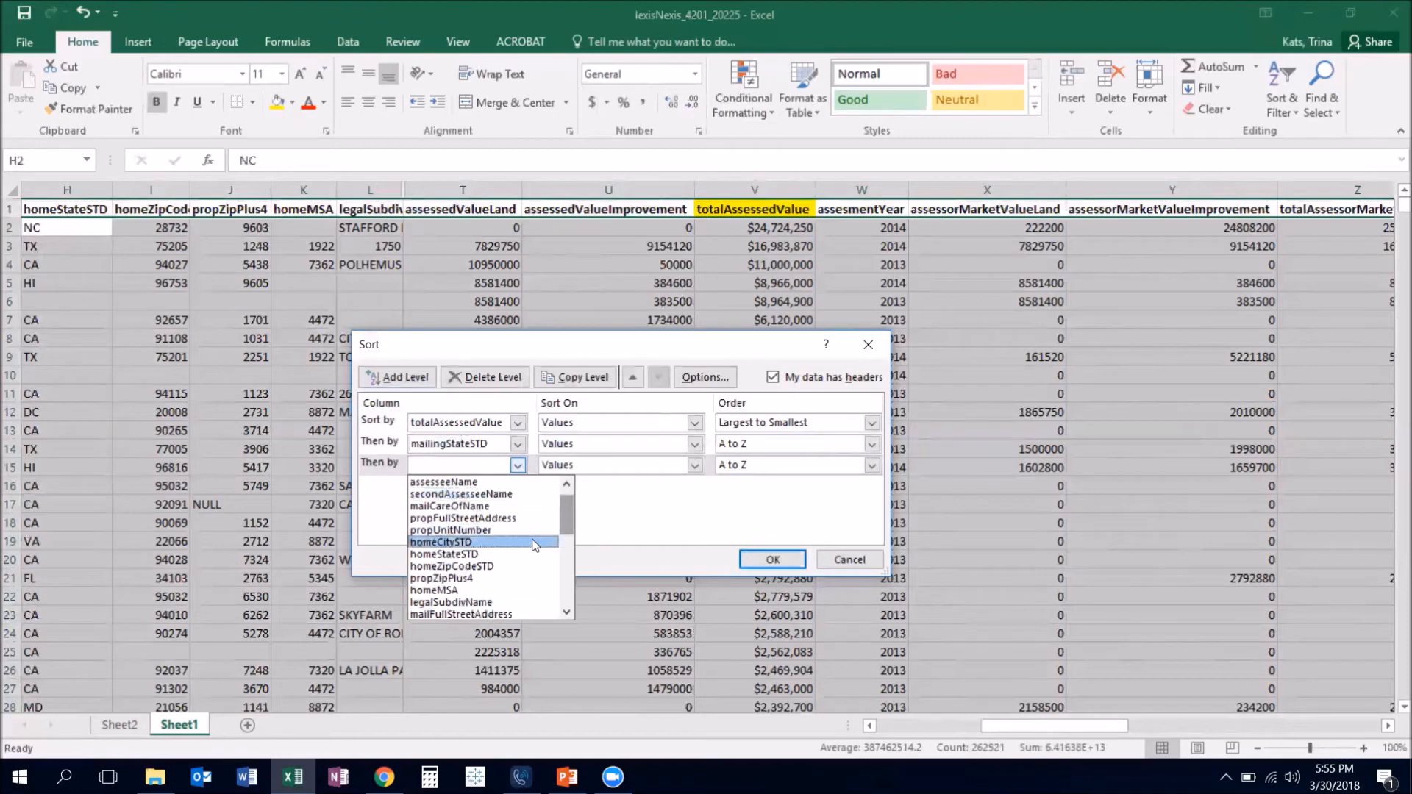
{"action": "left_click", "coordinate": [563, 612]}
{"action": "left_click", "coordinate": [562, 612]}
{"action": "left_click", "coordinate": [562, 612]}
{"action": "left_click", "coordinate": [562, 612]}
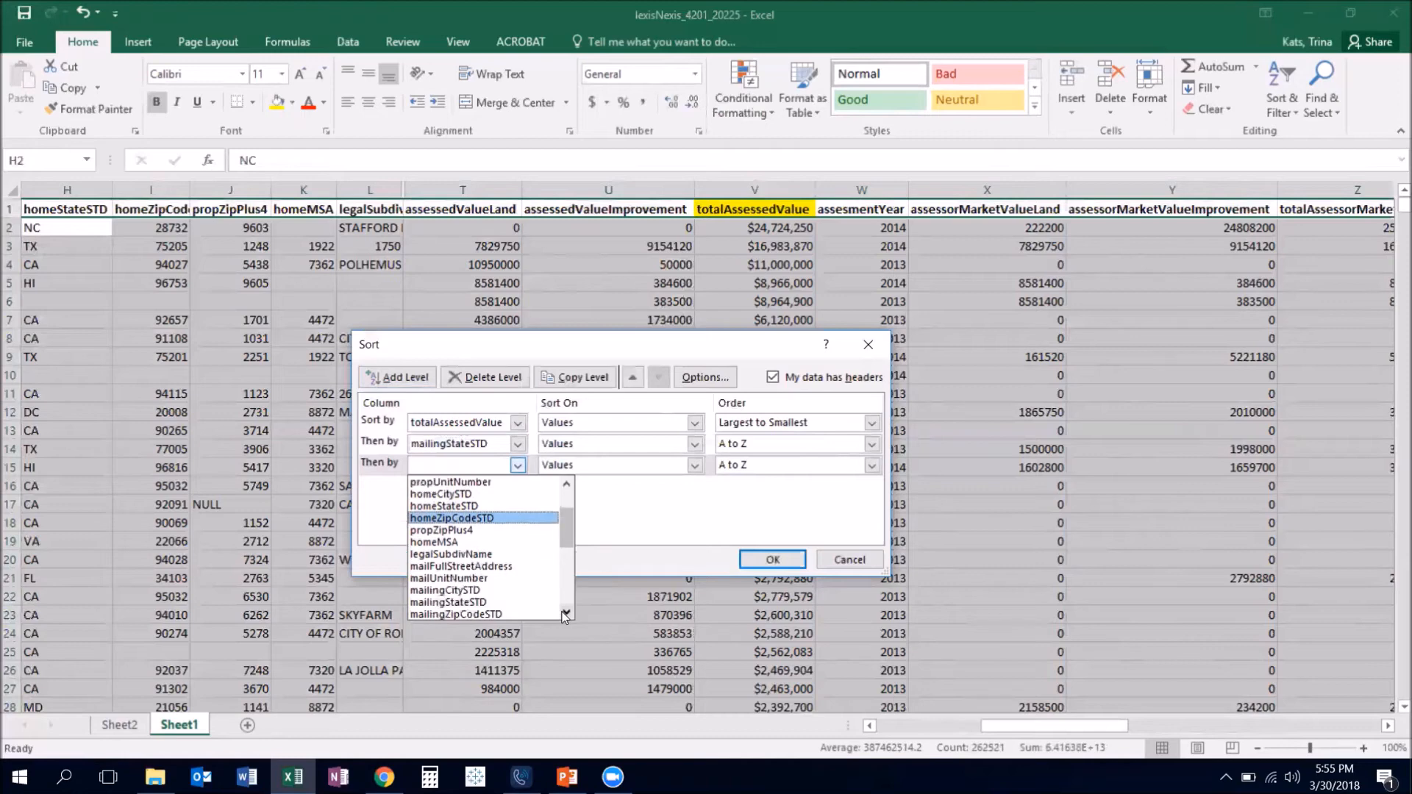
{"action": "left_click", "coordinate": [564, 613]}
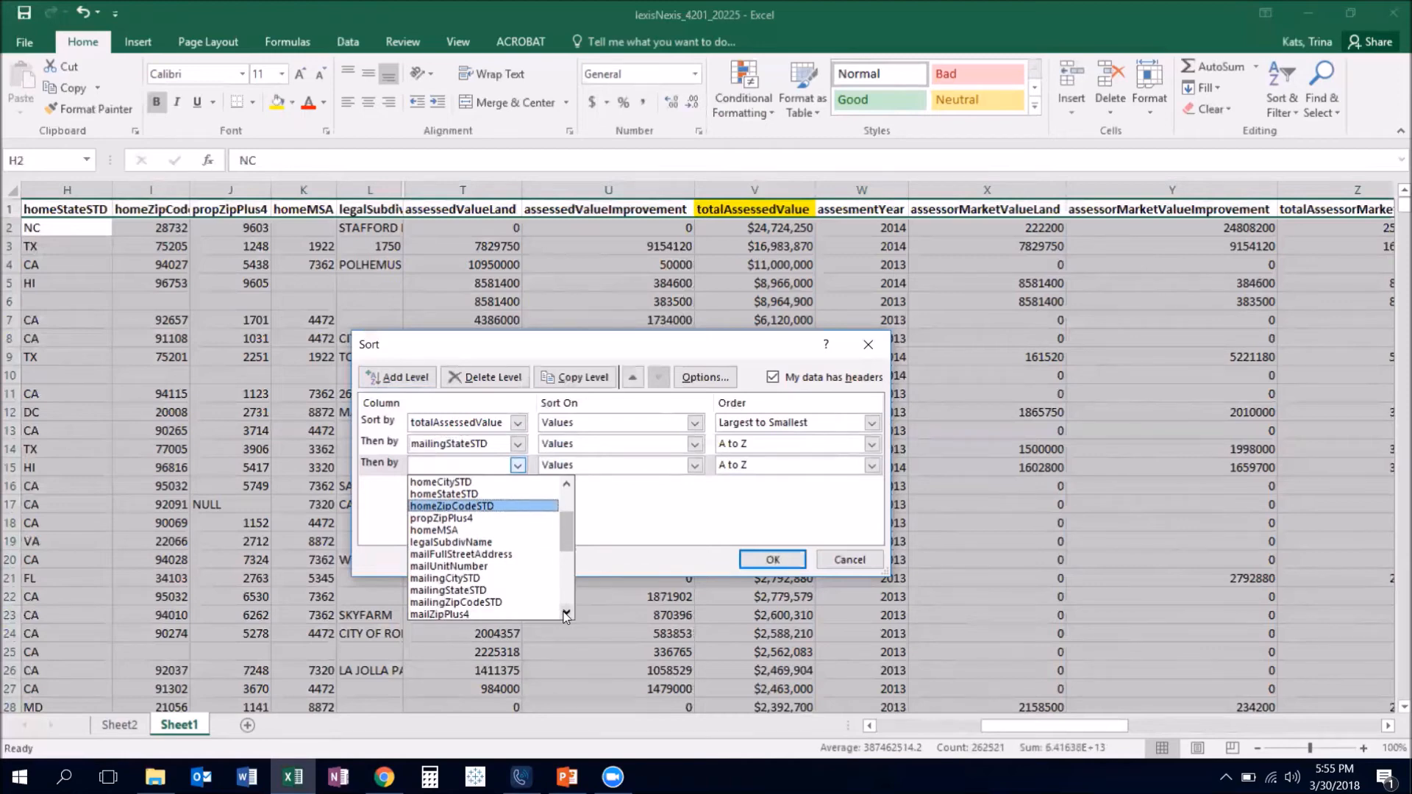
{"action": "left_click", "coordinate": [565, 613]}
{"action": "left_click", "coordinate": [565, 614]}
{"action": "left_click", "coordinate": [566, 613]}
{"action": "left_click", "coordinate": [566, 613]}
{"action": "left_click", "coordinate": [565, 613]}
{"action": "left_click", "coordinate": [566, 613]}
{"action": "left_click", "coordinate": [566, 613]}
{"action": "left_click", "coordinate": [565, 614]}
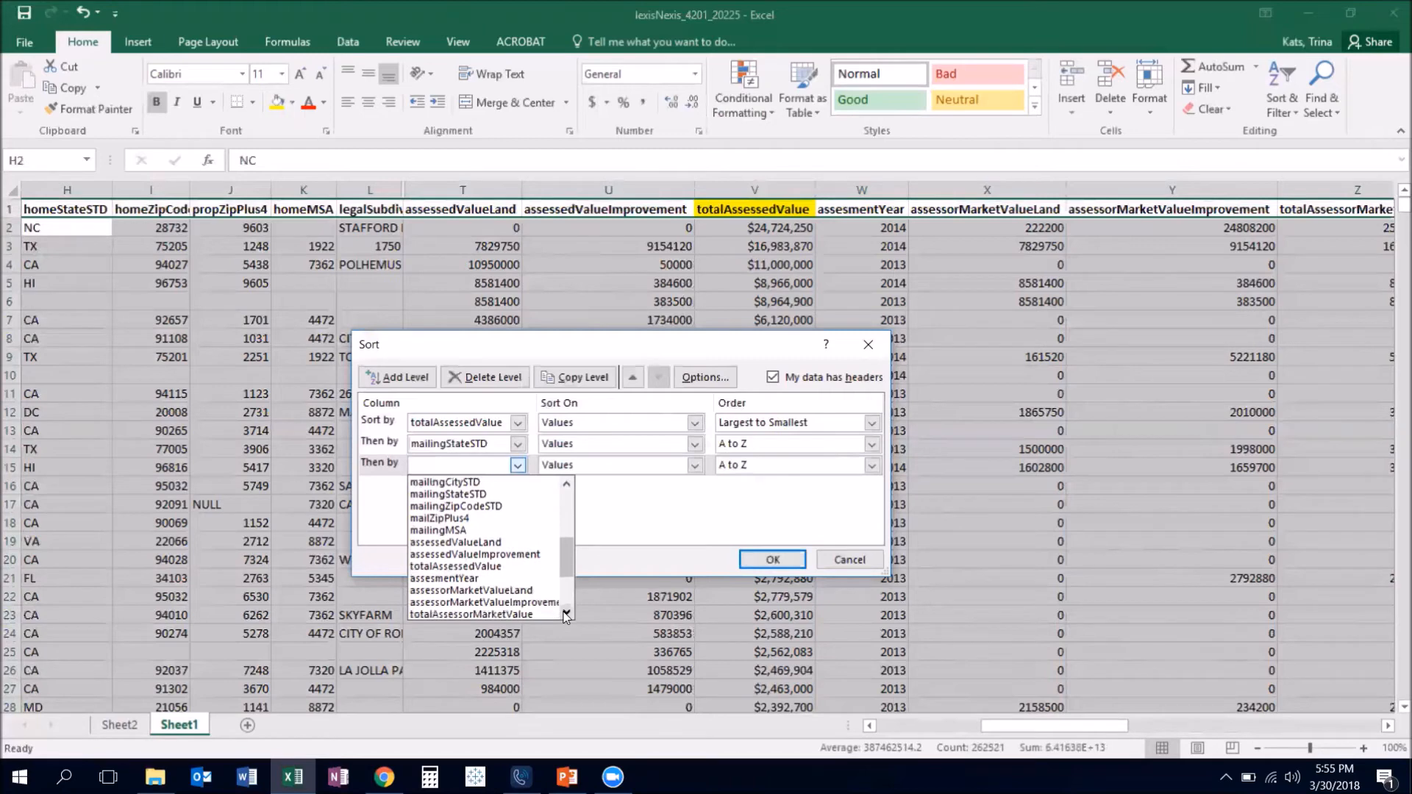
{"action": "left_click", "coordinate": [565, 613]}
{"action": "left_click", "coordinate": [566, 613]}
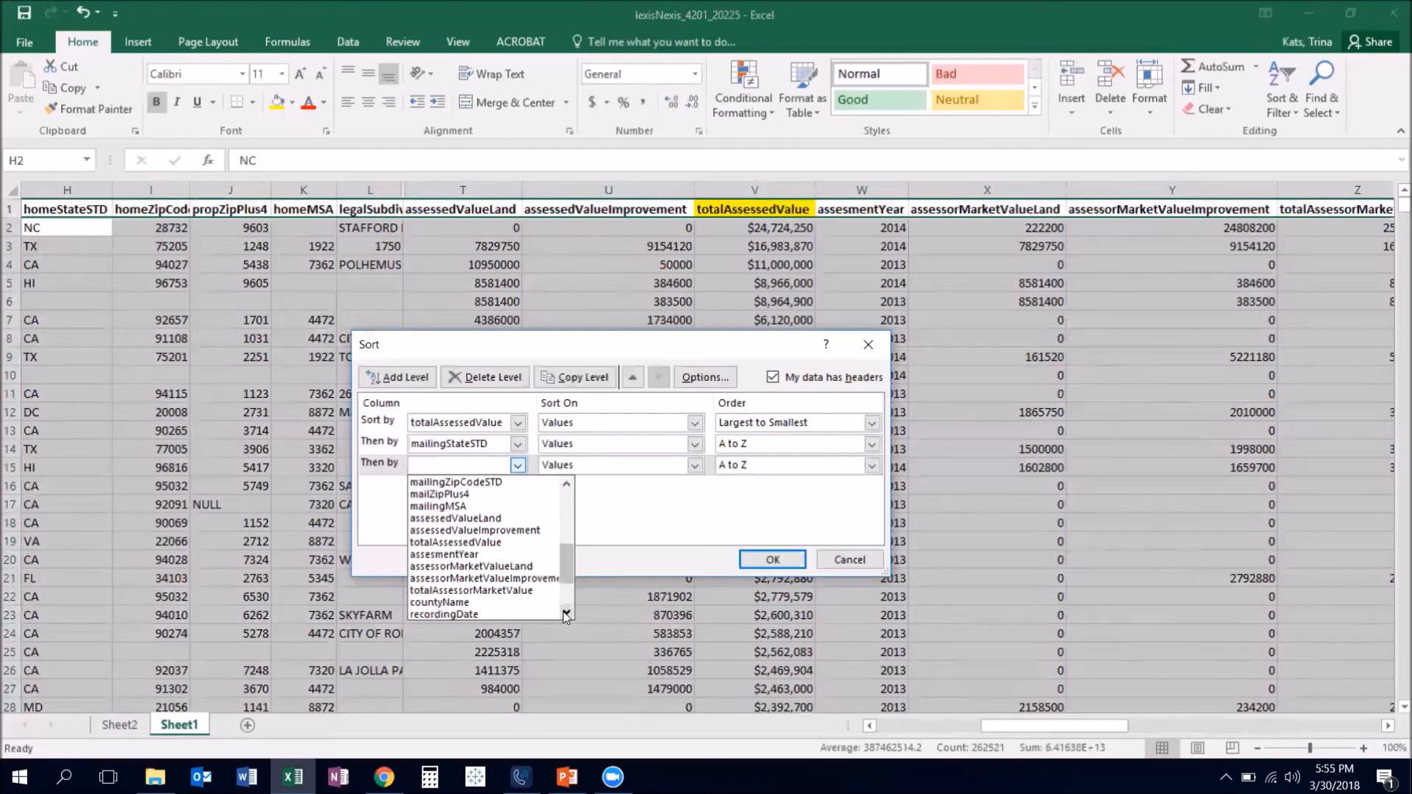
{"action": "left_click", "coordinate": [517, 603]}
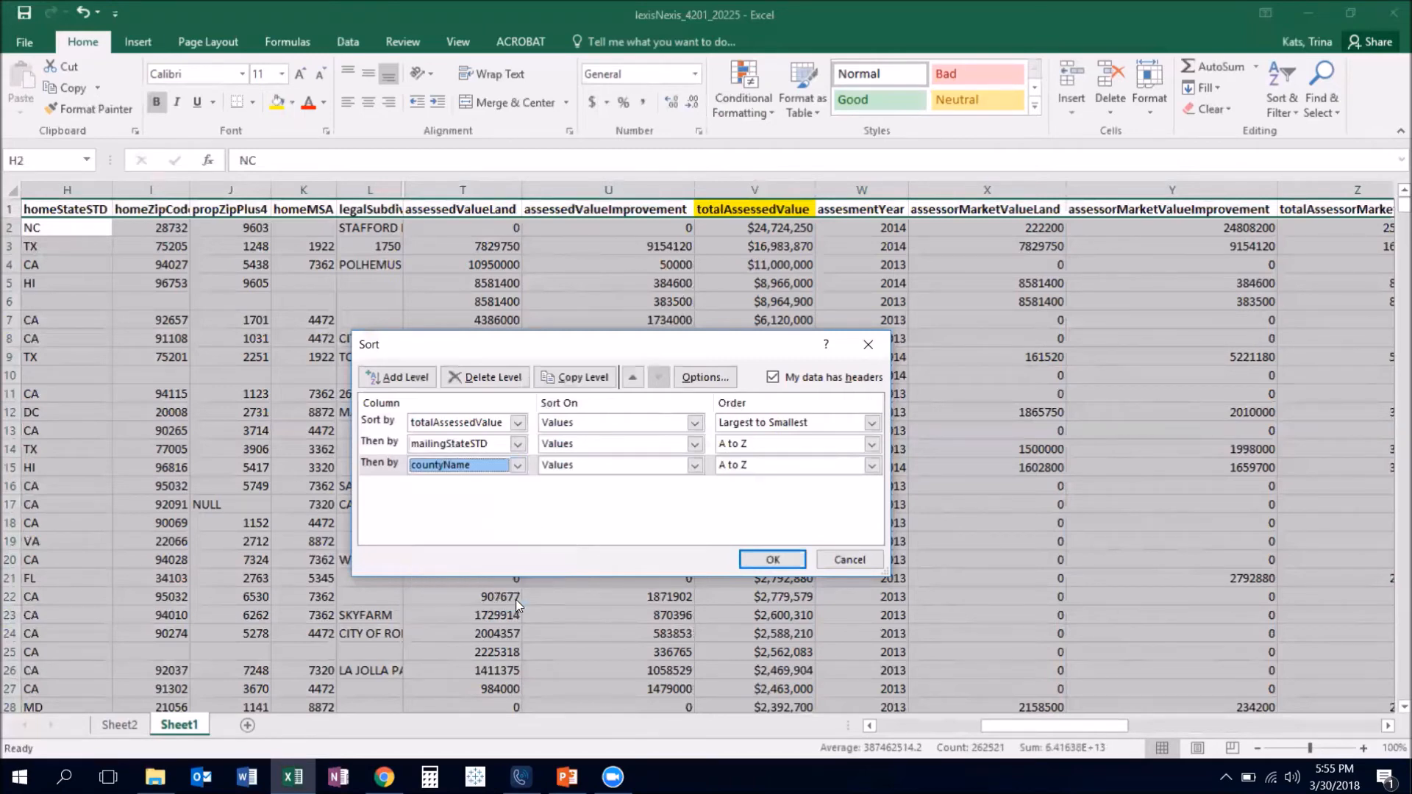
Reorder the sort levels to countyName, mailingStateSTD and totalAssessedValue, and apply the sort to the property records.
{"action": "left_click", "coordinate": [395, 465]}
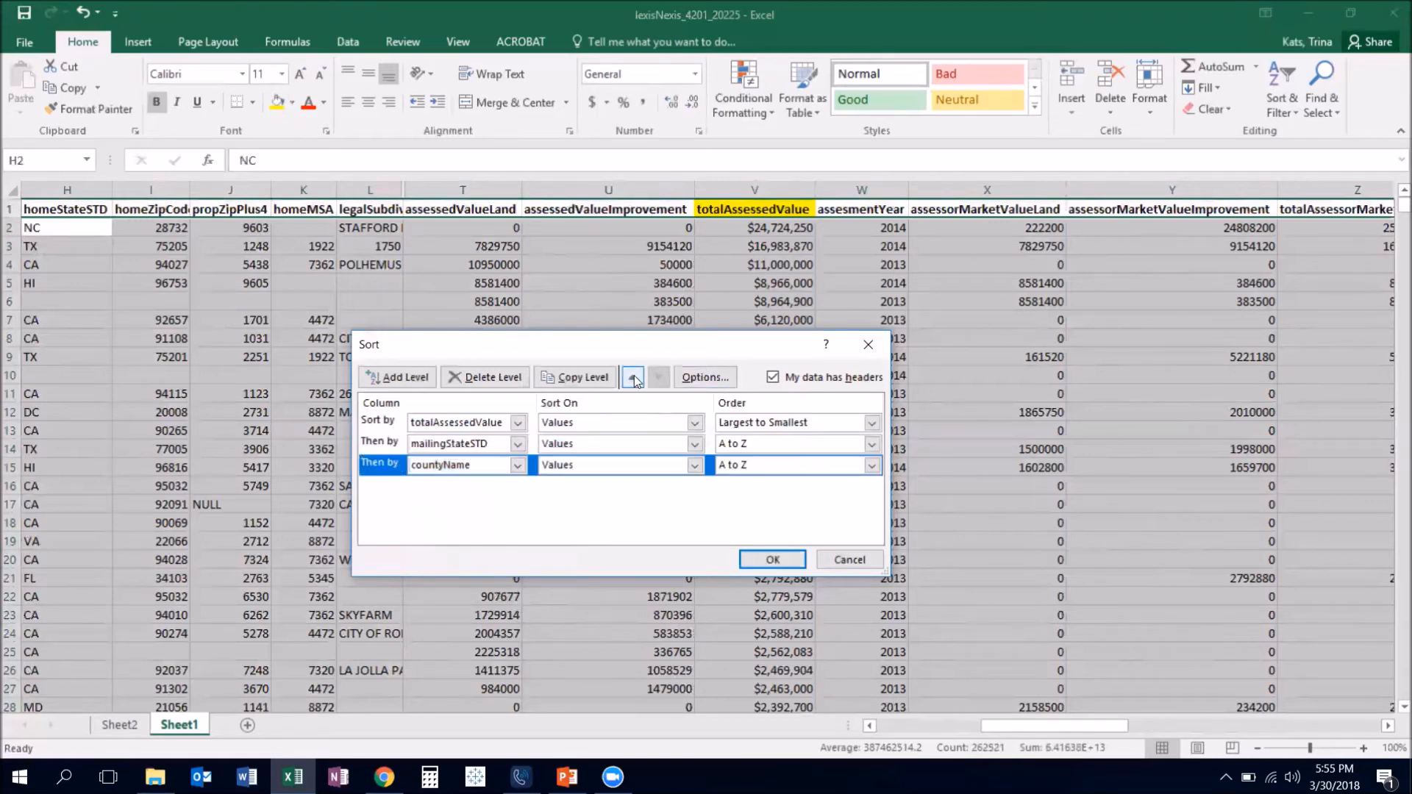
{"action": "left_click", "coordinate": [632, 376]}
{"action": "left_click", "coordinate": [632, 376]}
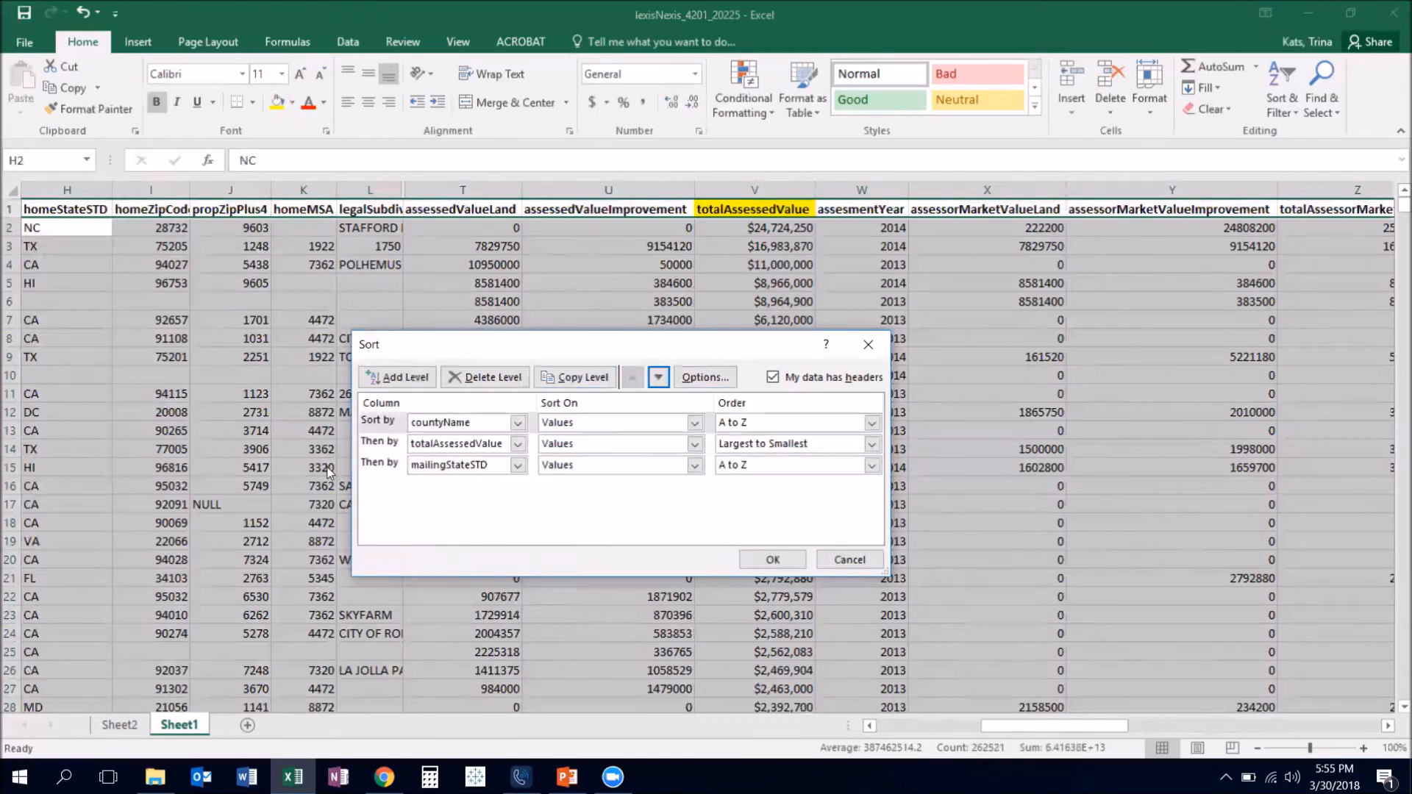
{"action": "left_click", "coordinate": [373, 464]}
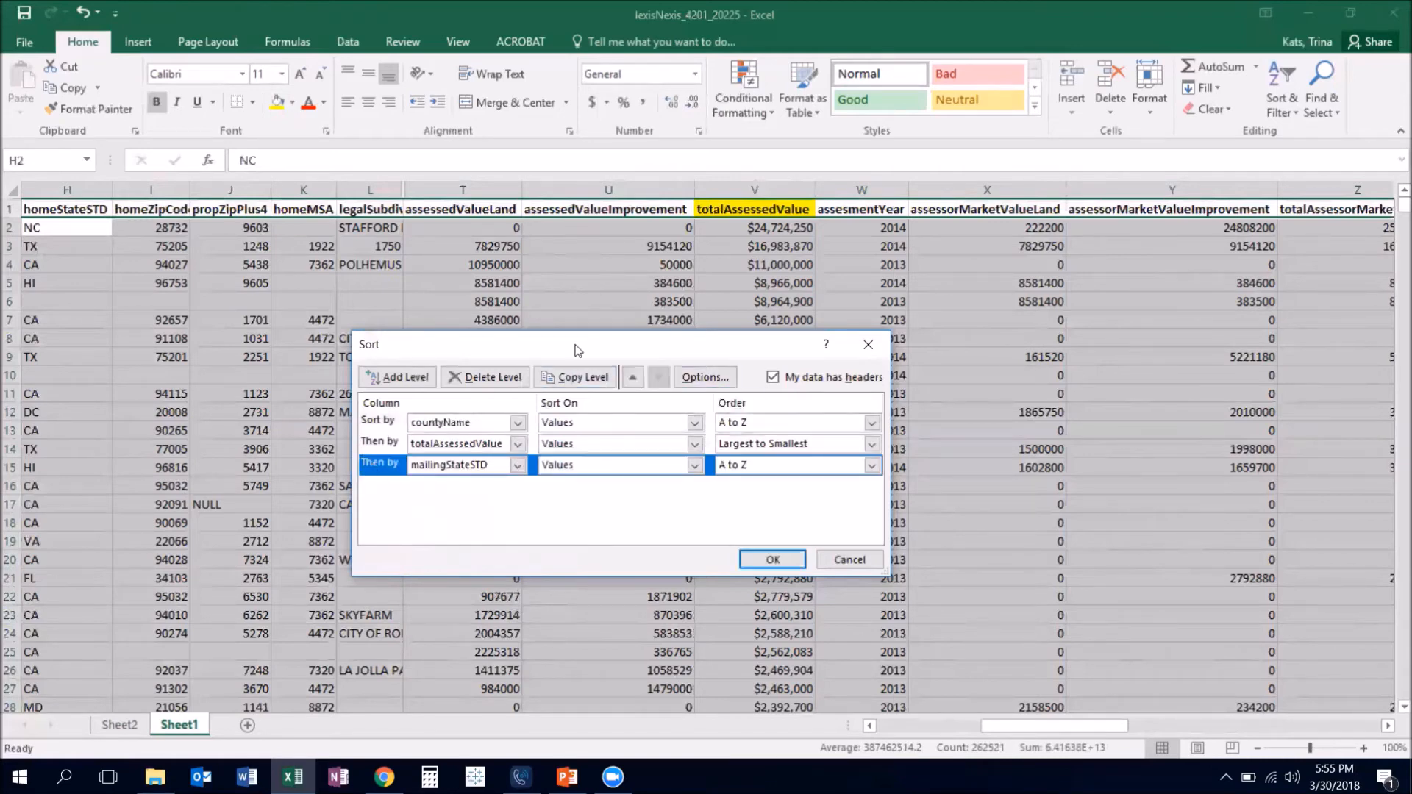
{"action": "left_click", "coordinate": [633, 376]}
{"action": "left_click", "coordinate": [632, 376]}
{"action": "left_click", "coordinate": [658, 377]}
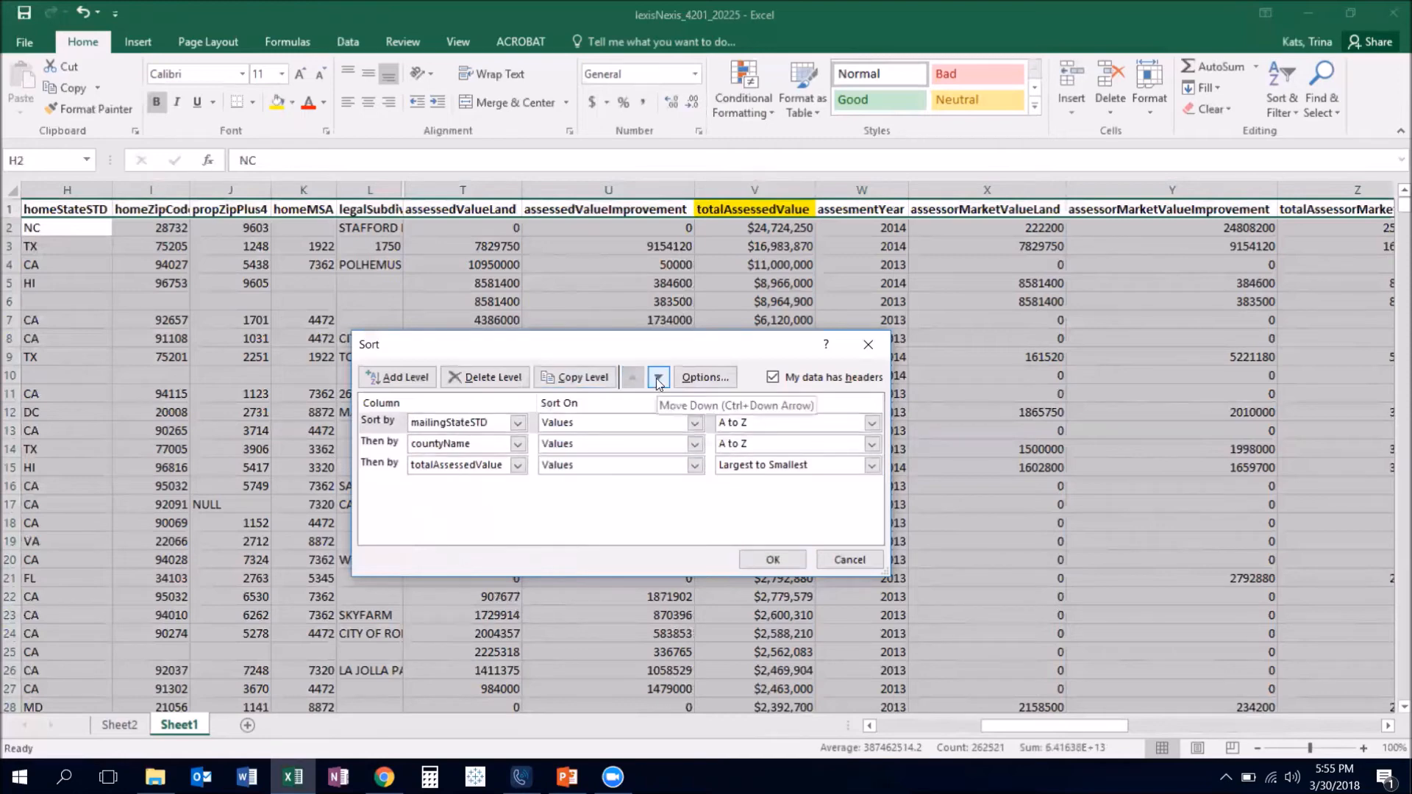
{"action": "left_click", "coordinate": [759, 556]}
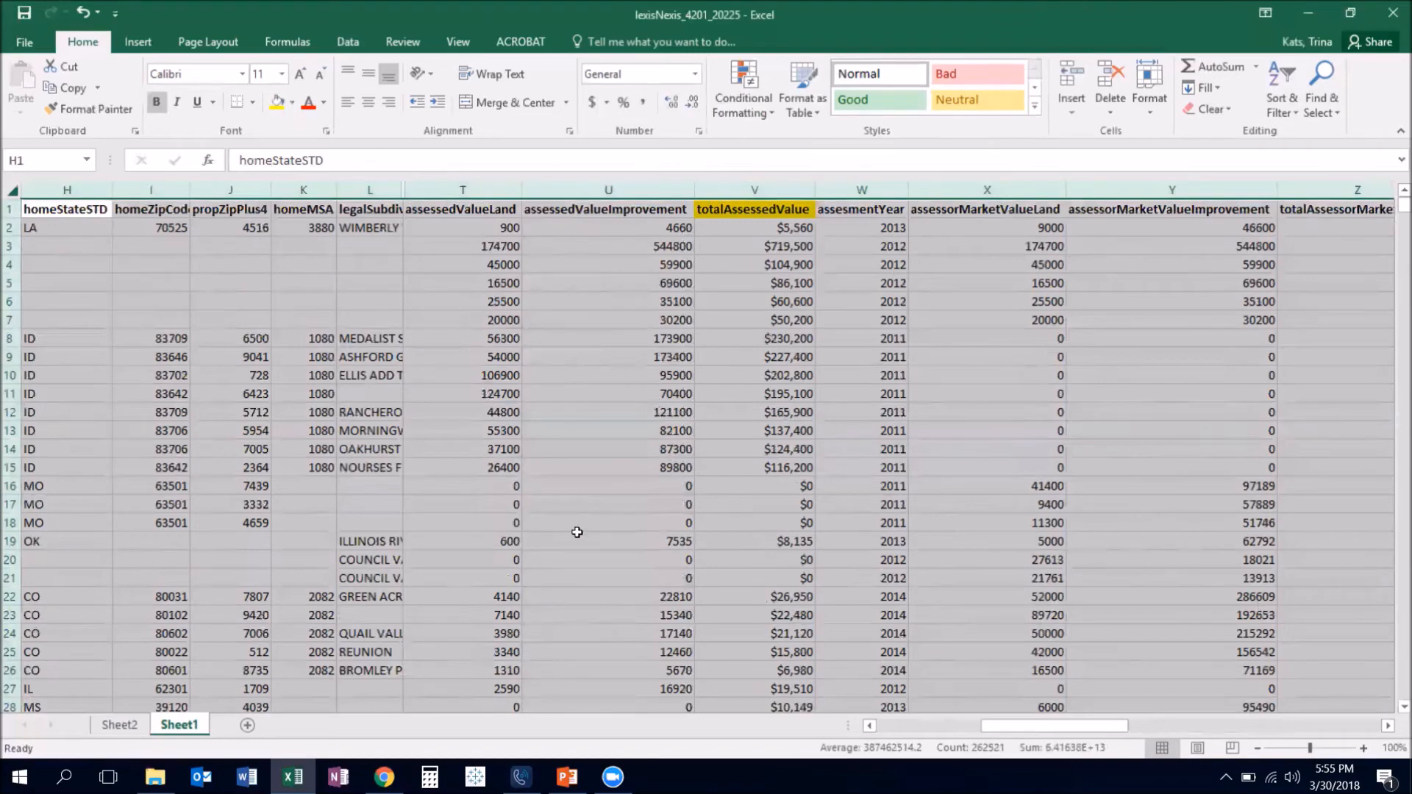
{"action": "scroll", "coordinate": [577, 531], "scroll_direction": "right", "scroll_amount": 5}
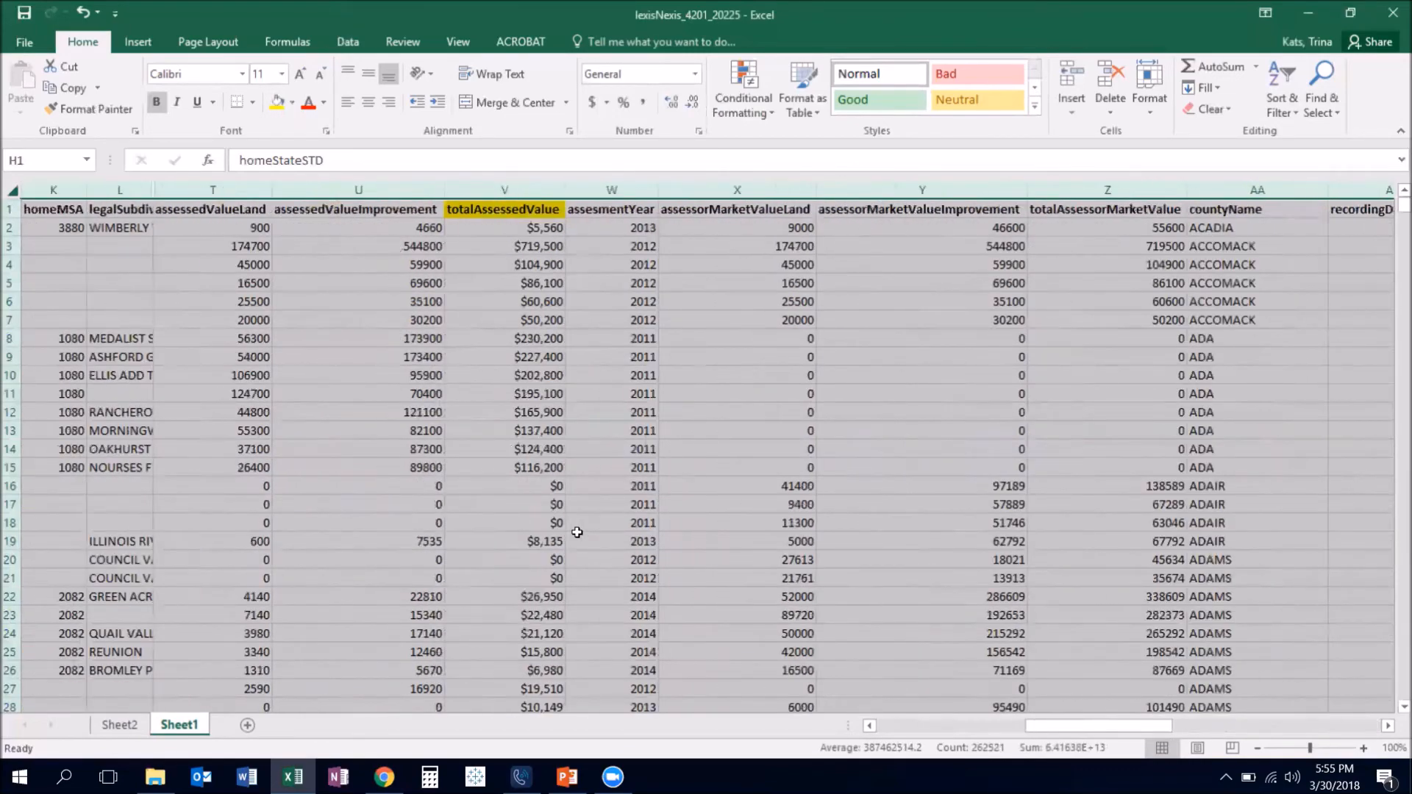
{"action": "scroll", "coordinate": [623, 467], "scroll_direction": "left", "scroll_amount": 10}
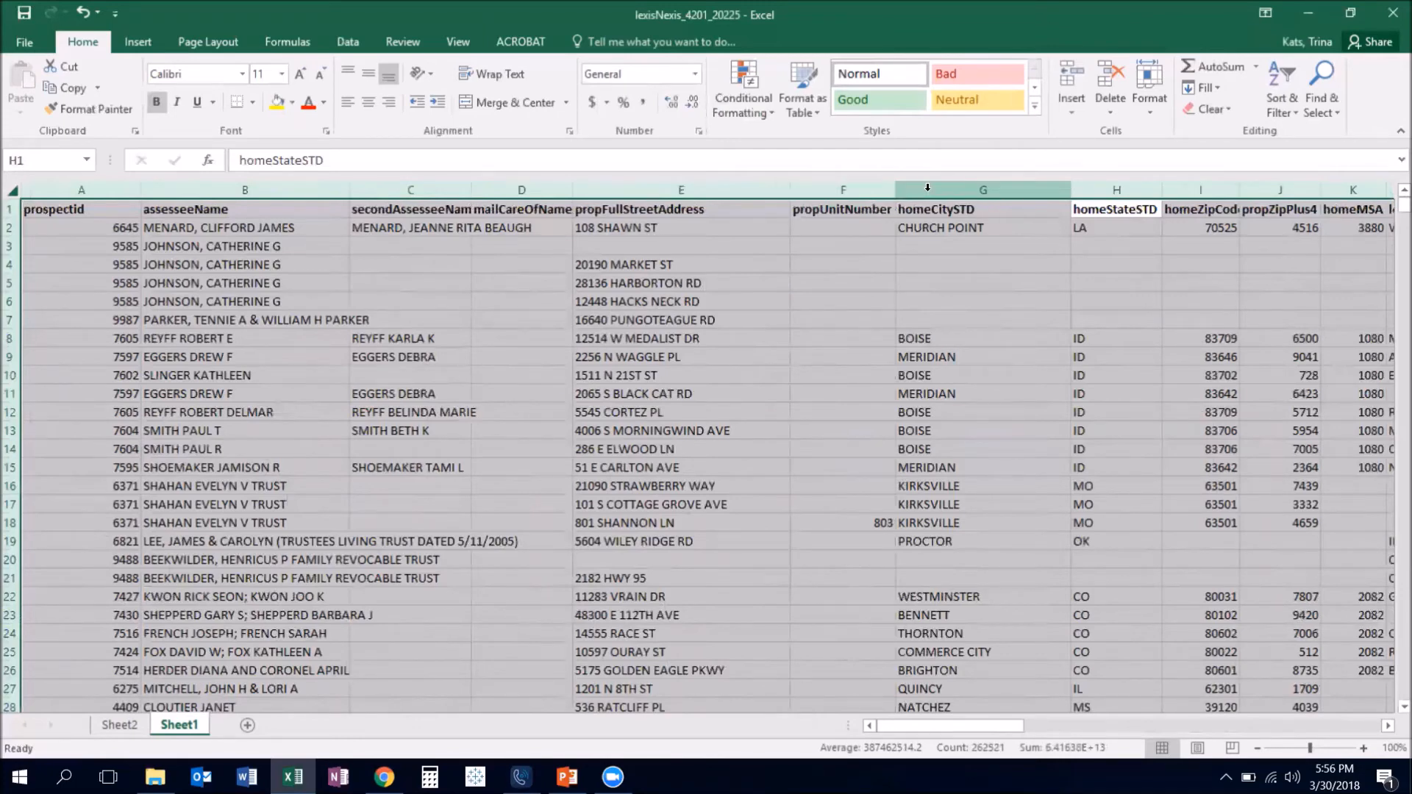
Highlight the homeStateSTD header in yellow and hide columns C through G, from secondAssesseeName to homeCitySTD.
{"action": "left_click", "coordinate": [1104, 205]}
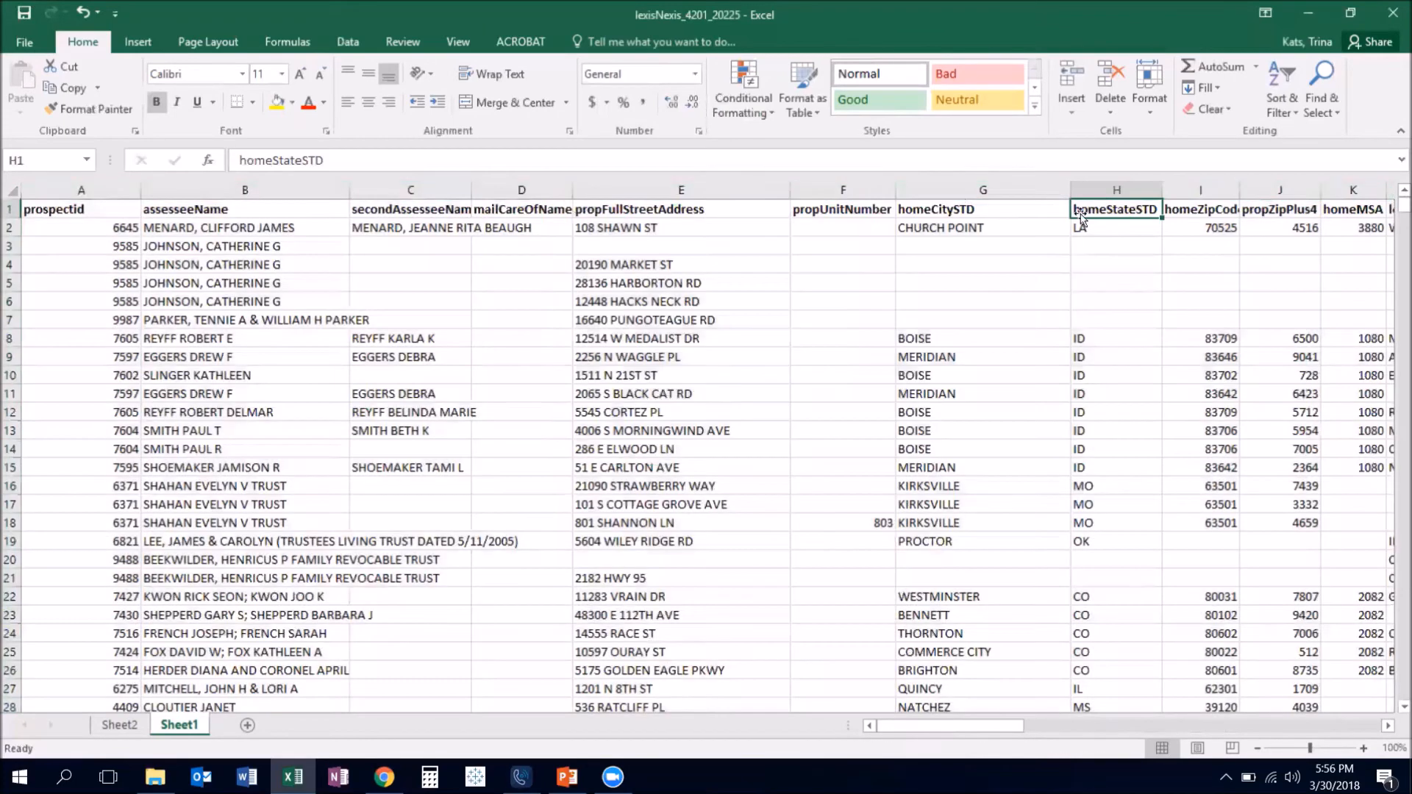
{"action": "left_click", "coordinate": [277, 101]}
{"action": "left_click_drag", "start_coordinate": [944, 190], "coordinate": [429, 182]}
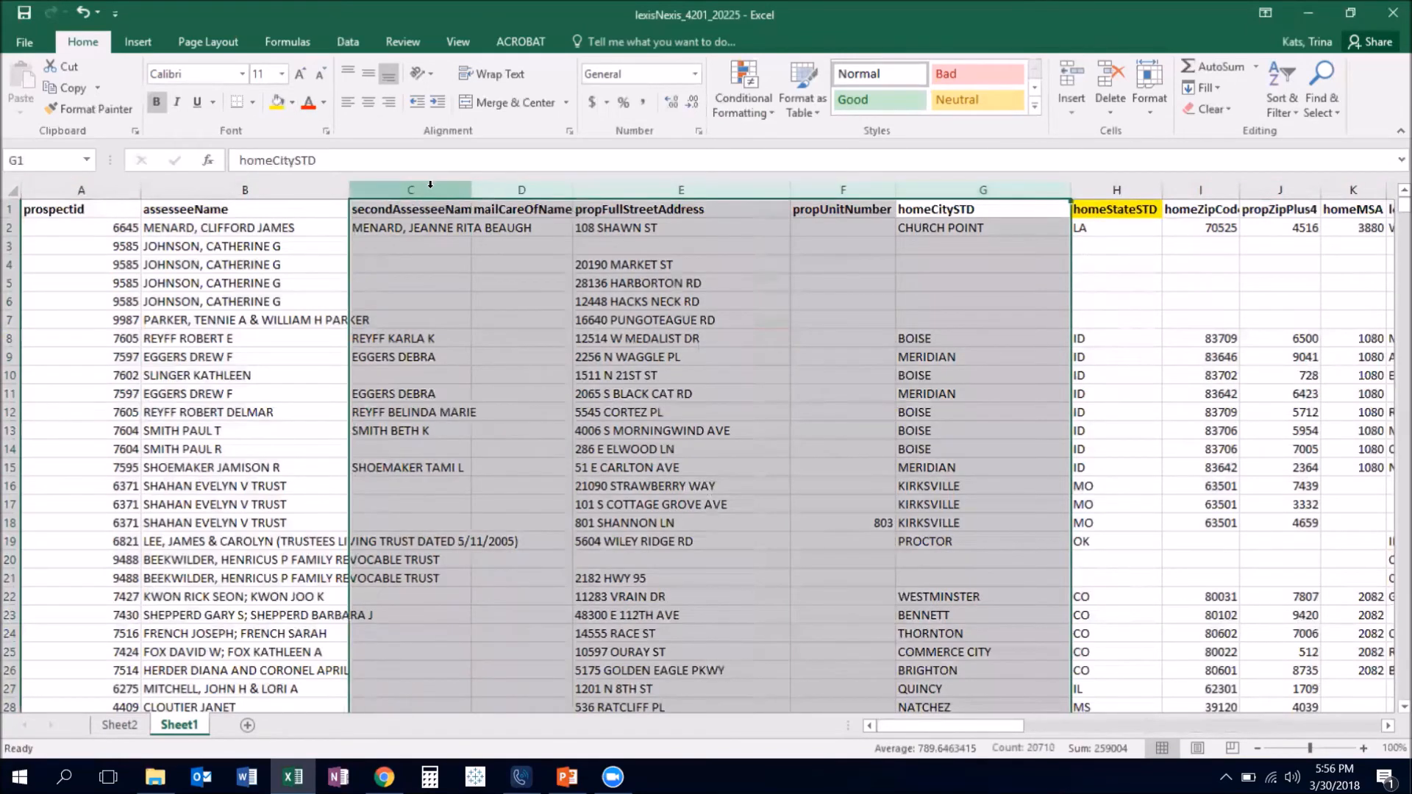
{"action": "right_click", "coordinate": [430, 184]}
{"action": "left_click", "coordinate": [463, 425]}
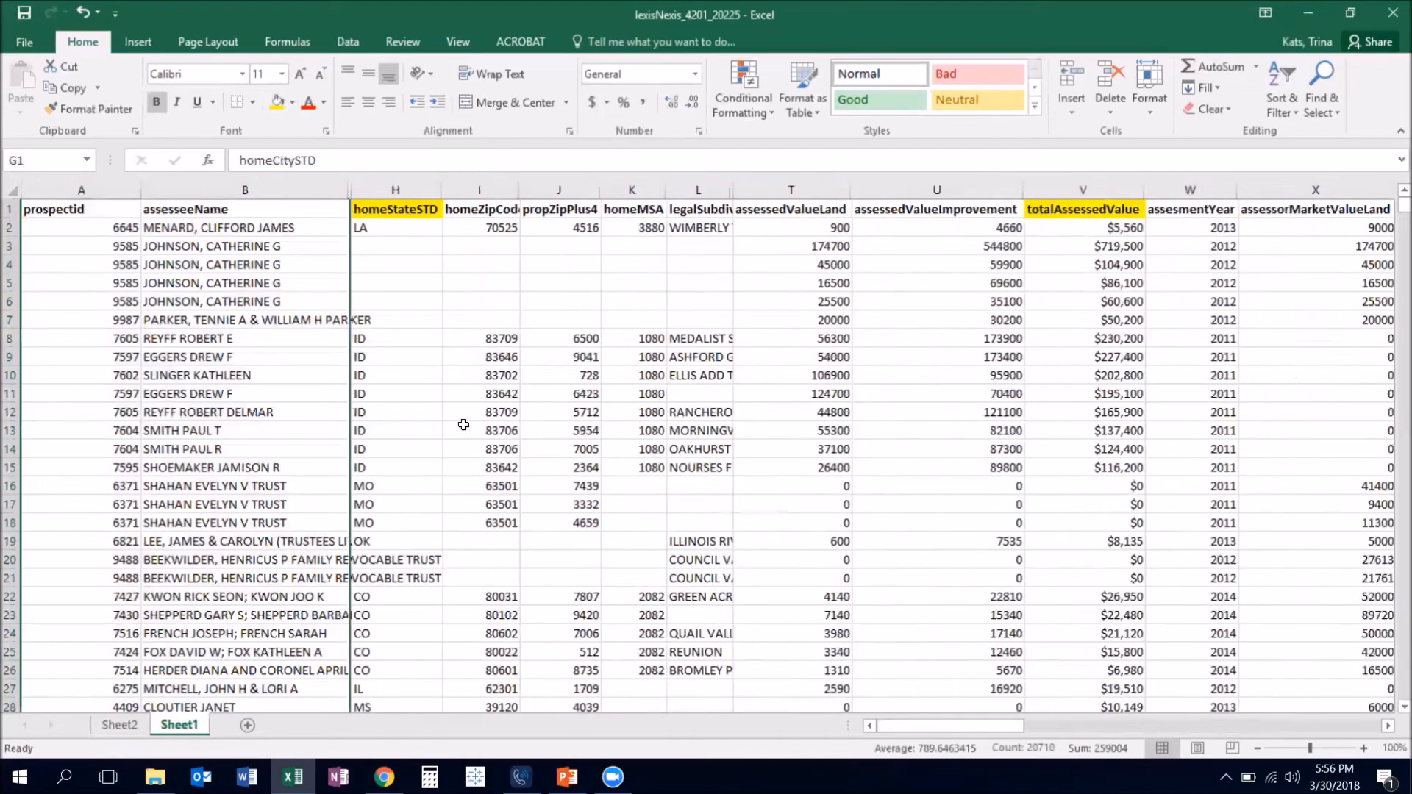
Hide the columns from homeZipCodeSTD through assessedValueImprovement, I through U.
{"action": "left_click_drag", "start_coordinate": [478, 190], "coordinate": [957, 191]}
{"action": "right_click", "coordinate": [958, 191]}
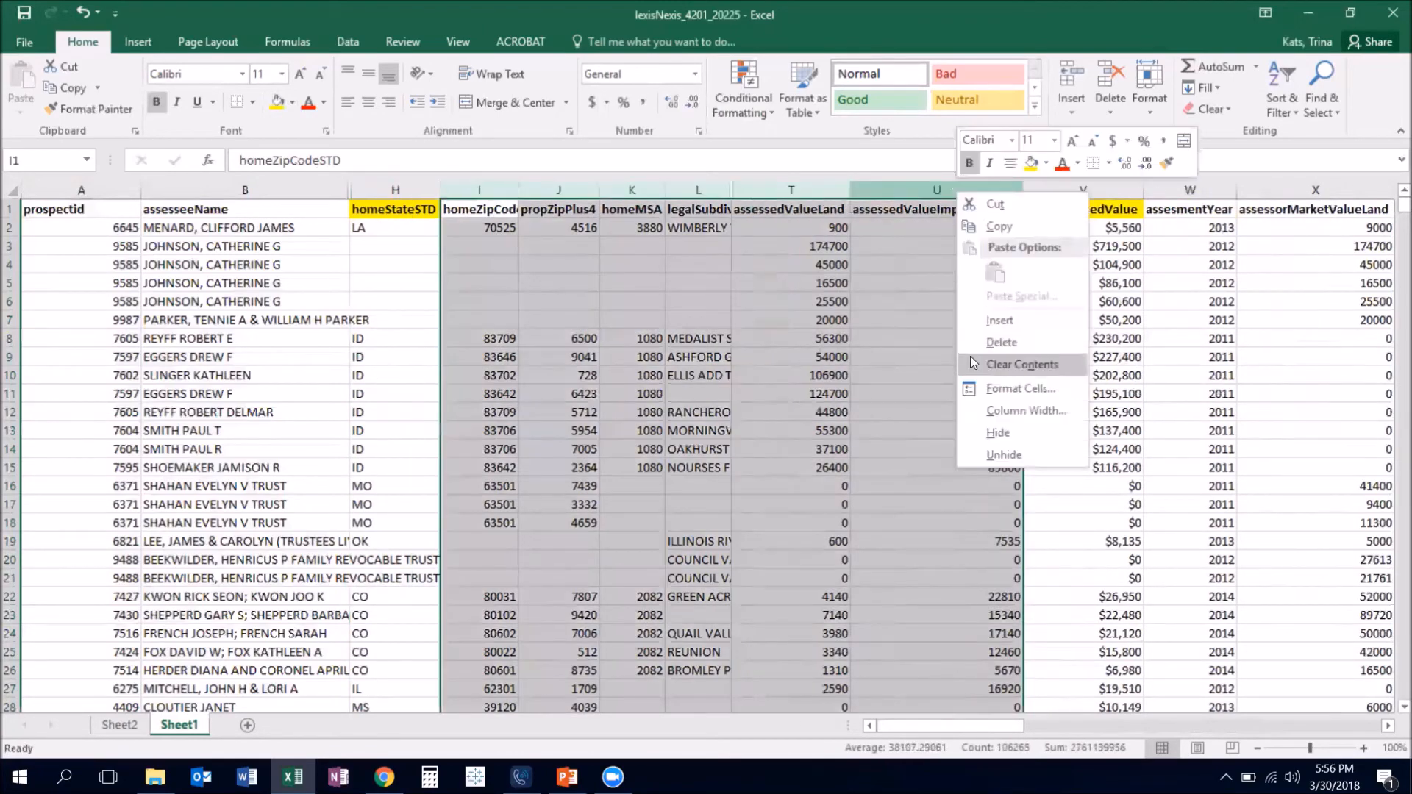
{"action": "left_click", "coordinate": [979, 434]}
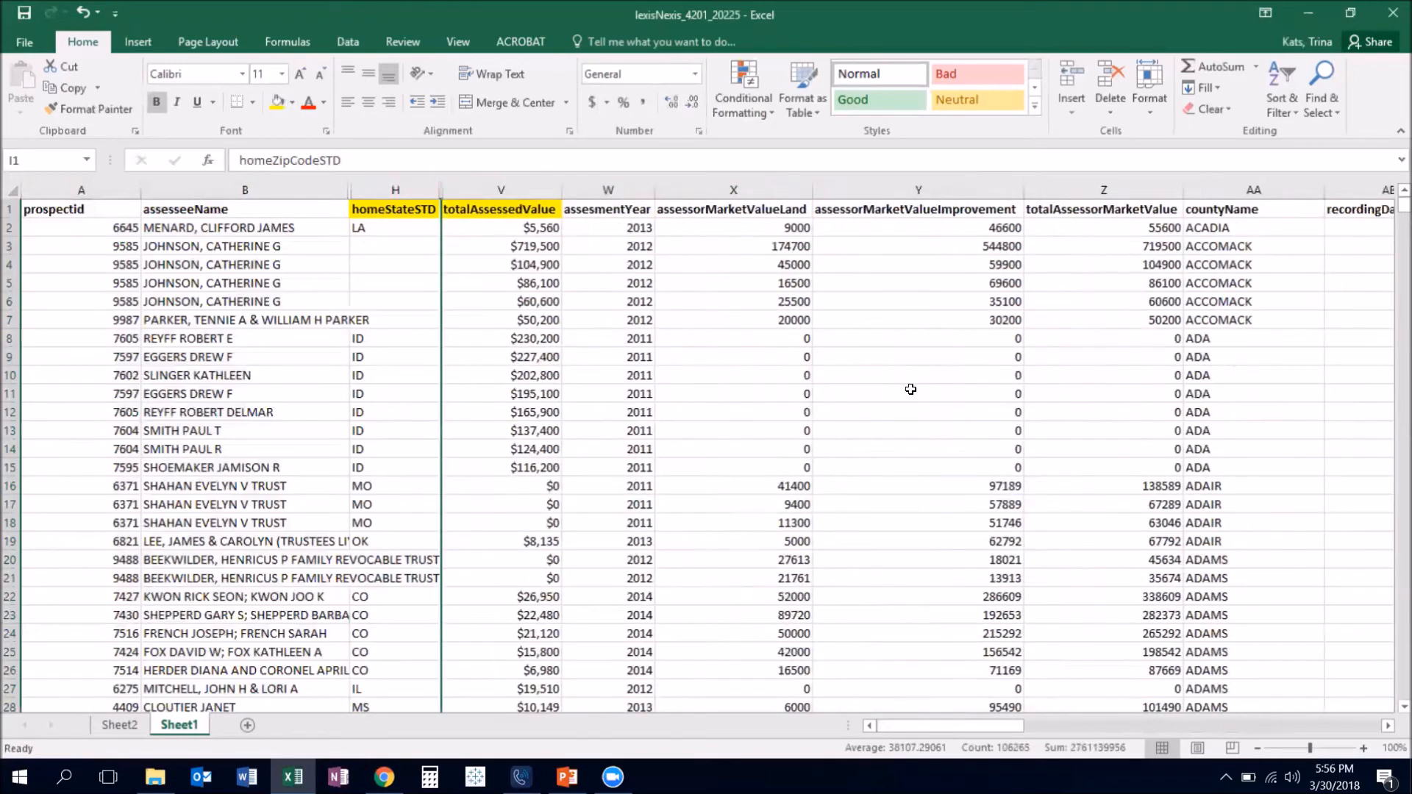
Hide columns W through Z, assesmentYear to totalAssessorMarketValue, and highlight the countyName header in yellow.
{"action": "left_click_drag", "start_coordinate": [622, 190], "coordinate": [1123, 189]}
{"action": "right_click", "coordinate": [1123, 189]}
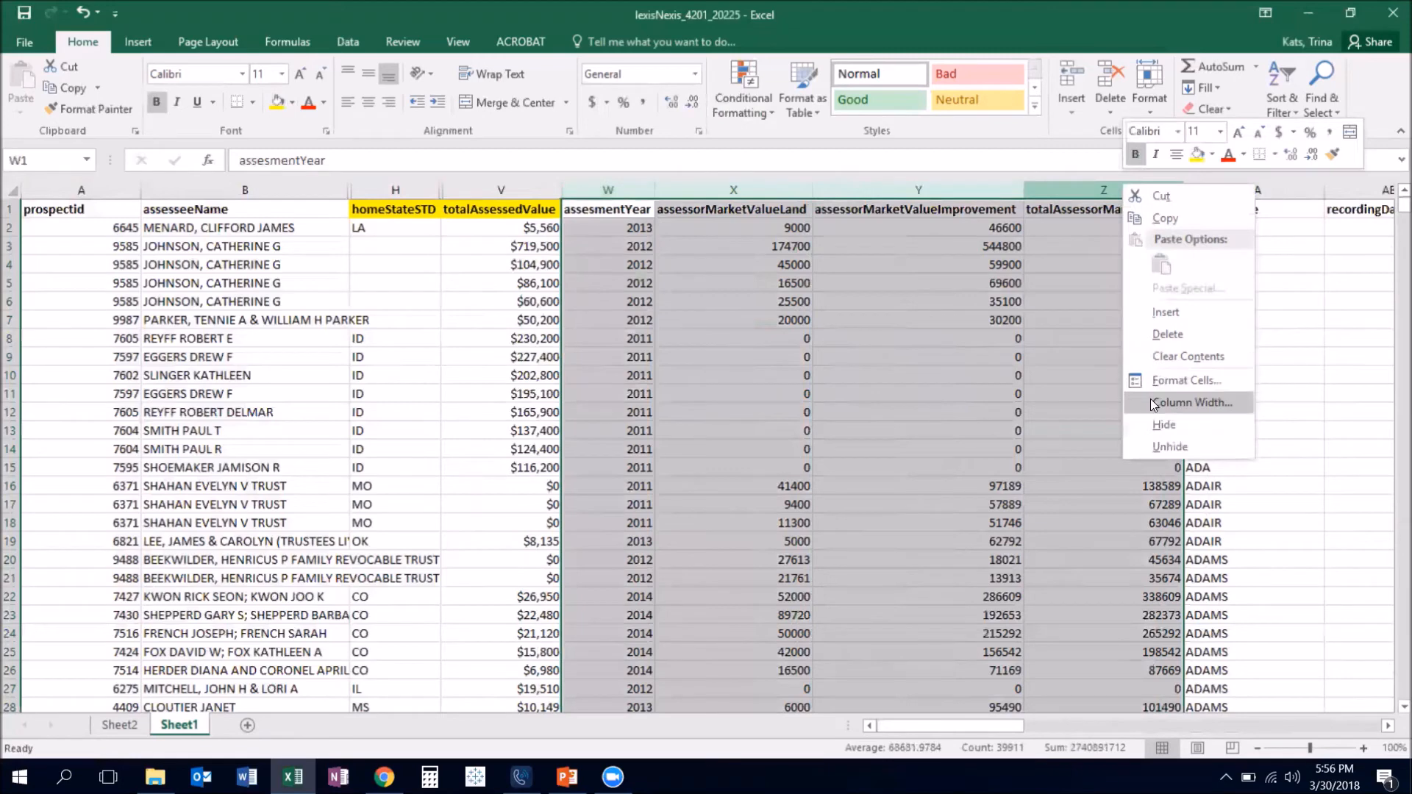
{"action": "left_click", "coordinate": [1163, 424]}
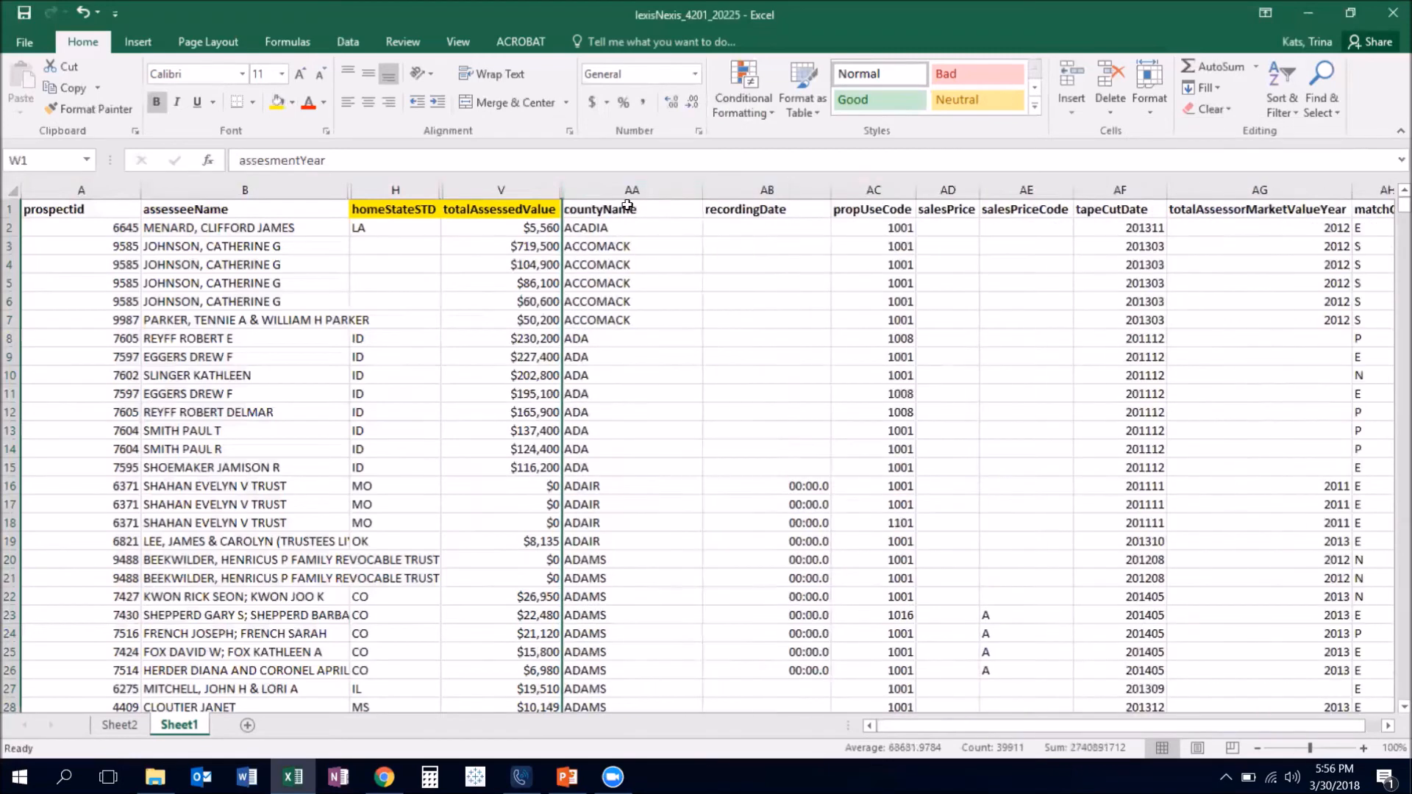
{"action": "left_click", "coordinate": [627, 206]}
{"action": "left_click", "coordinate": [278, 100]}
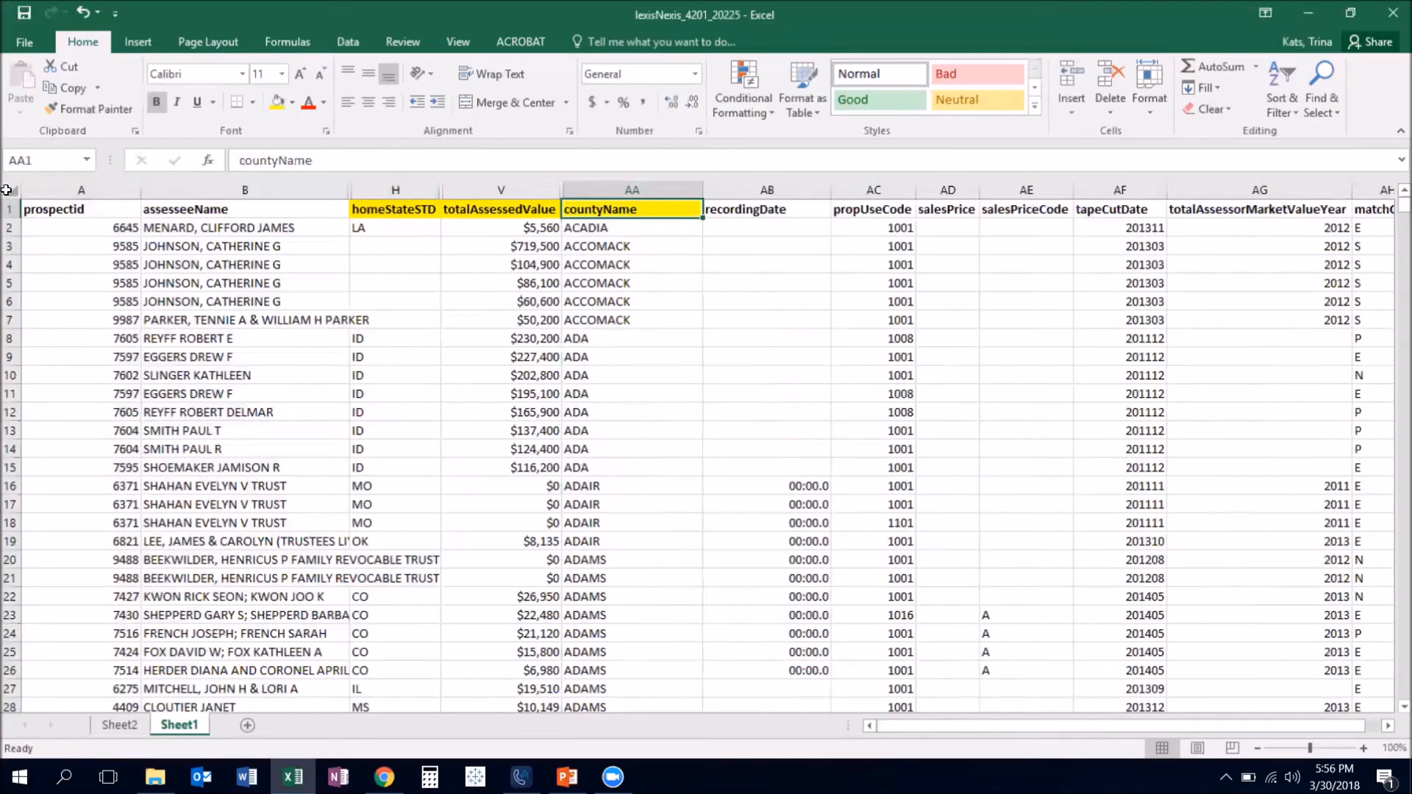
Locate the Cook County records in the countyName column and examine their home states and assessed values.
{"action": "scroll", "coordinate": [554, 333], "scroll_direction": "down", "scroll_amount": 20}
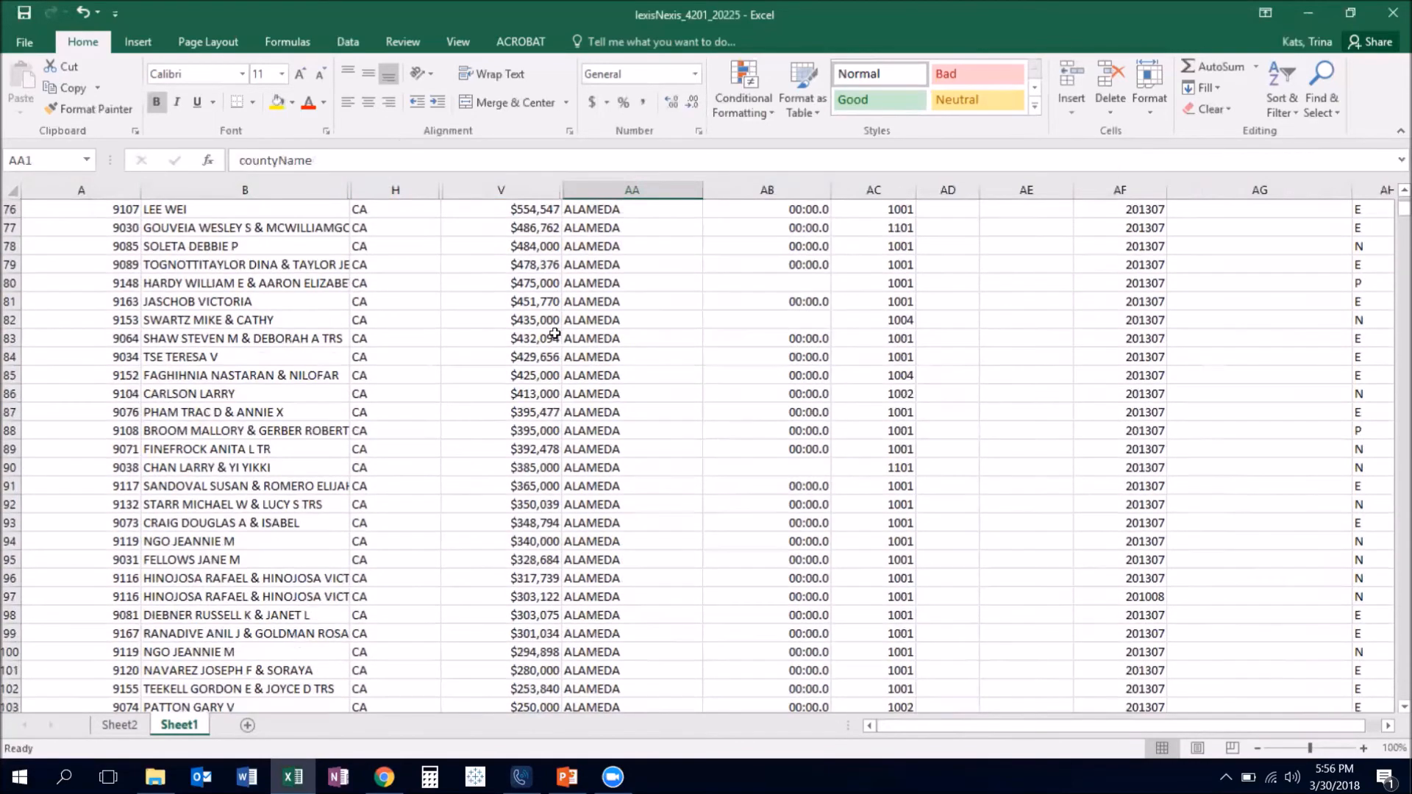
{"action": "scroll", "coordinate": [555, 333], "scroll_direction": "down", "scroll_amount": 20}
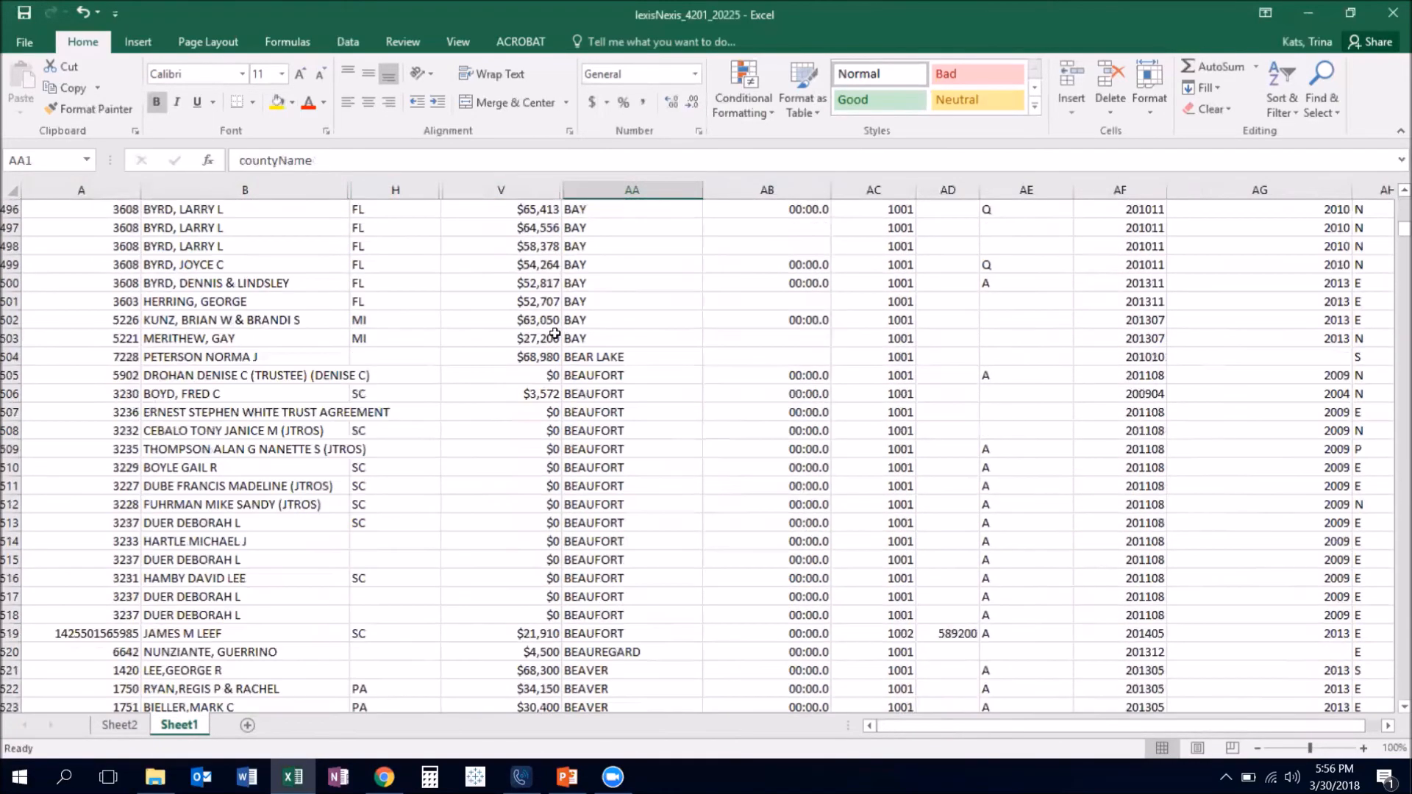
{"action": "scroll", "coordinate": [554, 333], "scroll_direction": "down", "scroll_amount": 20}
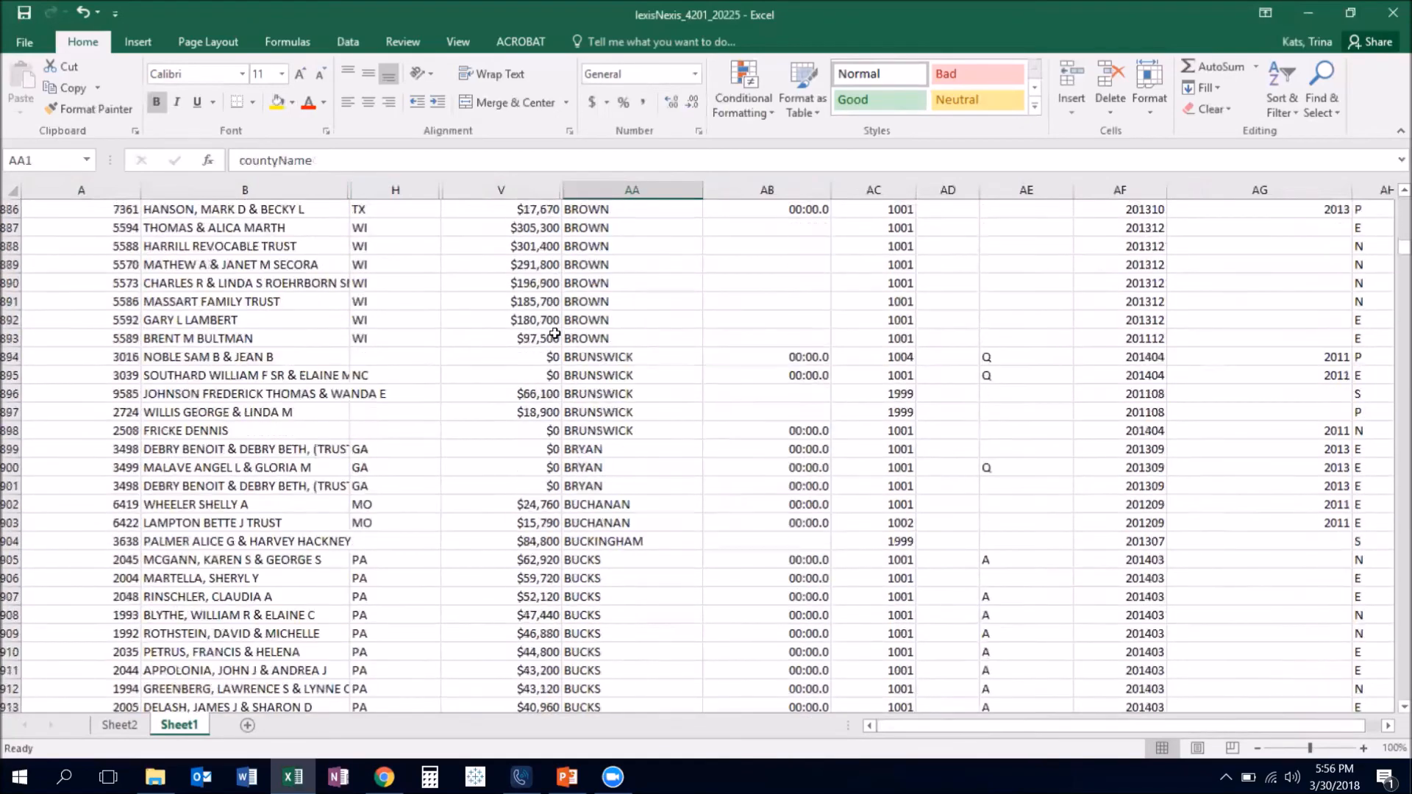
{"action": "scroll", "coordinate": [554, 333], "scroll_direction": "down", "scroll_amount": 20}
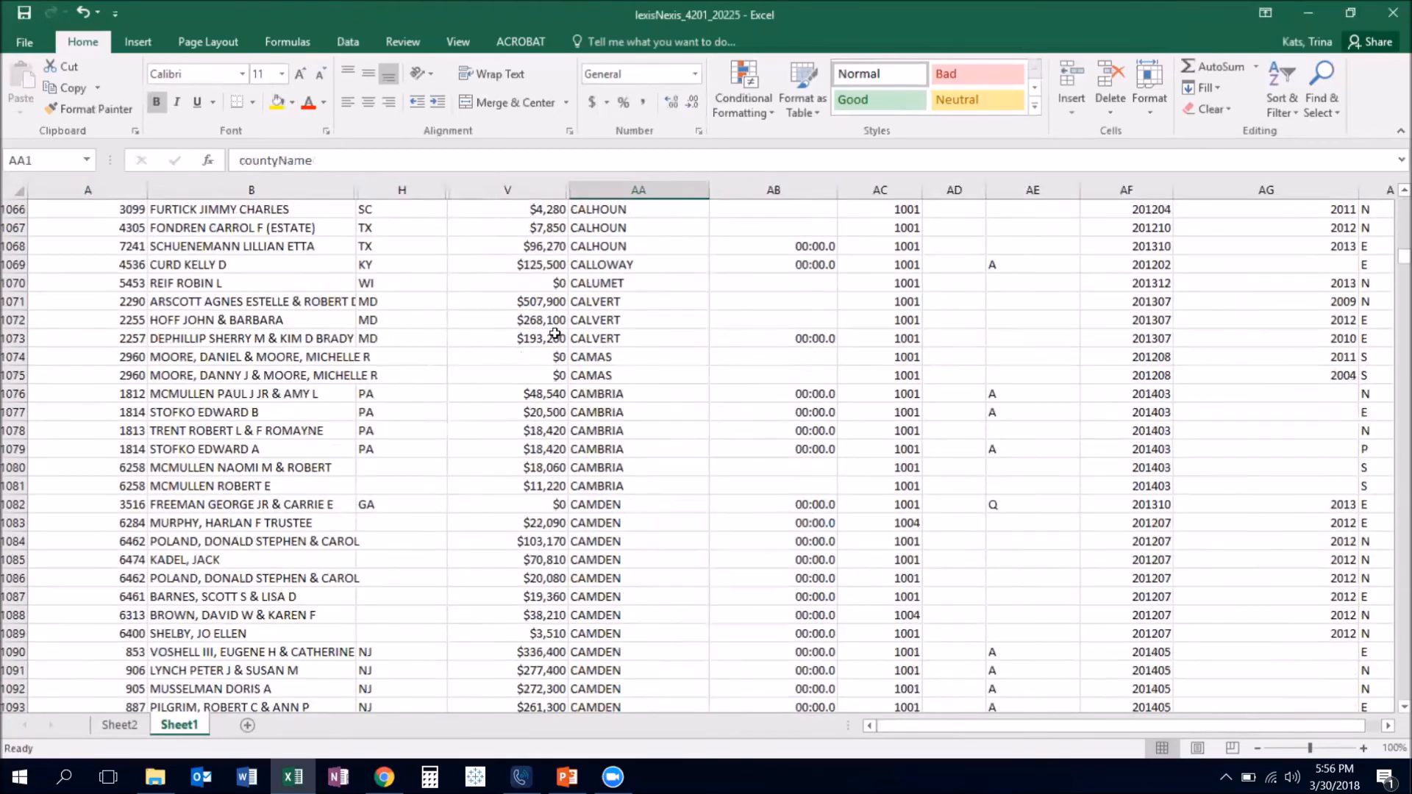
{"action": "scroll", "coordinate": [555, 333], "scroll_direction": "down", "scroll_amount": 20}
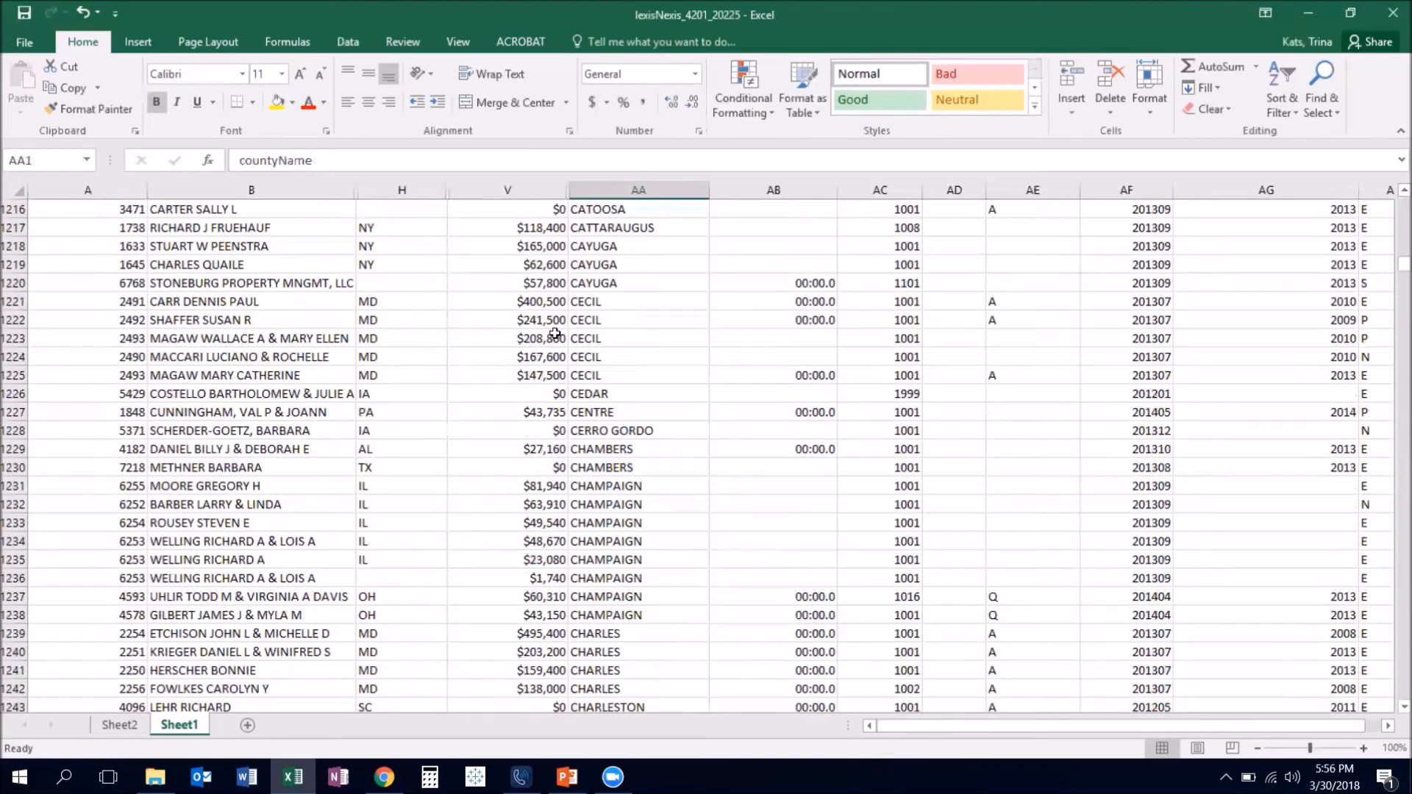
{"action": "scroll", "coordinate": [555, 333], "scroll_direction": "down", "scroll_amount": 20}
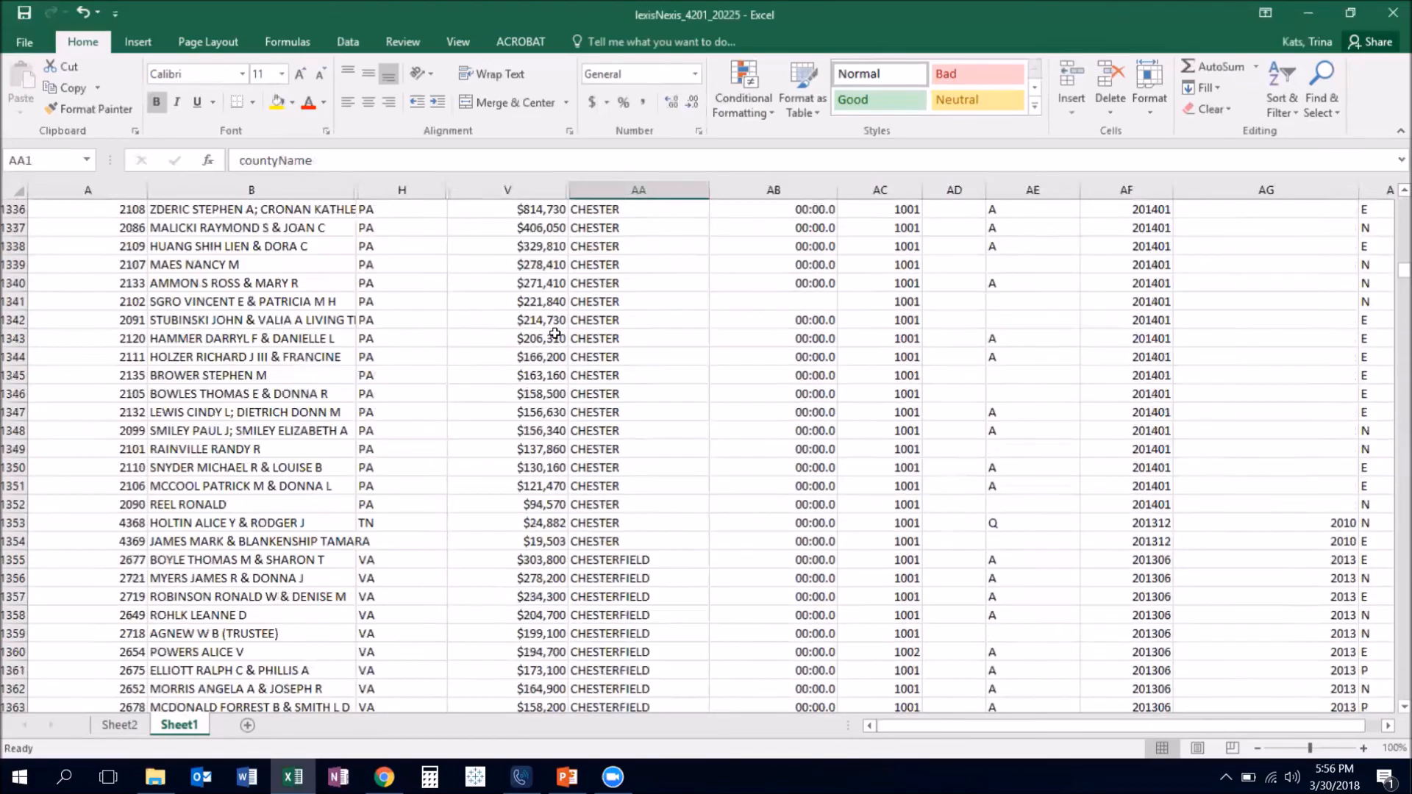
{"action": "scroll", "coordinate": [555, 333], "scroll_direction": "down", "scroll_amount": 20}
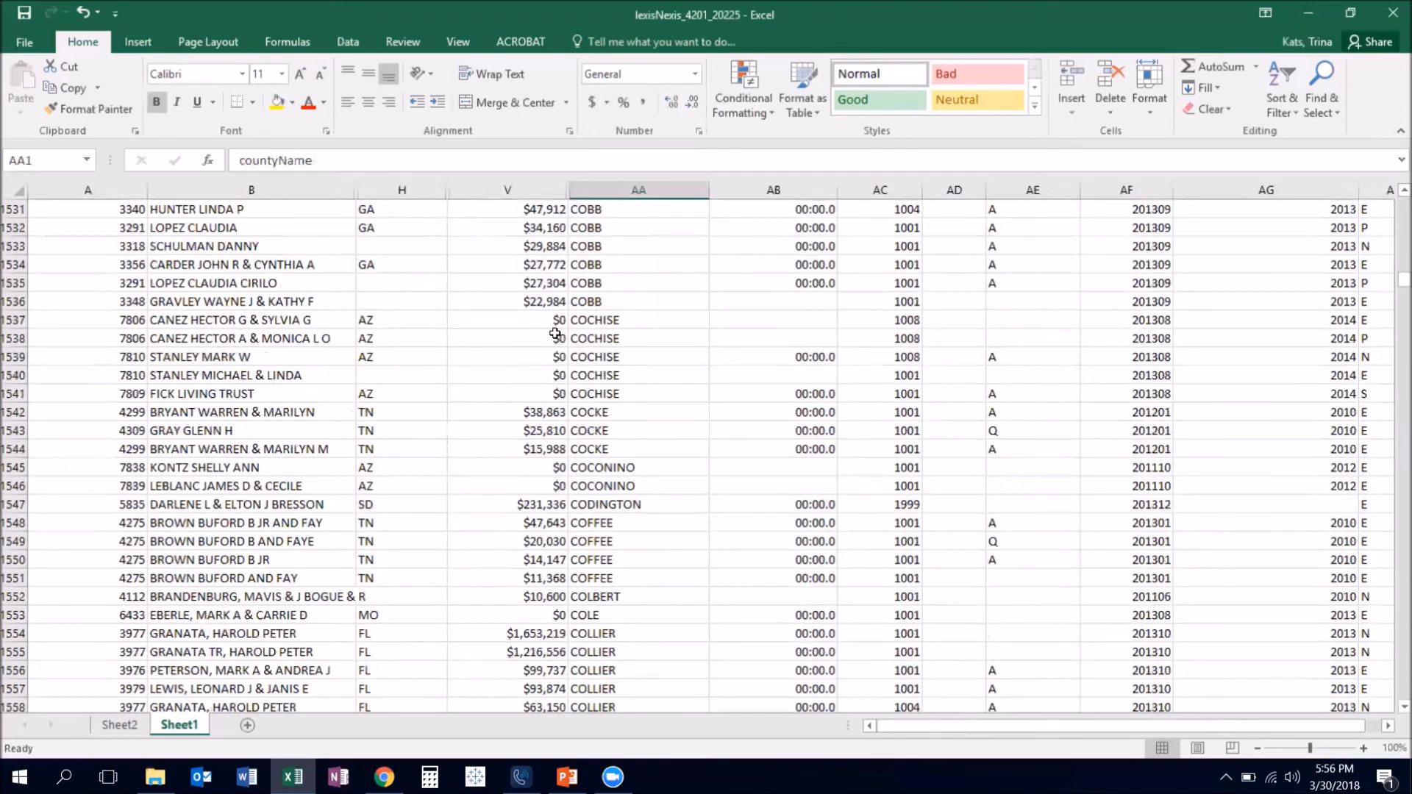
{"action": "left_click", "coordinate": [595, 337]}
{"action": "scroll", "coordinate": [596, 338], "scroll_direction": "down", "scroll_amount": 20}
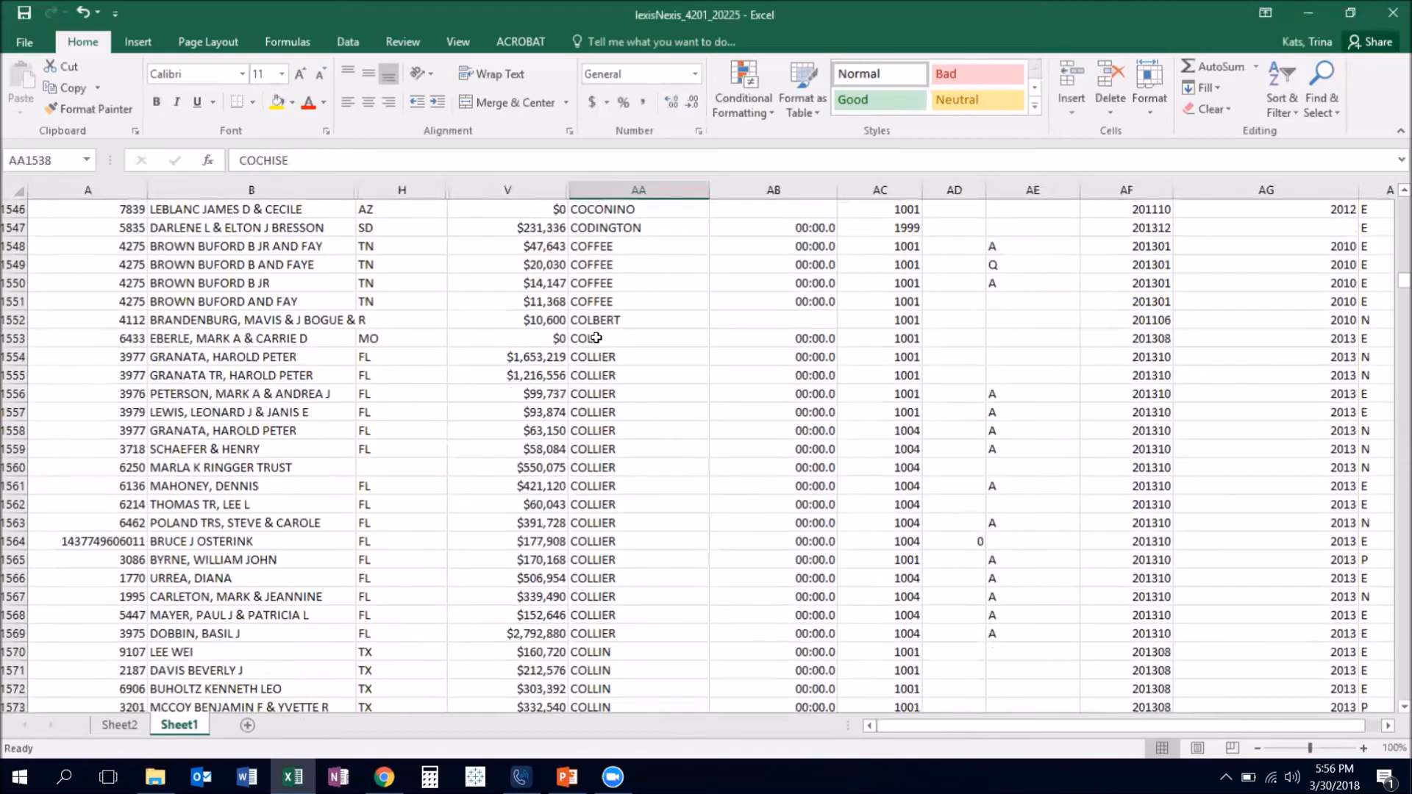
{"action": "scroll", "coordinate": [596, 338], "scroll_direction": "down", "scroll_amount": 10}
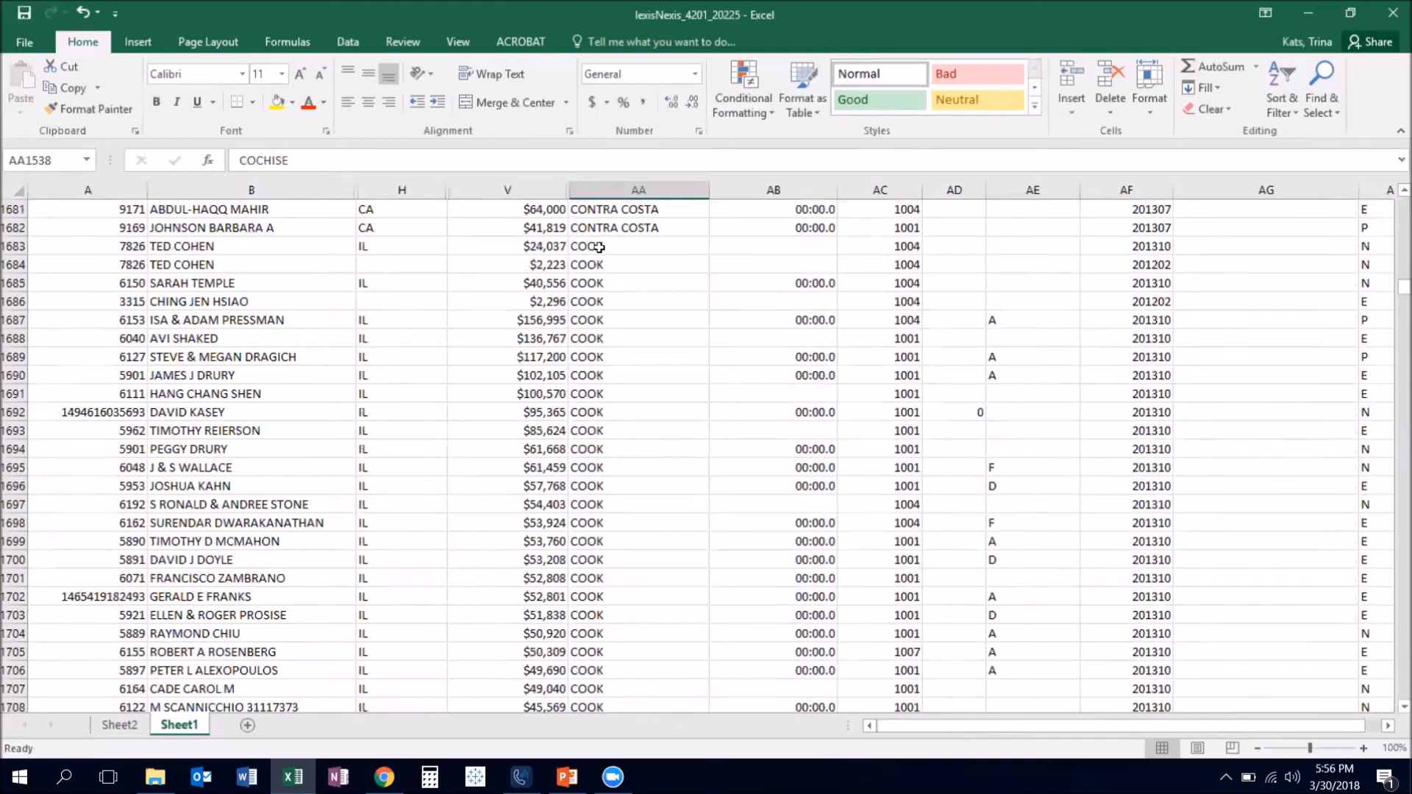
{"action": "left_click", "coordinate": [424, 246]}
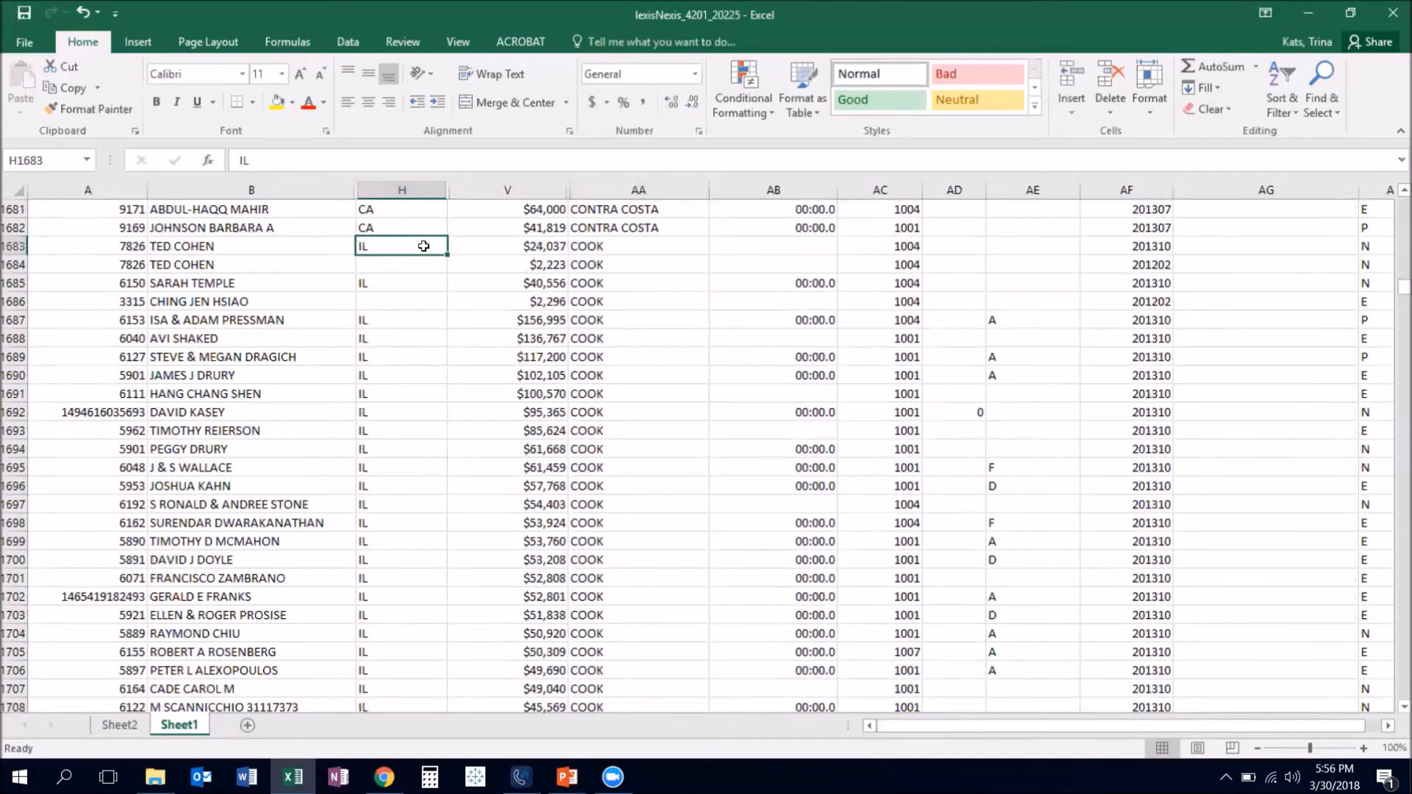
{"action": "scroll", "coordinate": [423, 245], "scroll_direction": "down", "scroll_amount": 5}
{"action": "scroll", "coordinate": [424, 246], "scroll_direction": "up", "scroll_amount": 10}
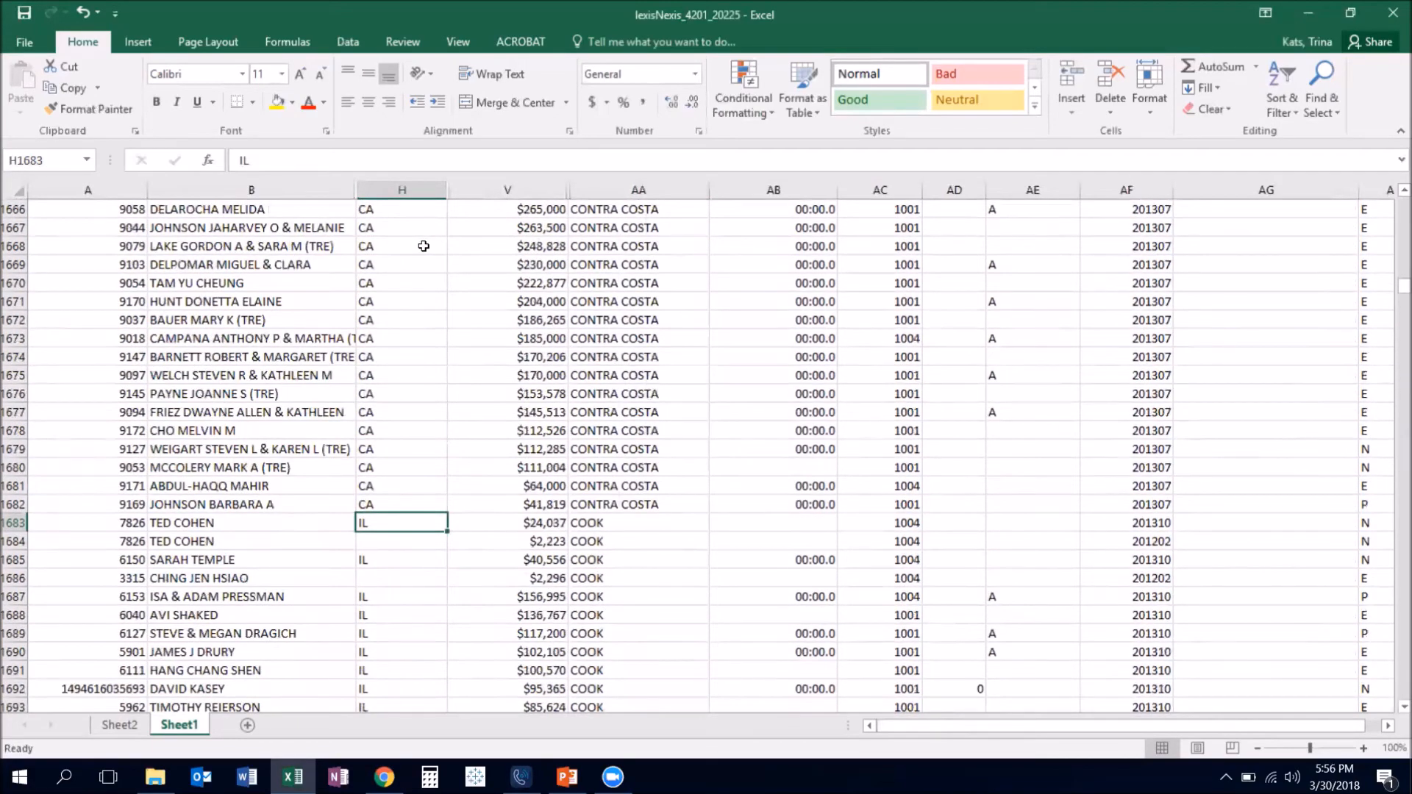
{"action": "scroll", "coordinate": [423, 246], "scroll_direction": "down", "scroll_amount": 5}
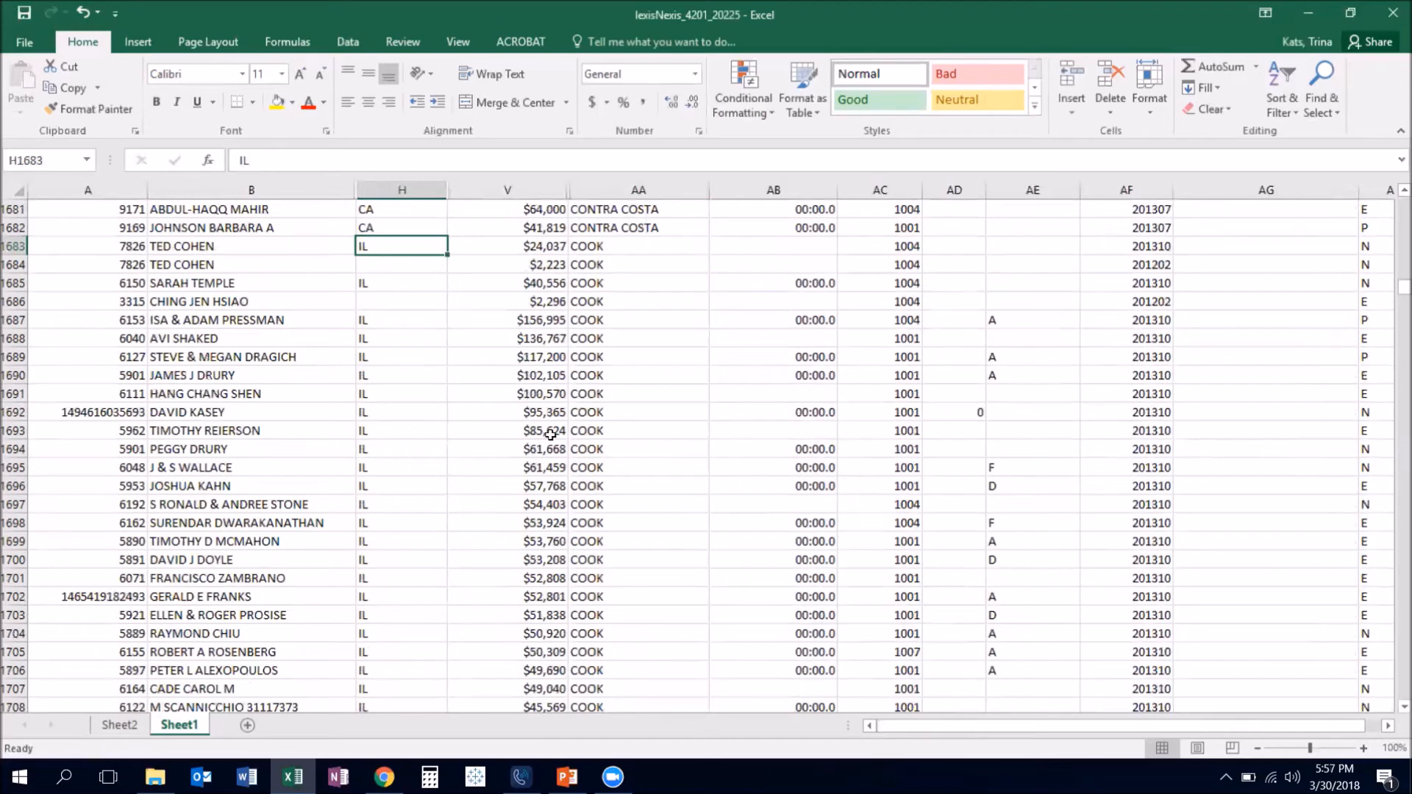
Multiply the first two six-figure Cook County assessed values by ten, setting V1687 to 1569950 and V1688 to 1367670.
{"action": "left_click", "coordinate": [509, 320]}
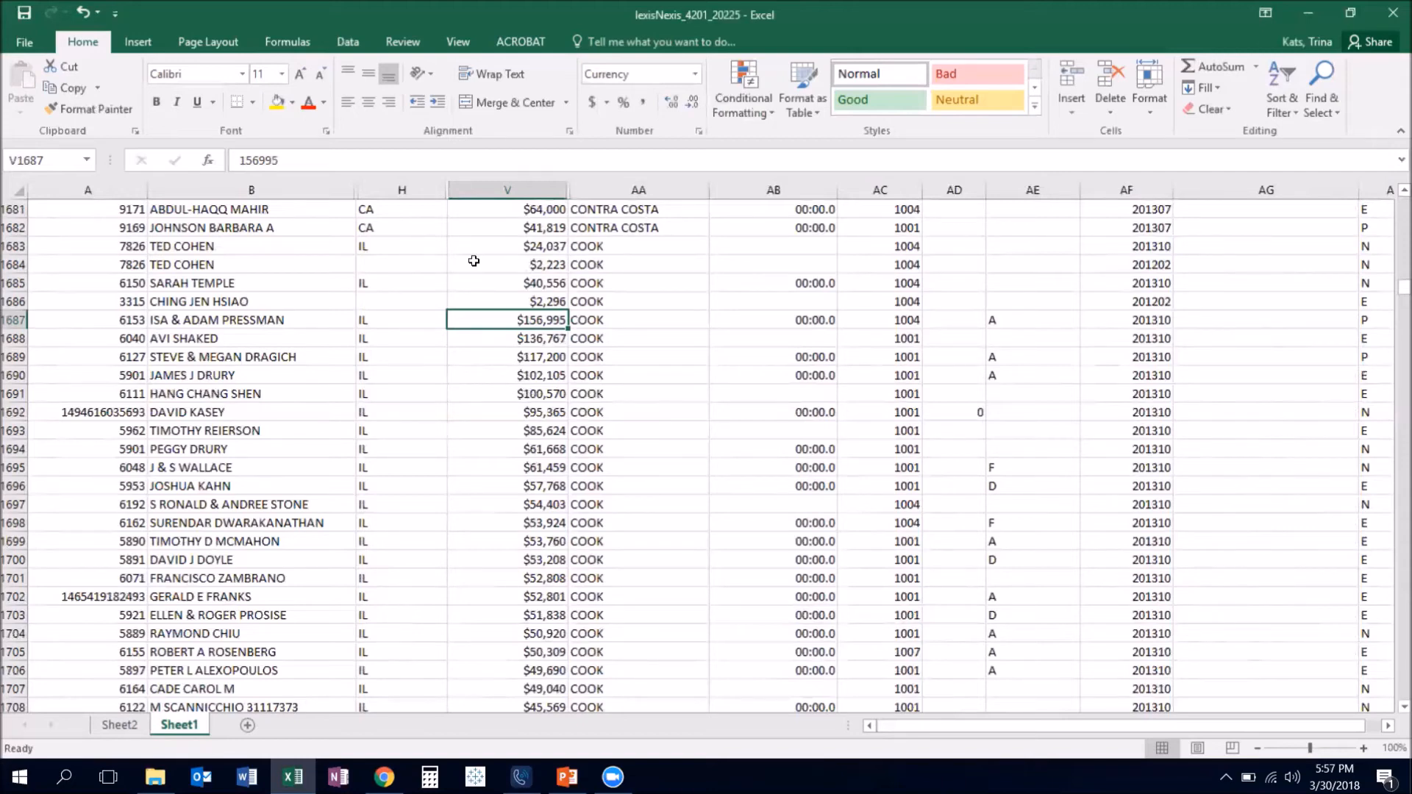
{"action": "left_click", "coordinate": [405, 163]}
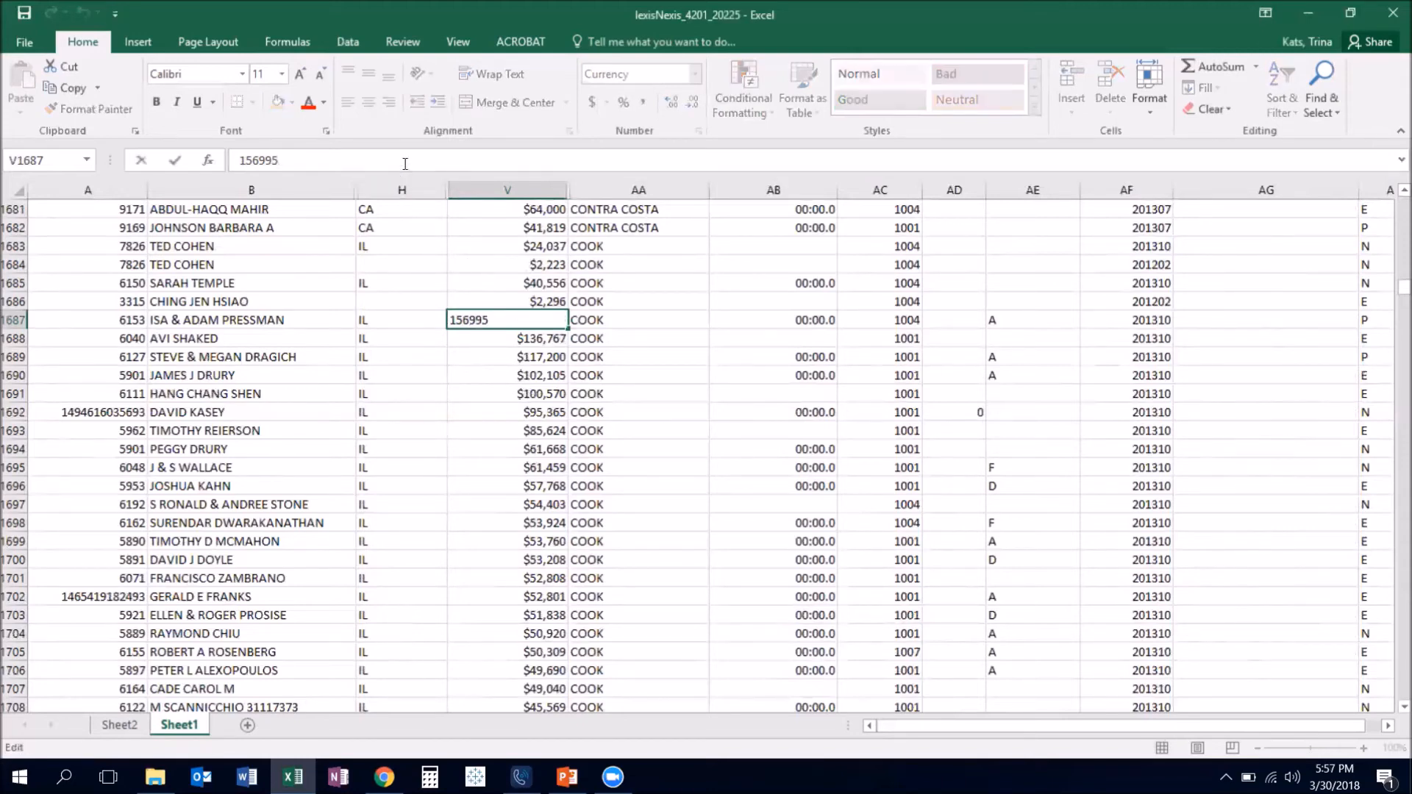
{"action": "type", "text": "0"}
{"action": "key", "text": "Return"}
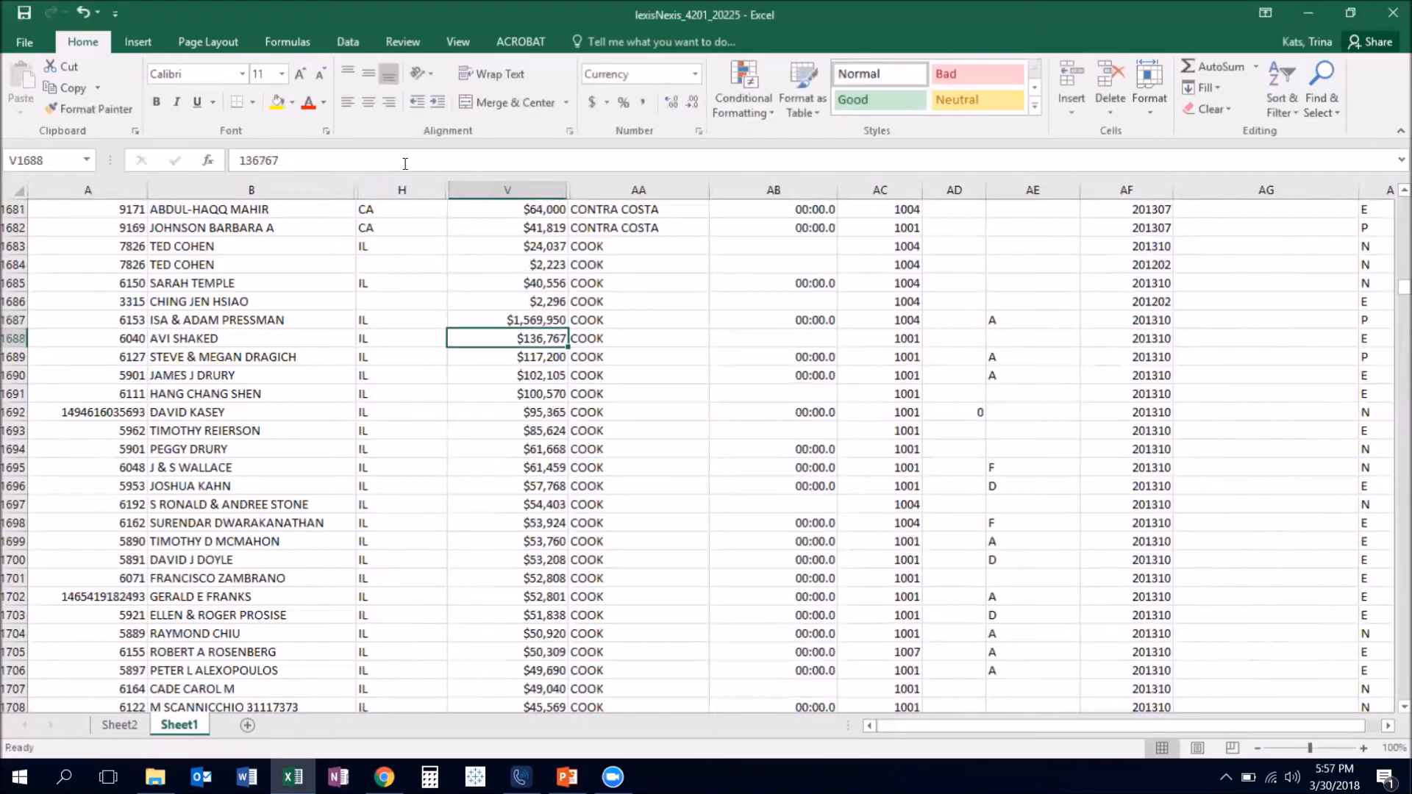
{"action": "left_click", "coordinate": [356, 155]}
{"action": "type", "text": "0"}
{"action": "key", "text": "Return"}
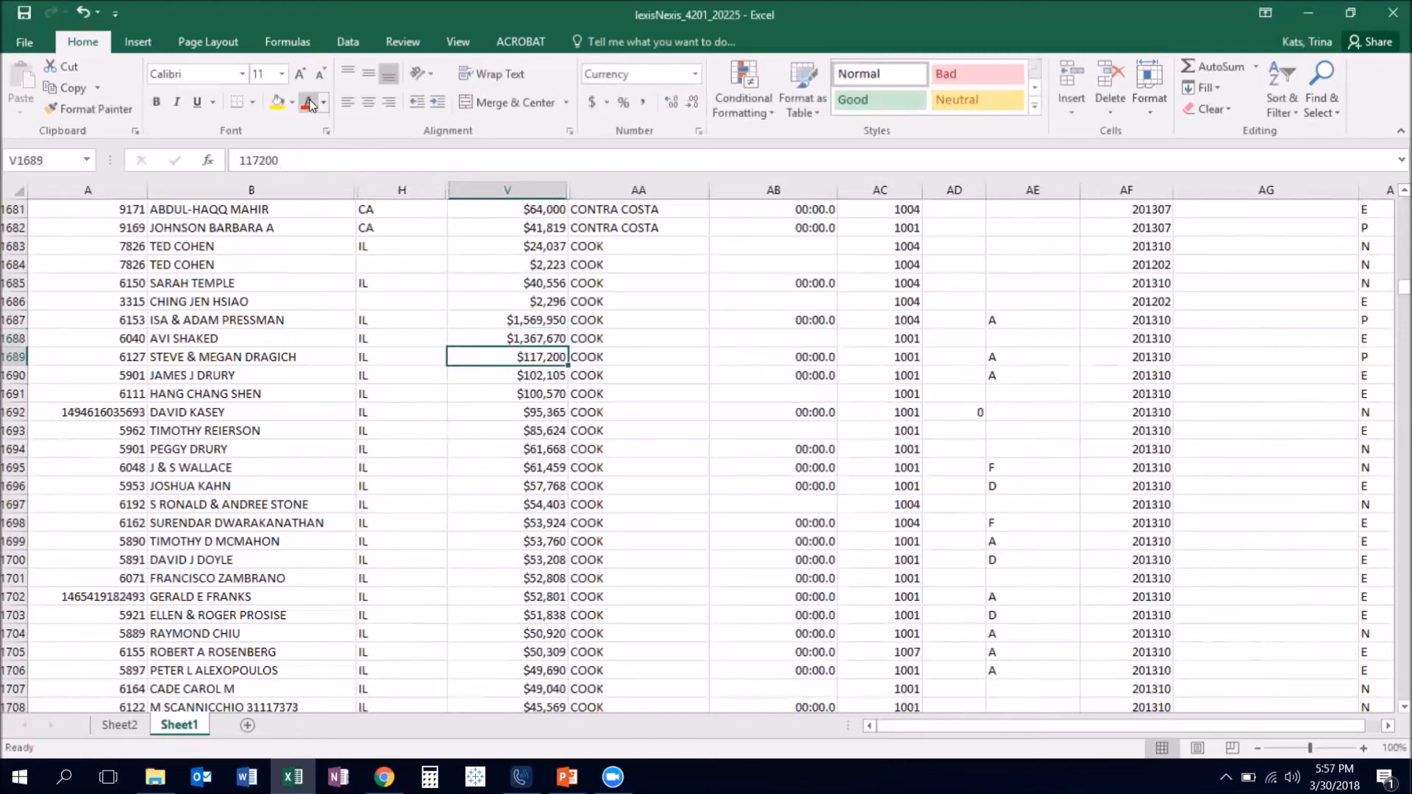
Set the Cook County assessed values in V1689, V1690 and V1691 to 1172000, 1021050 and 1005700.
{"action": "left_click", "coordinate": [313, 161]}
{"action": "type", "text": "0"}
{"action": "key", "text": "Return"}
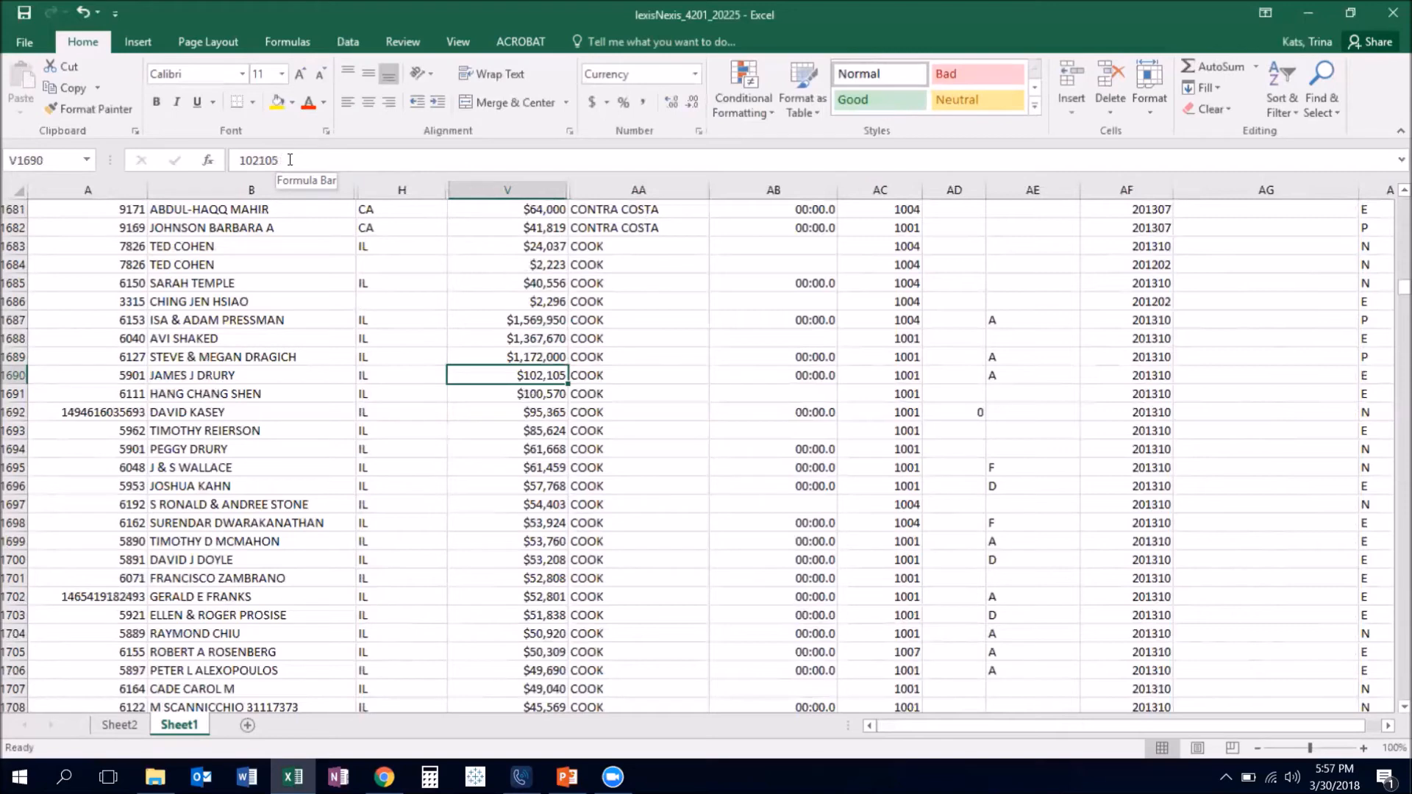
{"action": "left_click", "coordinate": [290, 160]}
{"action": "type", "text": "0"}
{"action": "key", "text": "Return"}
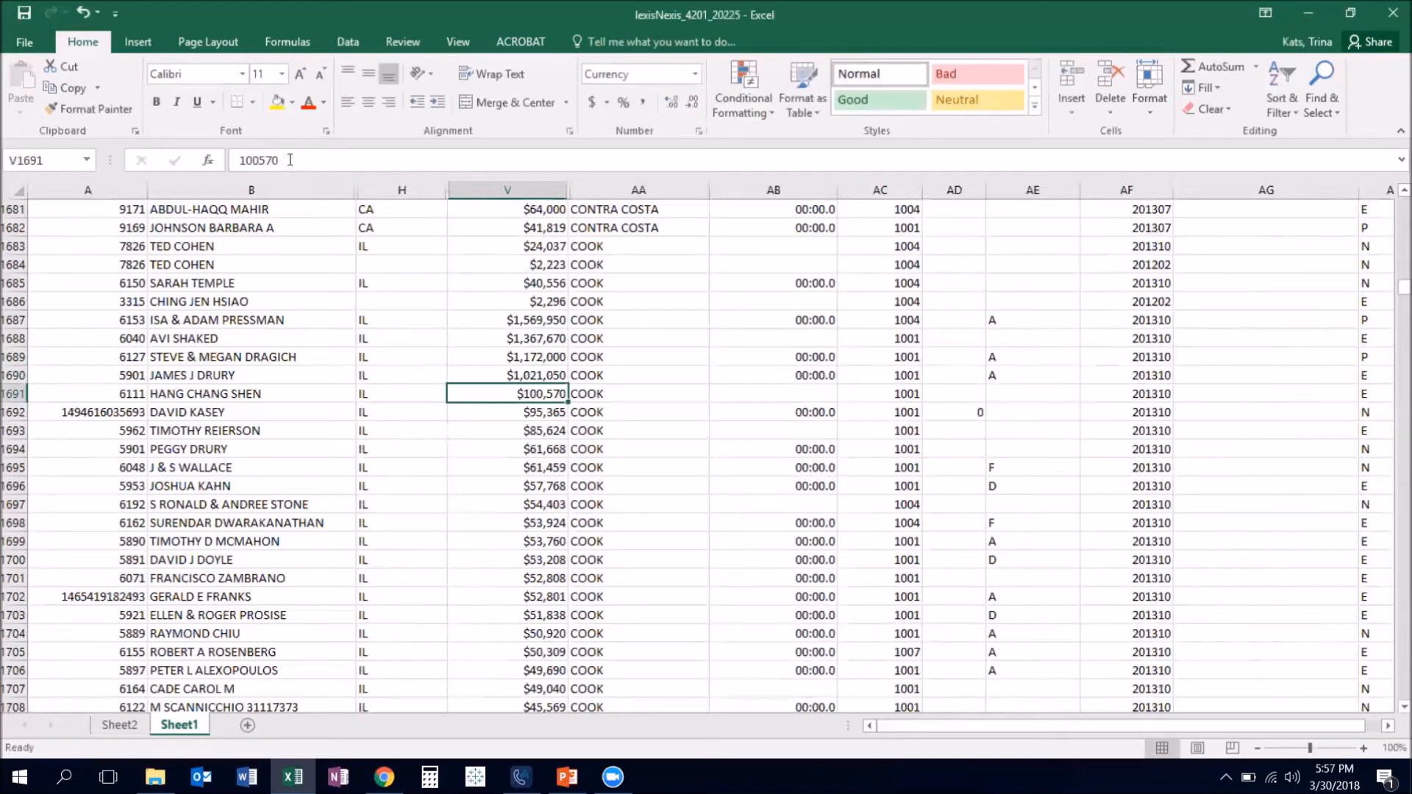
{"action": "left_click", "coordinate": [294, 162]}
{"action": "type", "text": "0"}
{"action": "key", "text": "Return"}
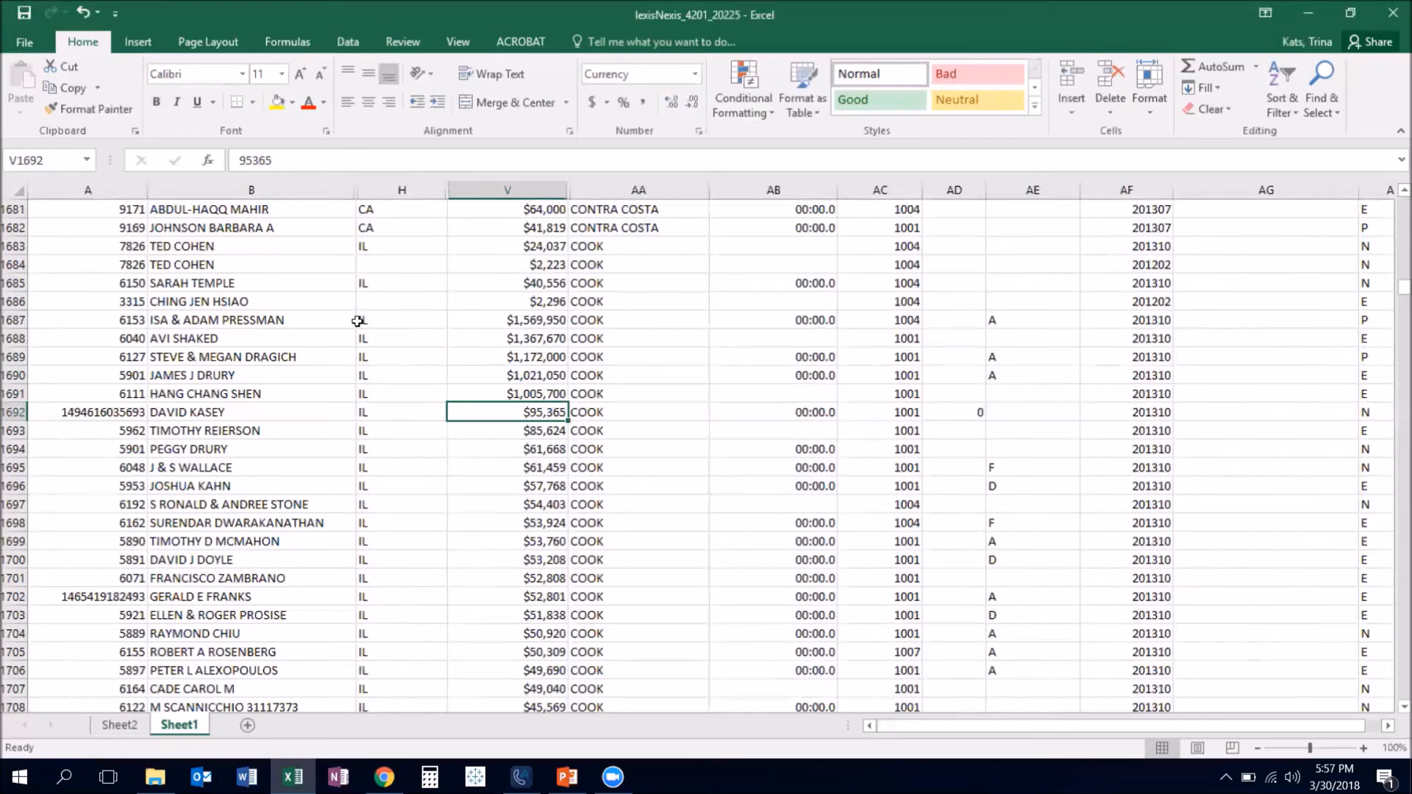
Remove the countyName and mailingStateSTD sort levels and sort the whole sheet by totalAssessedValue, Largest to Smallest.
{"action": "left_click", "coordinate": [13, 188]}
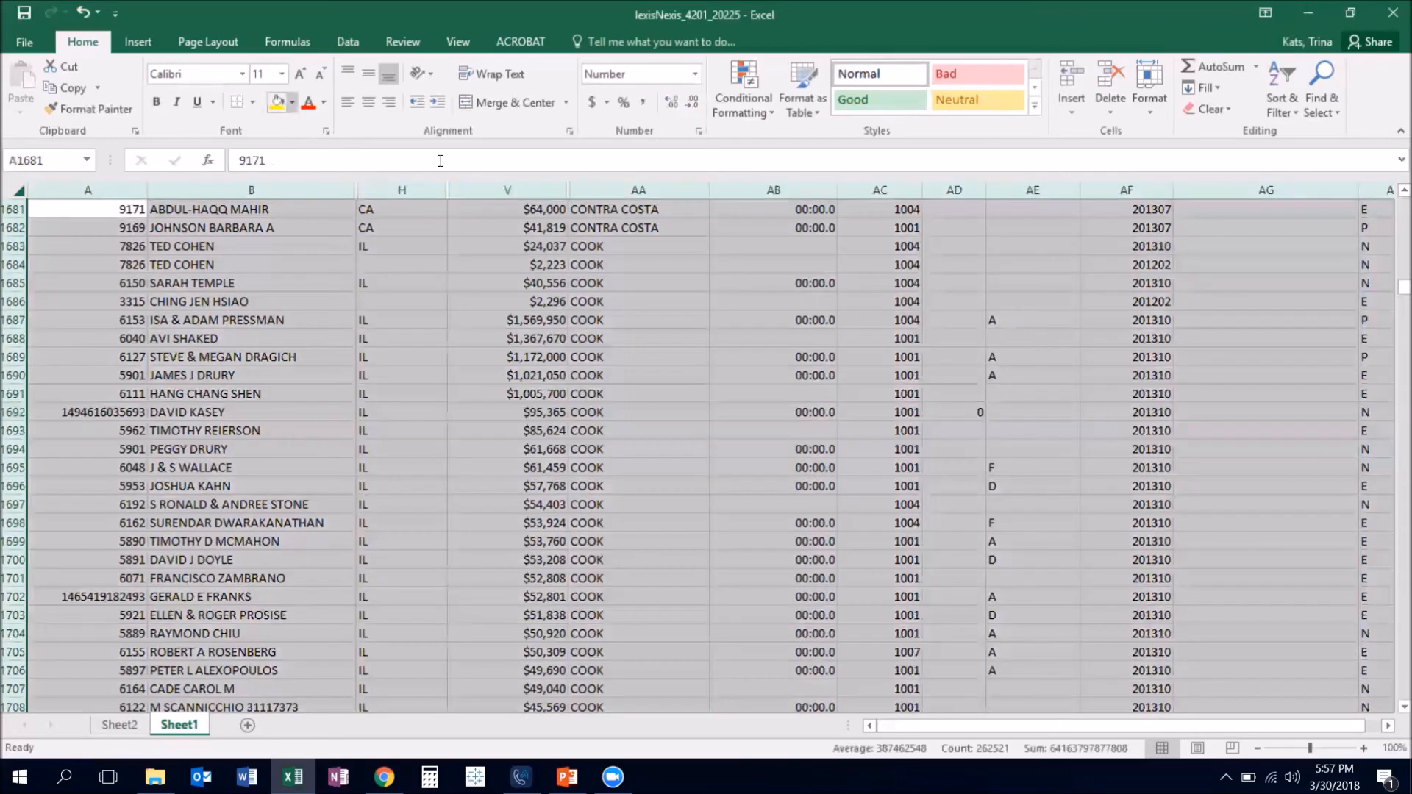
{"action": "left_click", "coordinate": [1276, 112]}
{"action": "left_click", "coordinate": [1294, 177]}
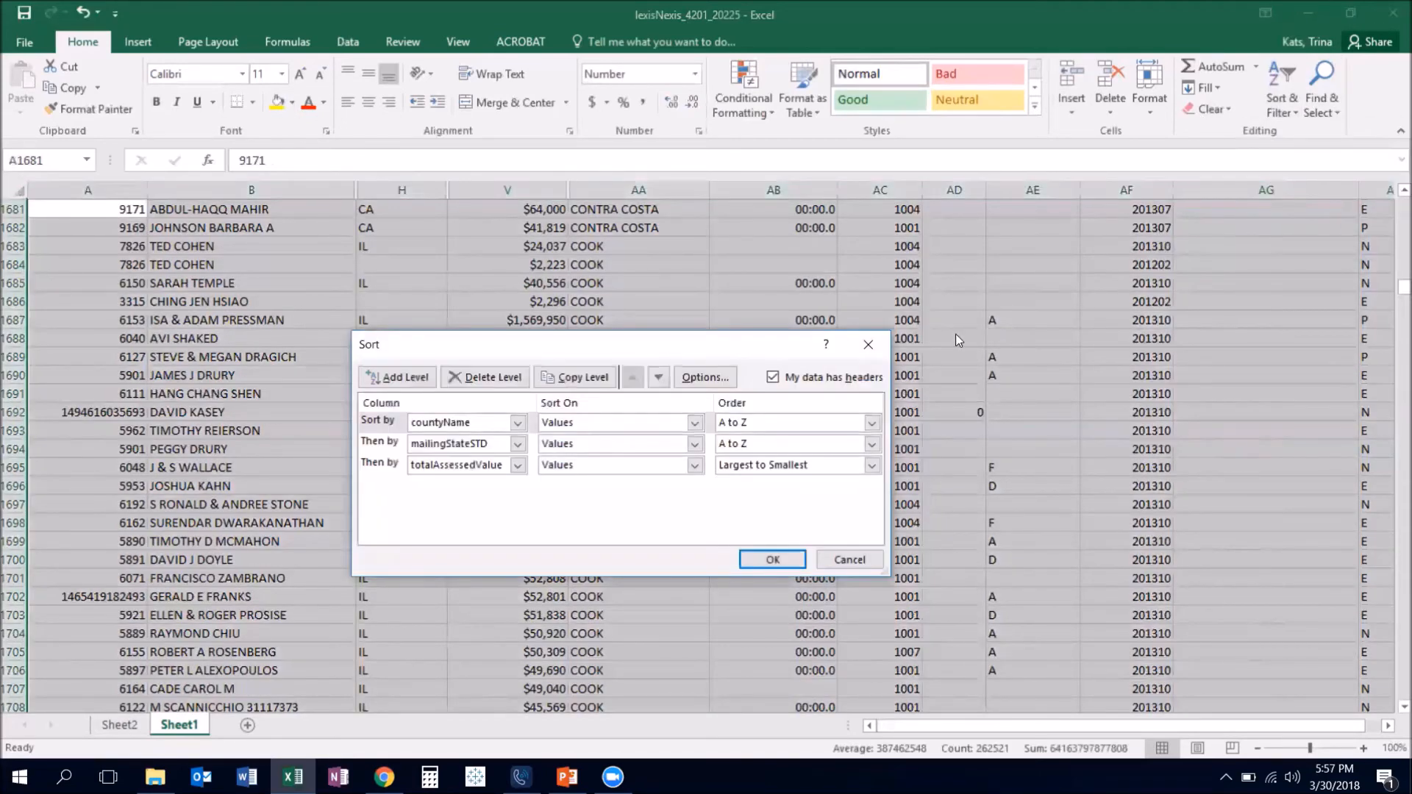
{"action": "left_click", "coordinate": [392, 426]}
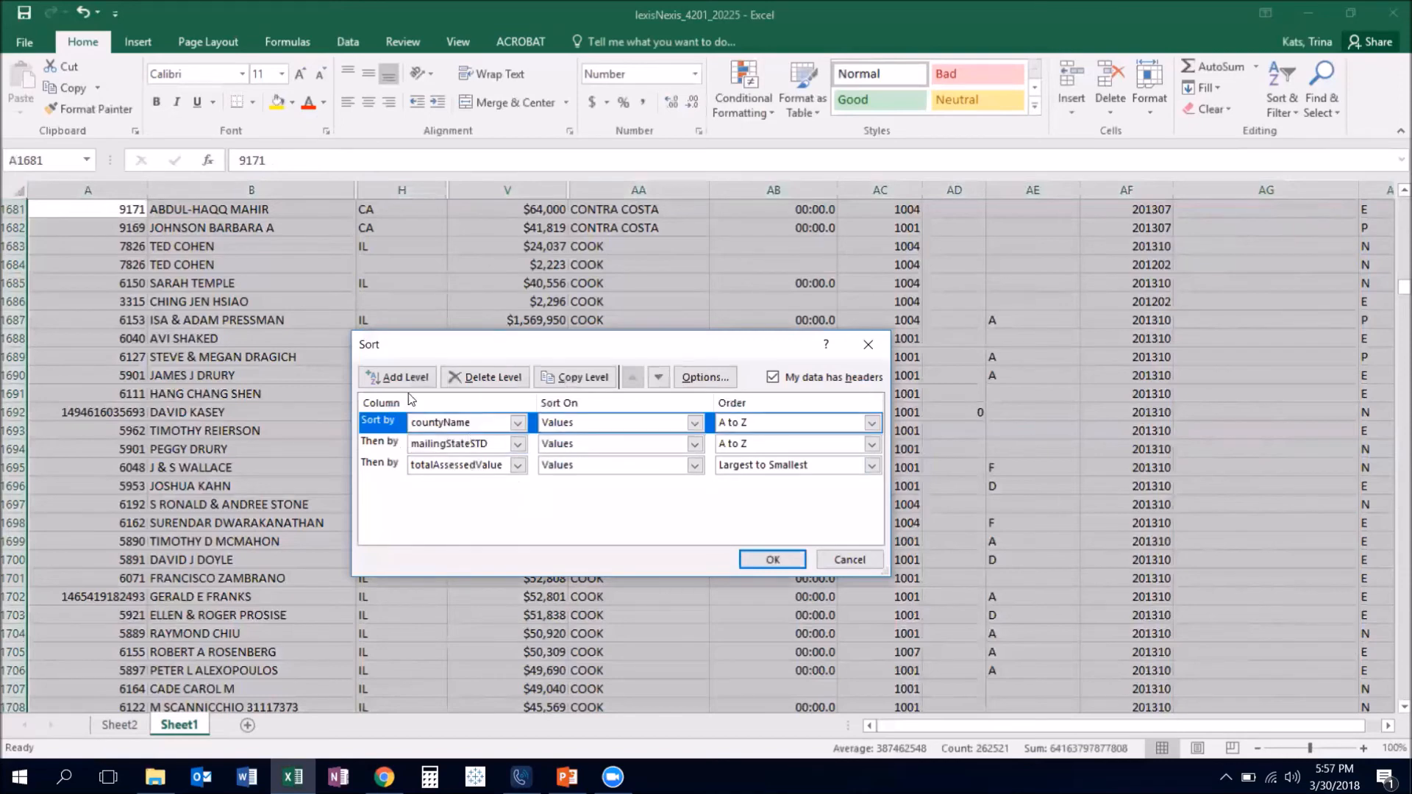
{"action": "left_click", "coordinate": [456, 376]}
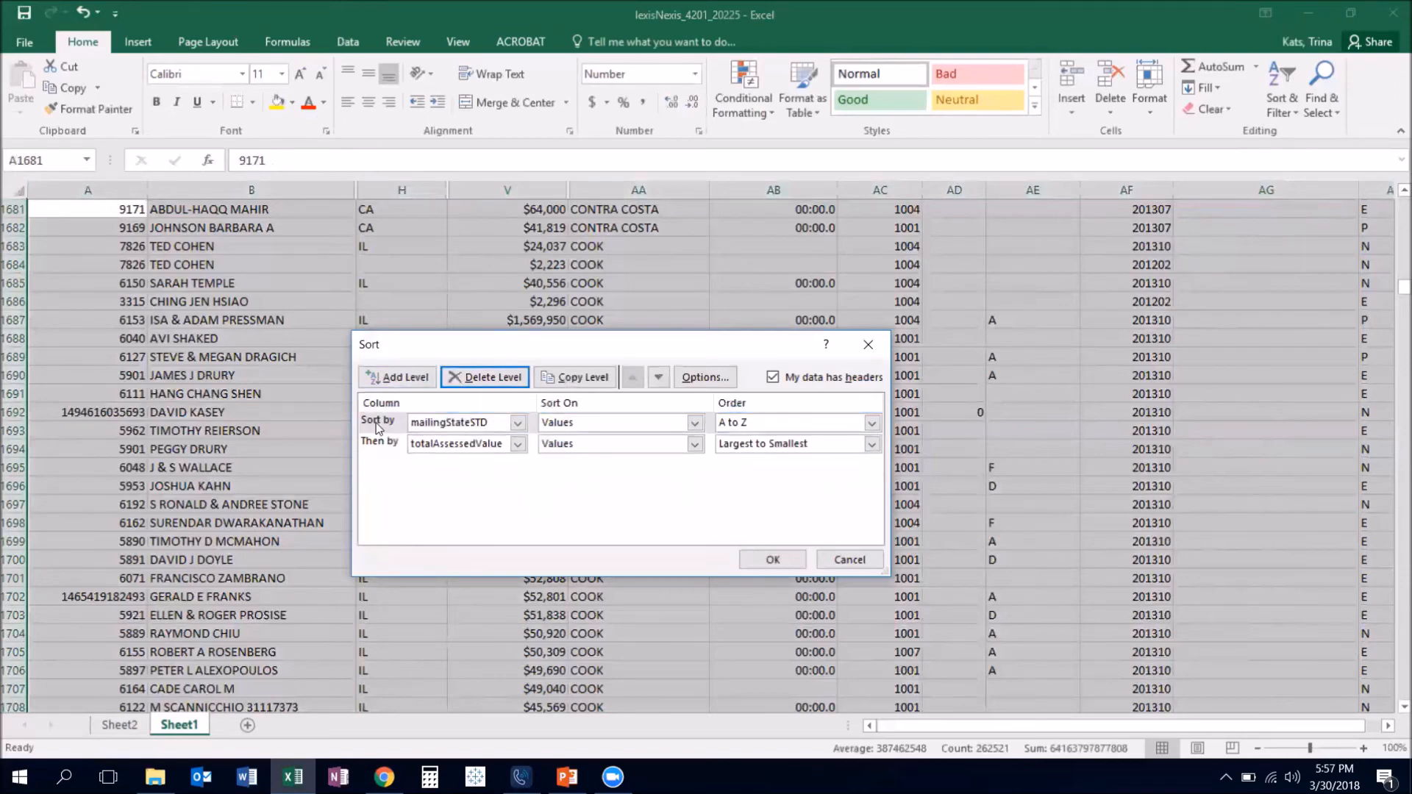
{"action": "left_click", "coordinate": [377, 422]}
{"action": "left_click", "coordinate": [488, 380]}
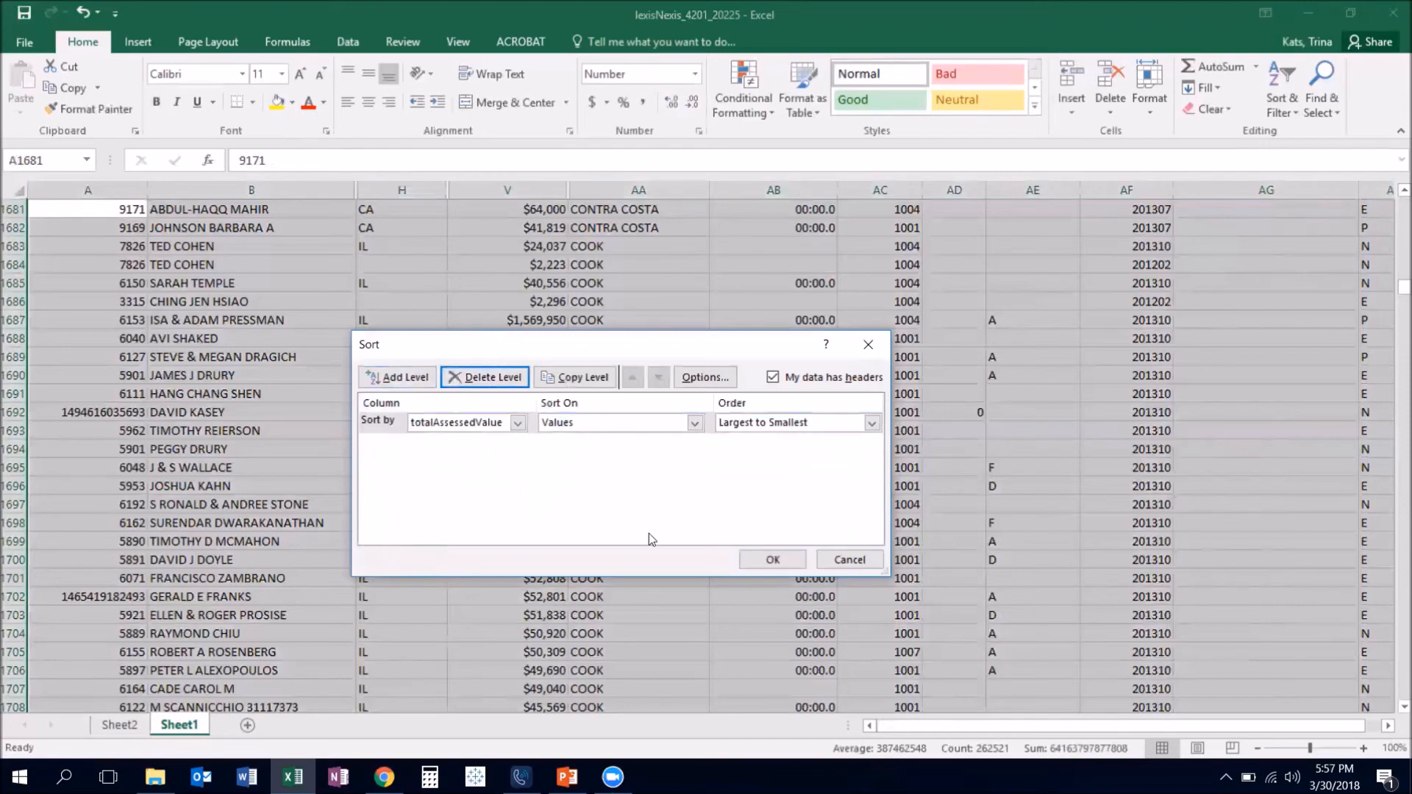
{"action": "left_click", "coordinate": [768, 561]}
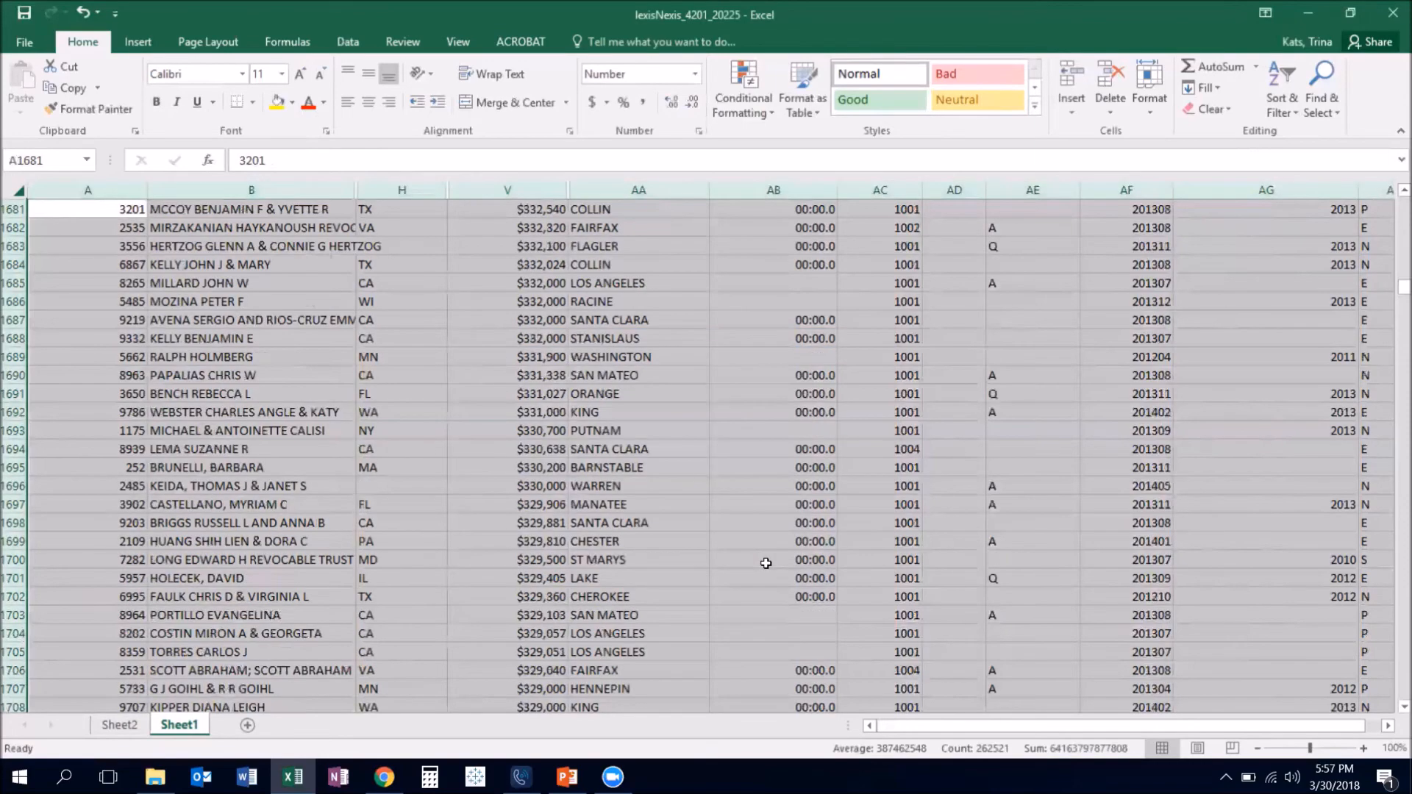
{"action": "scroll", "coordinate": [765, 562], "scroll_direction": "up", "scroll_amount": 20}
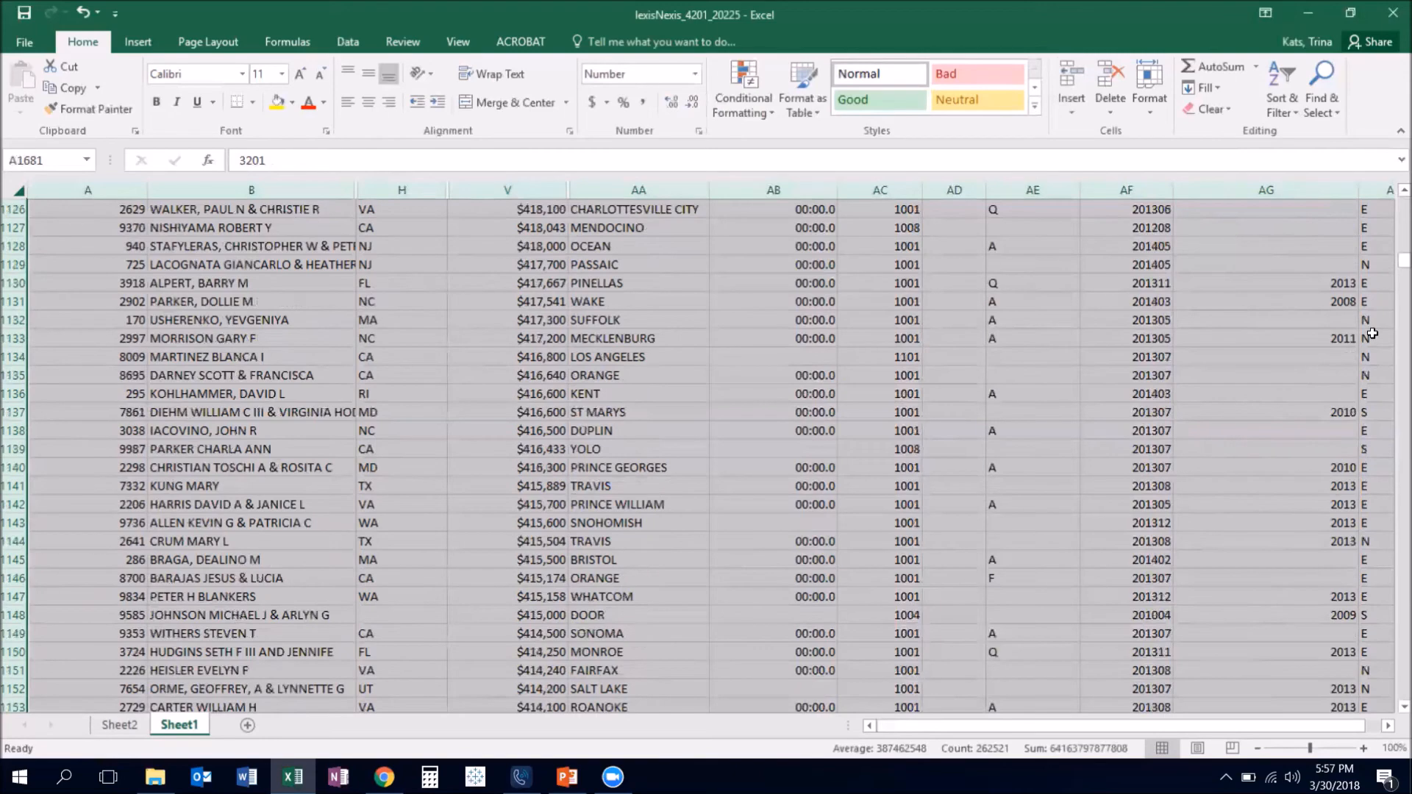
{"action": "left_click_drag", "start_coordinate": [1393, 261], "coordinate": [1395, 195]}
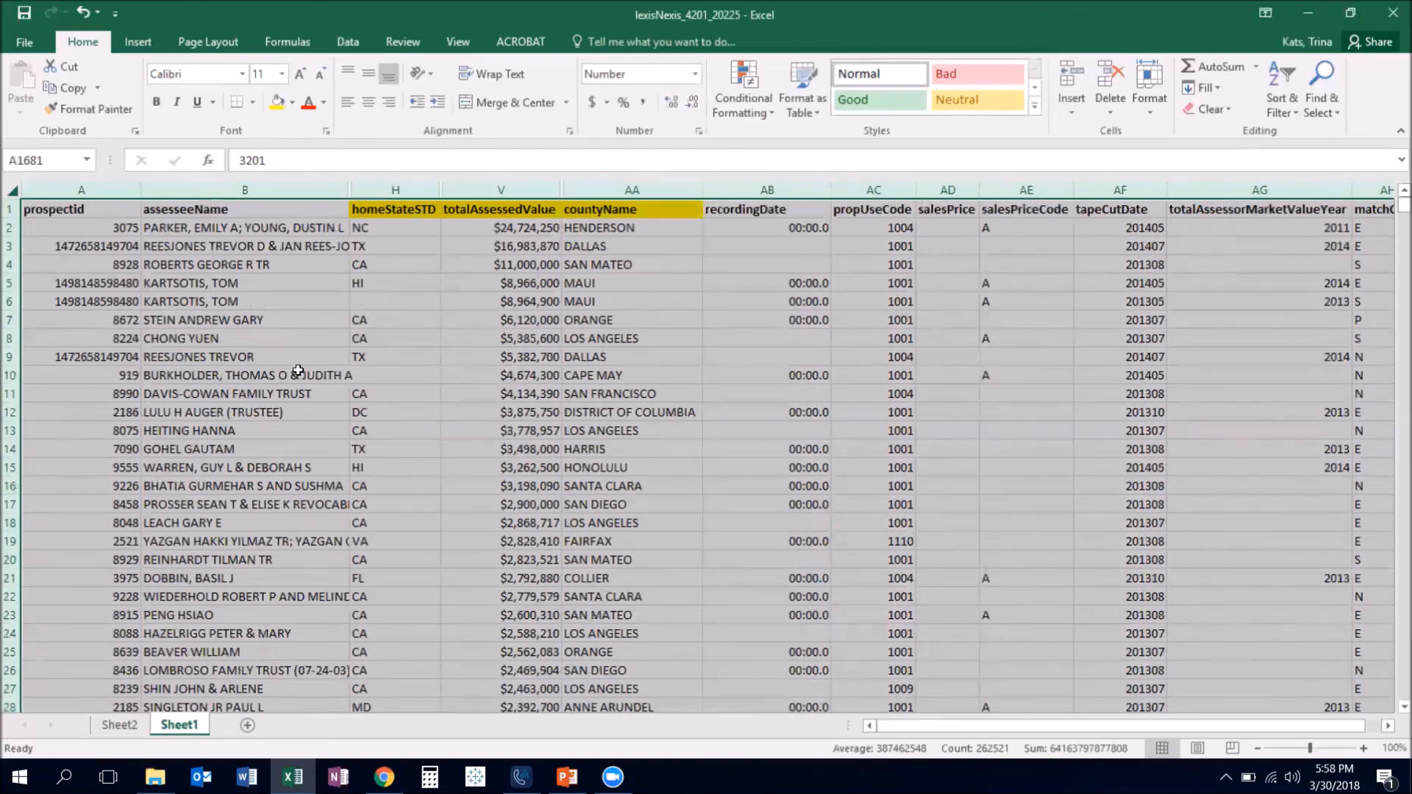
Review the sorted totalAssessedValue column, save the changes to the lexisNexis_4201_20225 workbook and close it.
{"action": "left_click", "coordinate": [484, 235]}
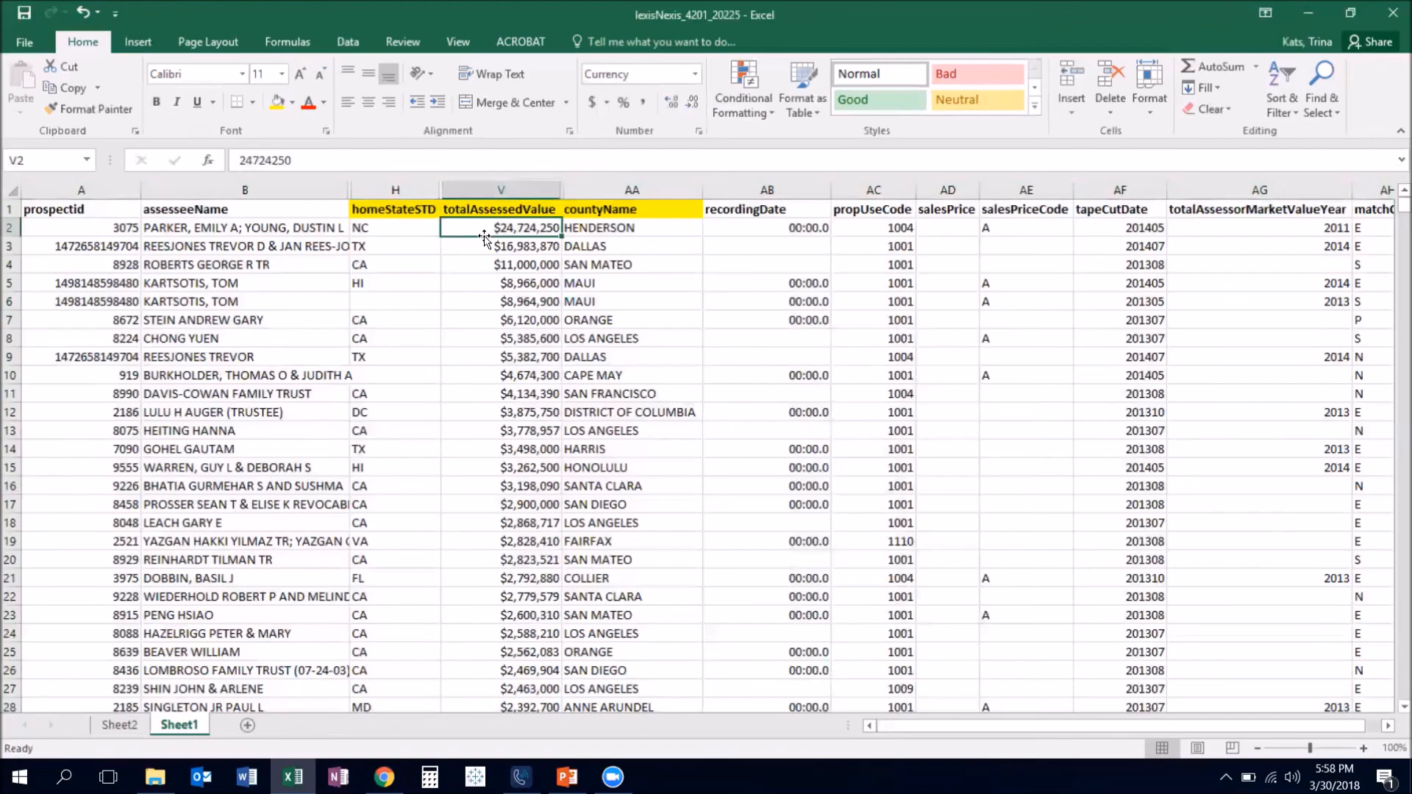
{"action": "scroll", "coordinate": [484, 237], "scroll_direction": "down", "scroll_amount": 20}
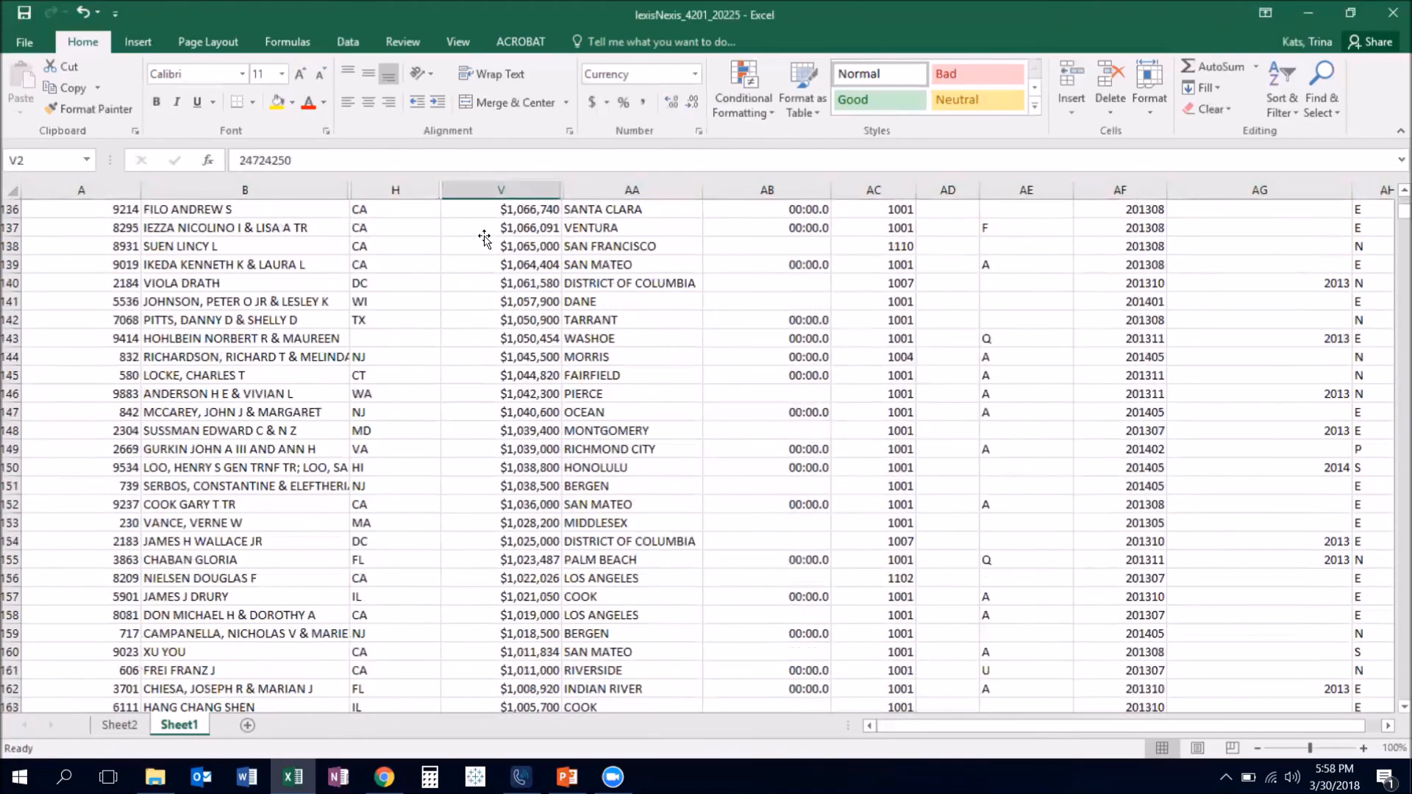
{"action": "scroll", "coordinate": [484, 237], "scroll_direction": "down", "scroll_amount": 10}
{"action": "scroll", "coordinate": [483, 237], "scroll_direction": "up", "scroll_amount": 5}
{"action": "scroll", "coordinate": [484, 236], "scroll_direction": "up", "scroll_amount": 5}
{"action": "left_click", "coordinate": [1392, 18]}
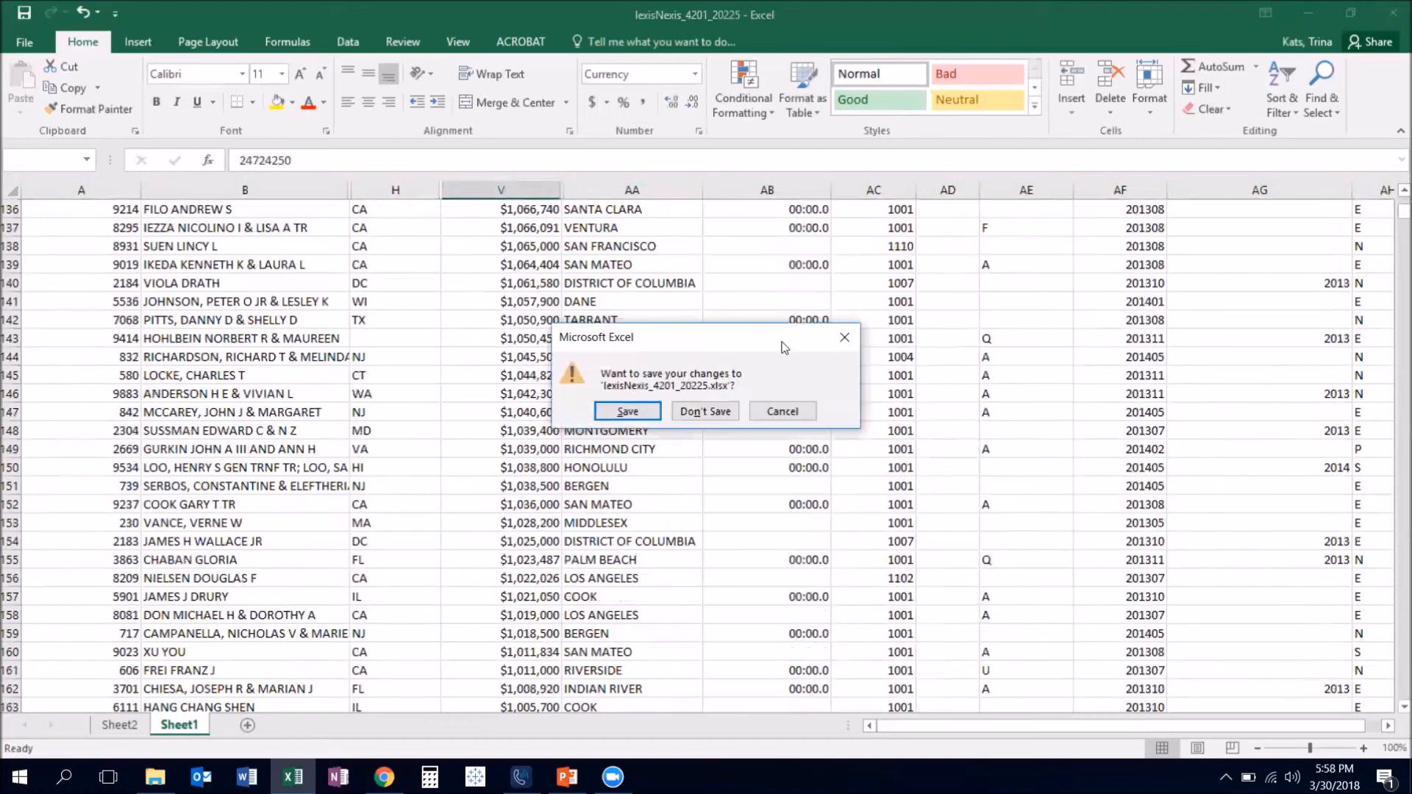
{"action": "left_click", "coordinate": [627, 412]}
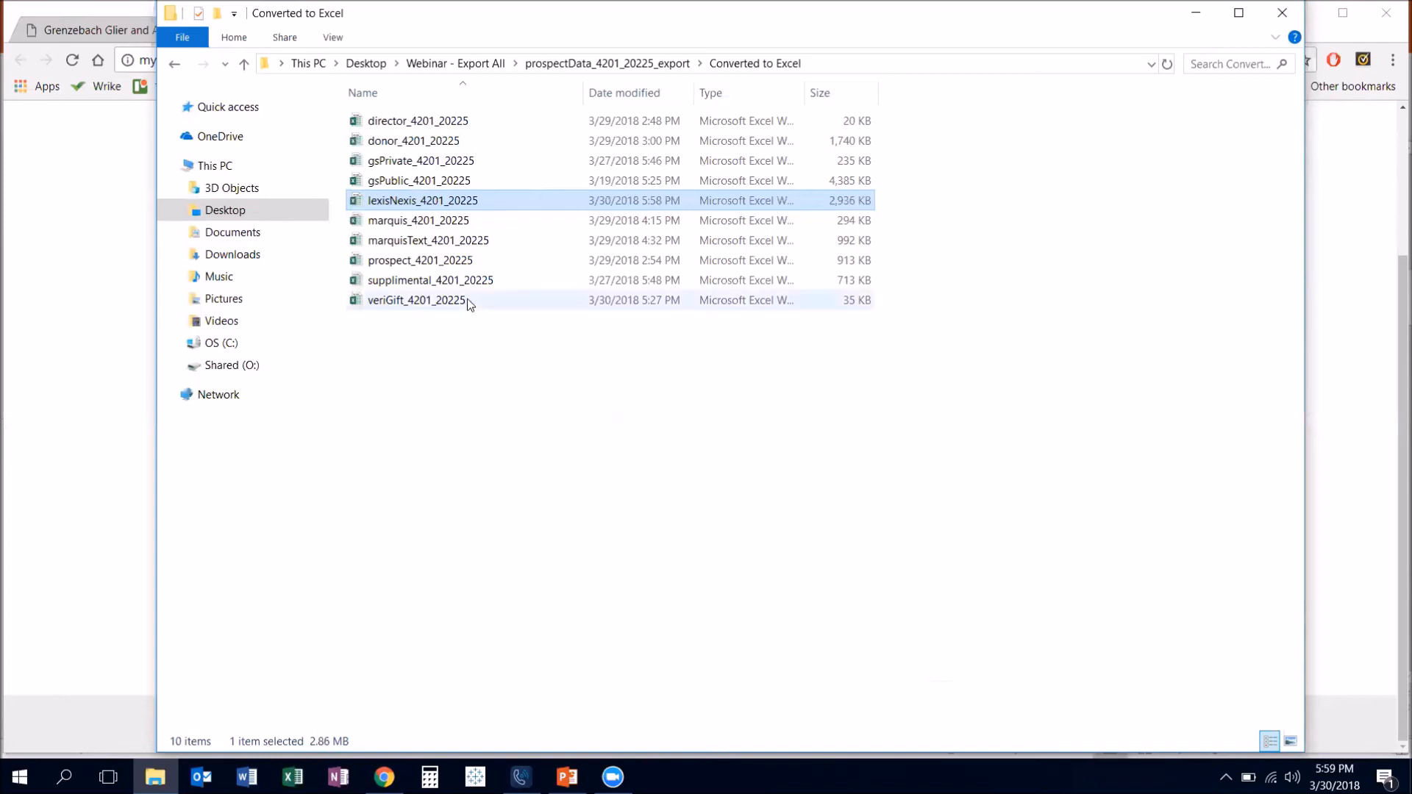
Open the gsPrivate_4201_20225 workbook from the Converted to Excel folder, enable its content and narrow the title column.
{"action": "left_click", "coordinate": [403, 185]}
{"action": "double_click", "coordinate": [406, 162]}
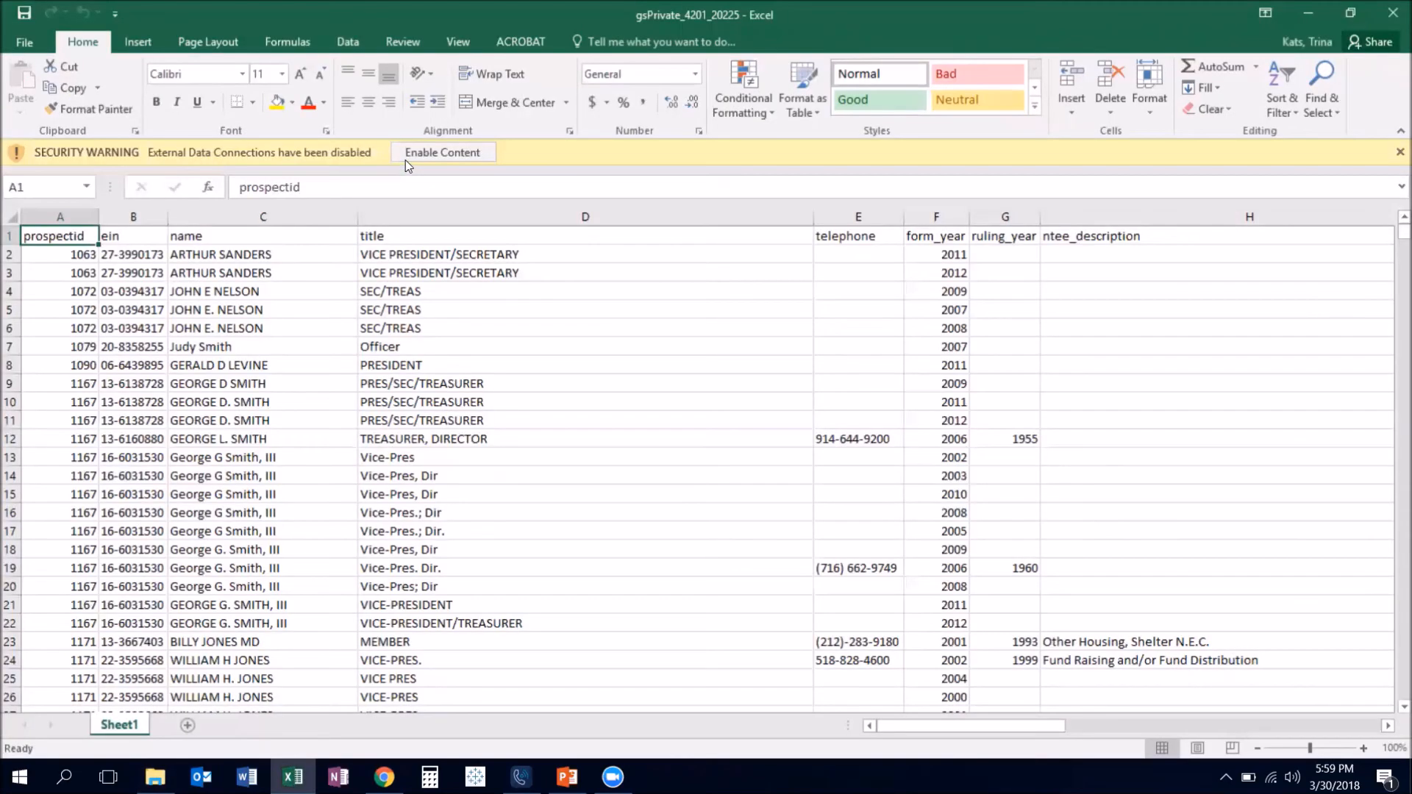
{"action": "left_click", "coordinate": [425, 152]}
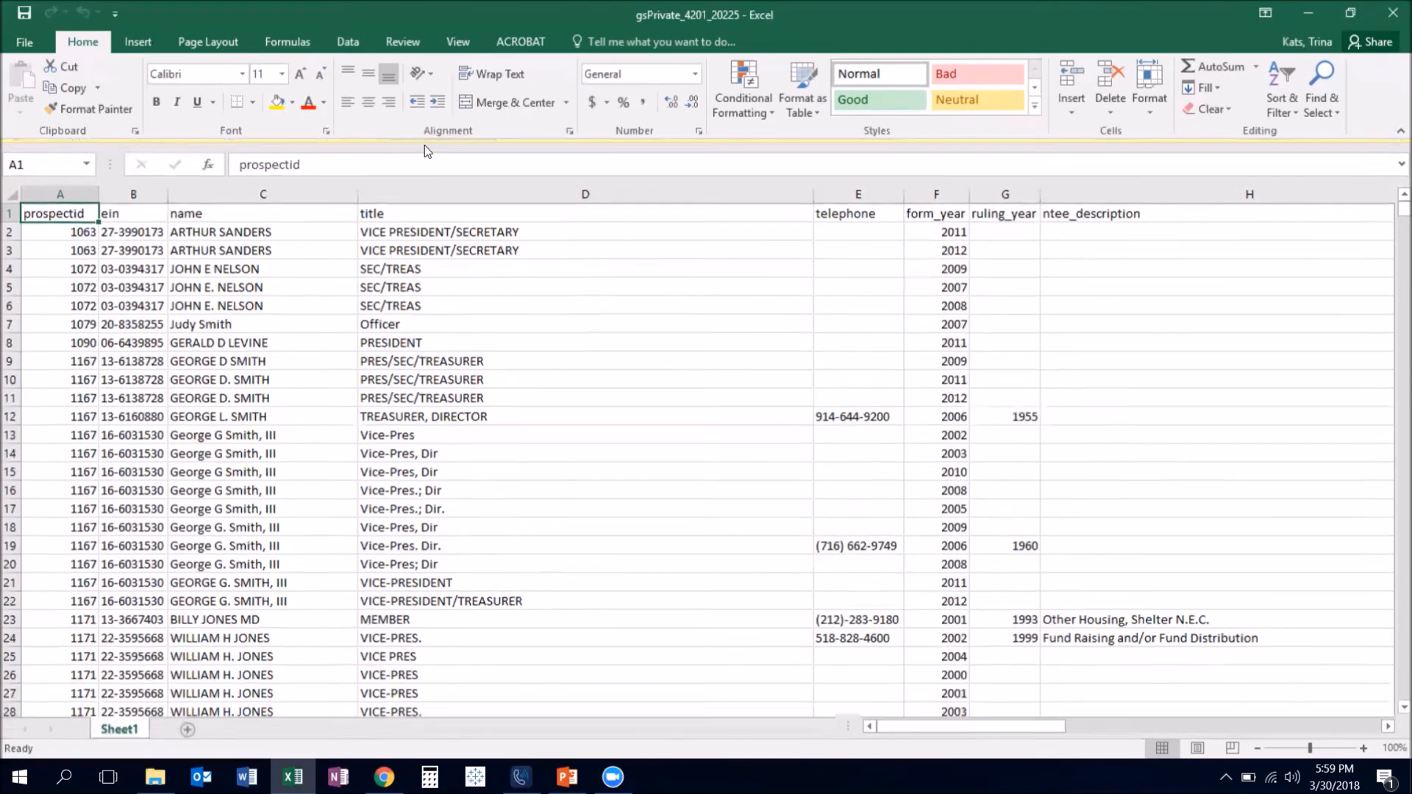
{"action": "left_click_drag", "start_coordinate": [815, 183], "coordinate": [581, 177]}
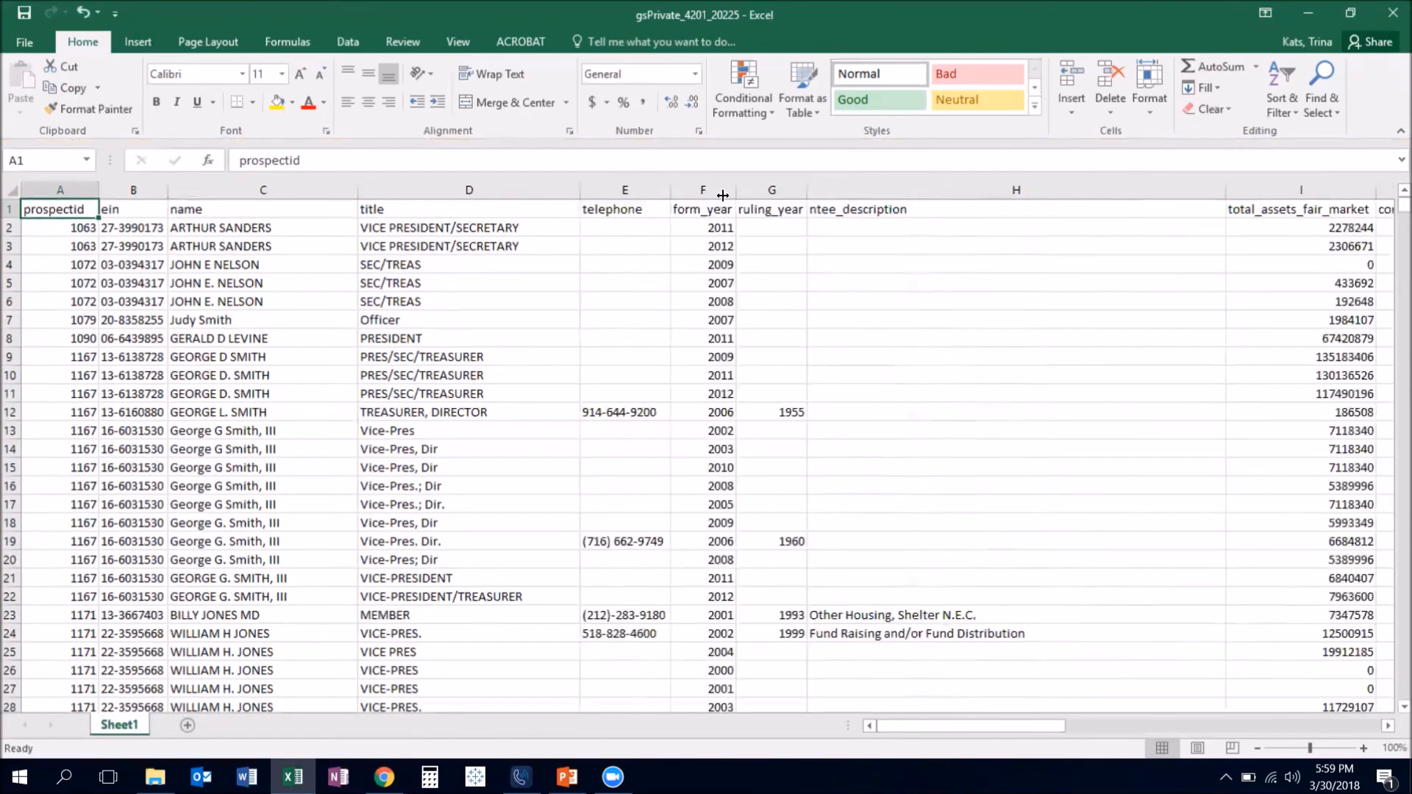
Examine the form_year, ruling_year, ntee_description, total_assets_fair_market, compensation and address_pf columns of the first records.
{"action": "left_click", "coordinate": [705, 244]}
{"action": "key", "text": "Up"}
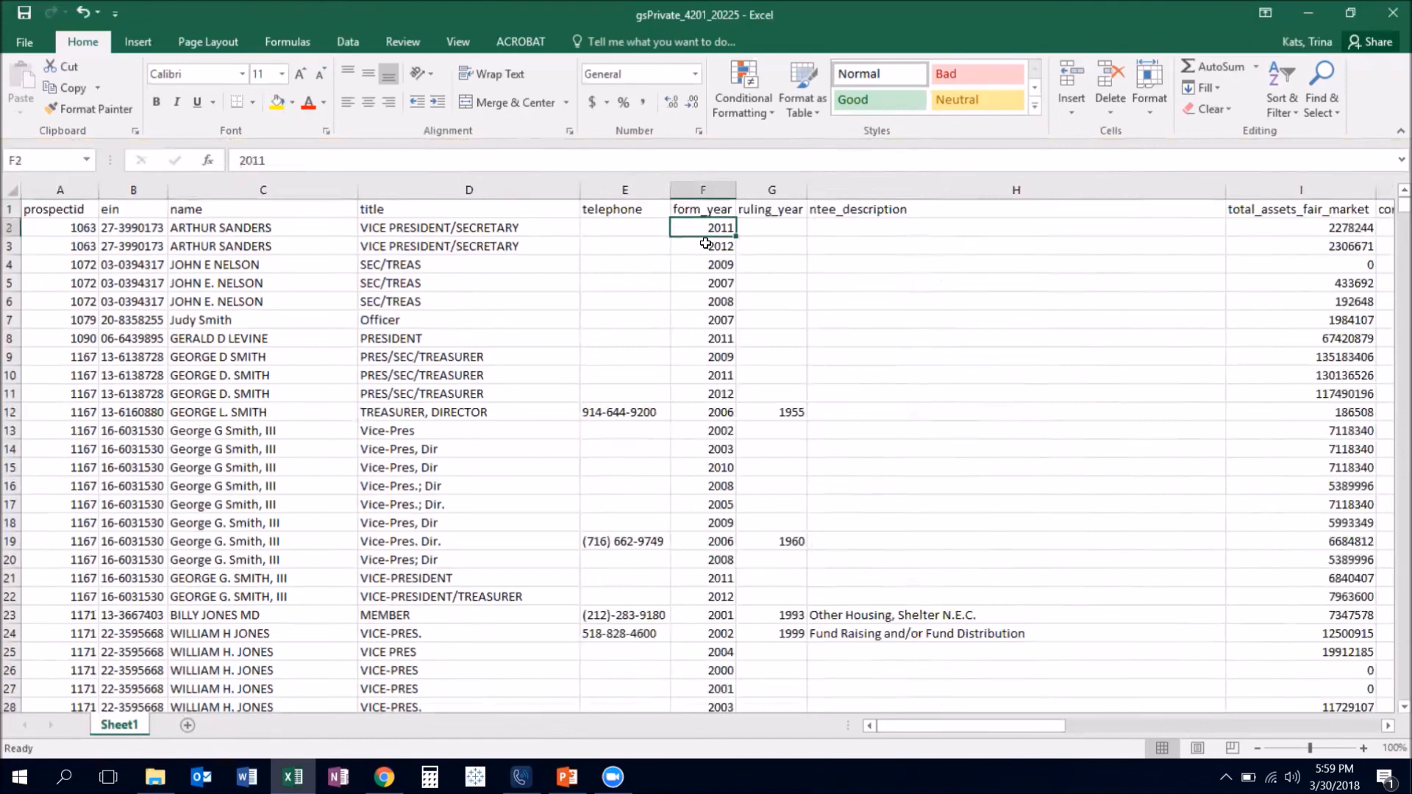
{"action": "key", "text": "Down"}
{"action": "key", "text": "Up"}
{"action": "key", "text": "Down"}
{"action": "key", "text": "Right"}
{"action": "key", "text": "Right"}
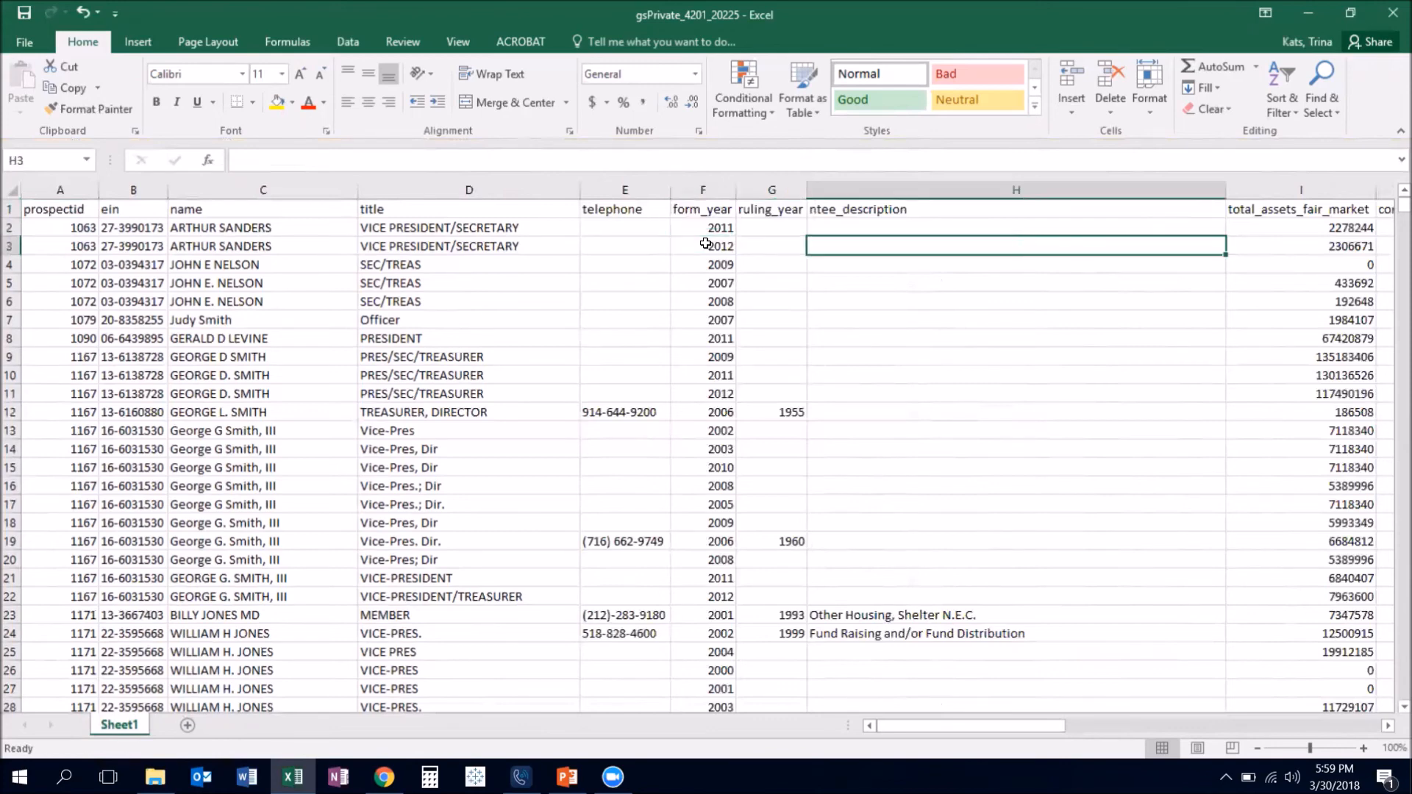
{"action": "key", "text": "Right"}
{"action": "key", "text": "Right"}
{"action": "key", "text": "Right"}
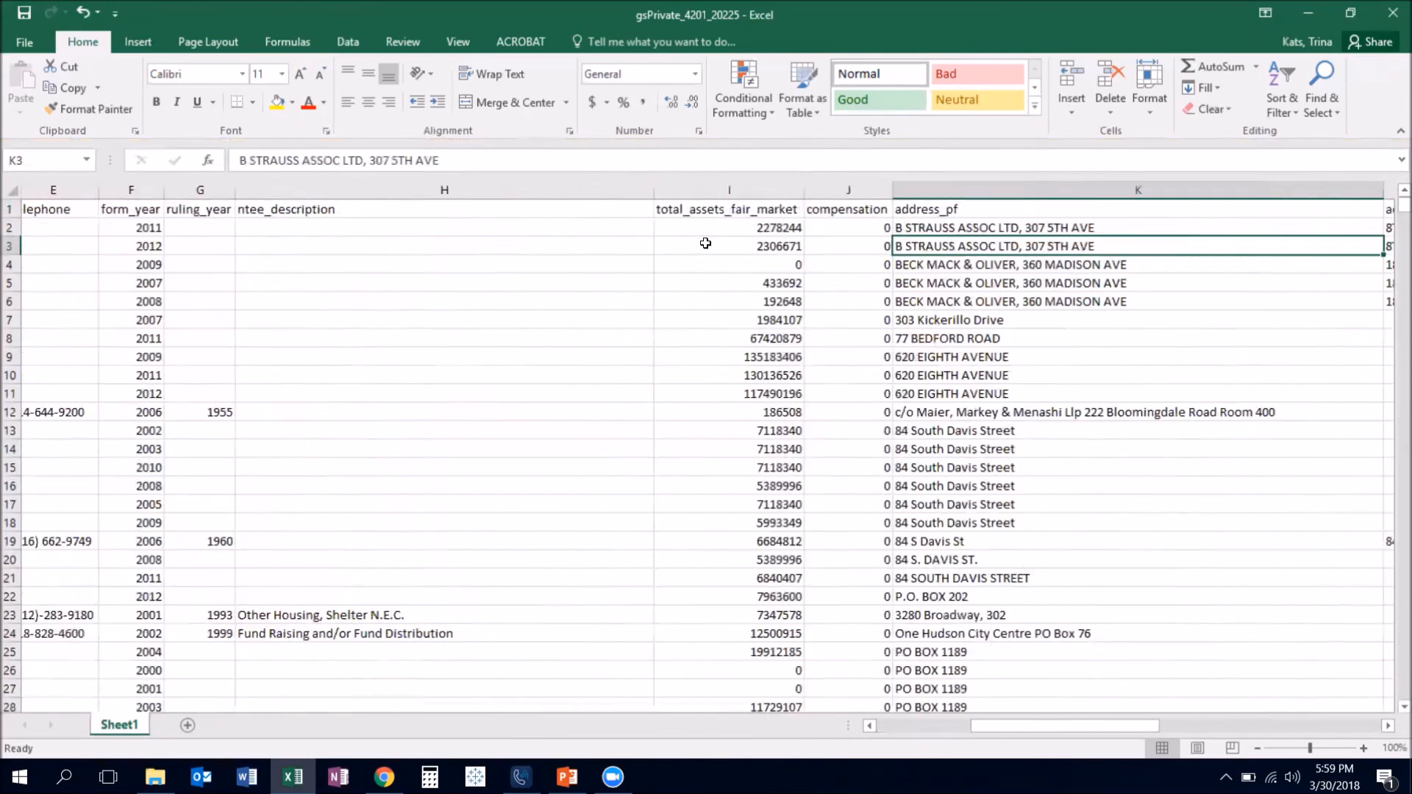
{"action": "key", "text": "Left"}
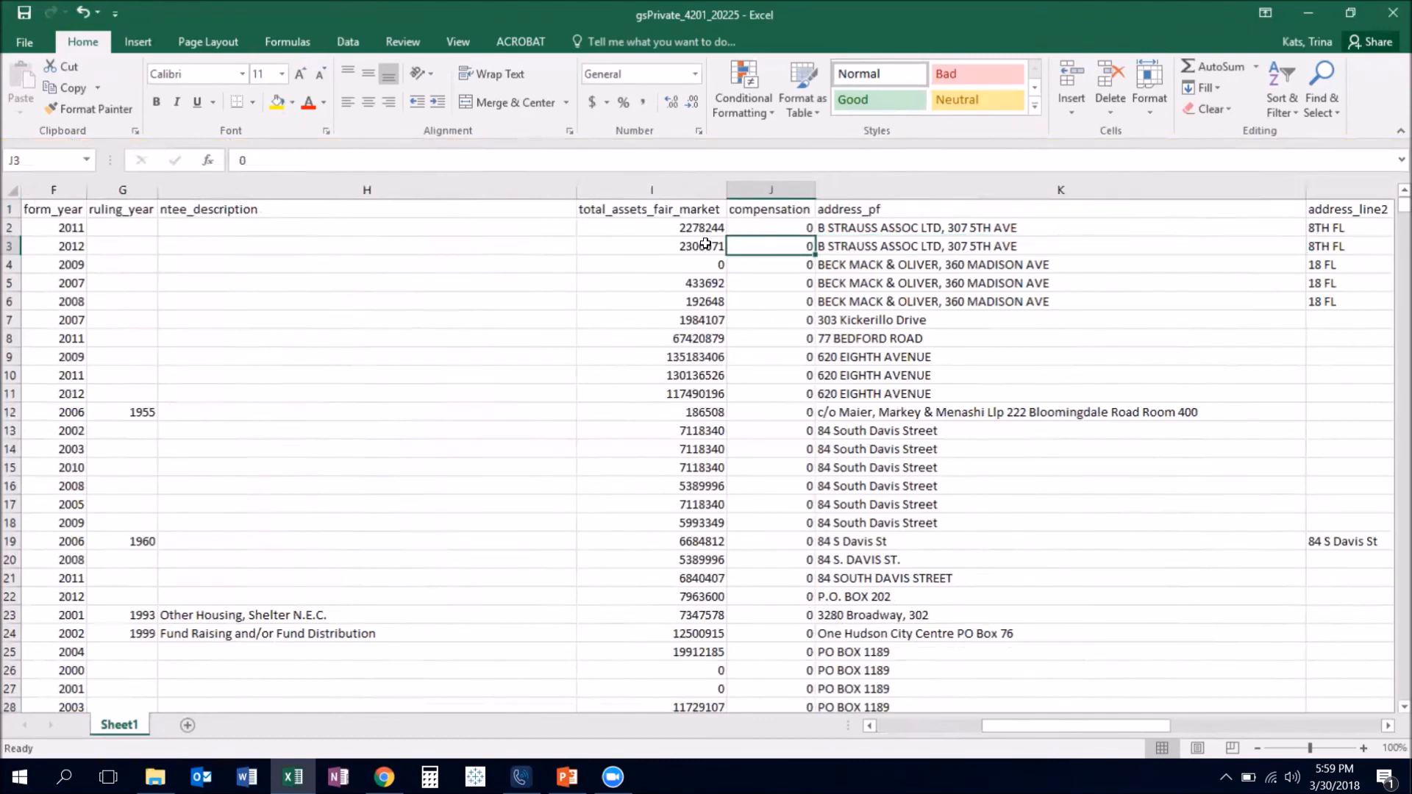
{"action": "key", "text": "Left"}
{"action": "key", "text": "Right"}
{"action": "key", "text": "Right"}
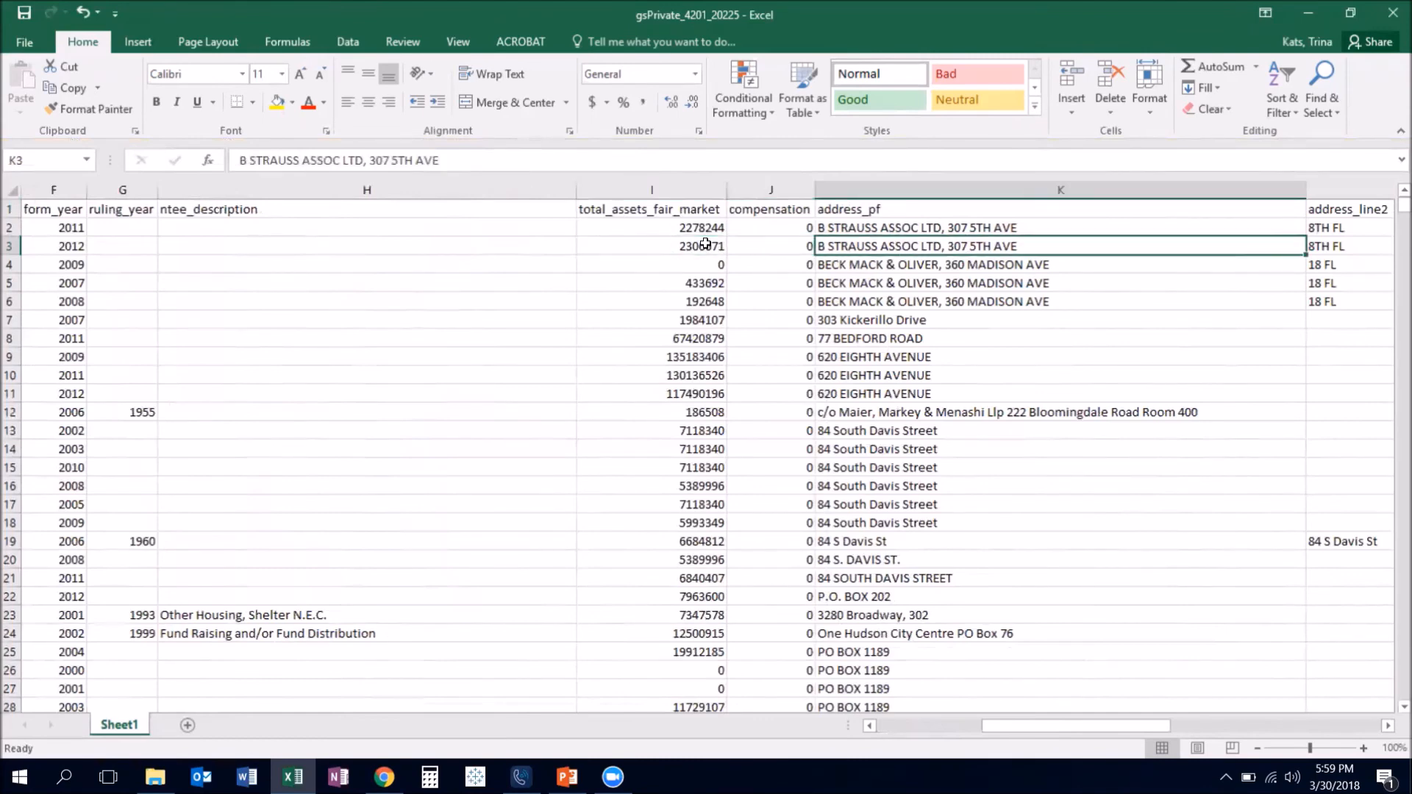
Highlight the employer header cell M1 in yellow.
{"action": "key", "text": "Right"}
{"action": "key", "text": "Right"}
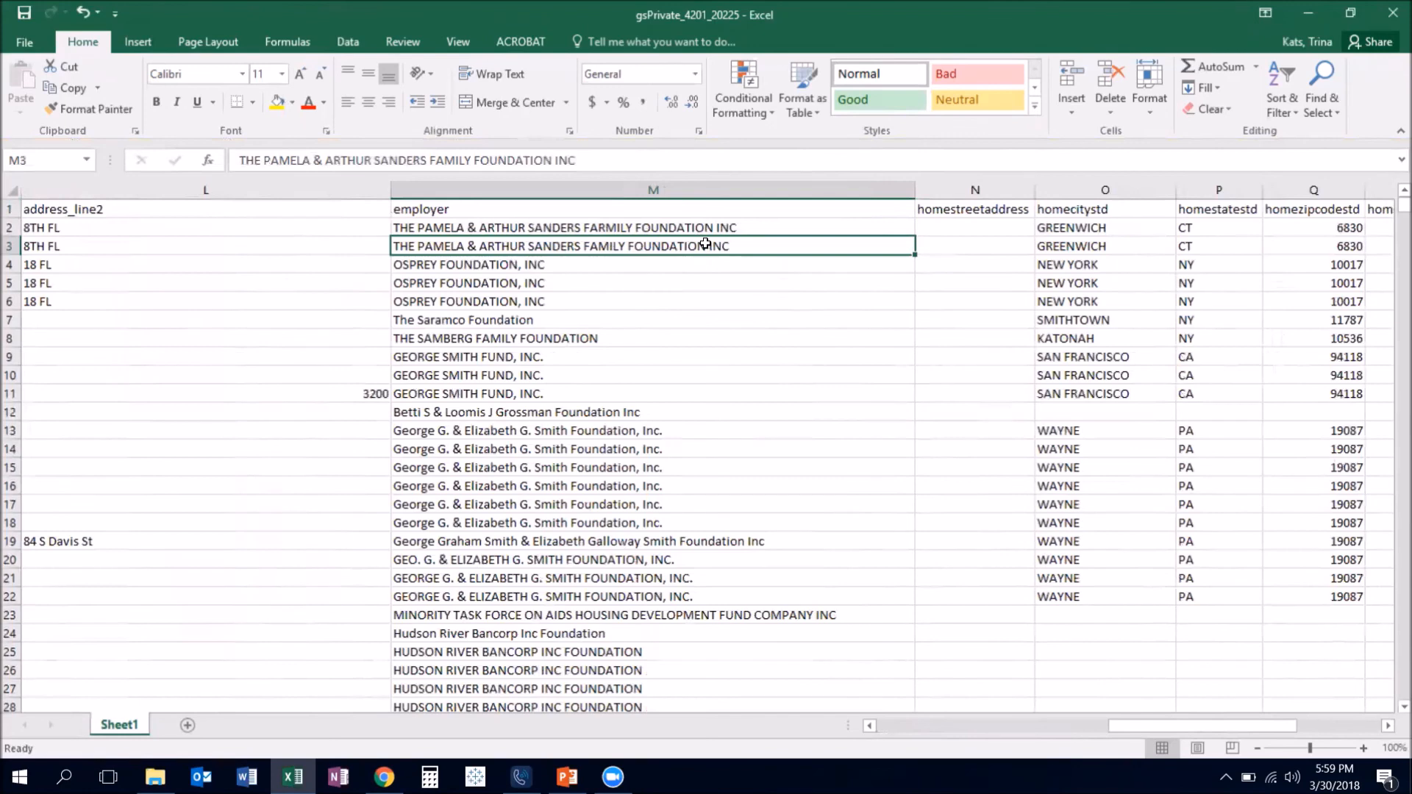
{"action": "left_click", "coordinate": [609, 212]}
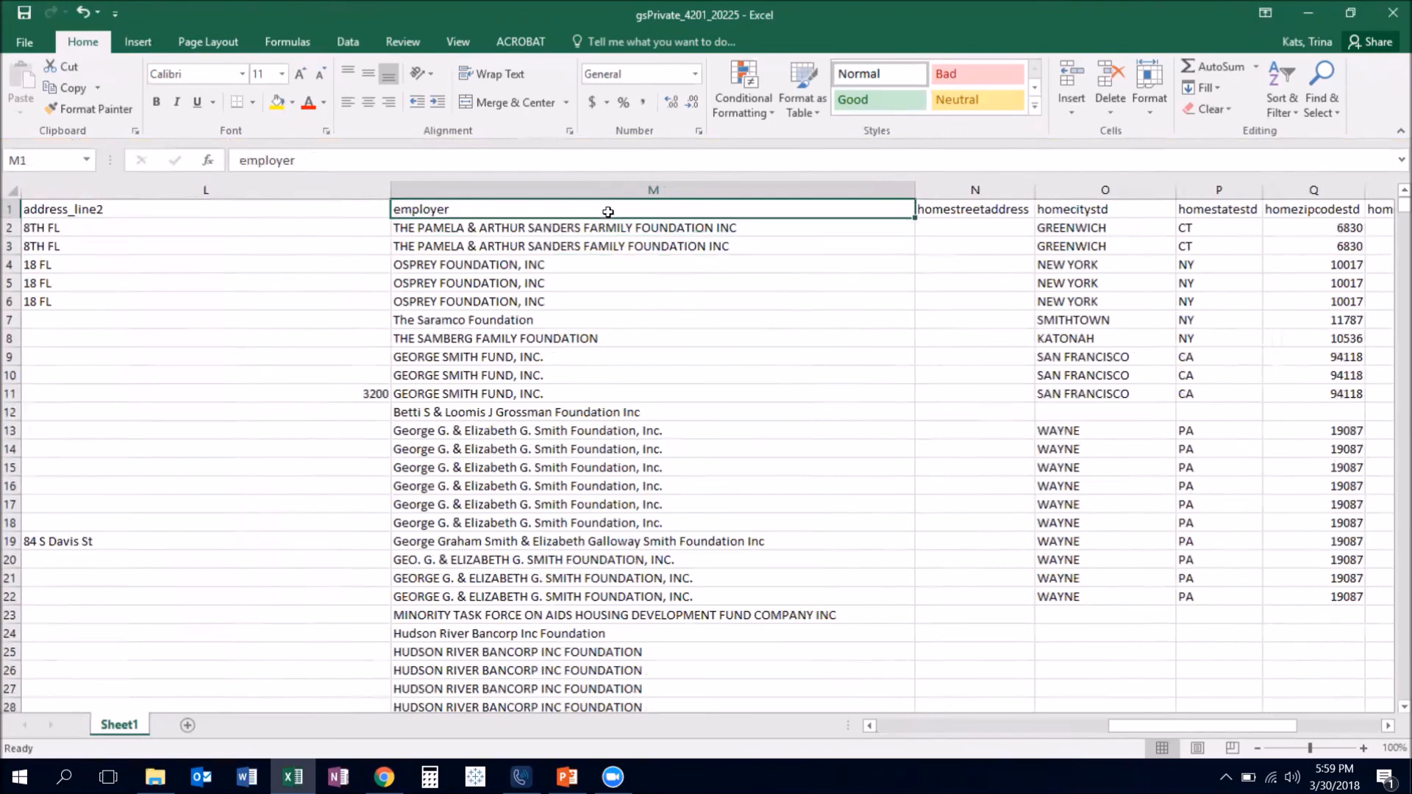
{"action": "left_click", "coordinate": [277, 103]}
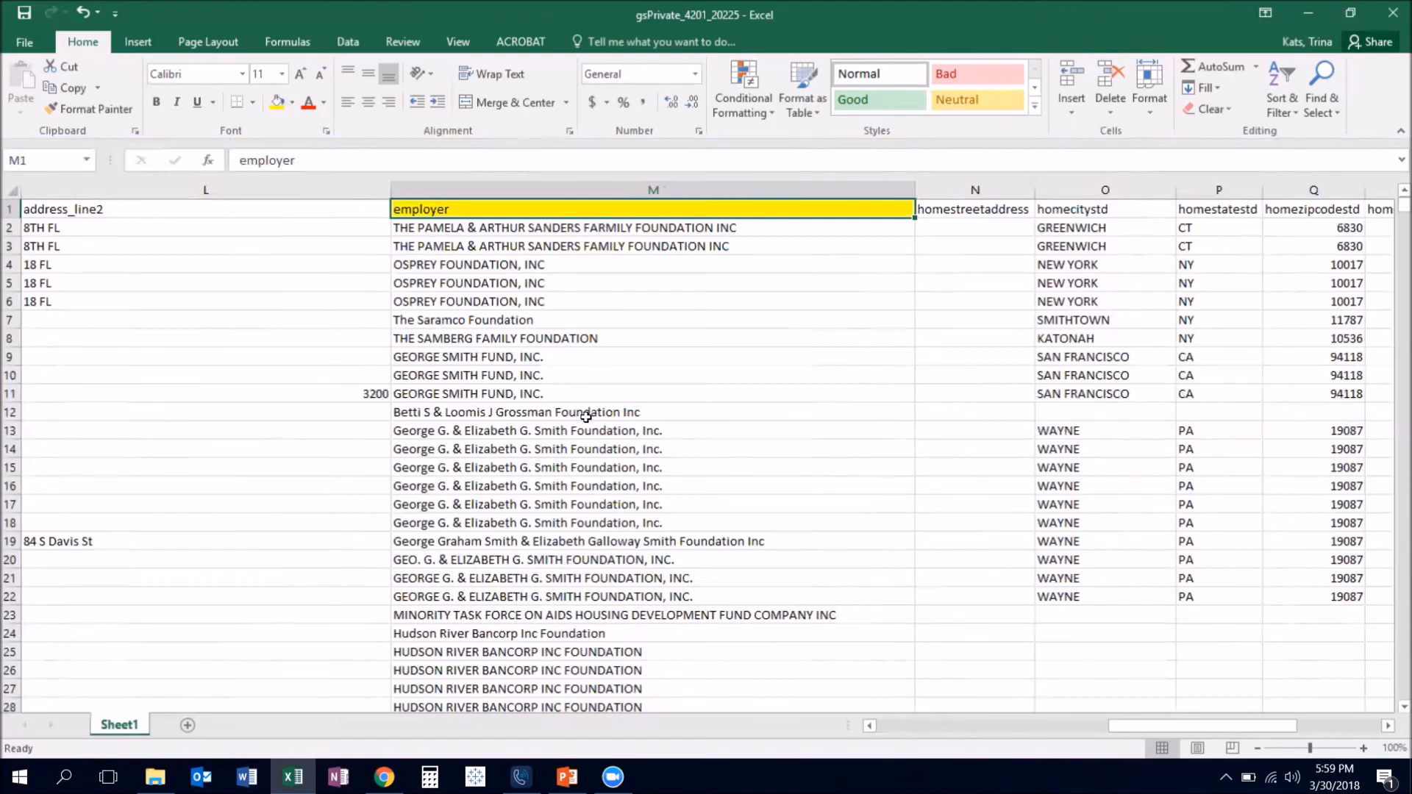
Examine the foundation names listed down the employer column.
{"action": "scroll", "coordinate": [575, 409], "scroll_direction": "down", "scroll_amount": 10}
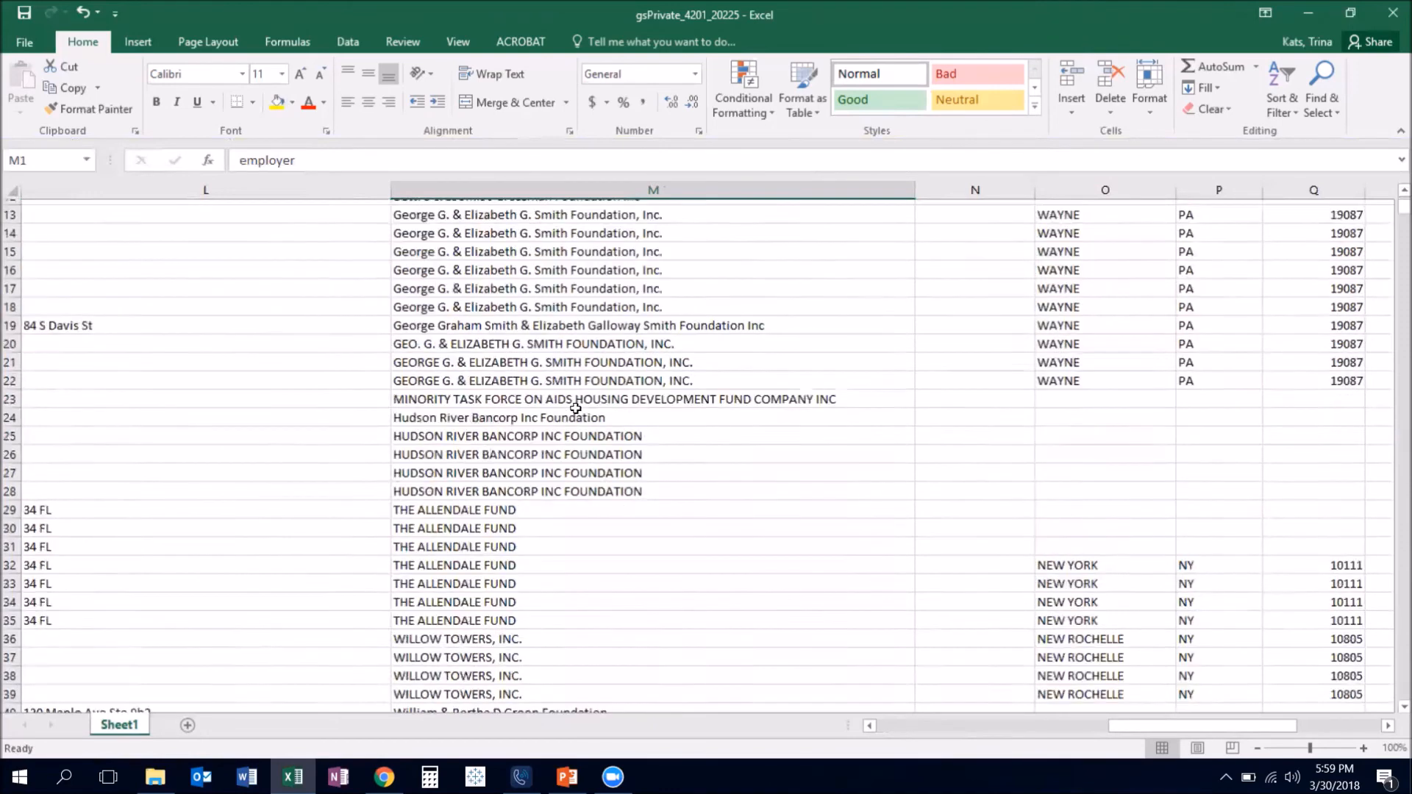
{"action": "scroll", "coordinate": [575, 409], "scroll_direction": "down", "scroll_amount": 5}
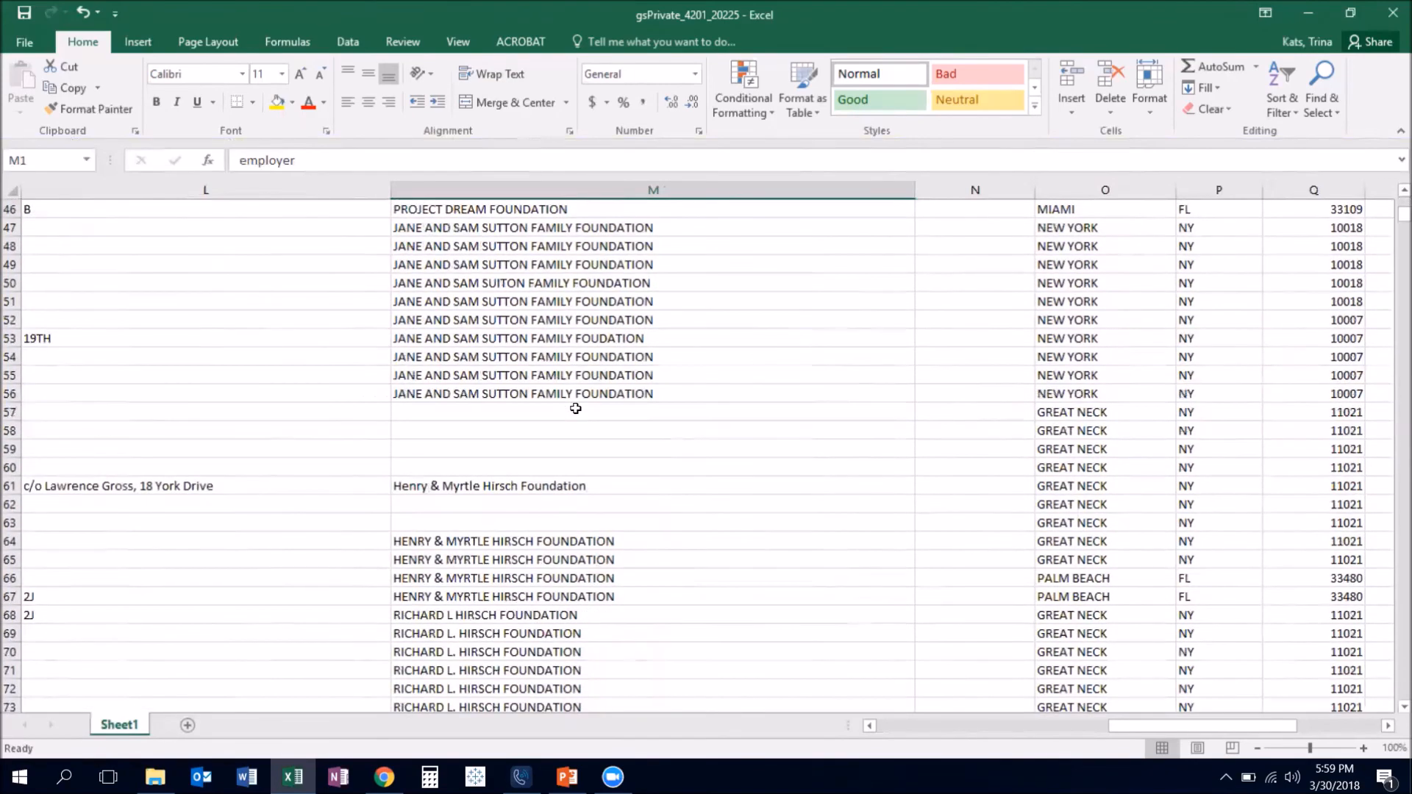
{"action": "scroll", "coordinate": [575, 409], "scroll_direction": "down", "scroll_amount": 20}
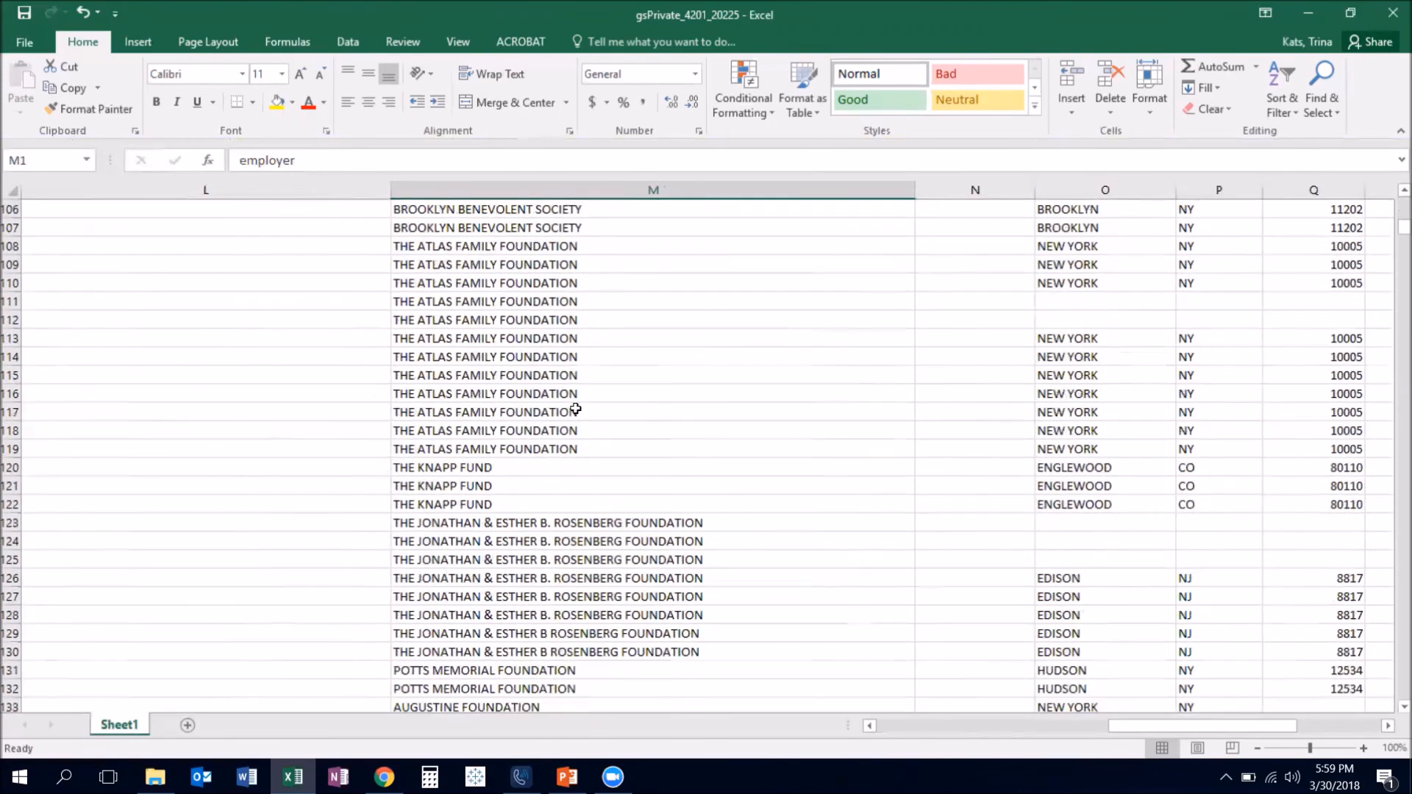
{"action": "scroll", "coordinate": [575, 409], "scroll_direction": "down", "scroll_amount": 15}
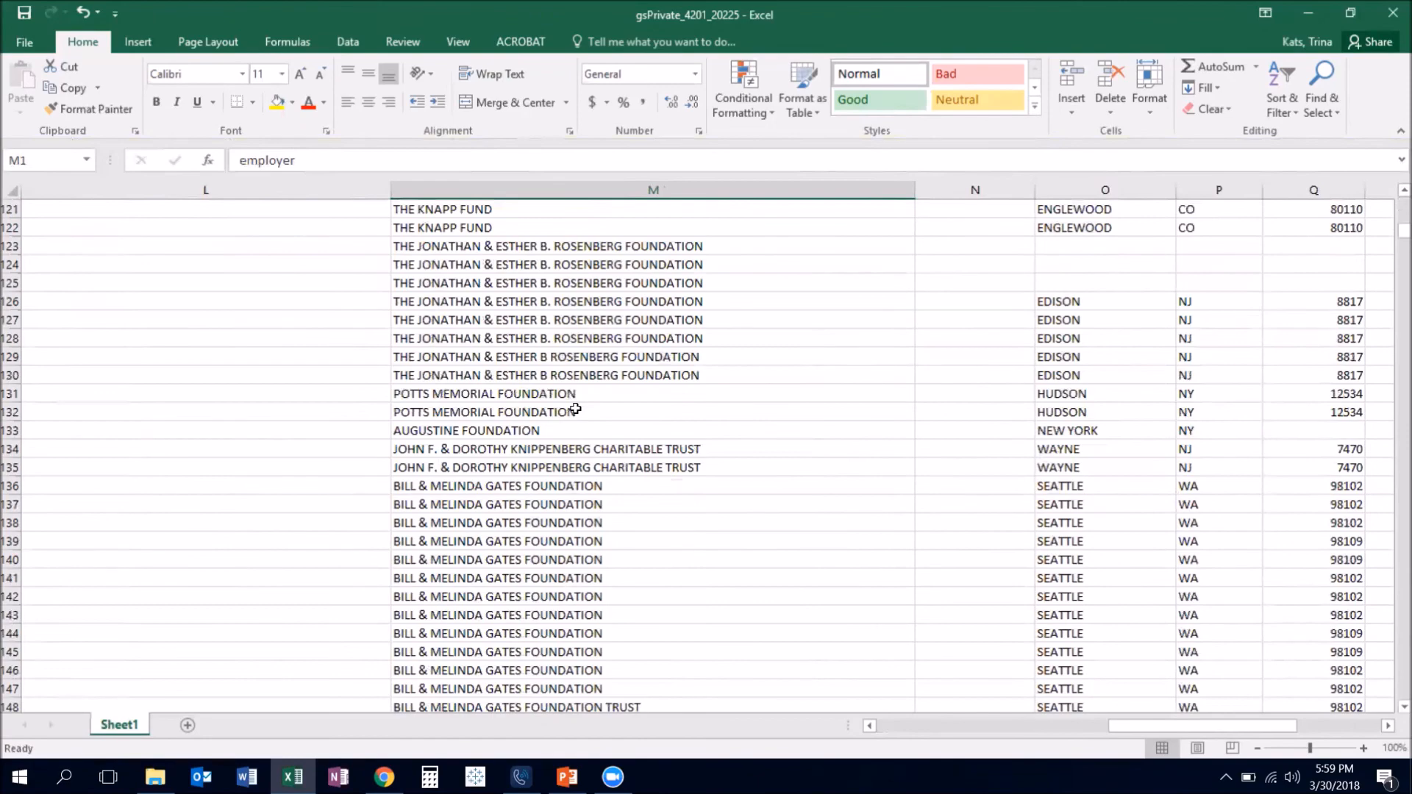
{"action": "scroll", "coordinate": [575, 408], "scroll_direction": "down", "scroll_amount": 5}
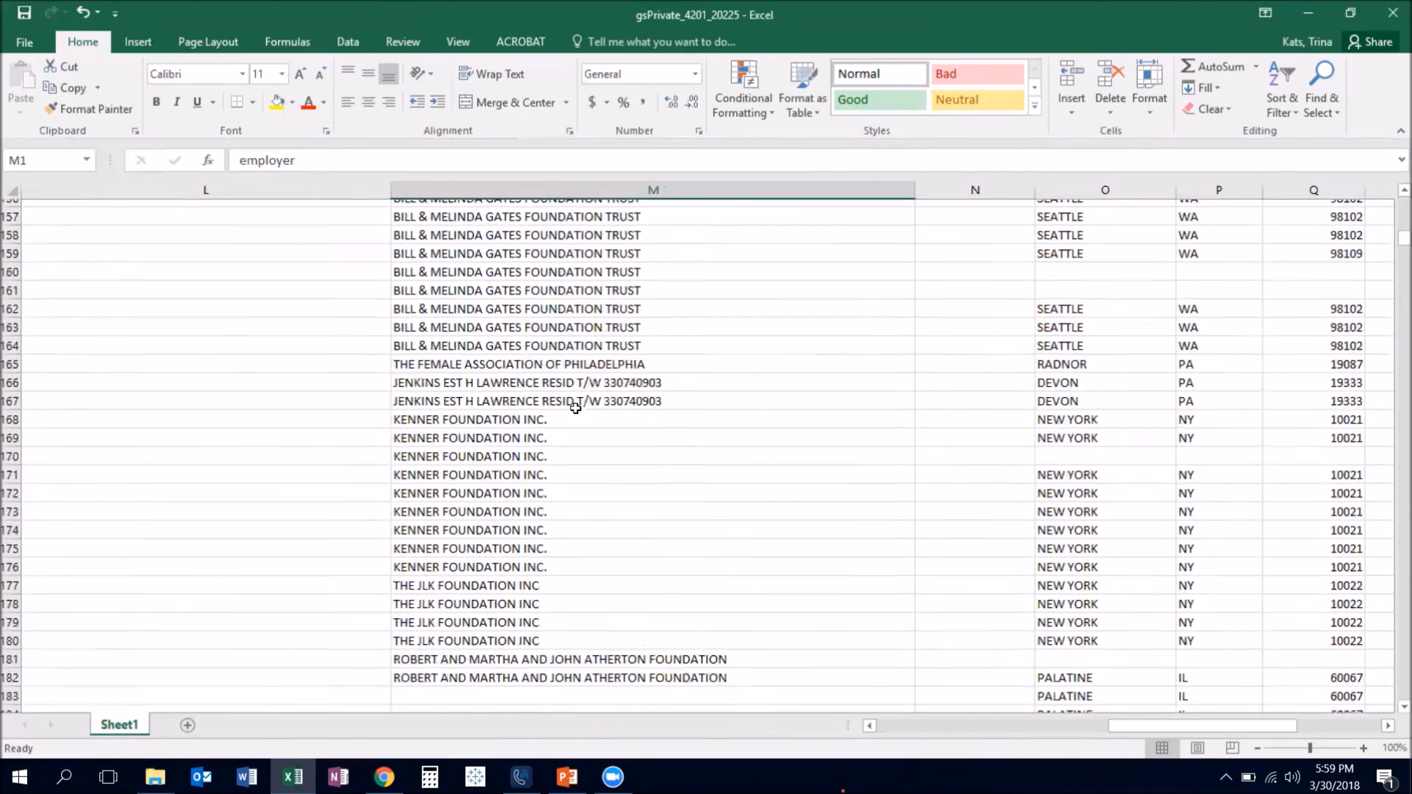
{"action": "scroll", "coordinate": [575, 408], "scroll_direction": "down", "scroll_amount": 5}
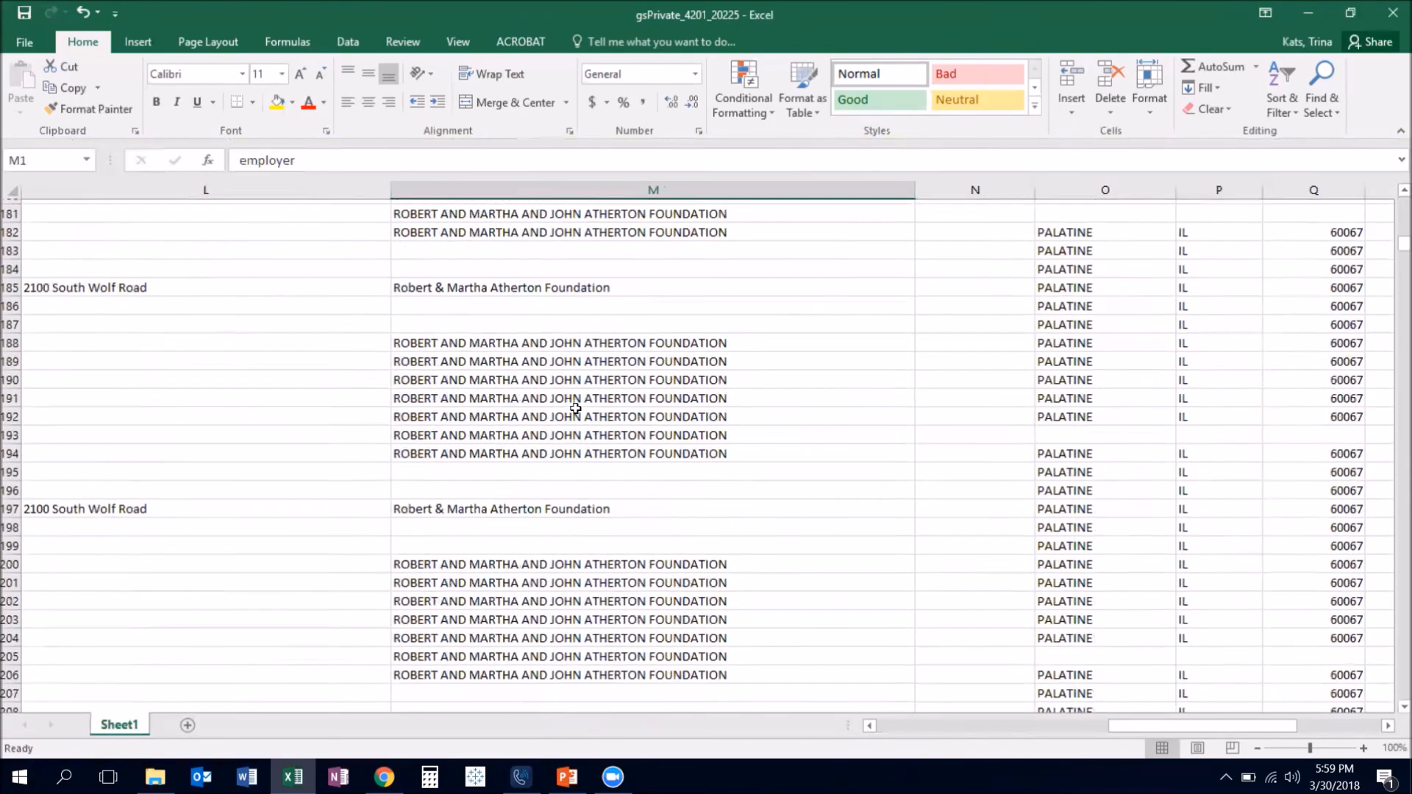
{"action": "scroll", "coordinate": [575, 408], "scroll_direction": "down", "scroll_amount": 10}
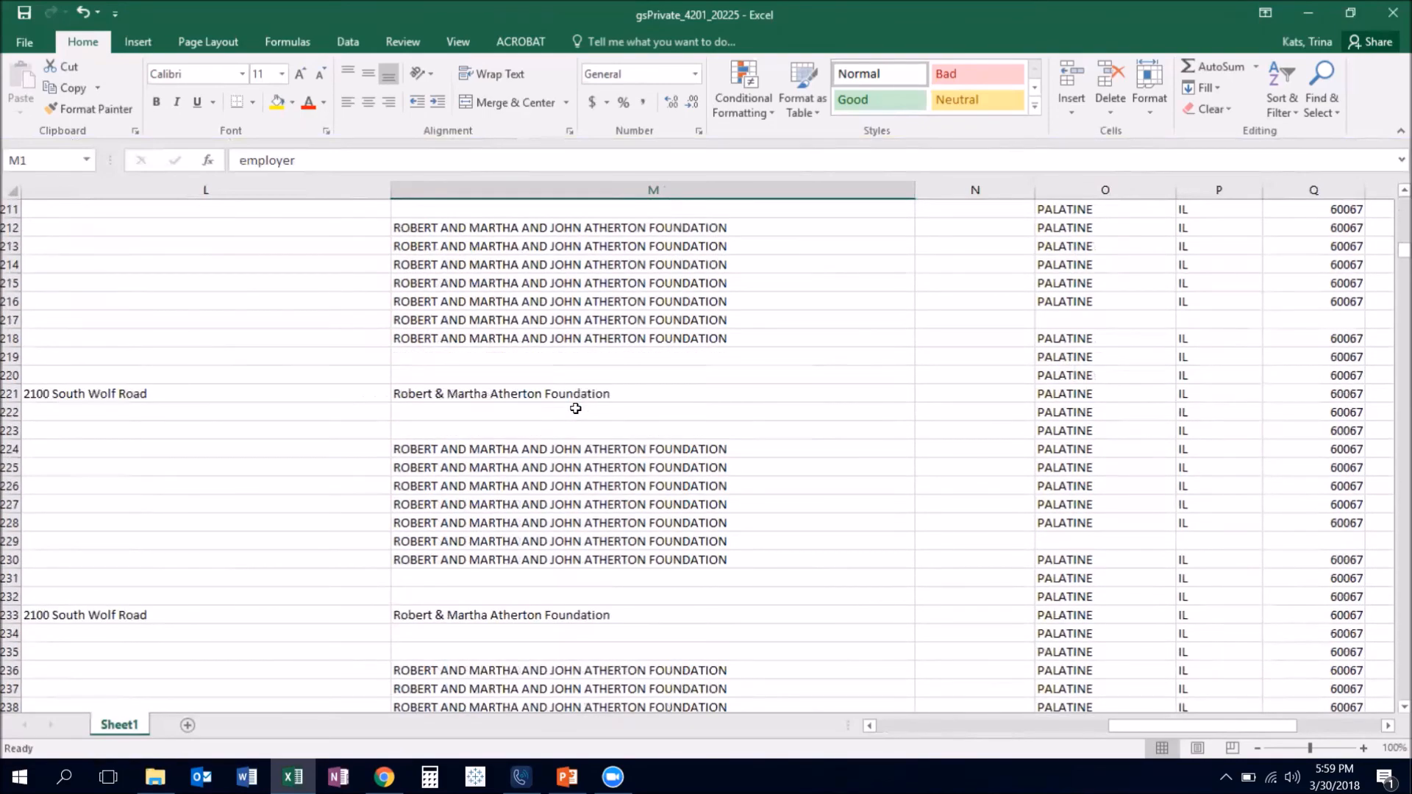
{"action": "scroll", "coordinate": [575, 409], "scroll_direction": "down", "scroll_amount": 5}
Highlight the total_assets_fair_market header cell I1 in yellow.
{"action": "scroll", "coordinate": [575, 408], "scroll_direction": "left", "scroll_amount": 4}
{"action": "scroll", "coordinate": [575, 408], "scroll_direction": "left", "scroll_amount": 1}
{"action": "scroll", "coordinate": [575, 408], "scroll_direction": "up", "scroll_amount": 20}
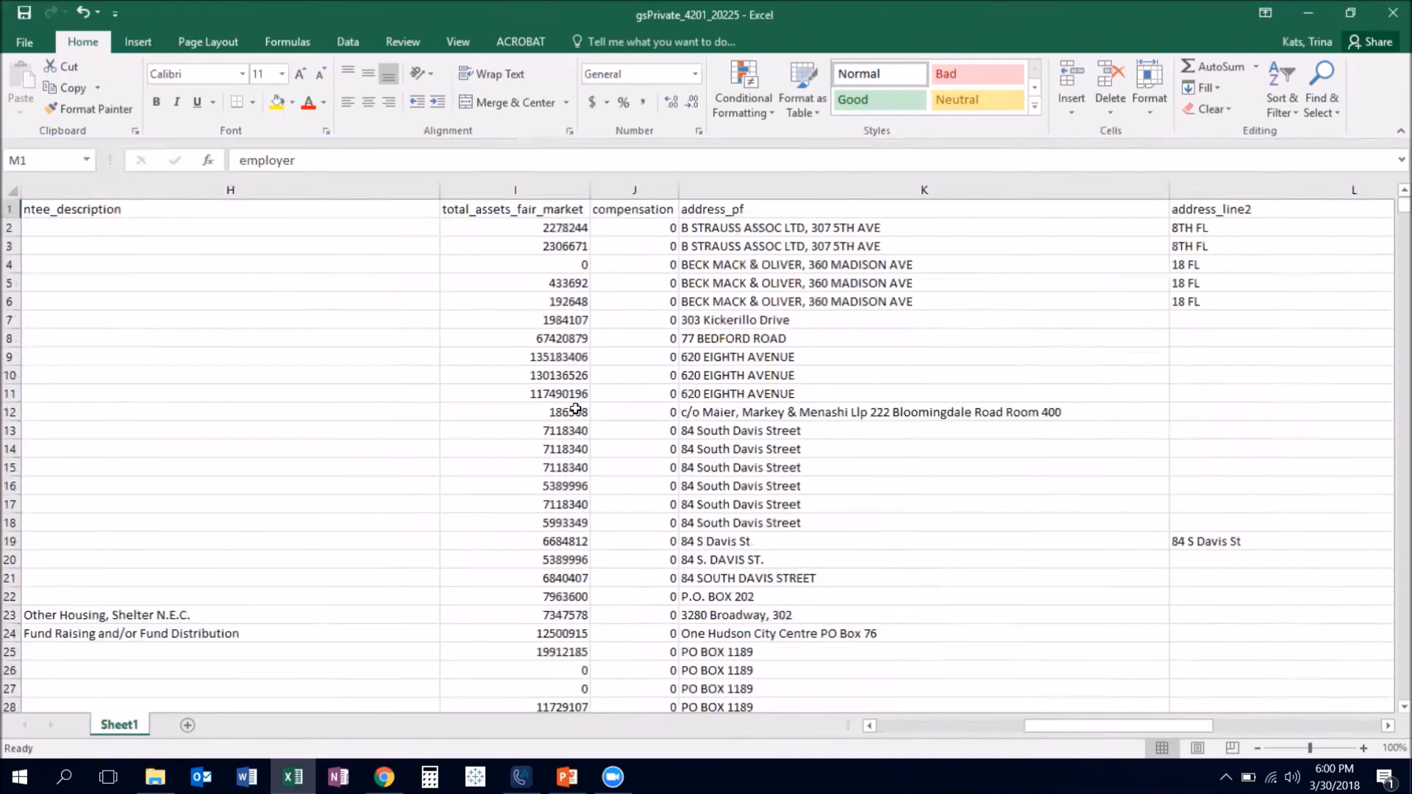
{"action": "left_click", "coordinate": [481, 212]}
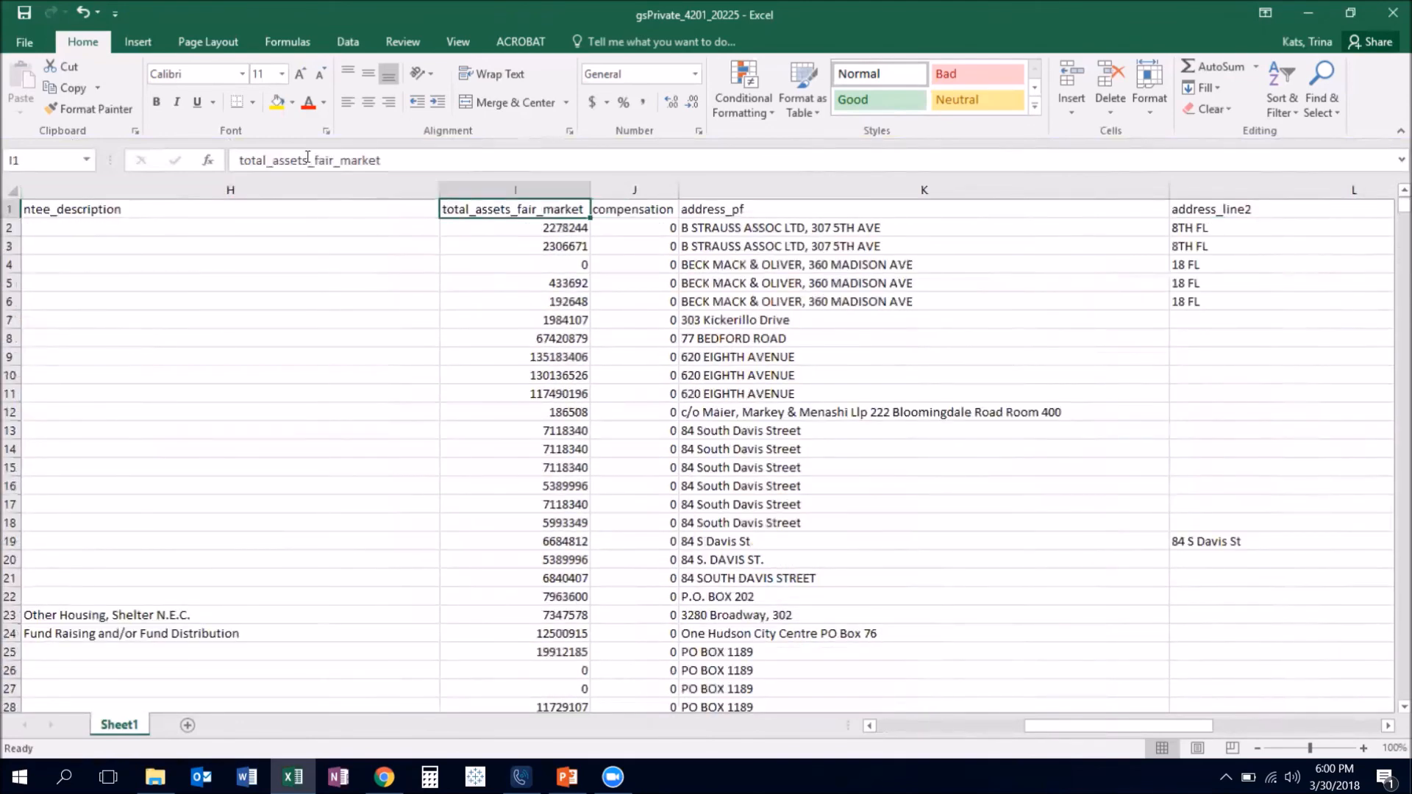
{"action": "left_click", "coordinate": [277, 108]}
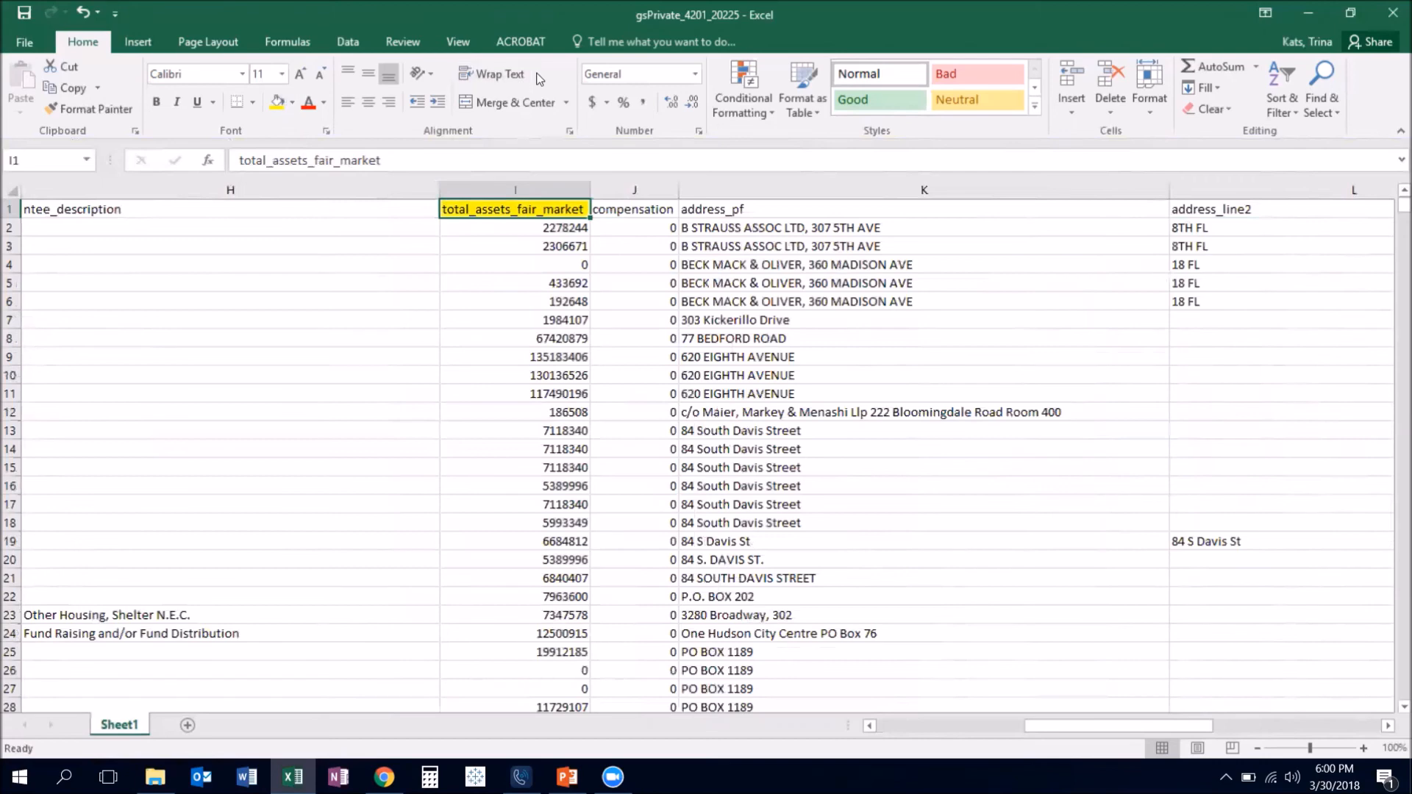
Apply the Currency number format to the total_assets_fair_market header cell and select the whole column I.
{"action": "left_click", "coordinate": [693, 76]}
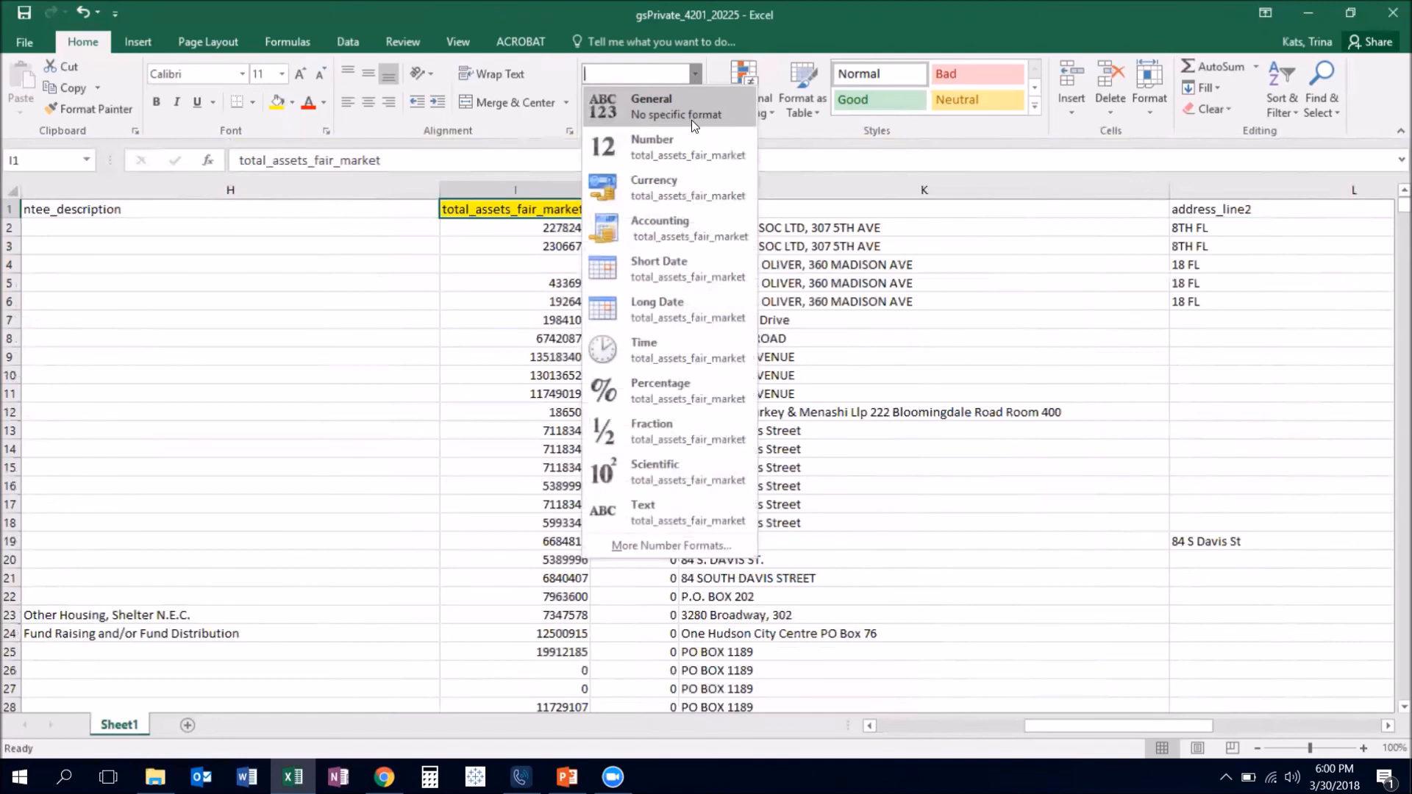
{"action": "left_click", "coordinate": [676, 197]}
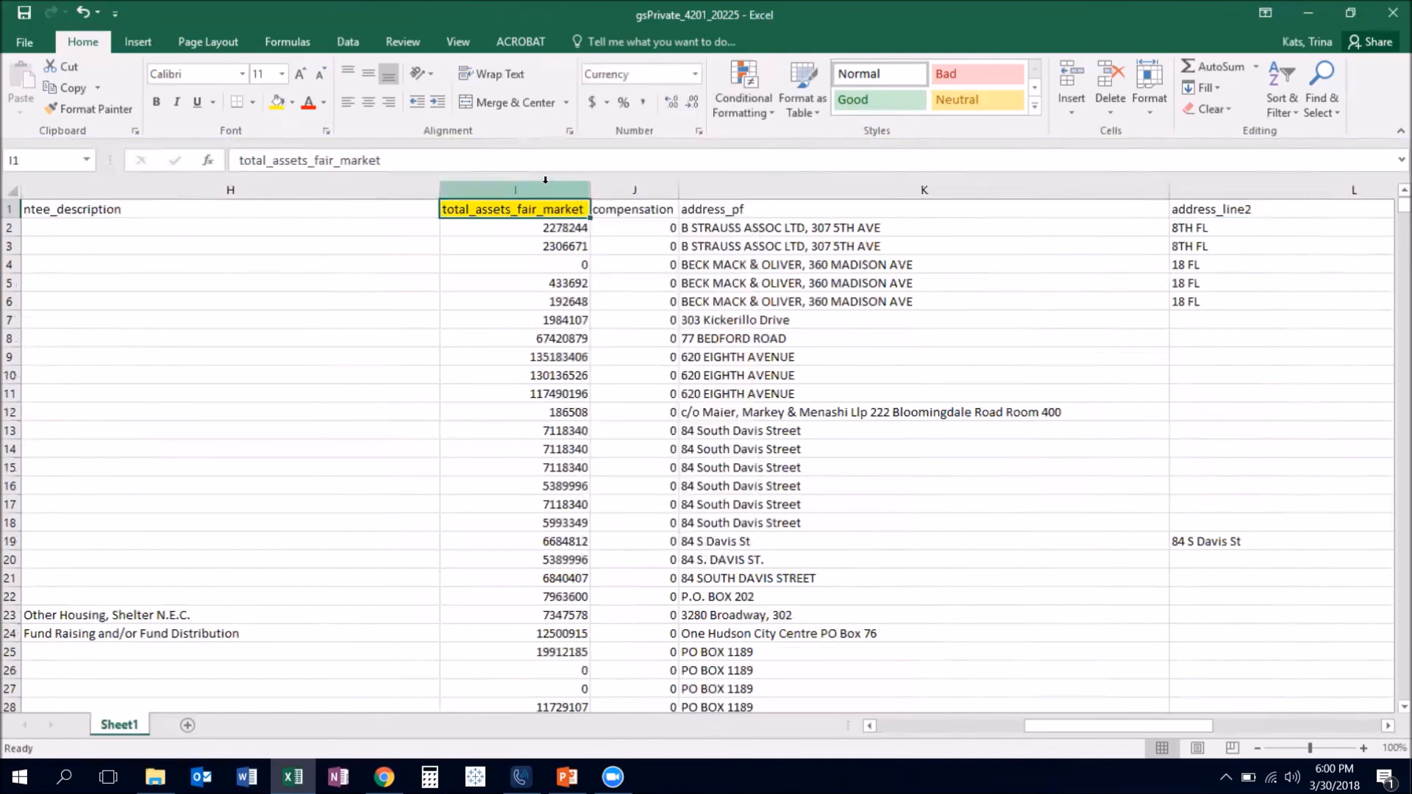
{"action": "left_click", "coordinate": [545, 181]}
Switch to File Explorer and open the gsPublic_4201_20225 workbook from the Converted to Excel folder.
{"action": "mouse_move", "coordinate": [292, 777]}
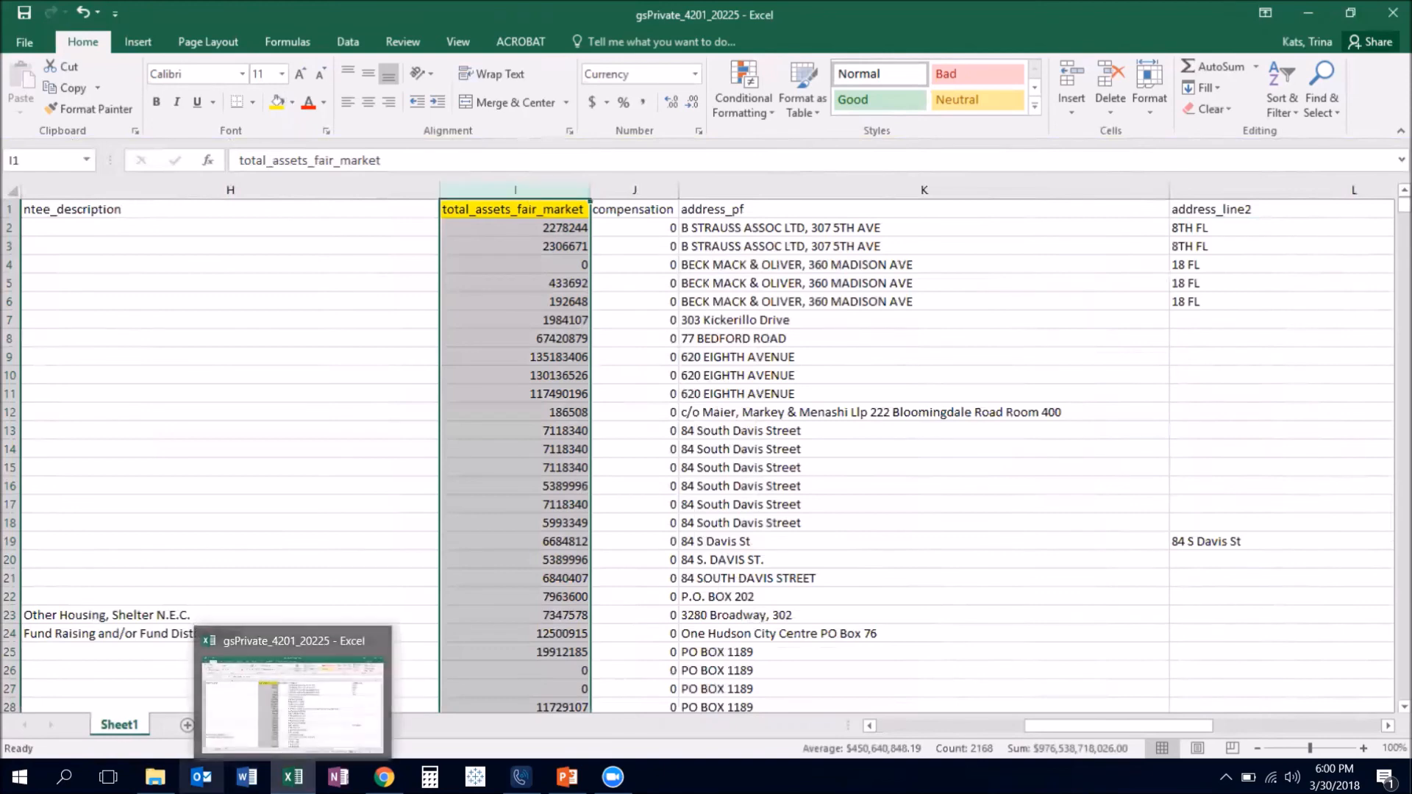
{"action": "mouse_move", "coordinate": [155, 778]}
{"action": "left_click", "coordinate": [155, 698]}
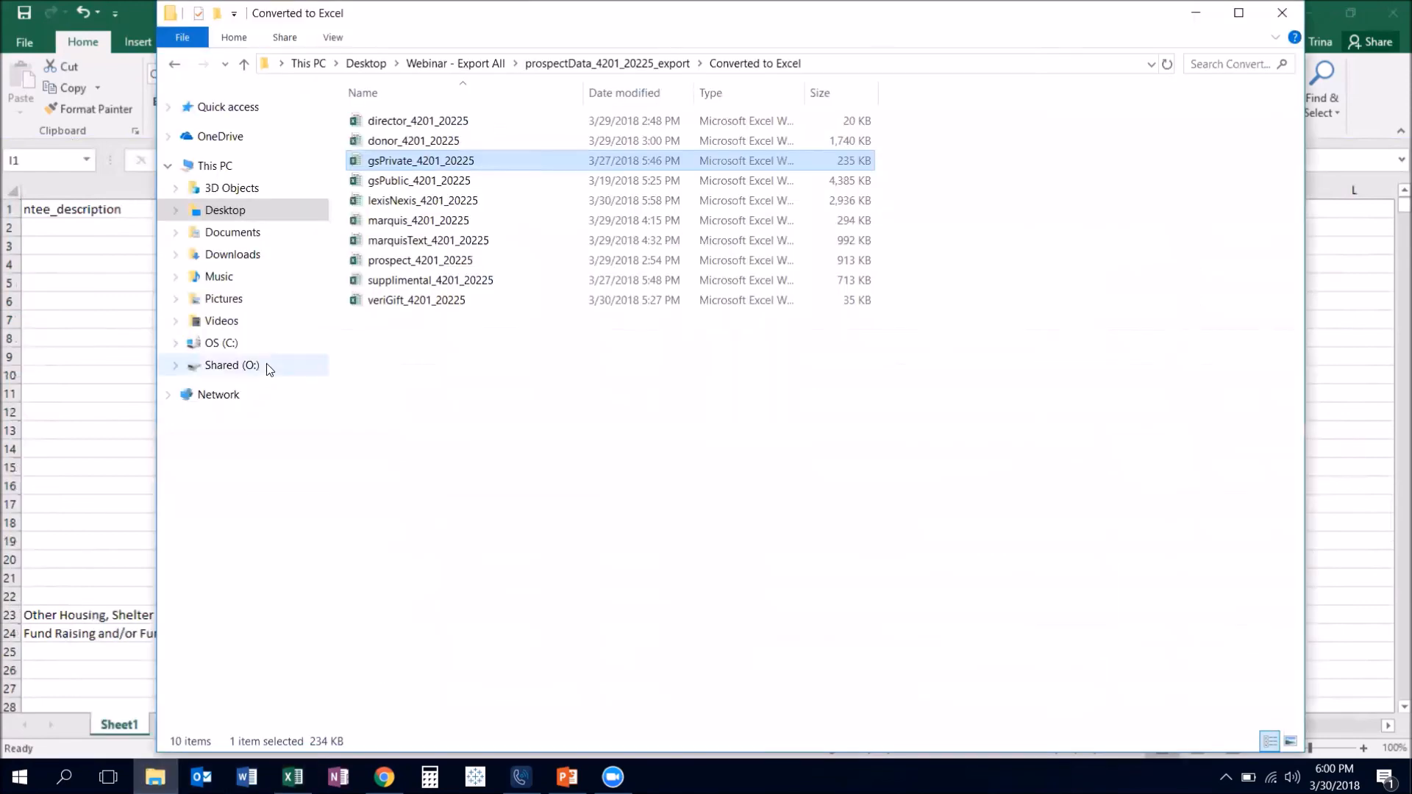
{"action": "double_click", "coordinate": [393, 184]}
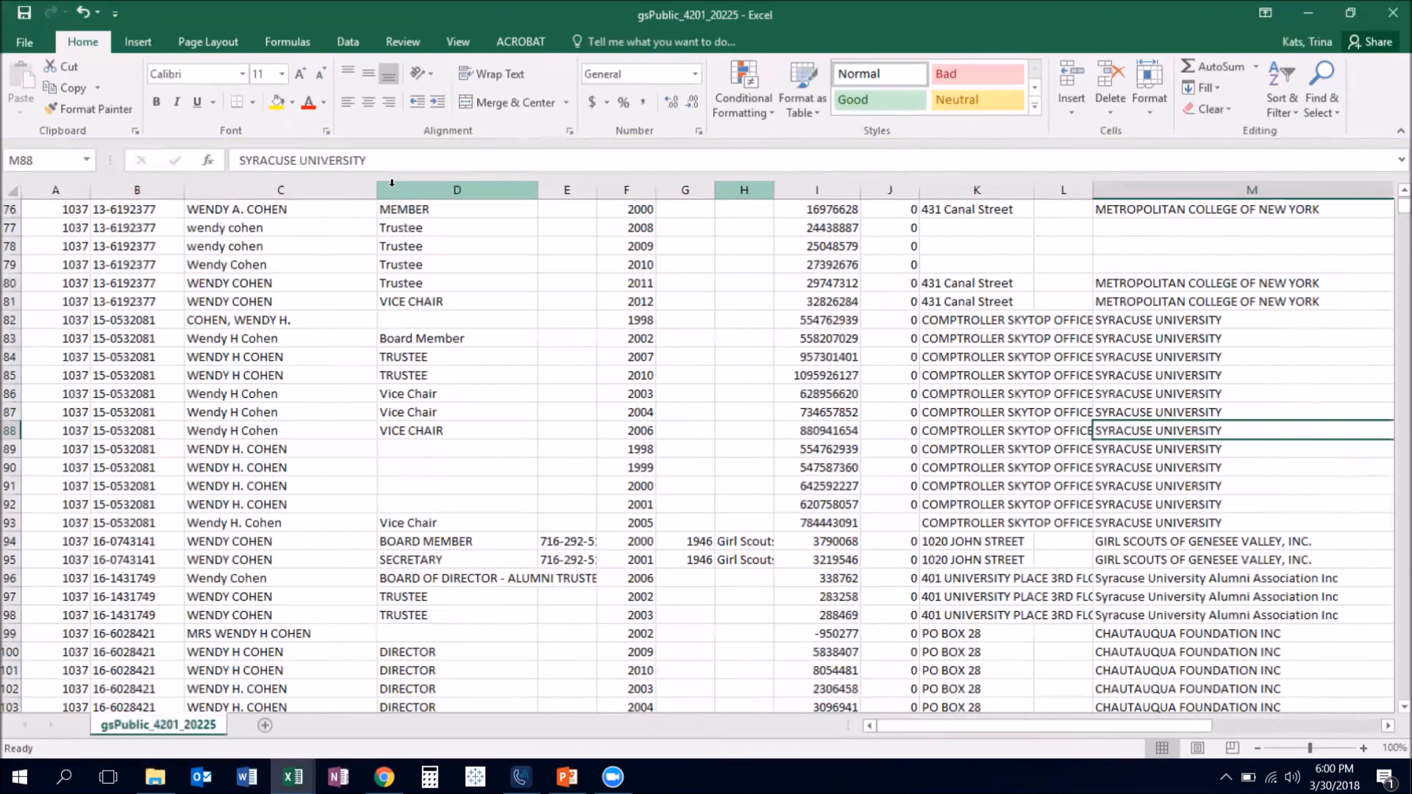
Highlight the employer header cell M1 and the revenue_total header cell I1 in yellow.
{"action": "scroll", "coordinate": [357, 288], "scroll_direction": "up", "scroll_amount": 20}
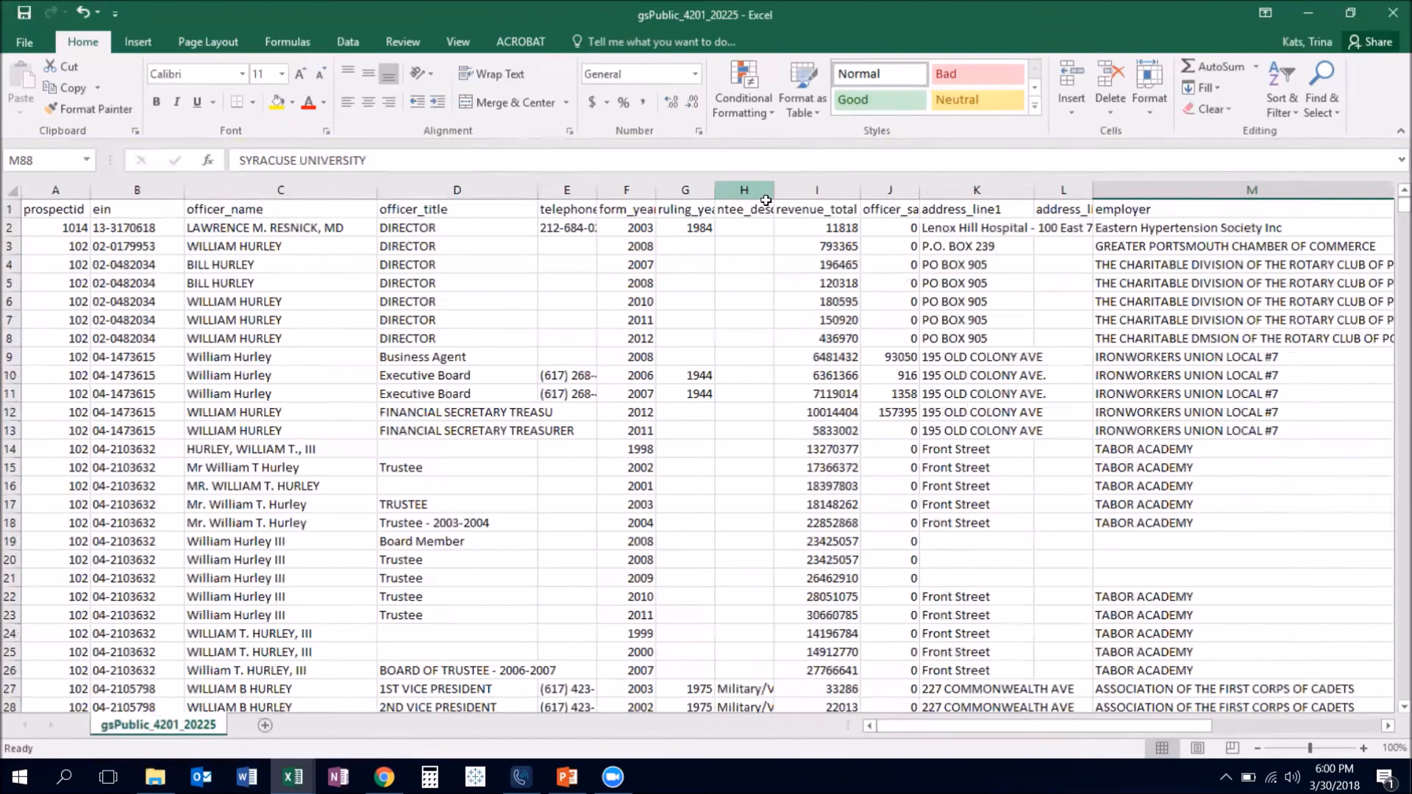
{"action": "left_click", "coordinate": [1113, 208]}
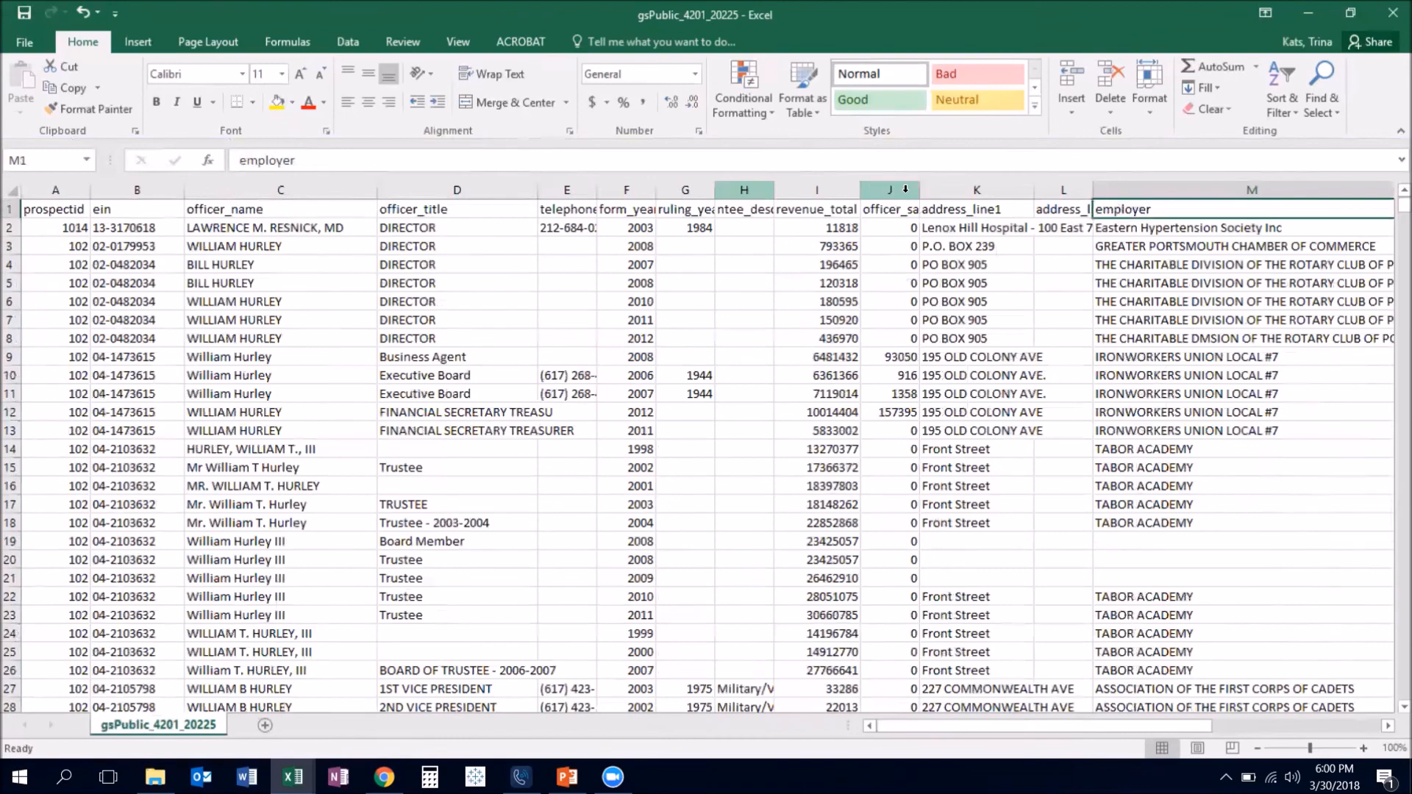
{"action": "left_click", "coordinate": [275, 102]}
{"action": "scroll", "coordinate": [529, 352], "scroll_direction": "left", "scroll_amount": 2}
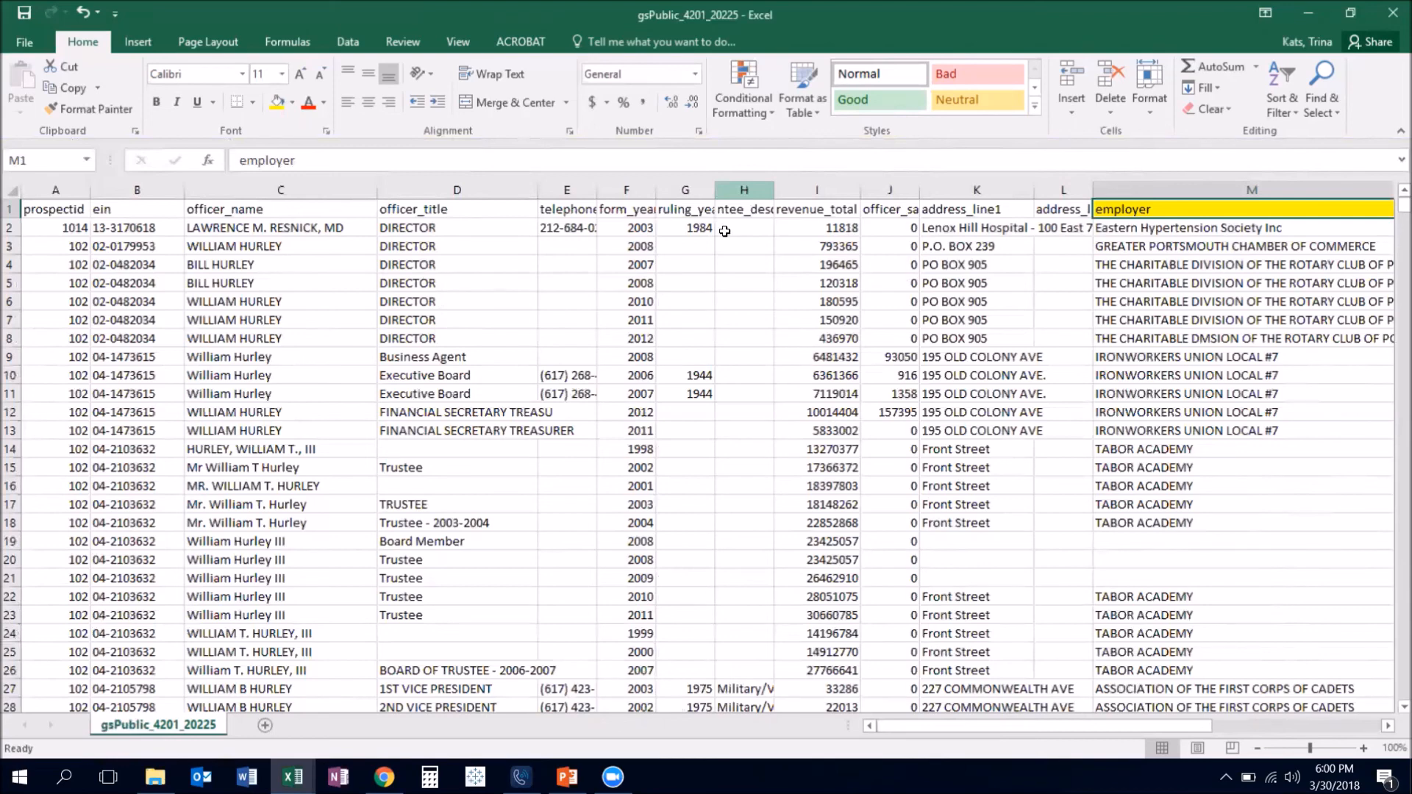
{"action": "left_click", "coordinate": [824, 213]}
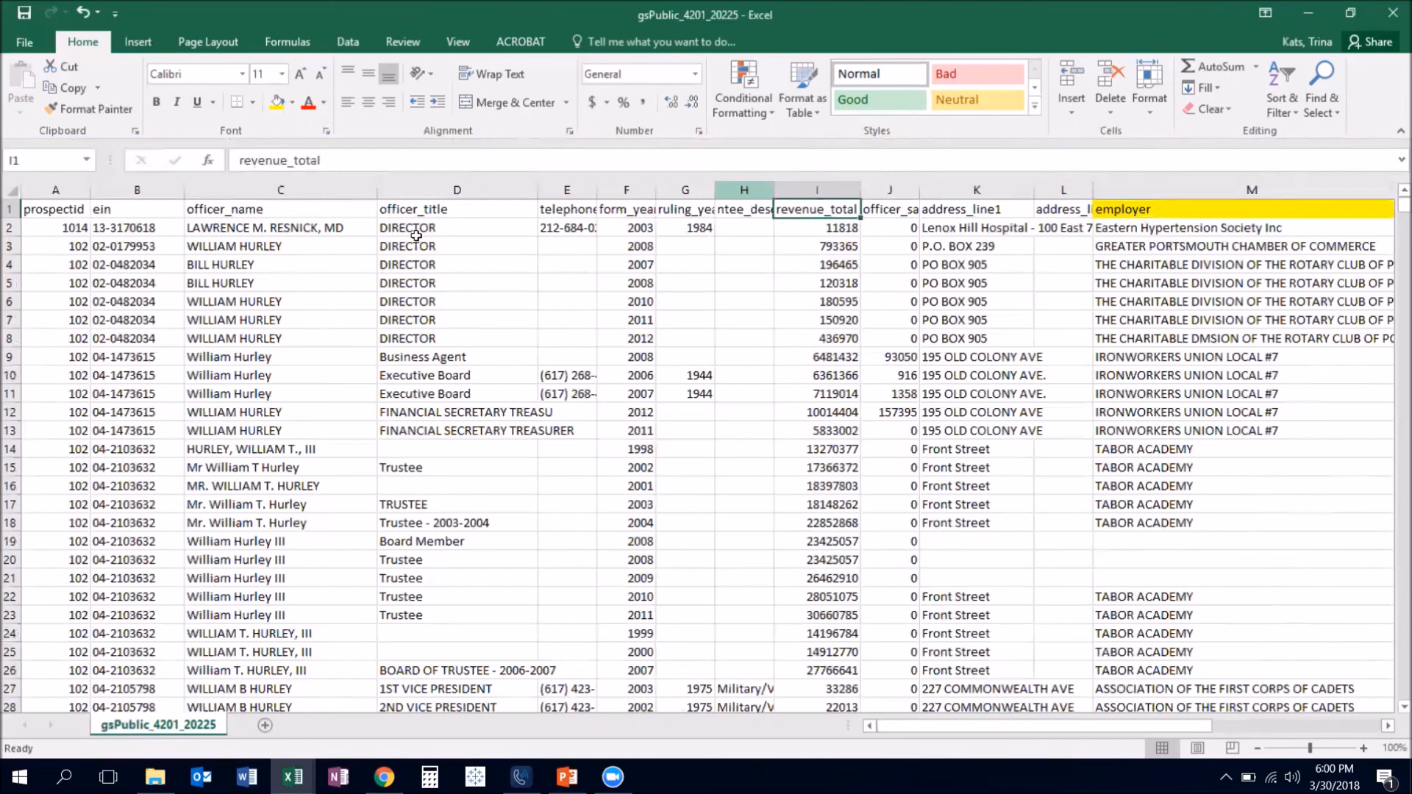
{"action": "left_click", "coordinate": [276, 104]}
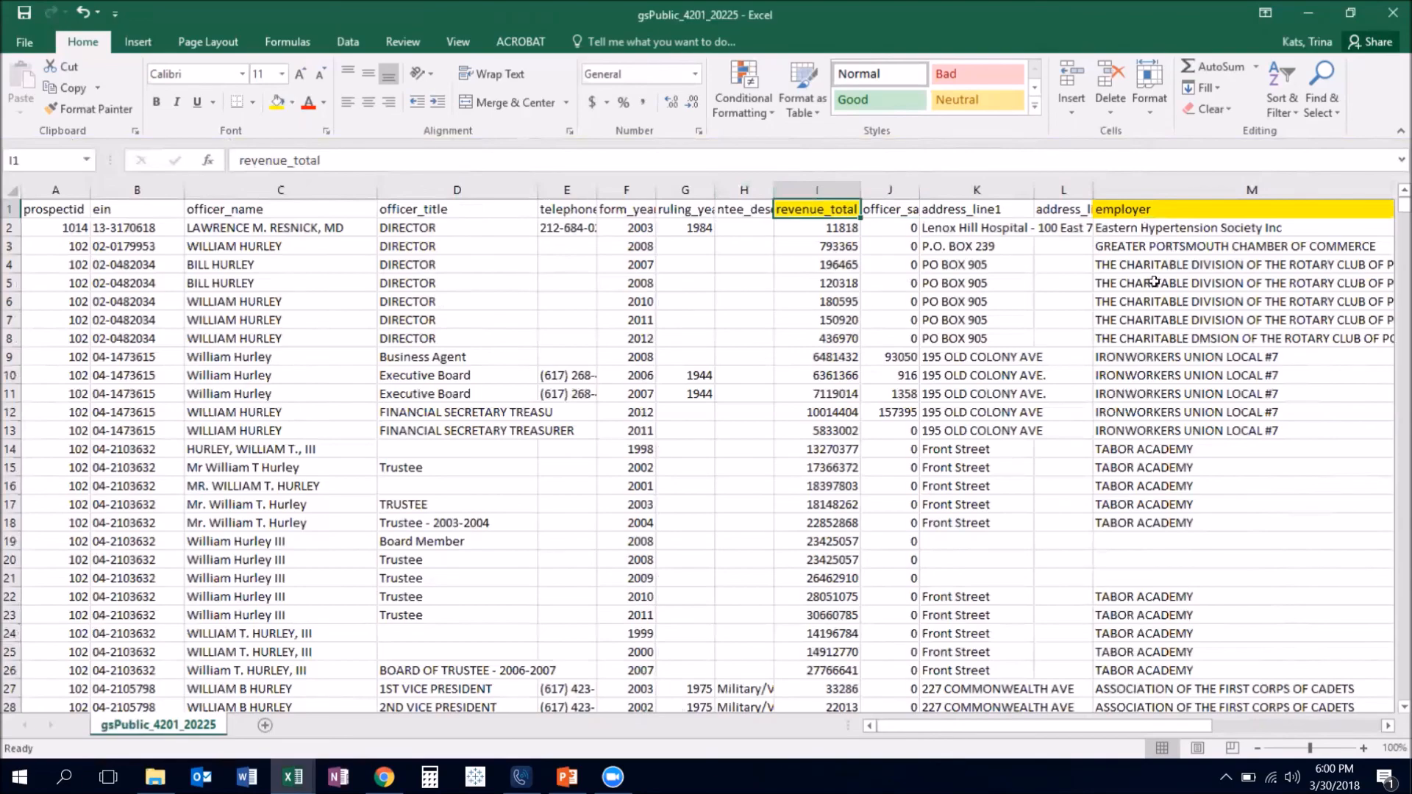
Look through the gsPublic records, examining the officer names and titles alongside the revenue_total and employer columns.
{"action": "scroll", "coordinate": [1154, 282], "scroll_direction": "down", "scroll_amount": 14}
{"action": "scroll", "coordinate": [1154, 282], "scroll_direction": "up", "scroll_amount": 9}
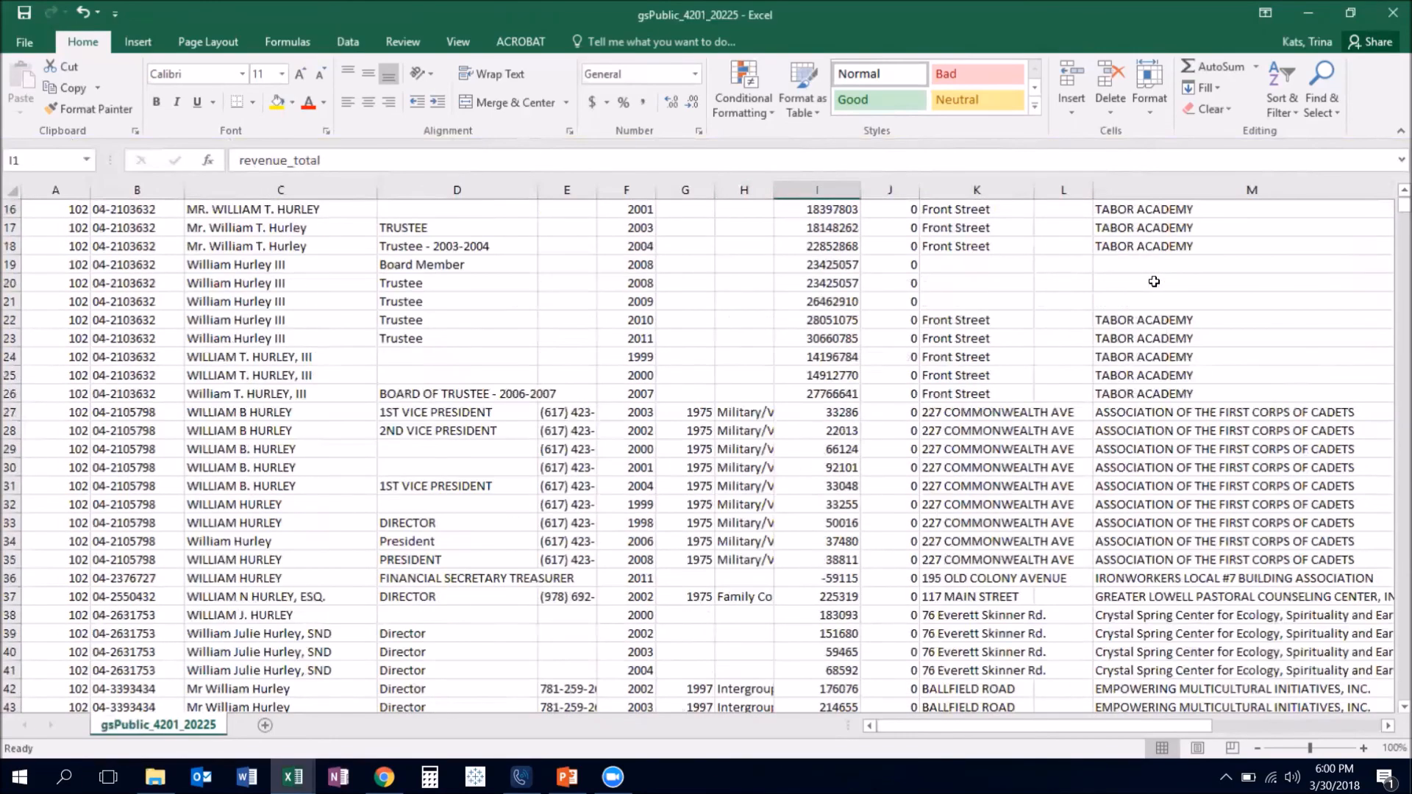
{"action": "scroll", "coordinate": [1154, 282], "scroll_direction": "down", "scroll_amount": 10}
{"action": "scroll", "coordinate": [1154, 282], "scroll_direction": "down", "scroll_amount": 15}
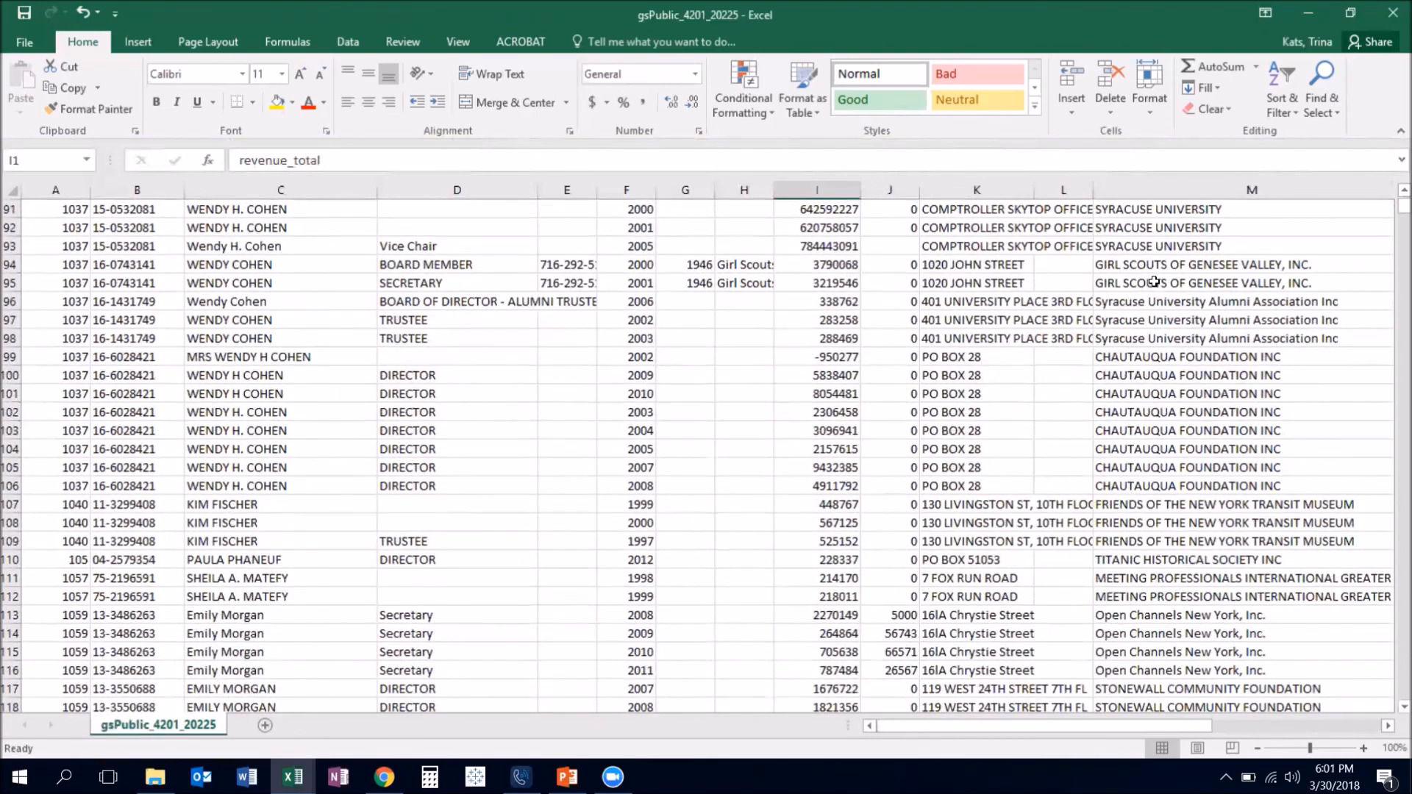
{"action": "scroll", "coordinate": [1154, 282], "scroll_direction": "down", "scroll_amount": 5}
{"action": "scroll", "coordinate": [1154, 281], "scroll_direction": "down", "scroll_amount": 5}
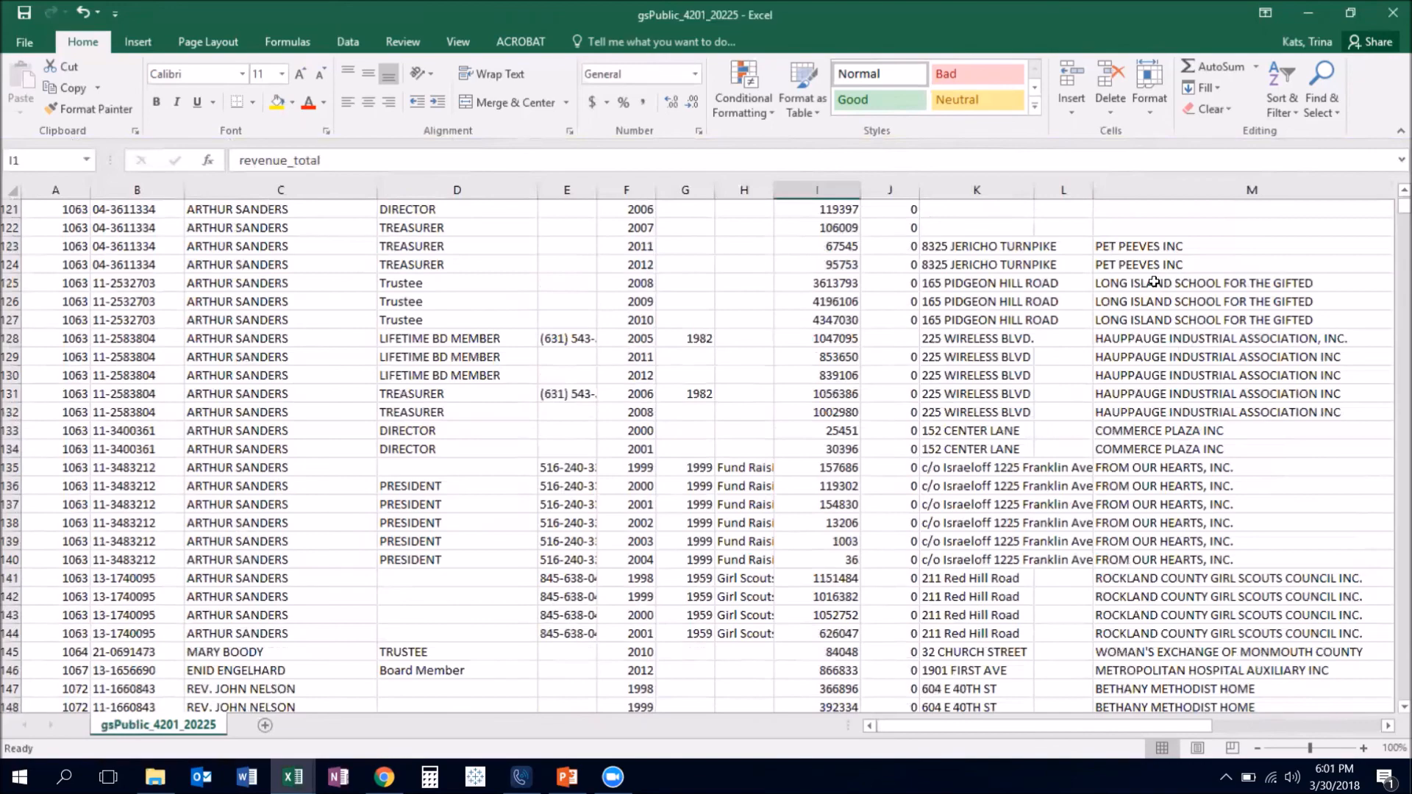
{"action": "scroll", "coordinate": [1142, 330], "scroll_direction": "down", "scroll_amount": 10}
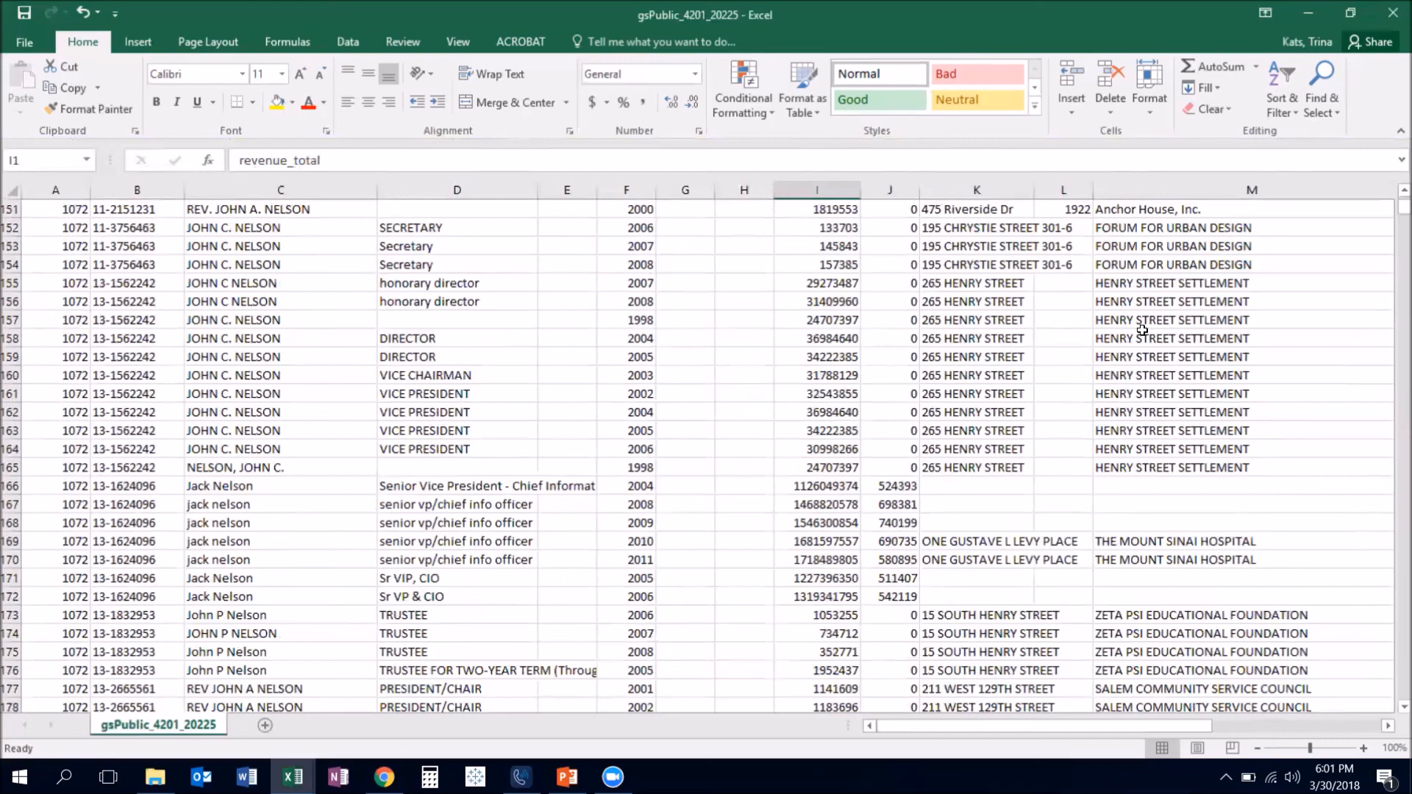
{"action": "scroll", "coordinate": [1142, 330], "scroll_direction": "up", "scroll_amount": 15}
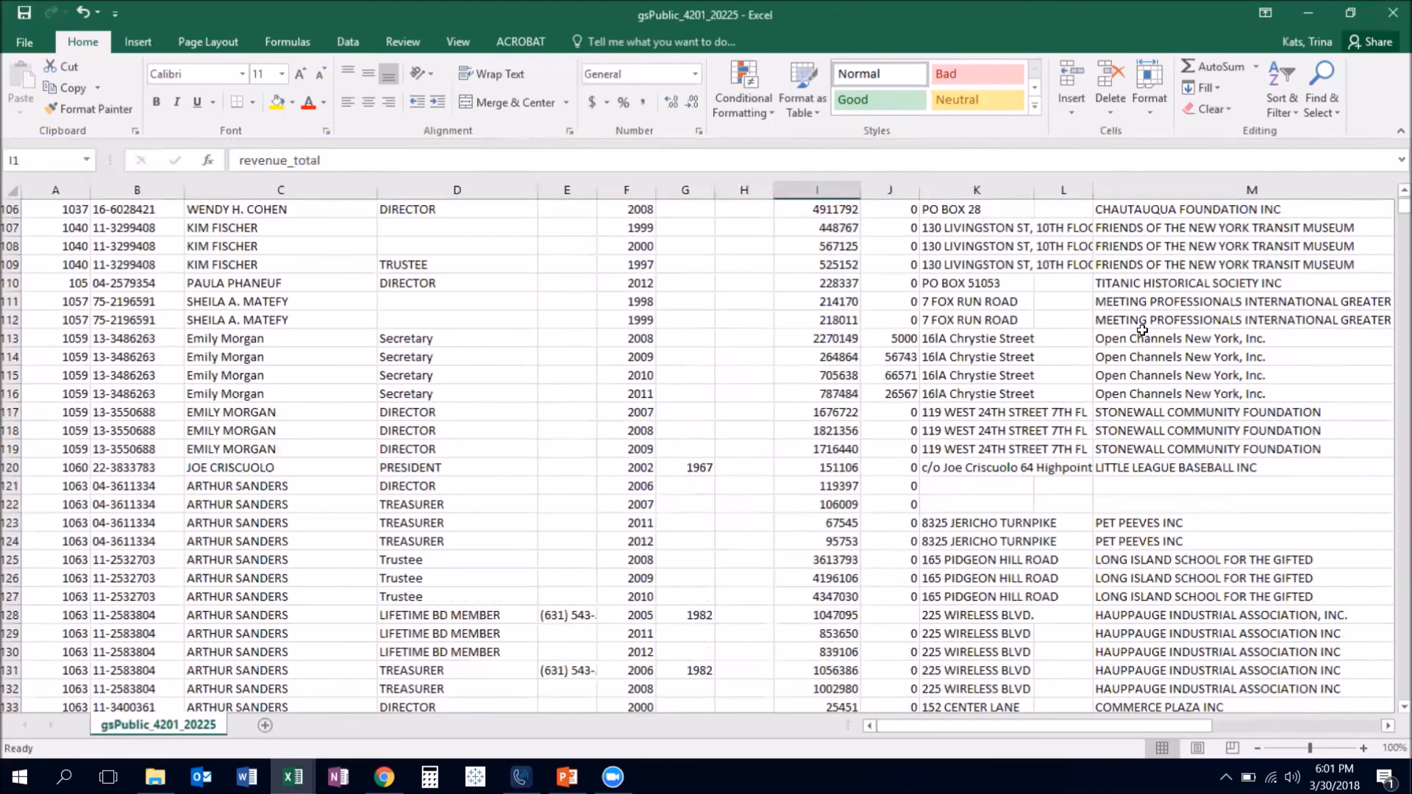
{"action": "scroll", "coordinate": [1142, 330], "scroll_direction": "up", "scroll_amount": 20}
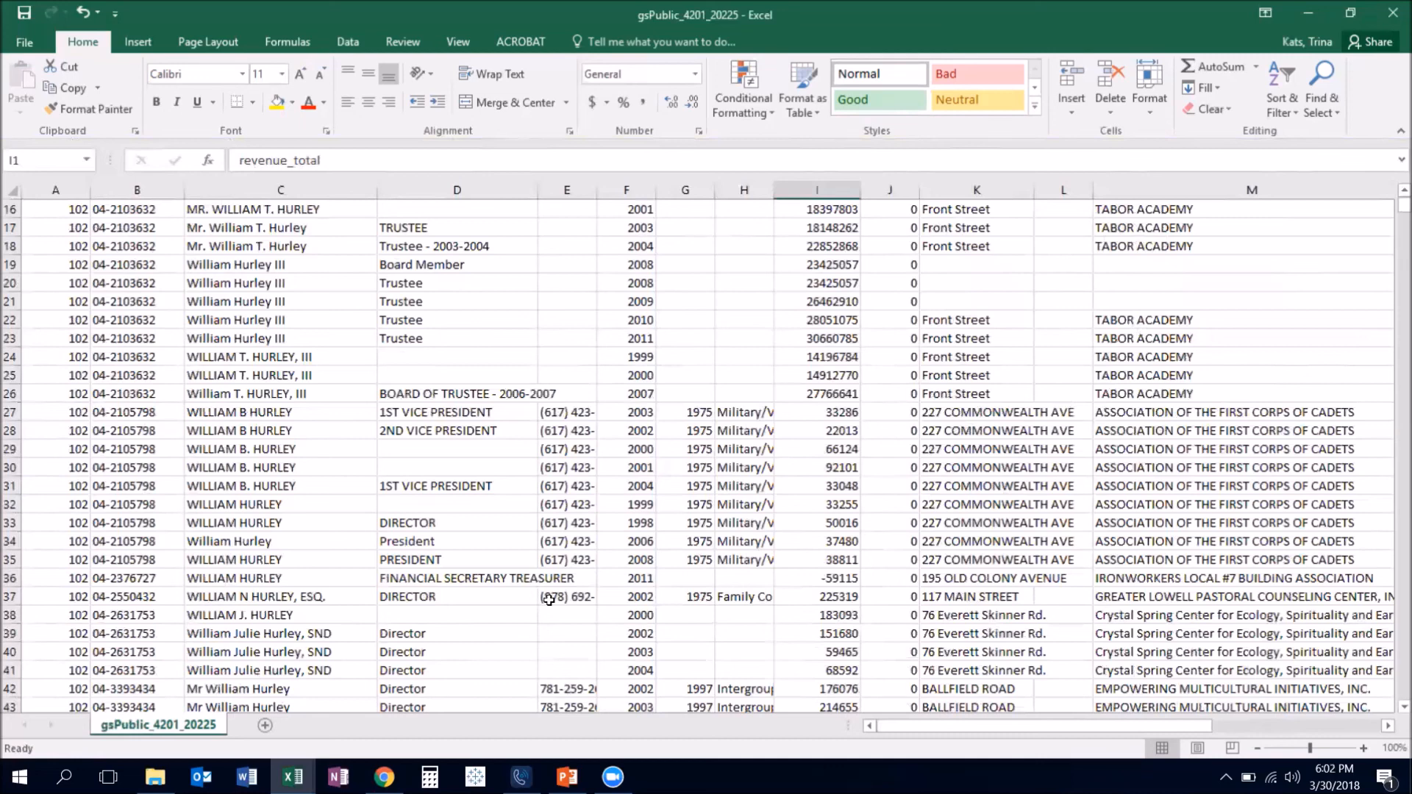
{"action": "left_click", "coordinate": [656, 37]}
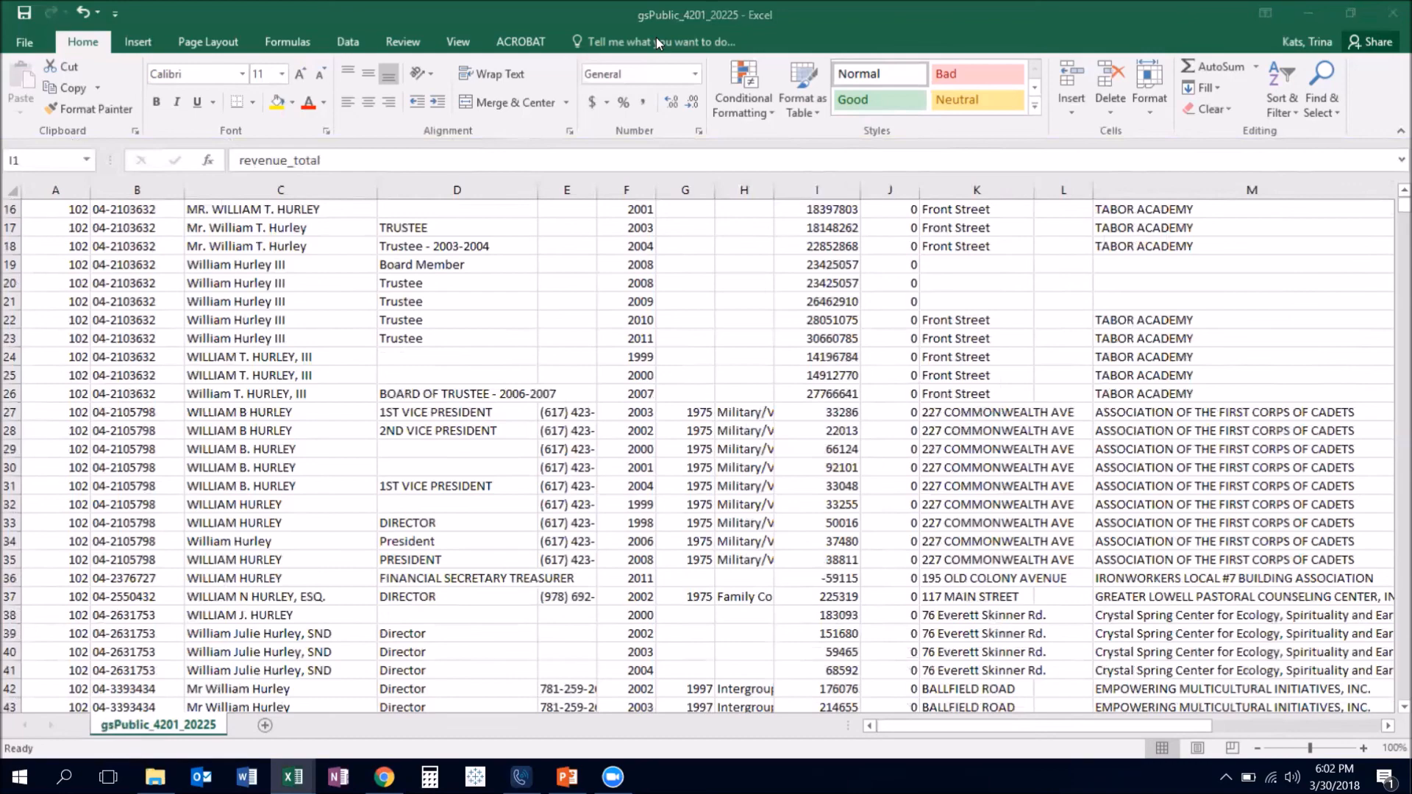